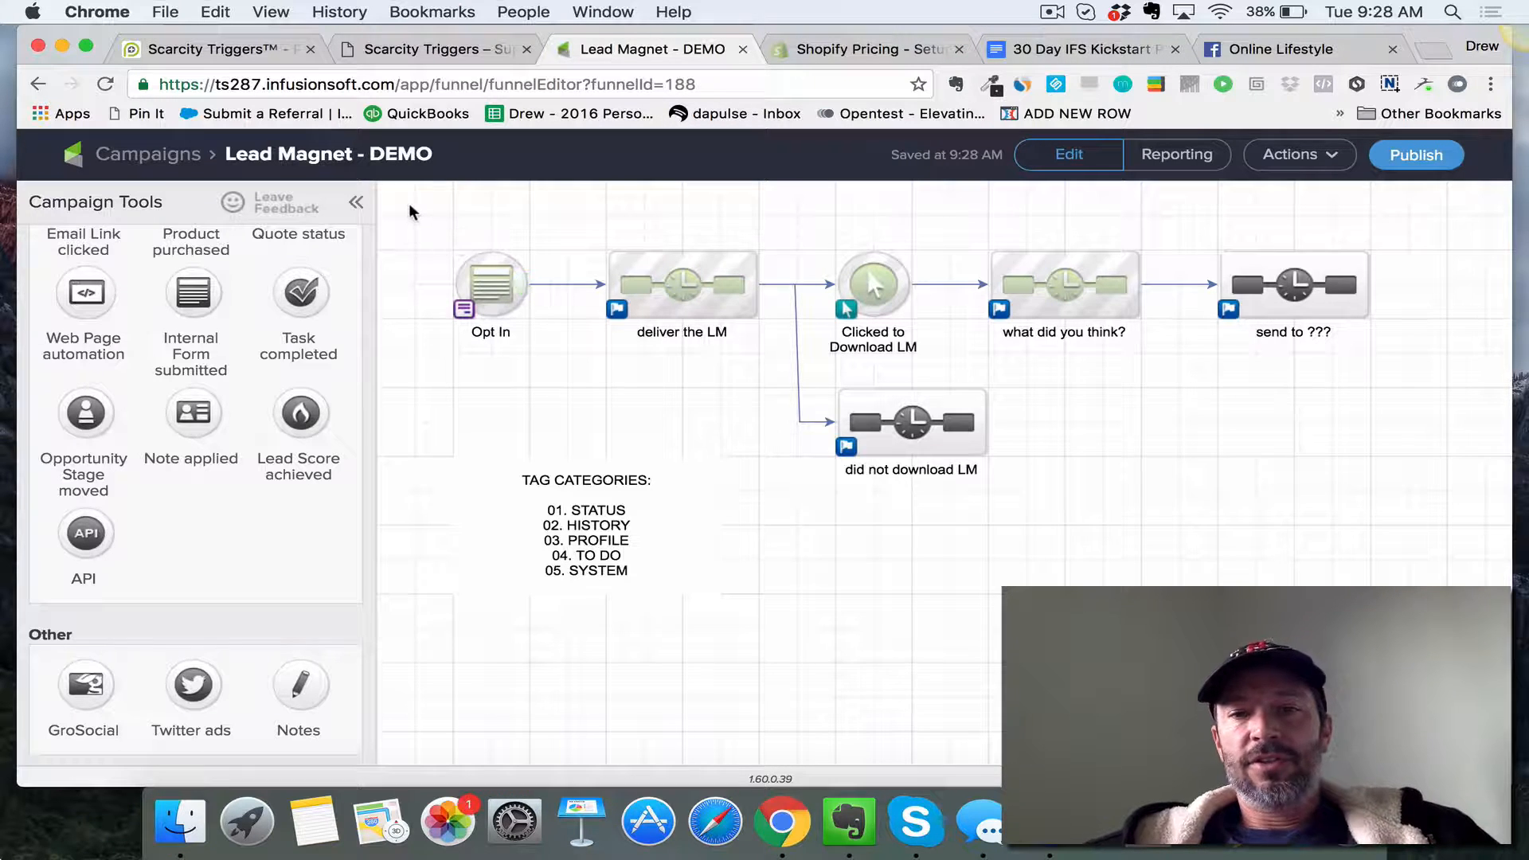
drag(410, 207, 1400, 611)
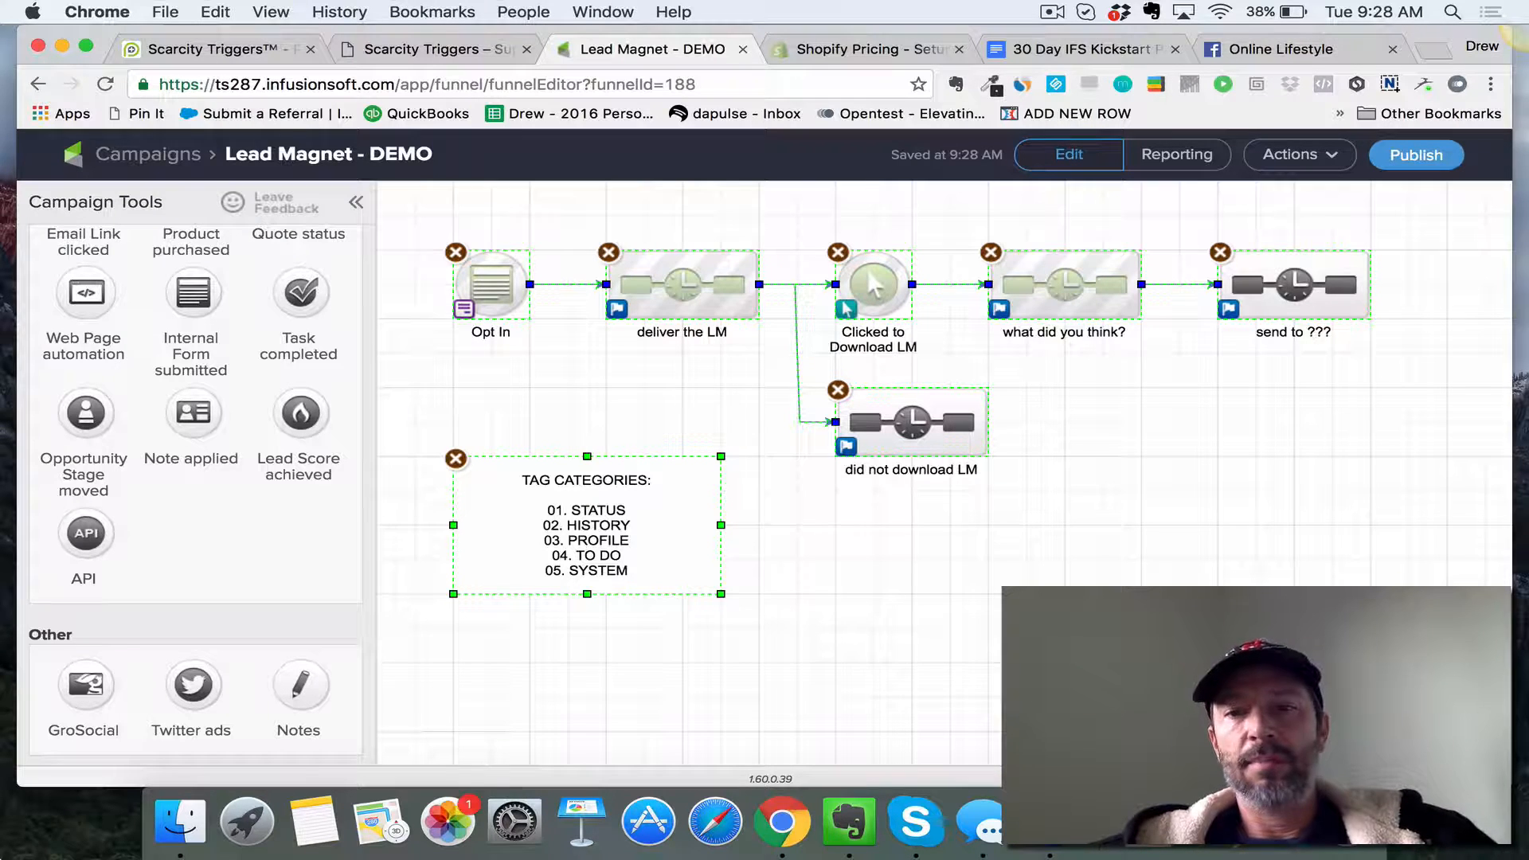
click(673, 373)
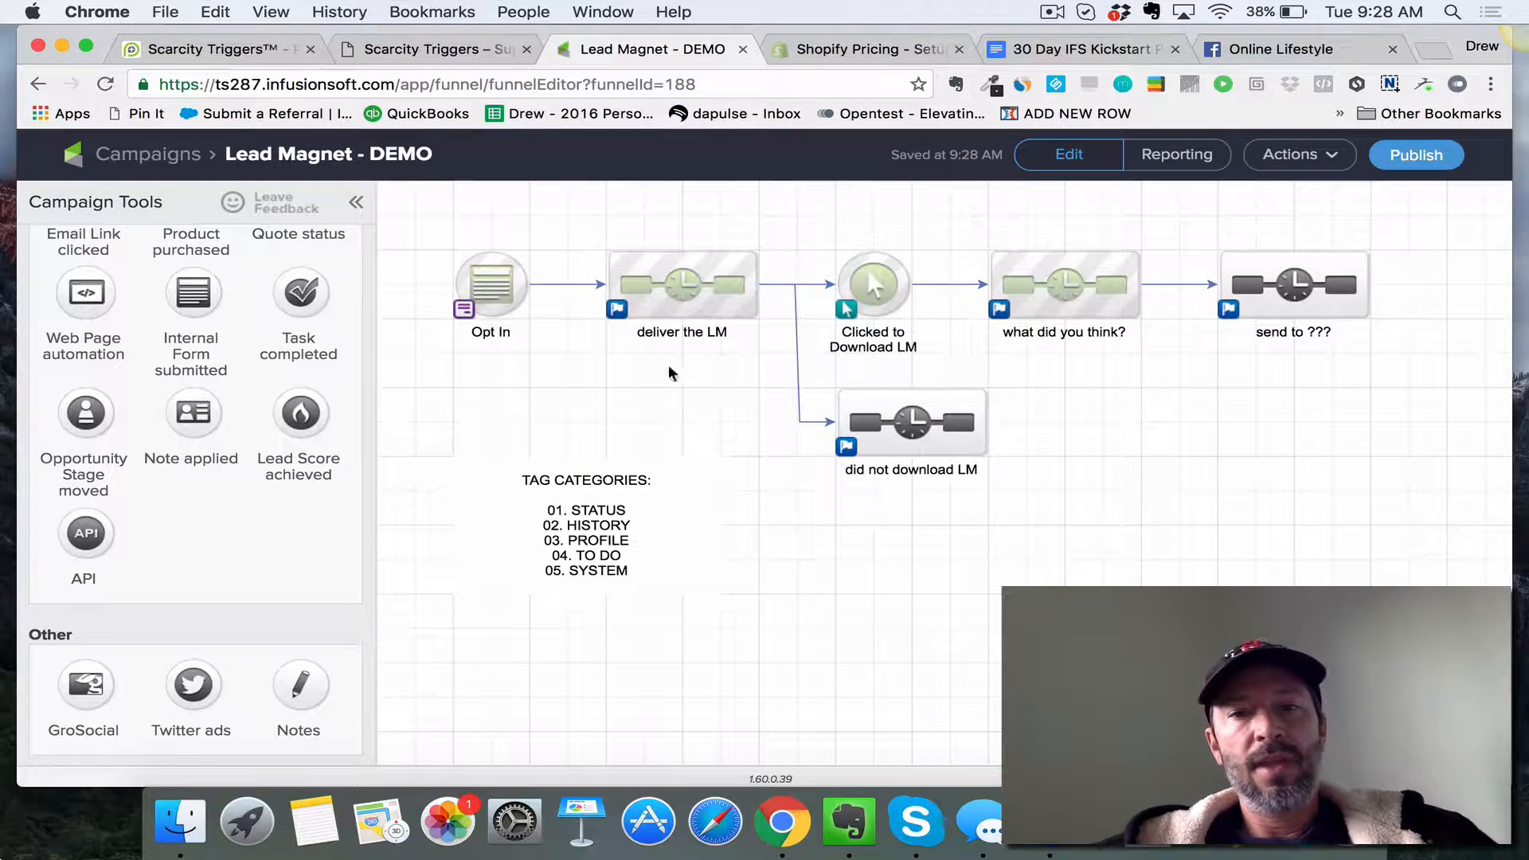
click(670, 291)
click(854, 398)
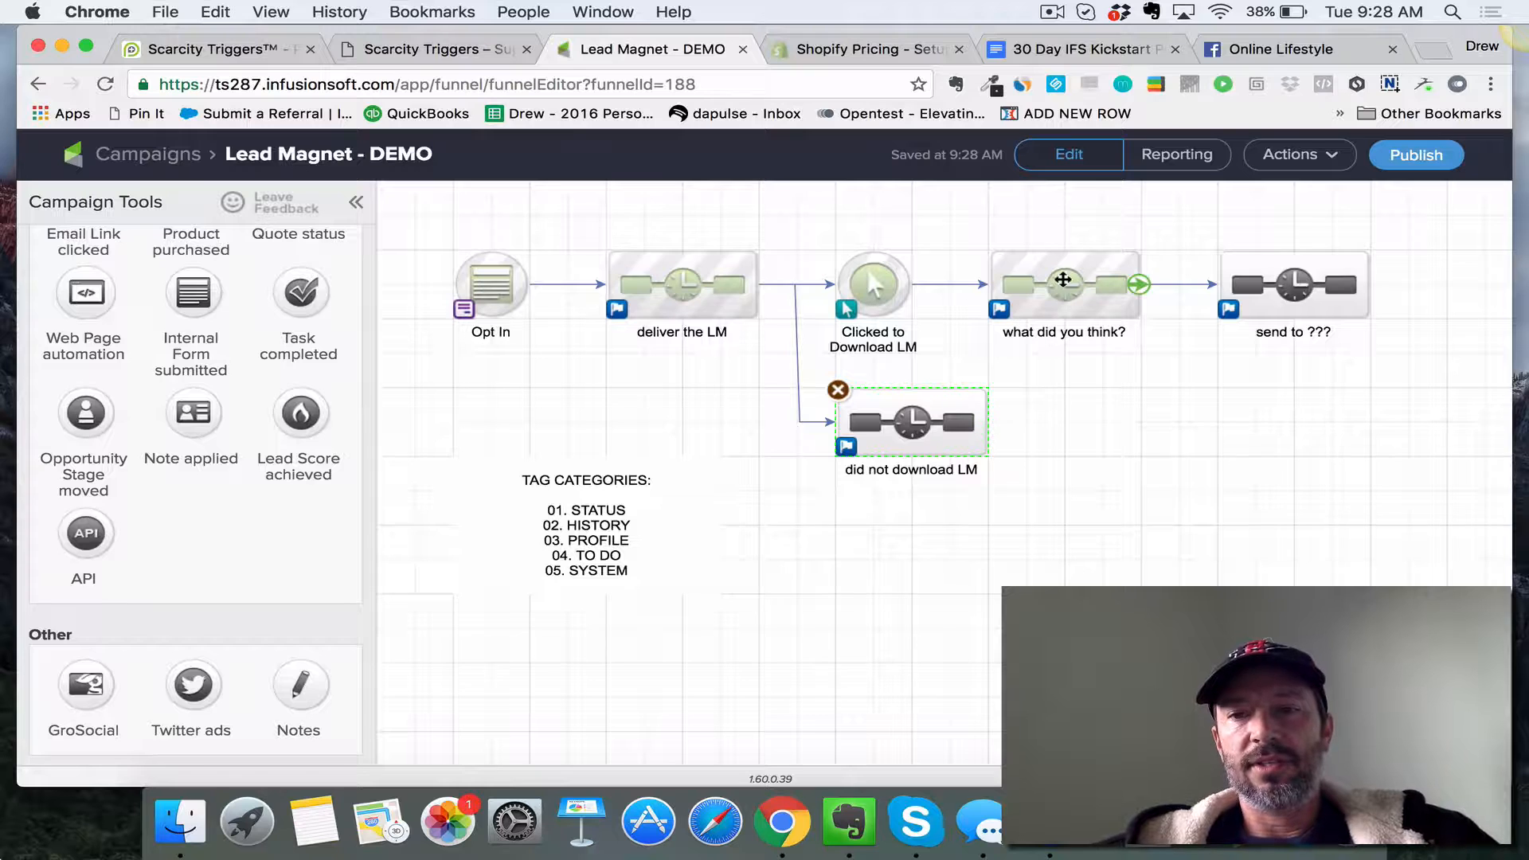
click(1064, 283)
click(1296, 273)
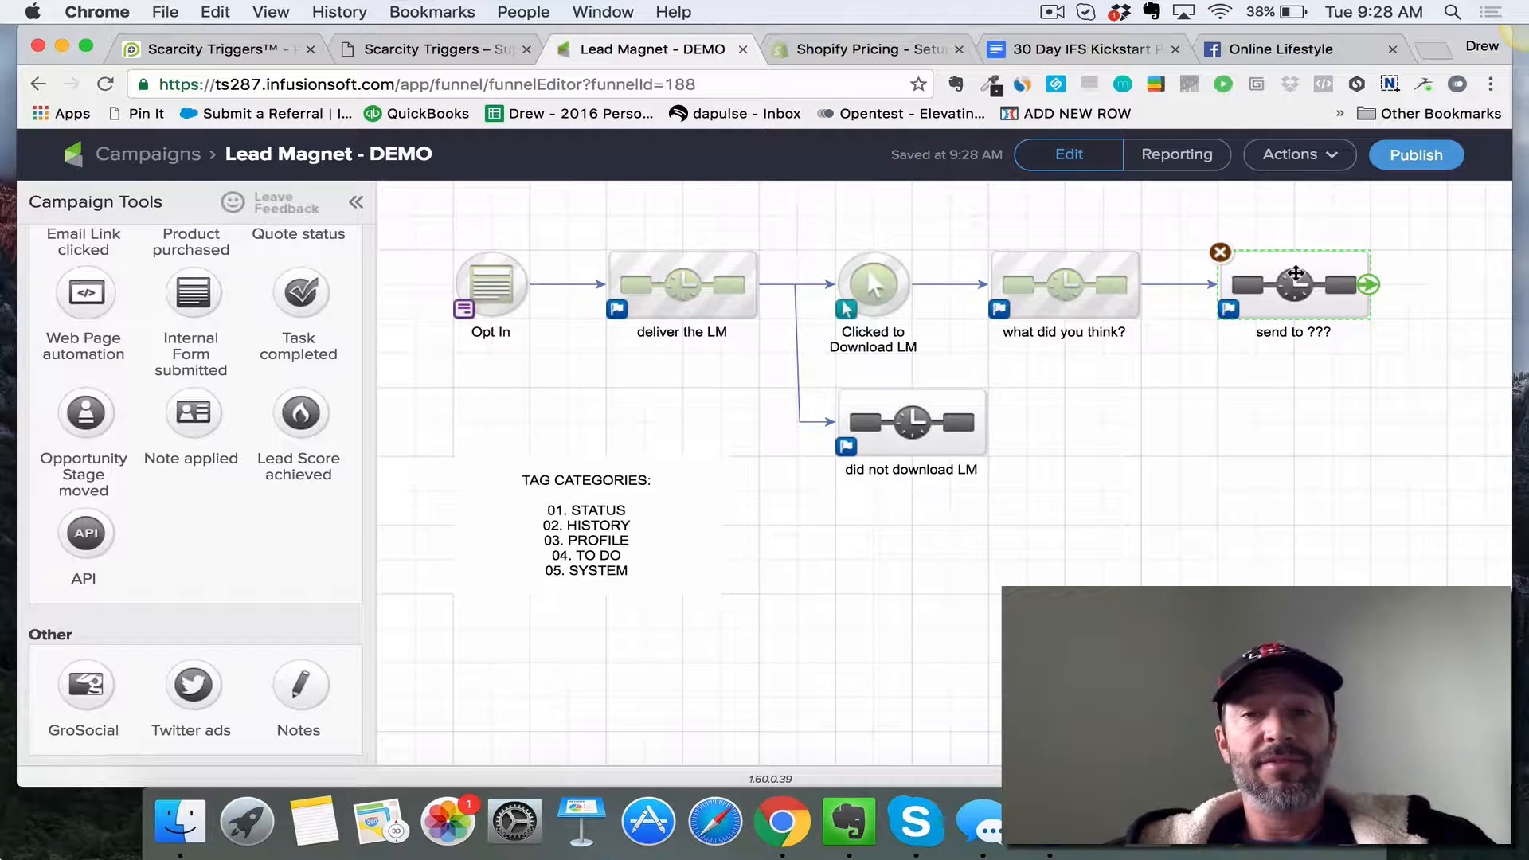
click(583, 540)
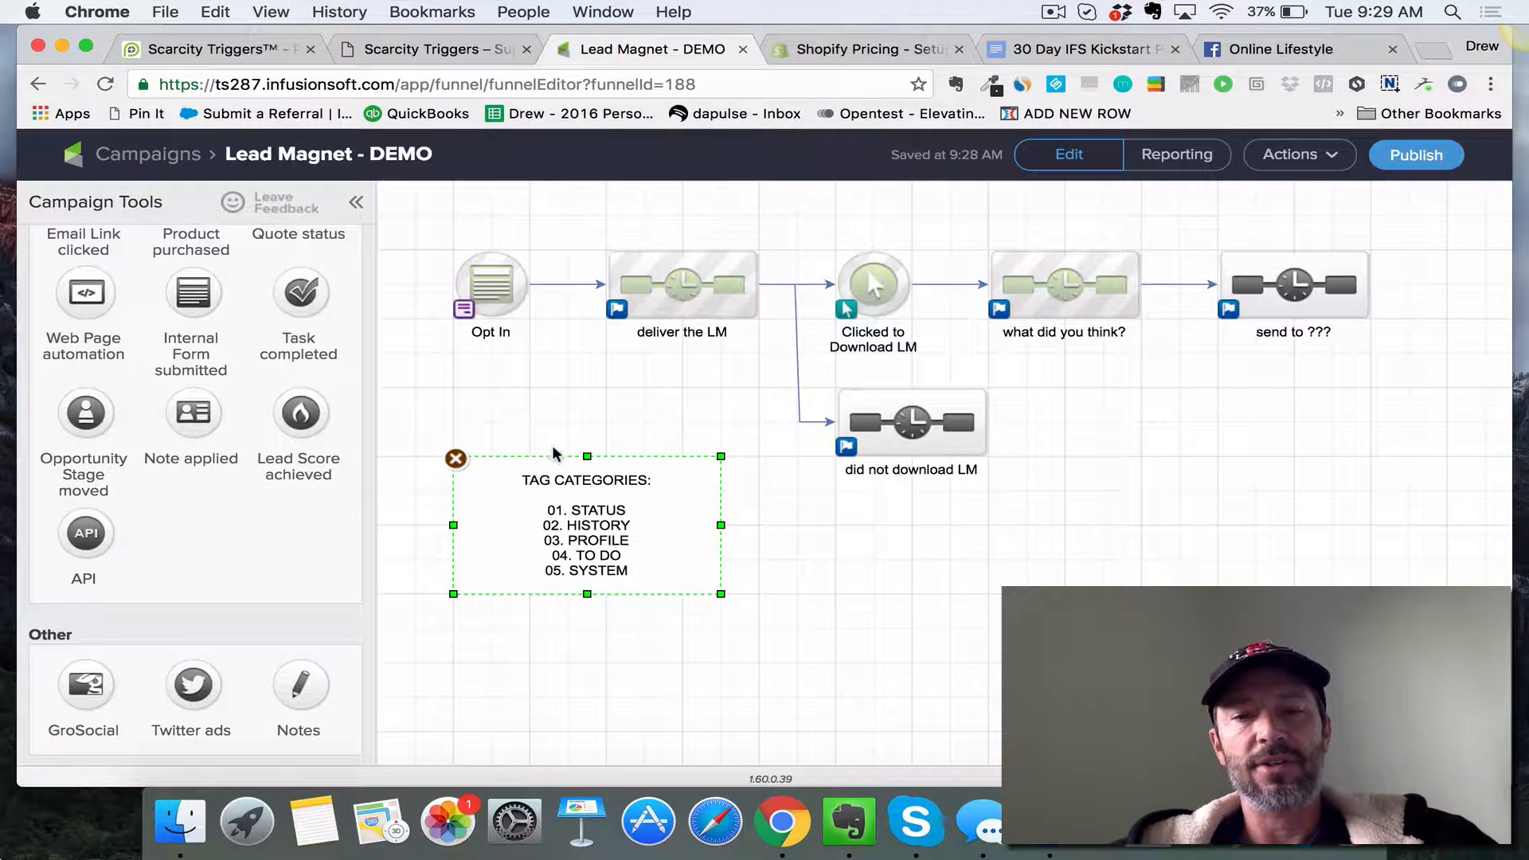
Step: Open the "deliver the LM" sequence and rename its first Start point as STATUS & HISTORY
click(678, 285)
double_click(678, 285)
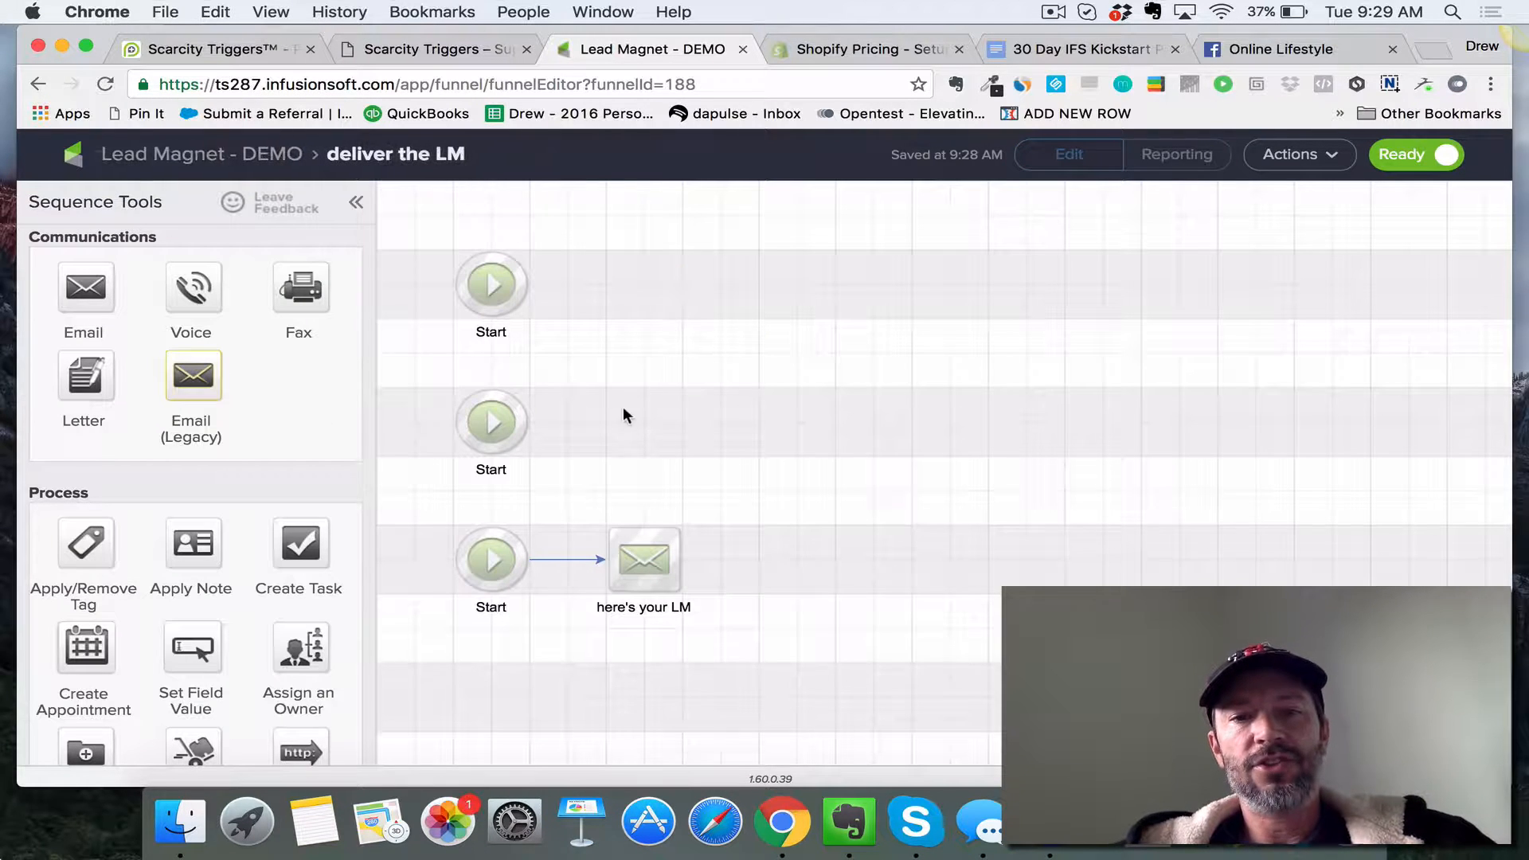
double_click(492, 333)
text(ST)
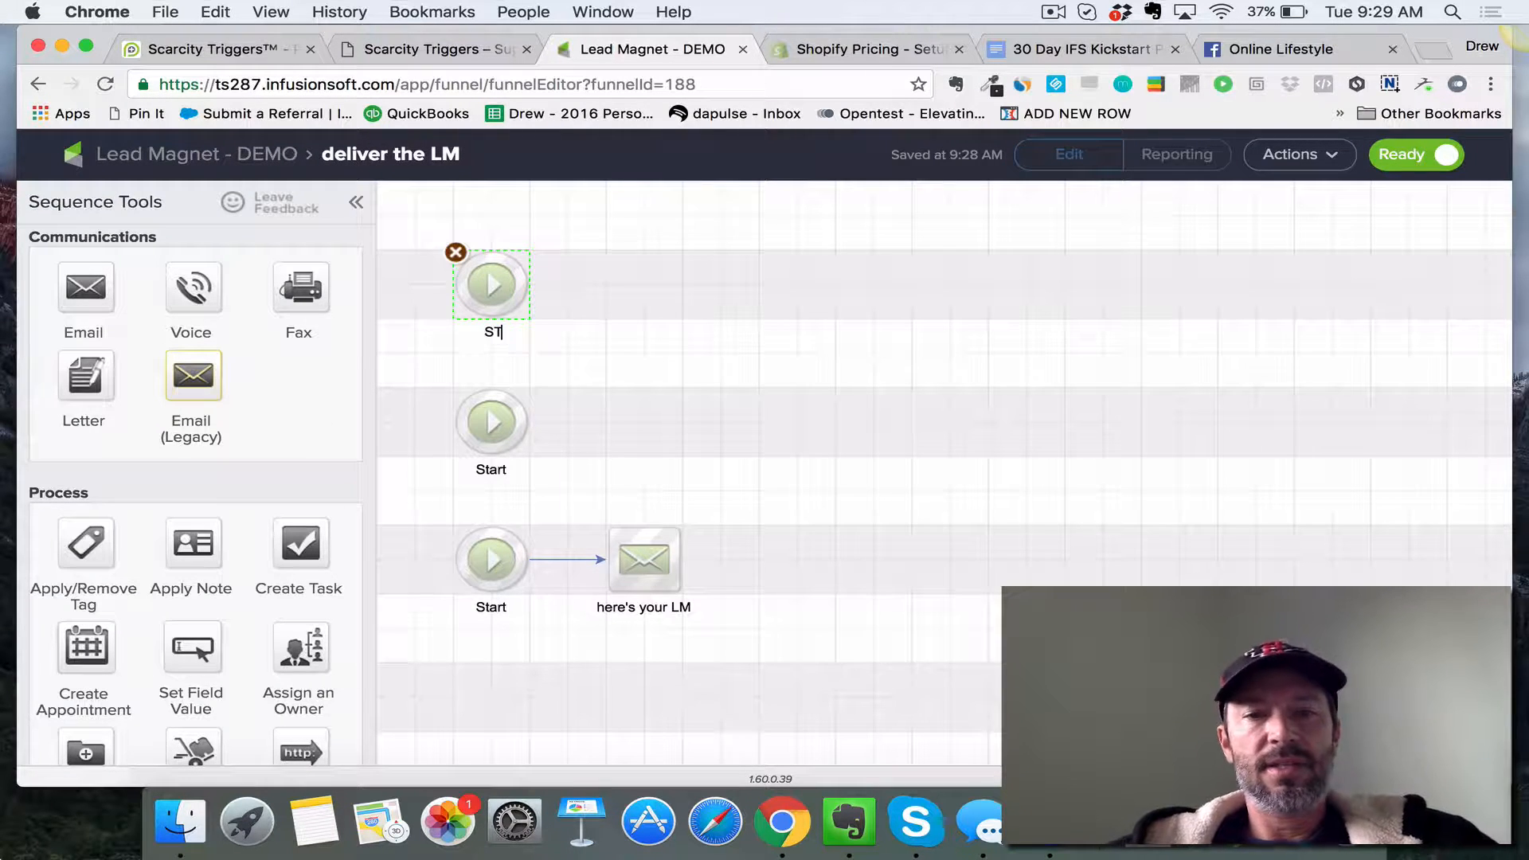
text(ATUS &)
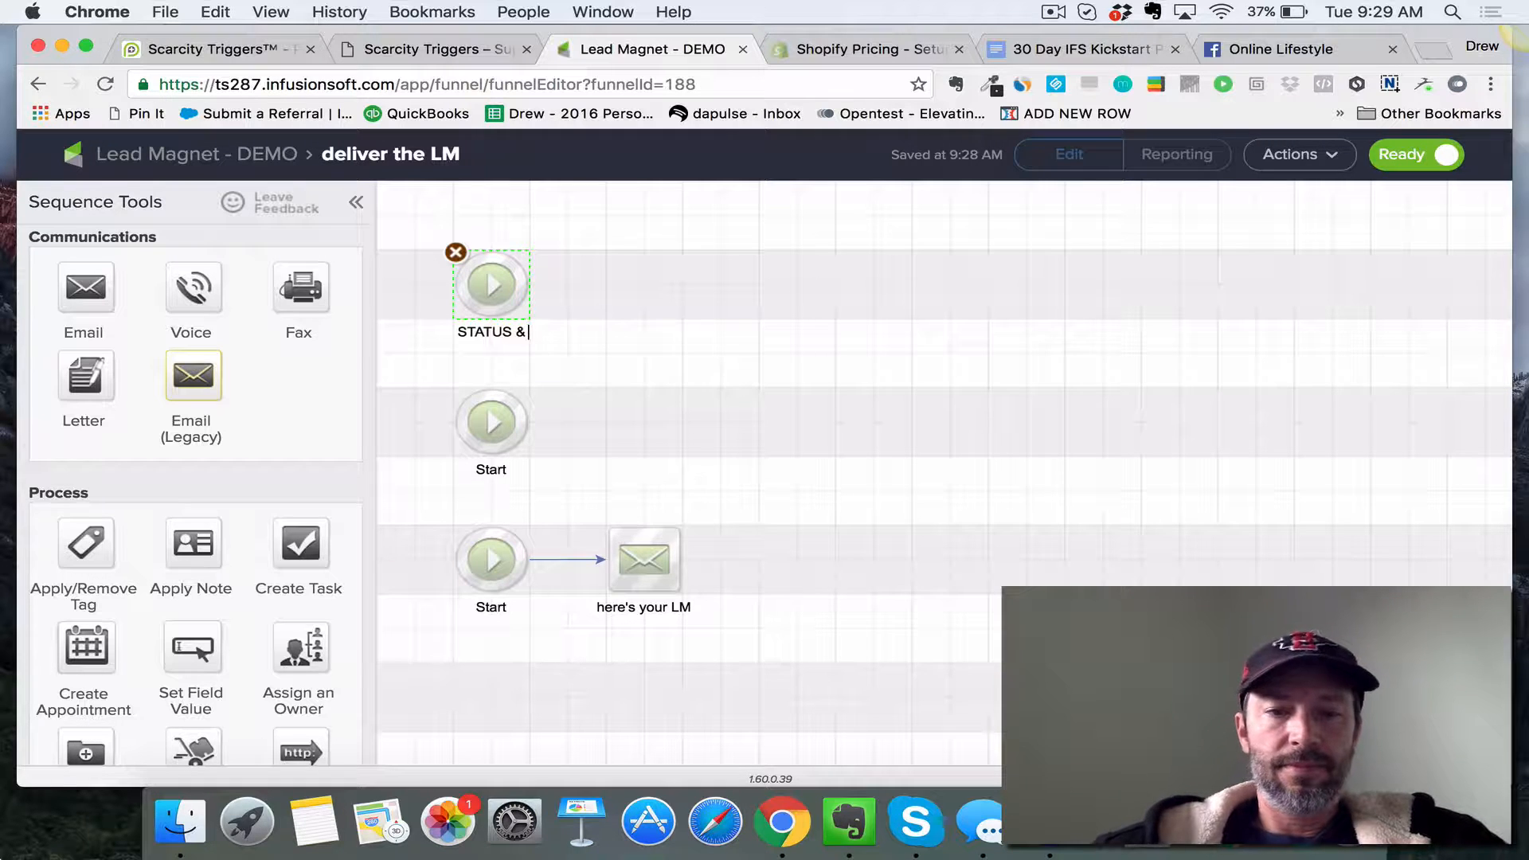
text( HISTORY)
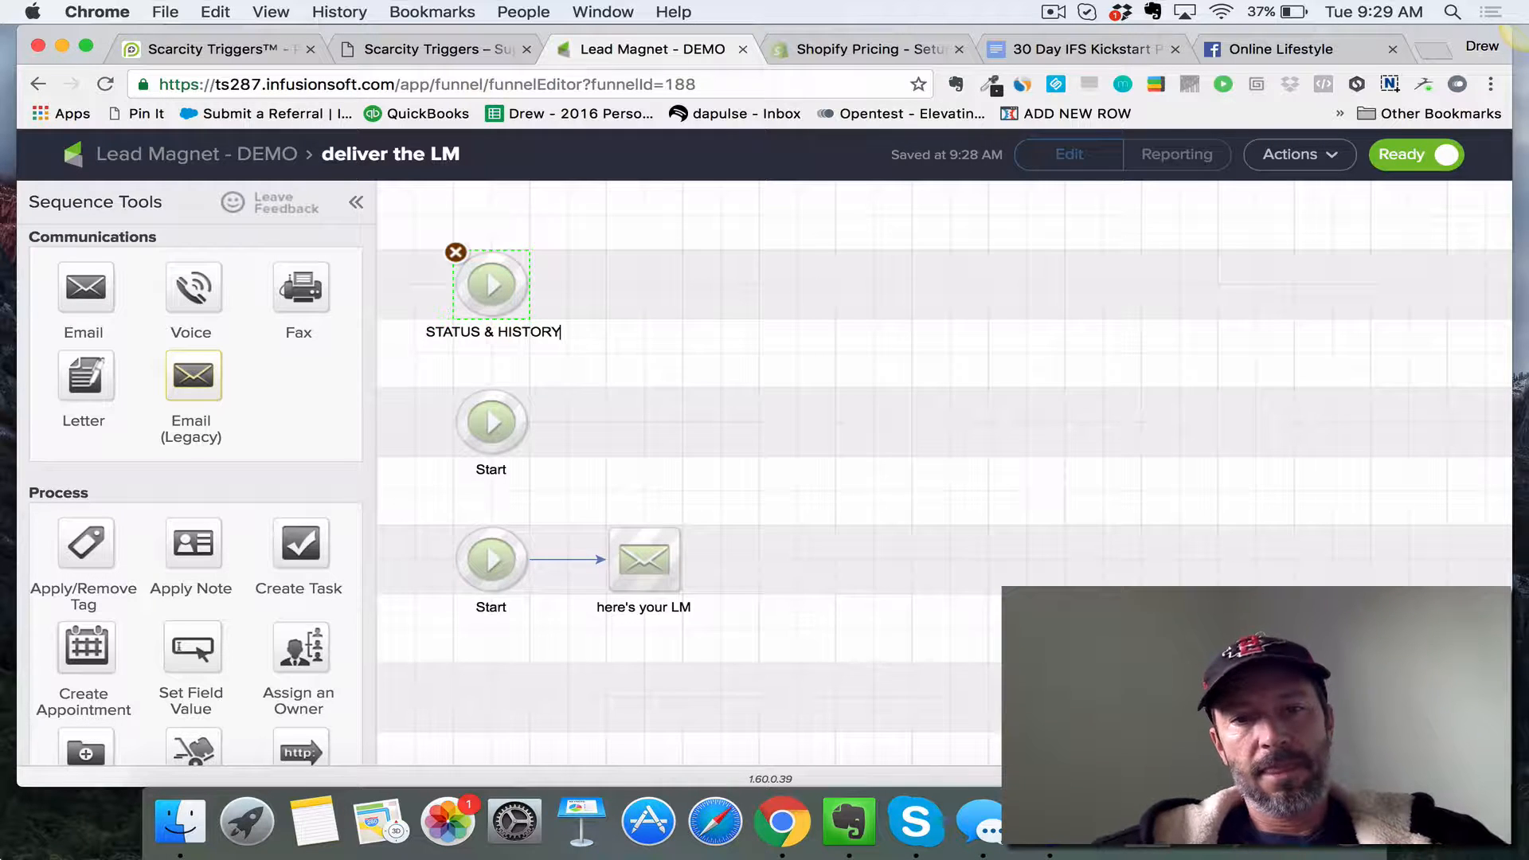
Step: Rename the second Start point in the sequence as SYSTEM & INTEGRATION
double_click(494, 470)
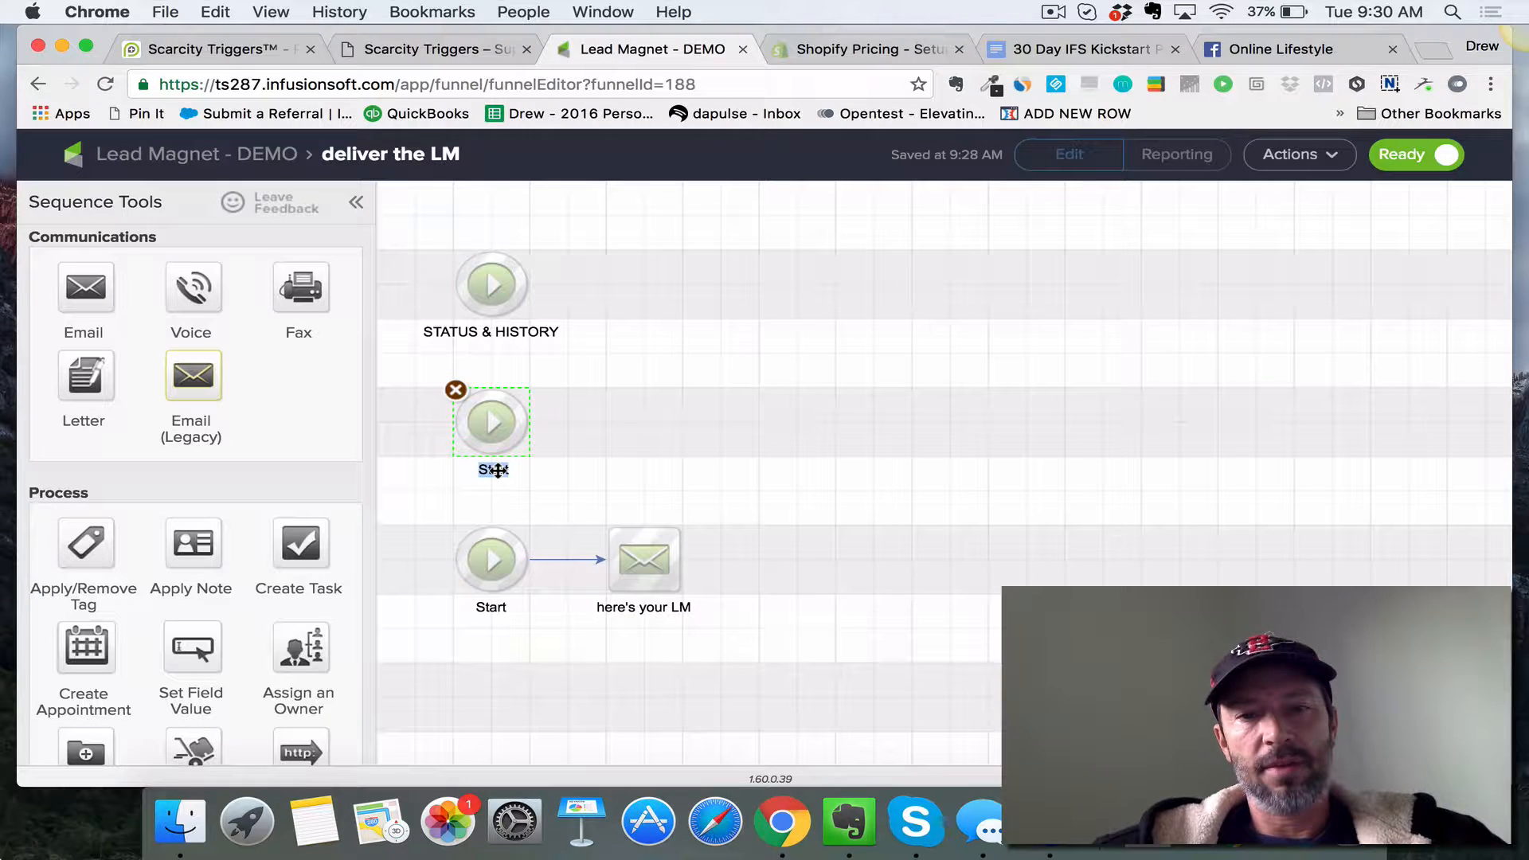
text(SYSTEM &)
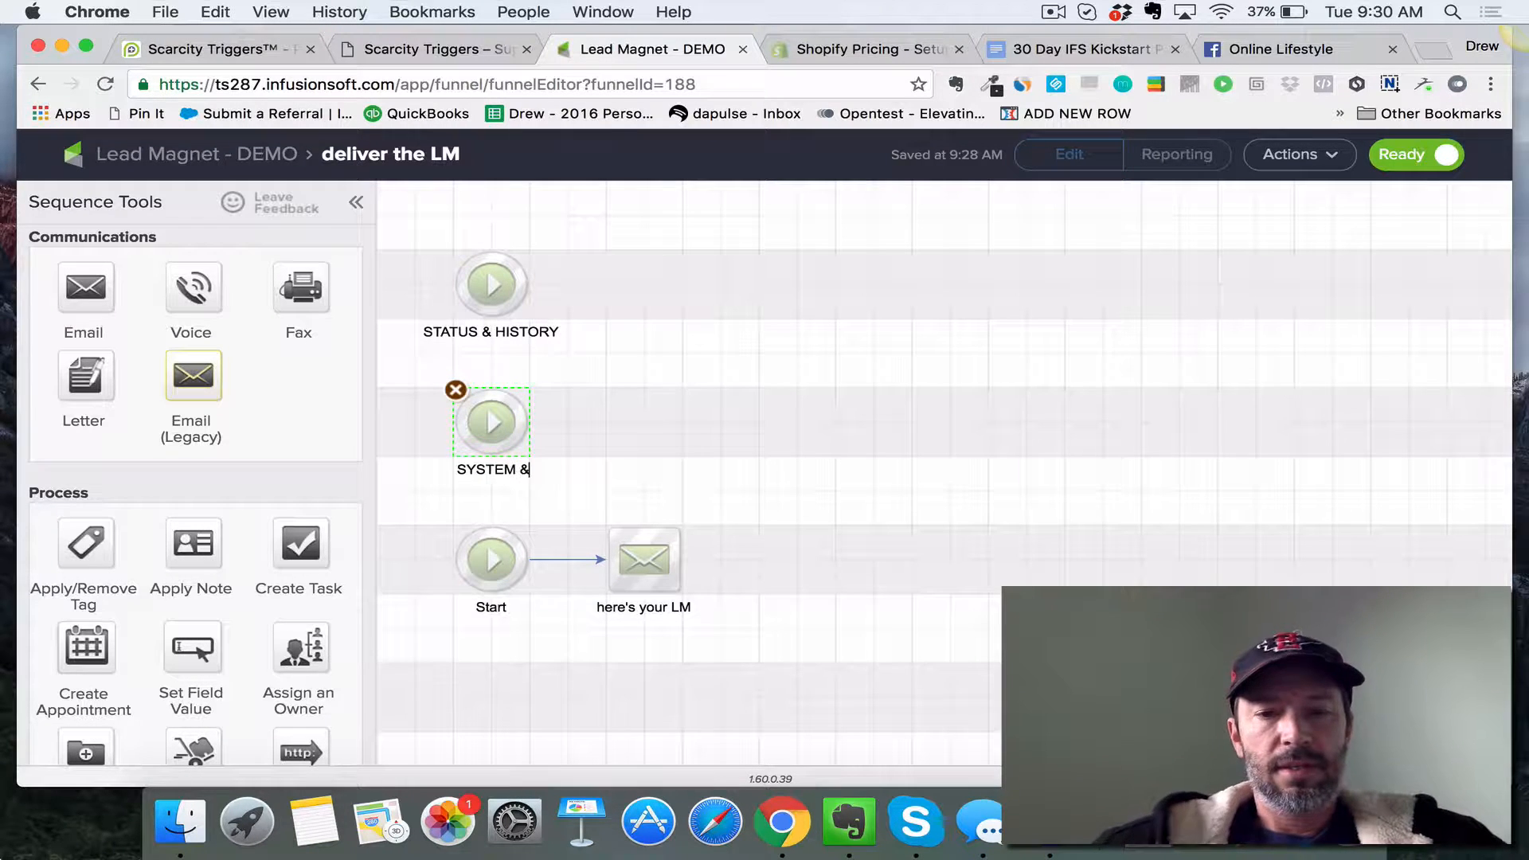
text( INTEGRATION)
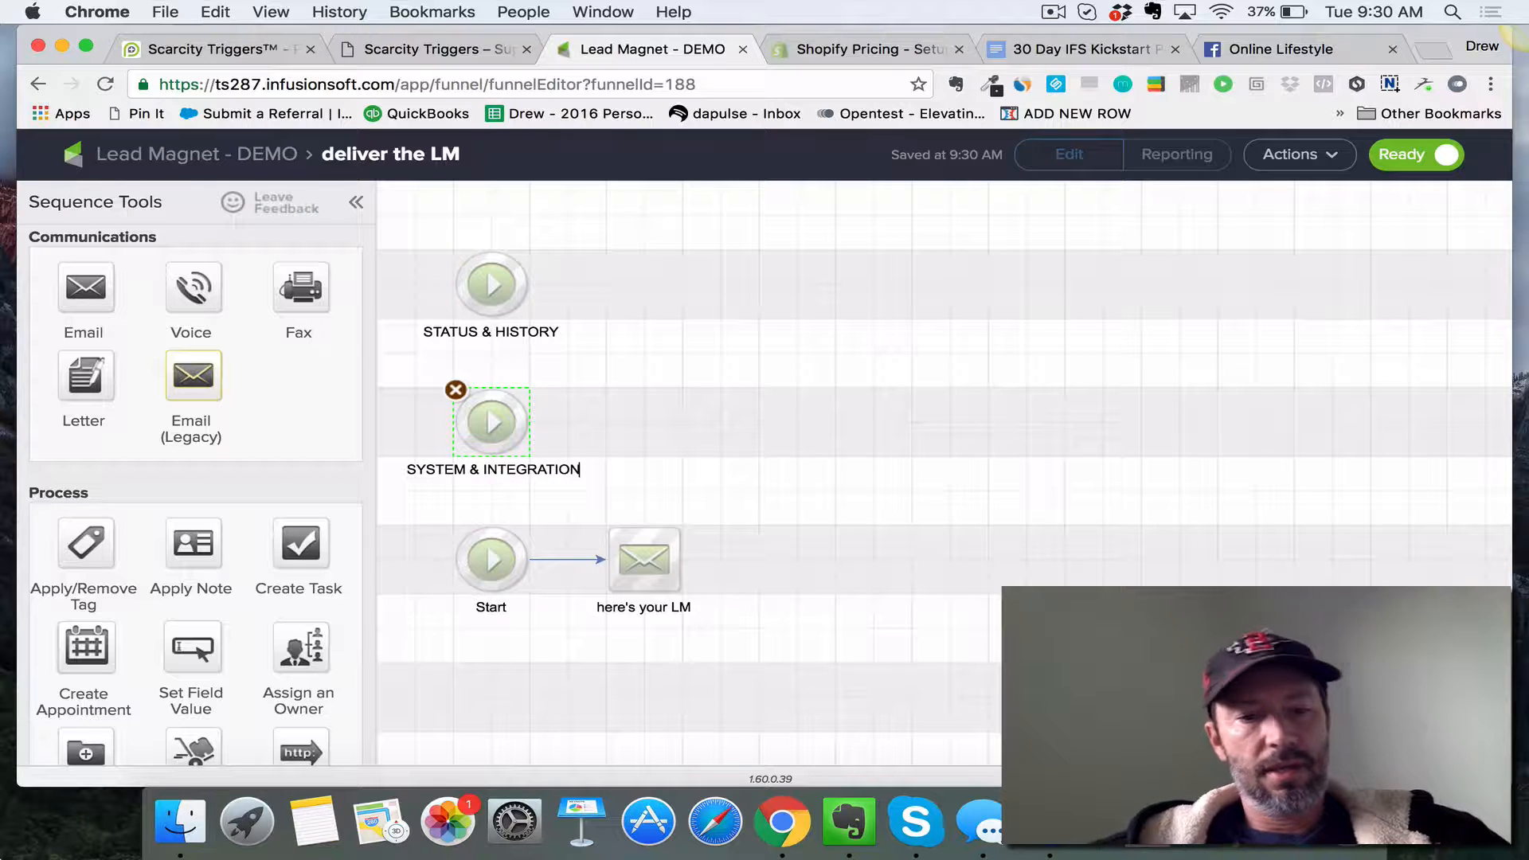
Step: Rename the Start point that leads to the "here's your LM" email as MARKETING
double_click(492, 607)
text(MARKET)
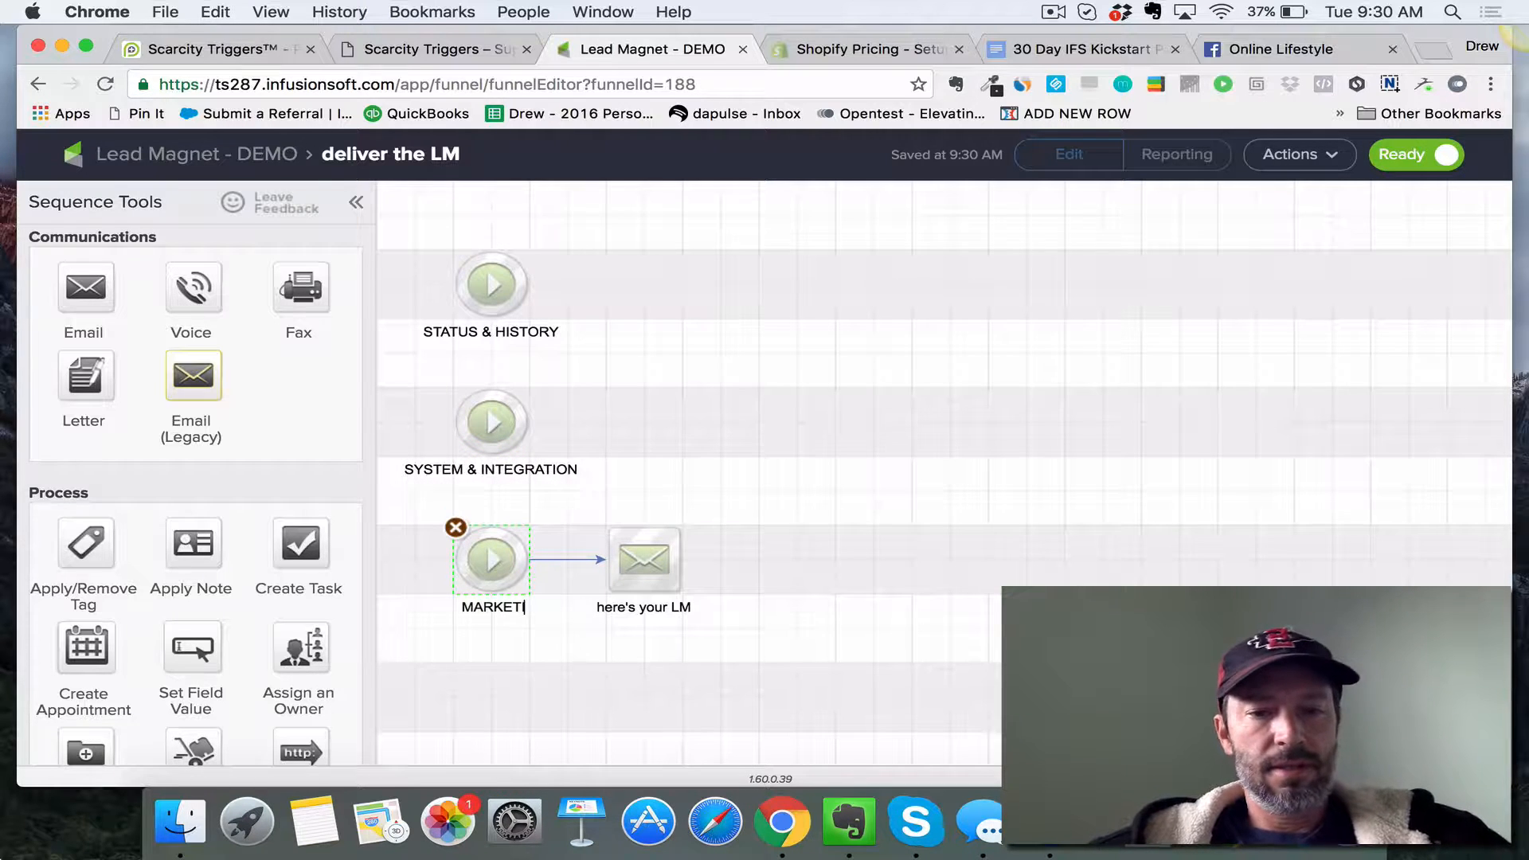
text(ING)
click(902, 477)
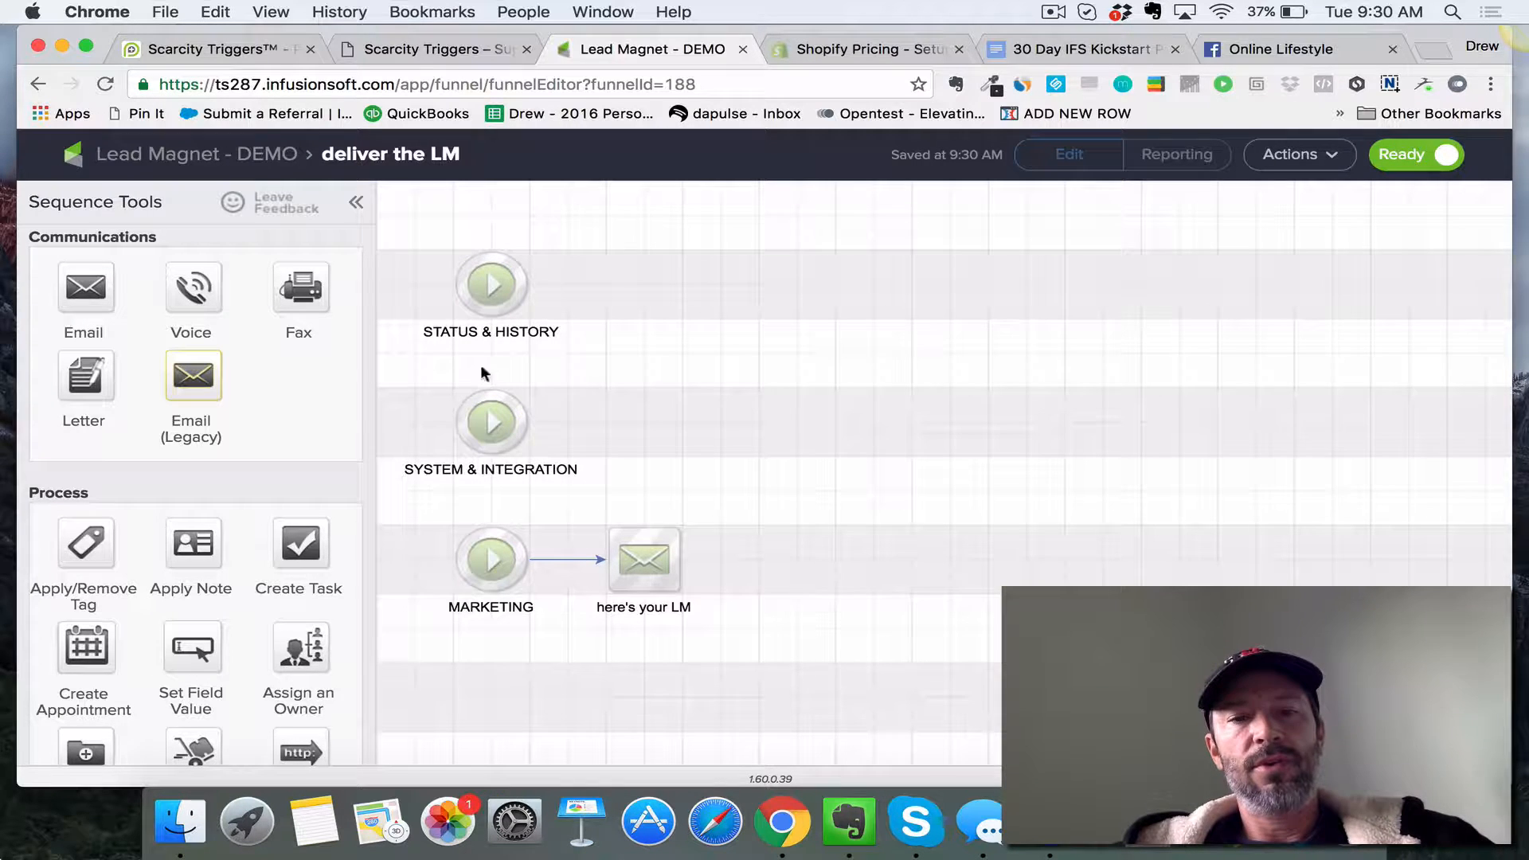
click(192, 162)
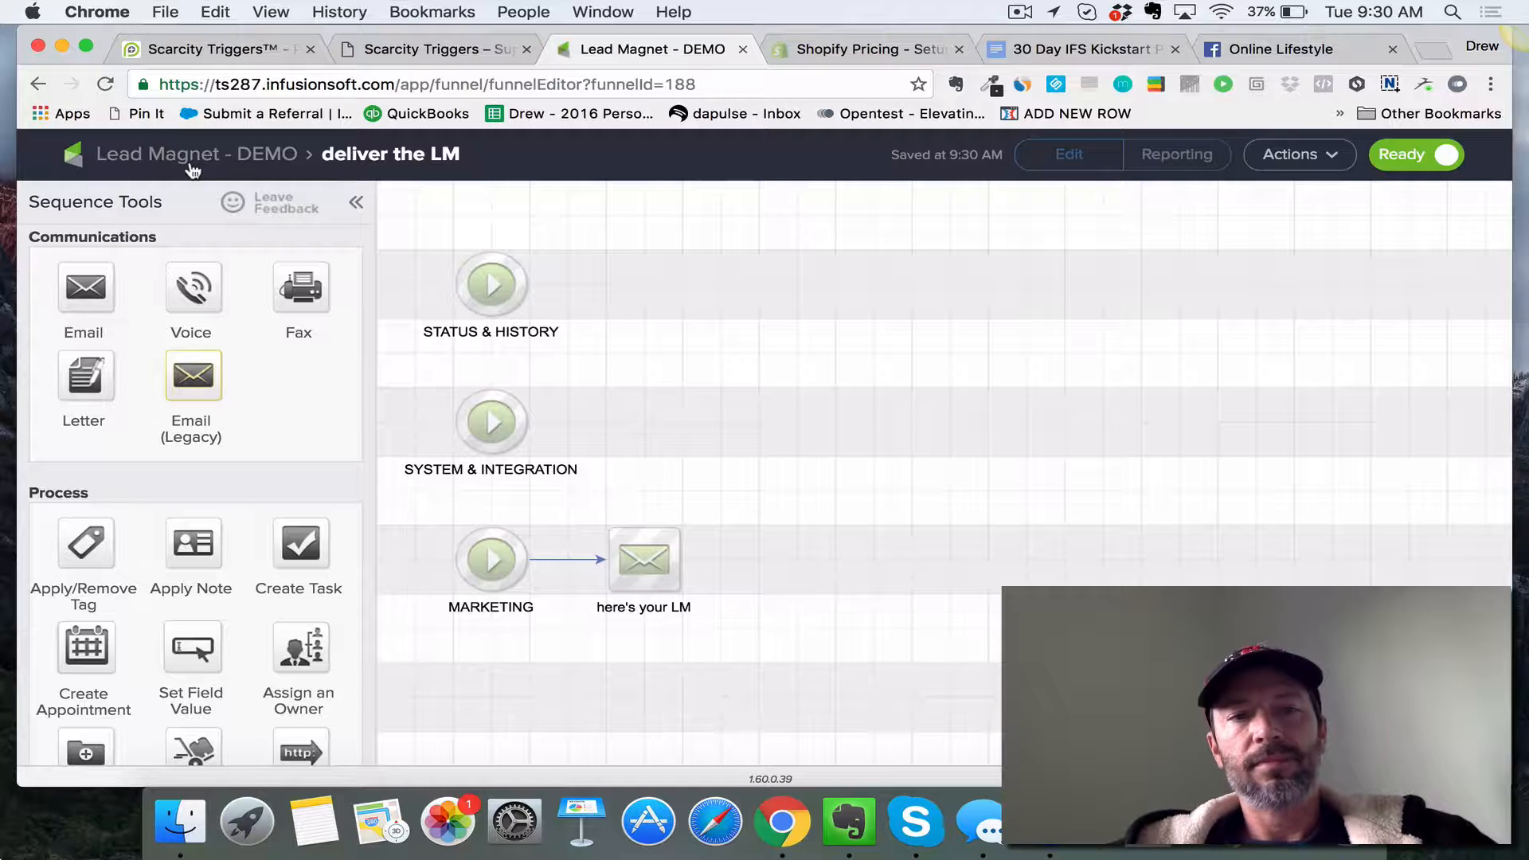
drag(424, 214, 532, 381)
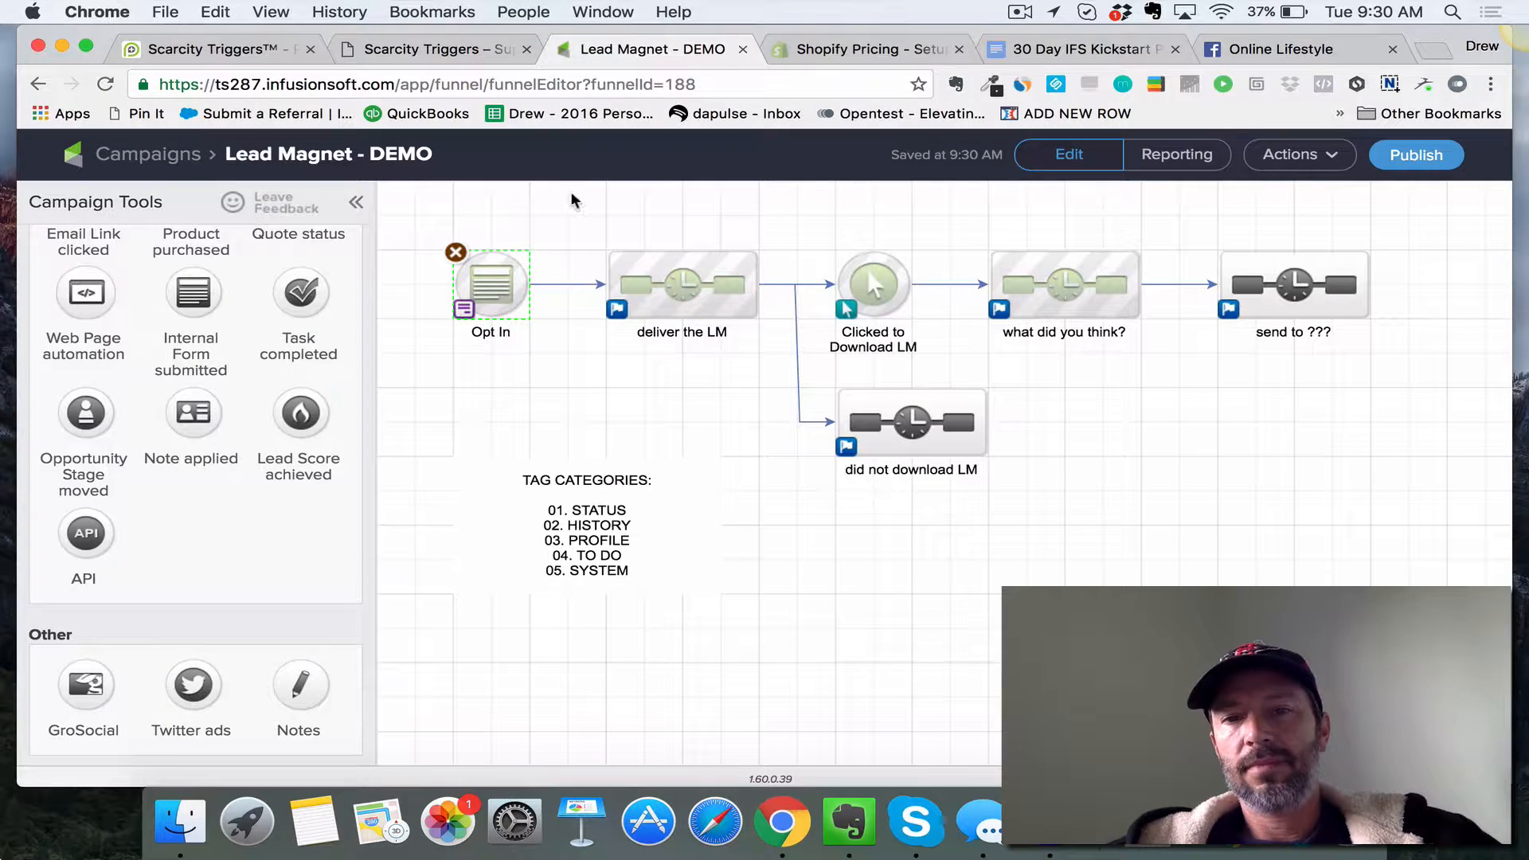
drag(572, 192, 747, 388)
click(665, 380)
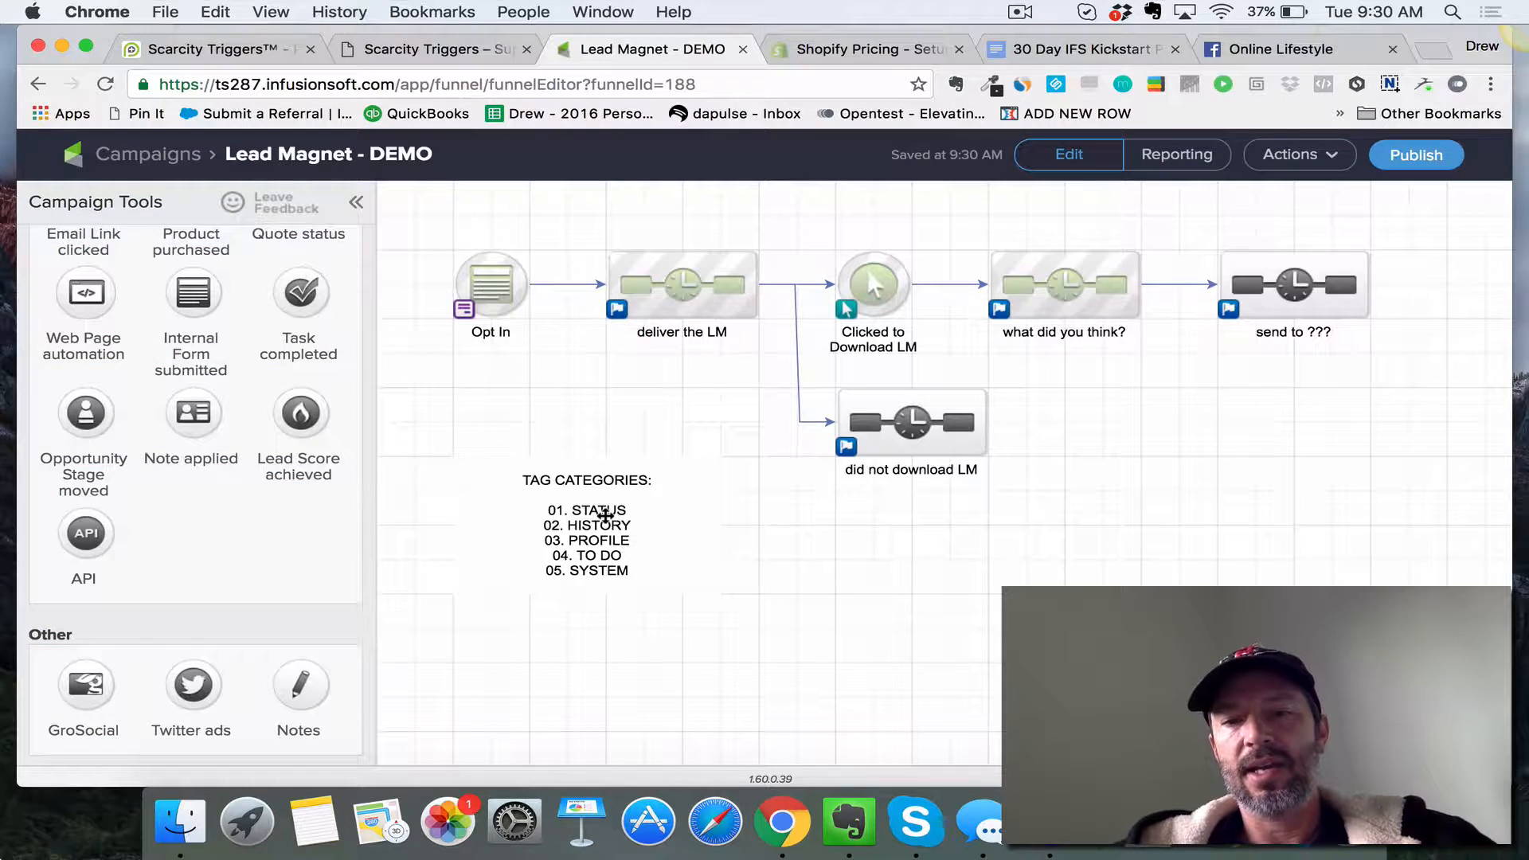
double_click(664, 280)
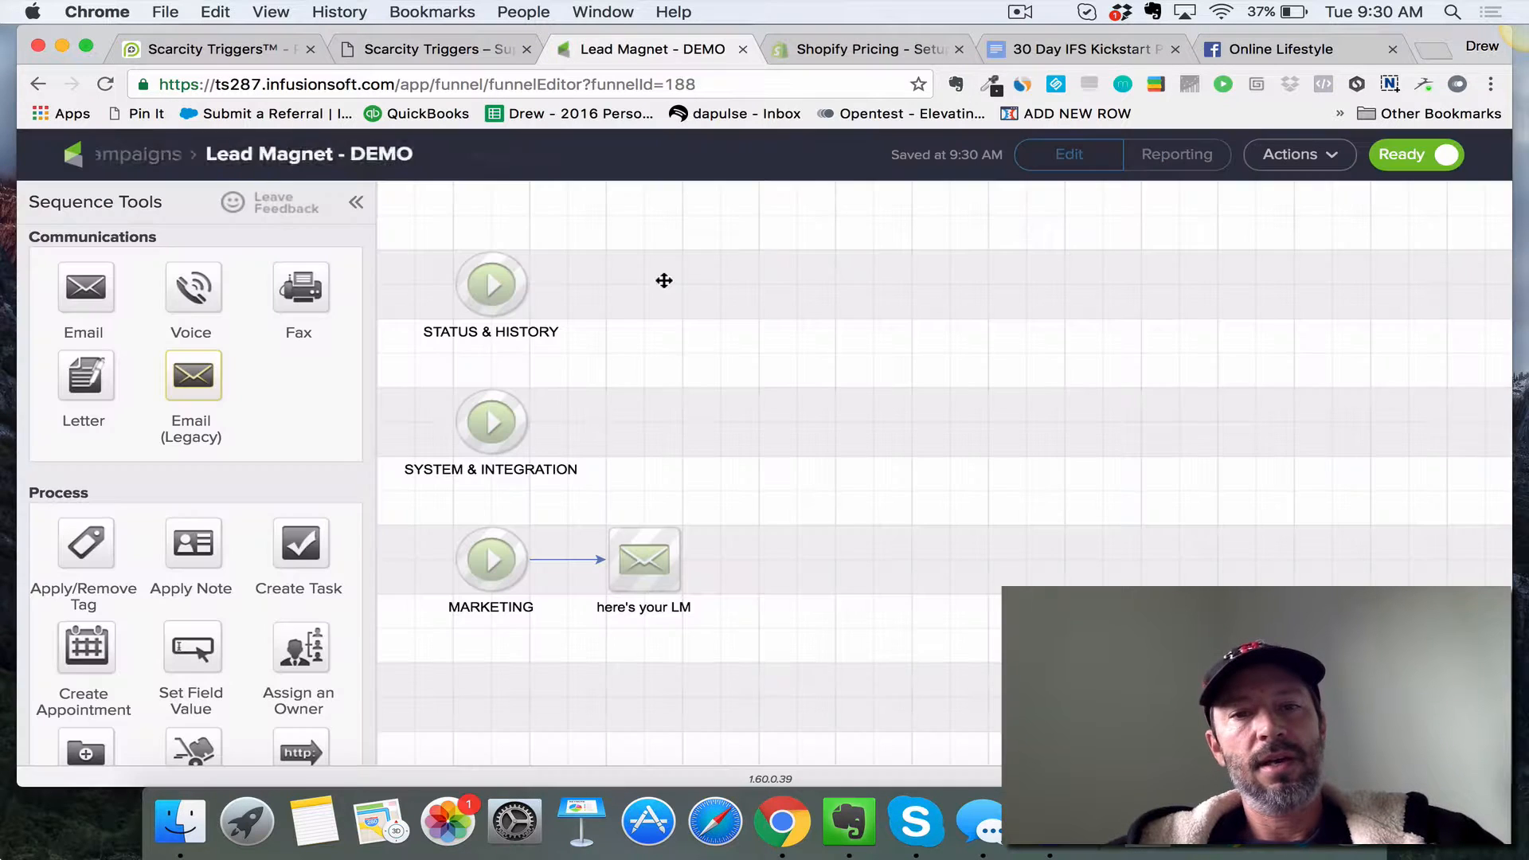
Step: Add an Apply/Remove Tag action after the STATUS & HISTORY start and create the tag "OPTED IN FOR LM XYZ" in it
mouse_move(85, 548)
mouse_down()
mouse_move(306, 493)
mouse_move(607, 281)
mouse_move(548, 309)
mouse_move(634, 288)
mouse_up()
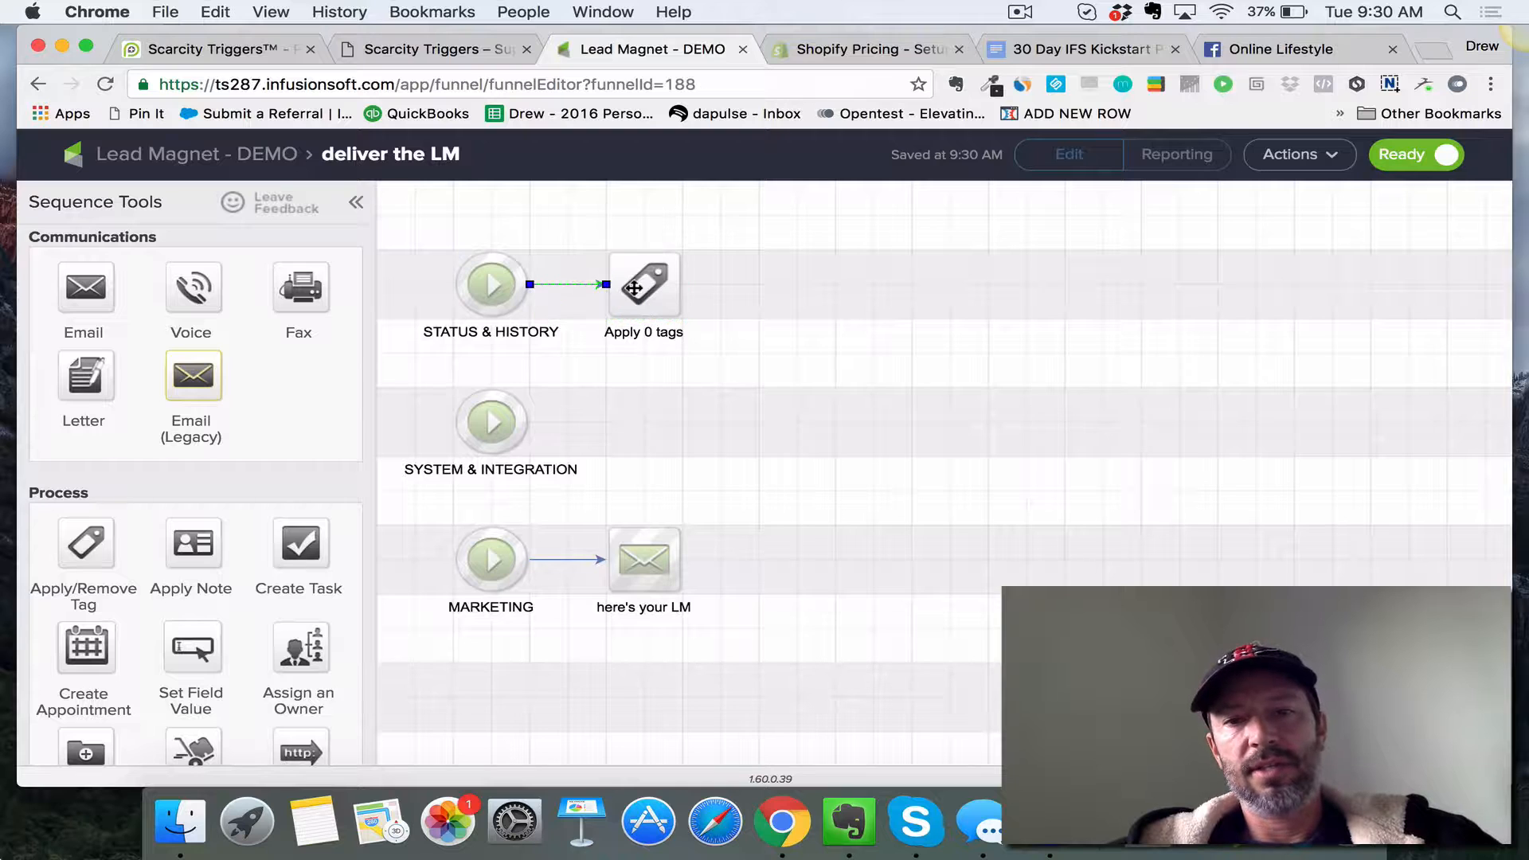
double_click(638, 284)
click(680, 465)
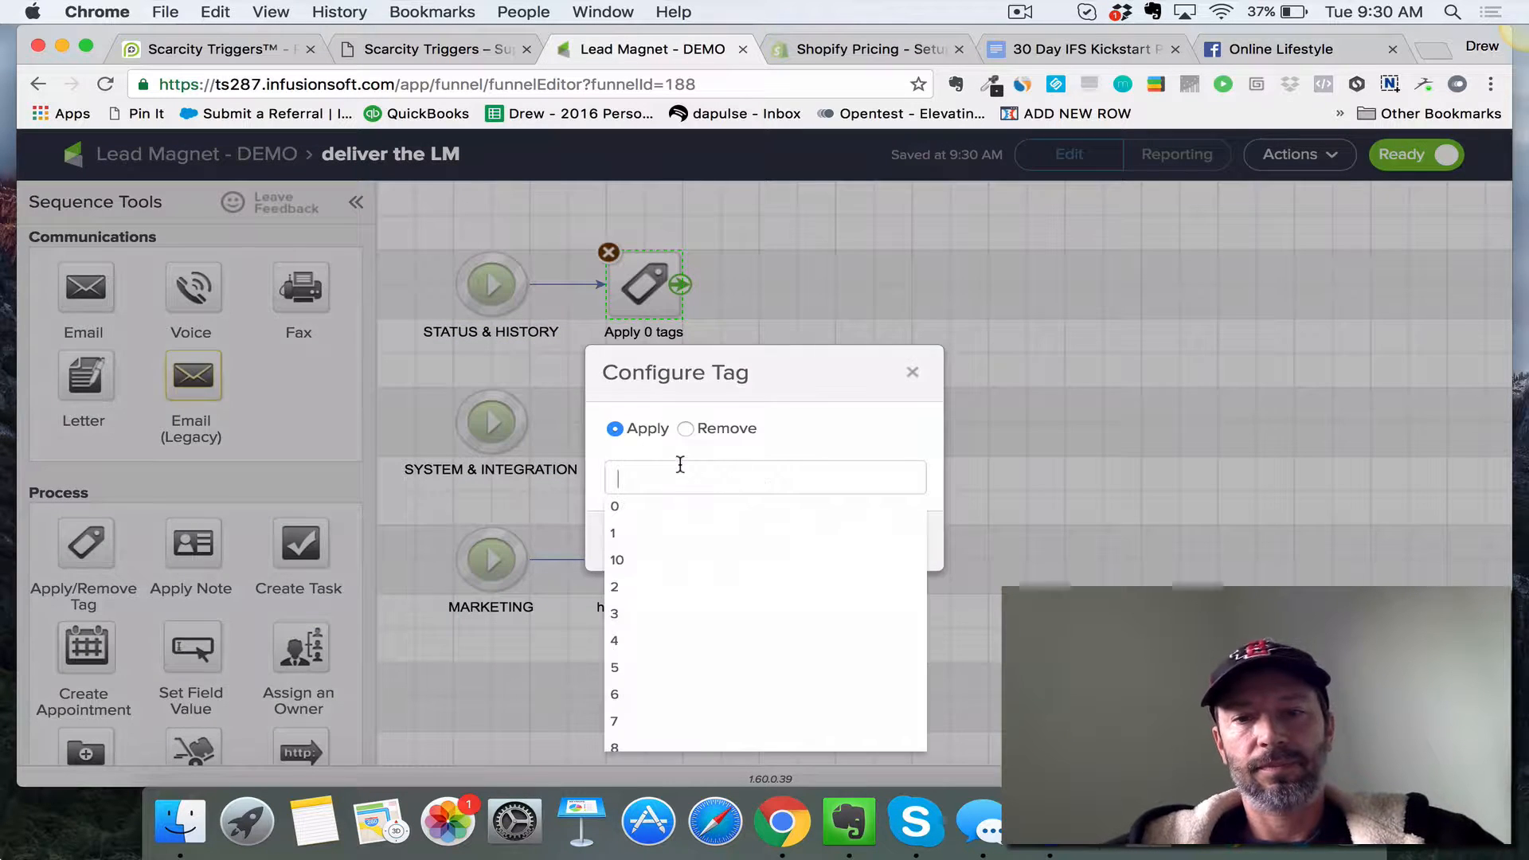
text(OPT)
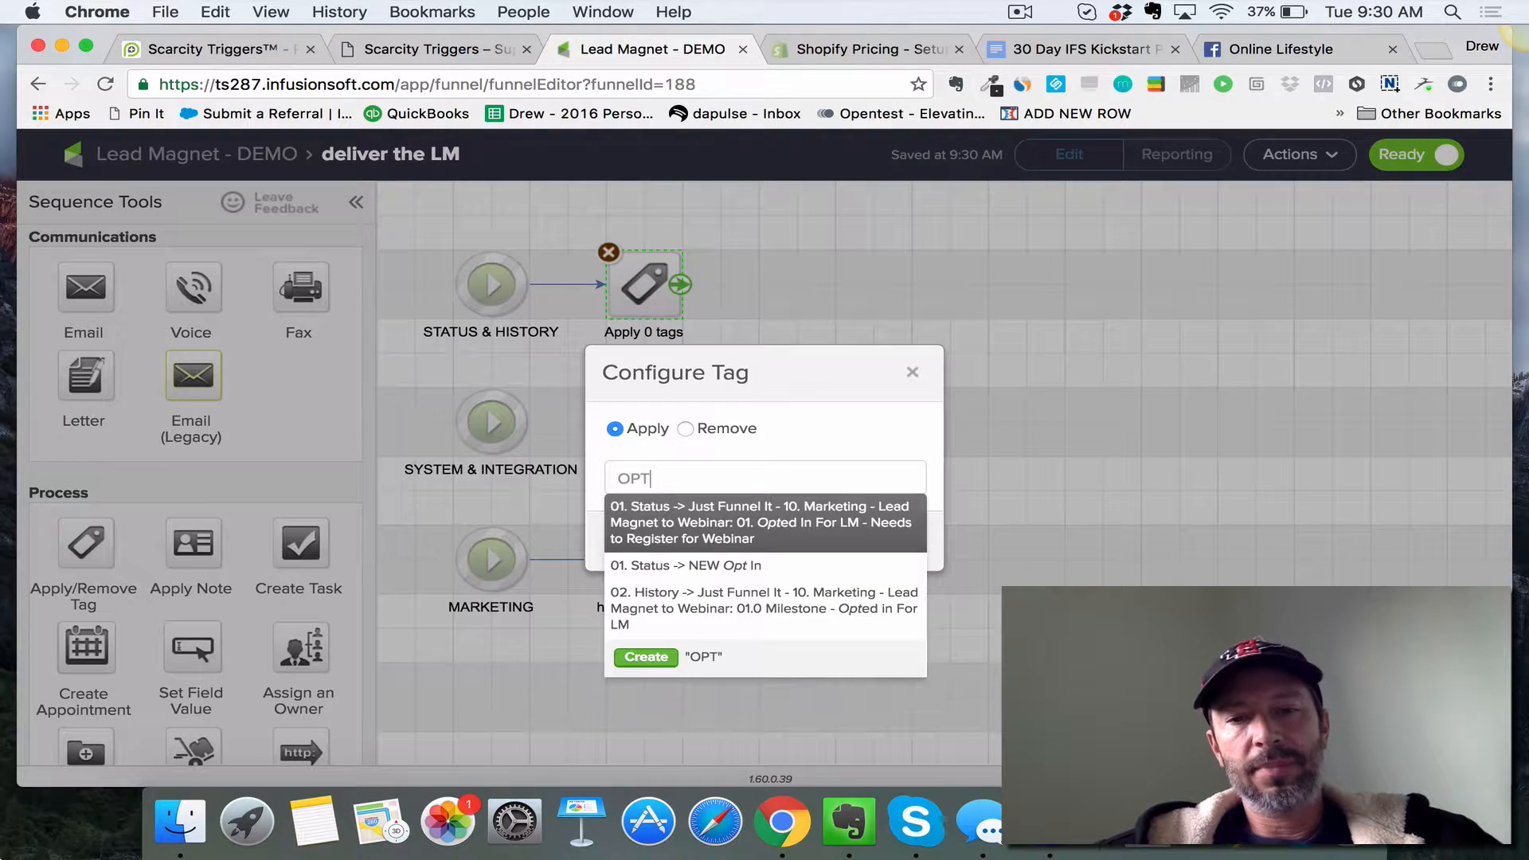
text(ED IN FOR )
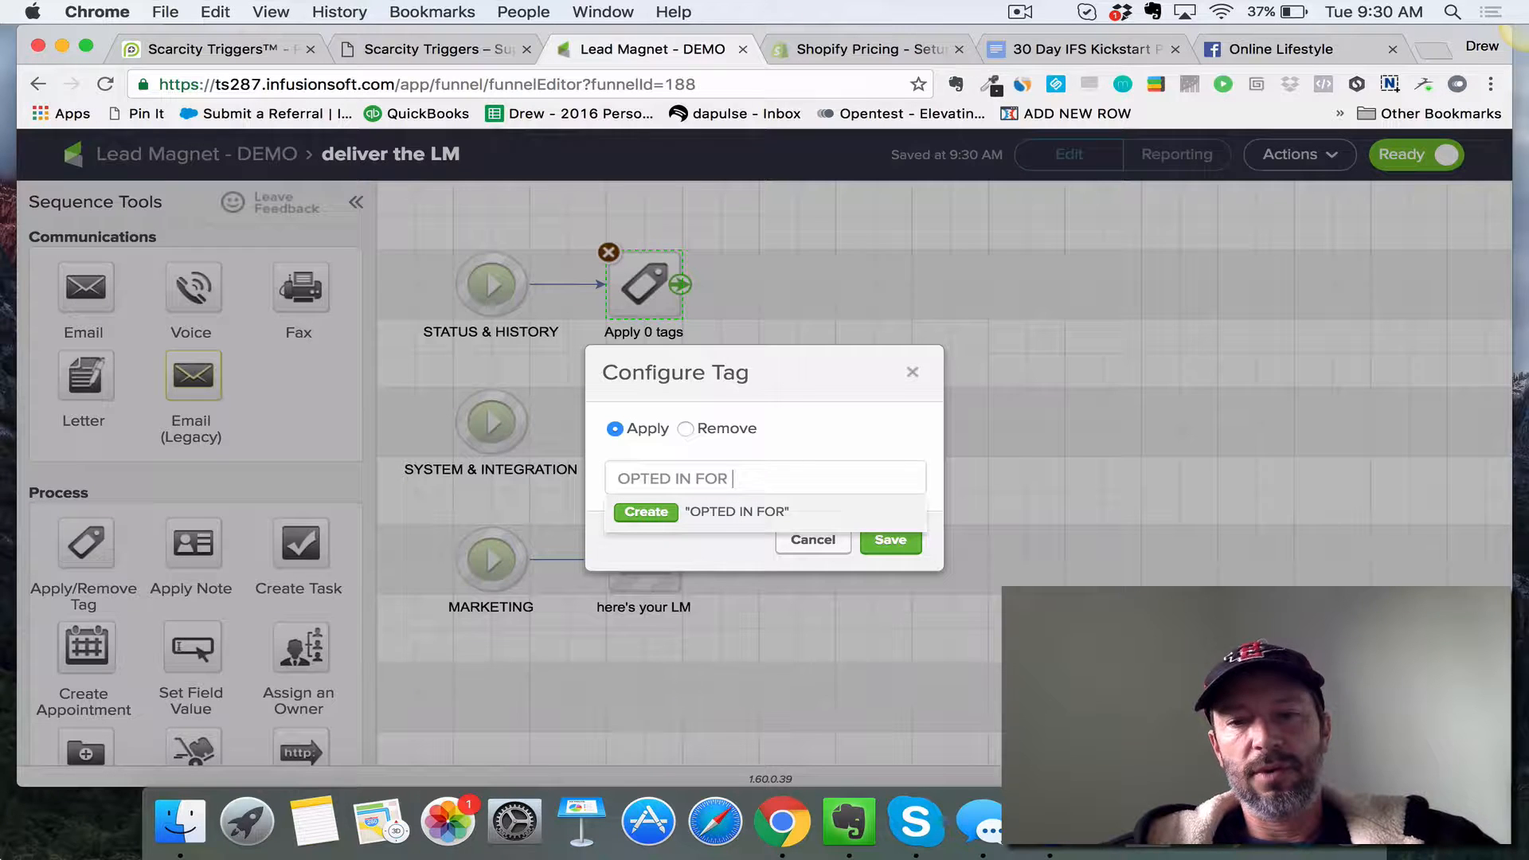
text(LM)
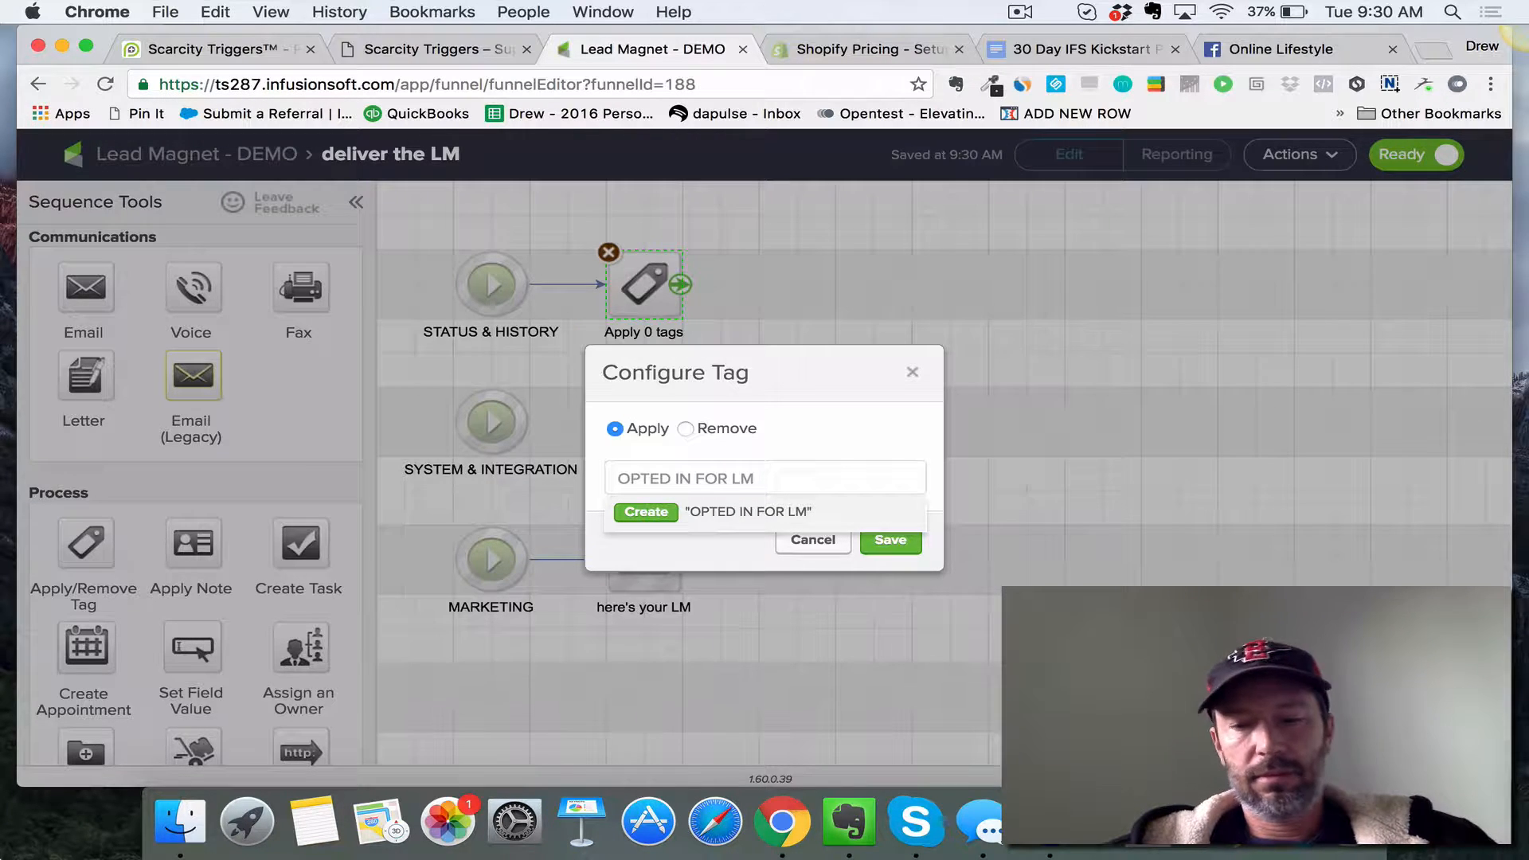
text( ?)
key(BackSpace)
text(X)
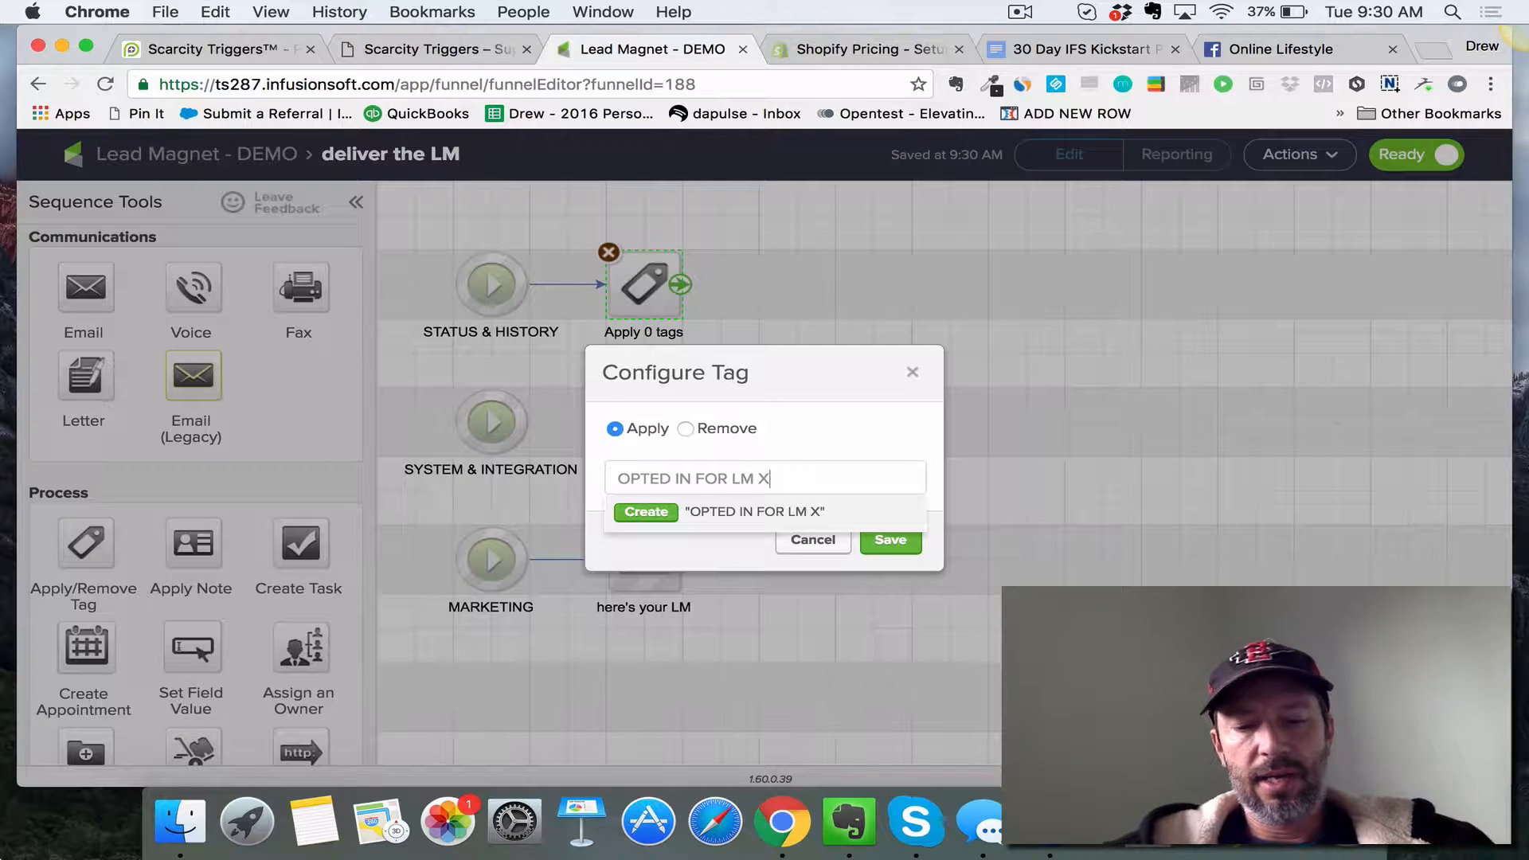
text(YZ)
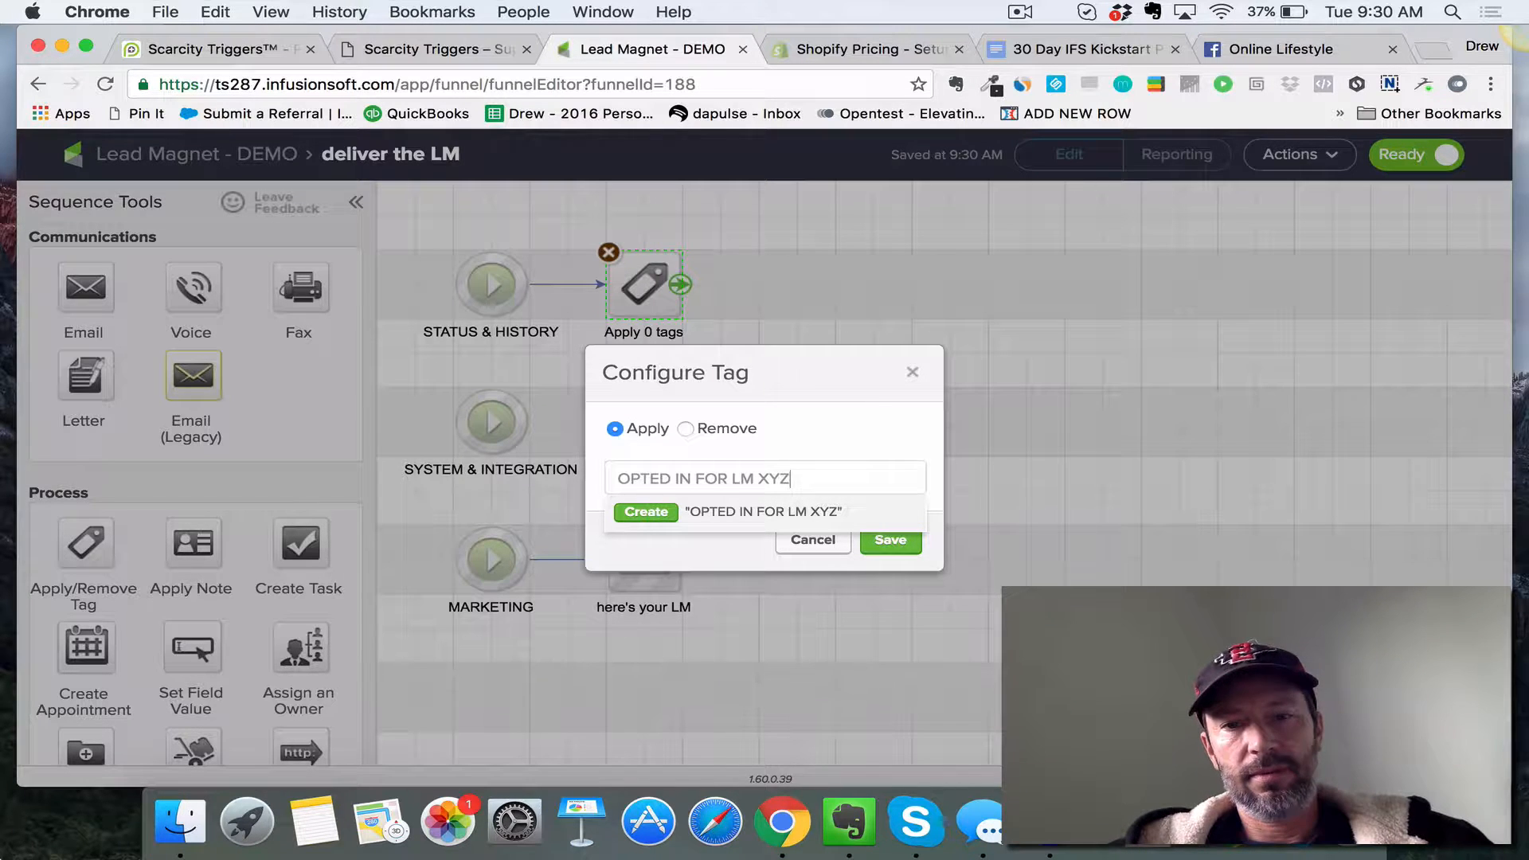
click(652, 517)
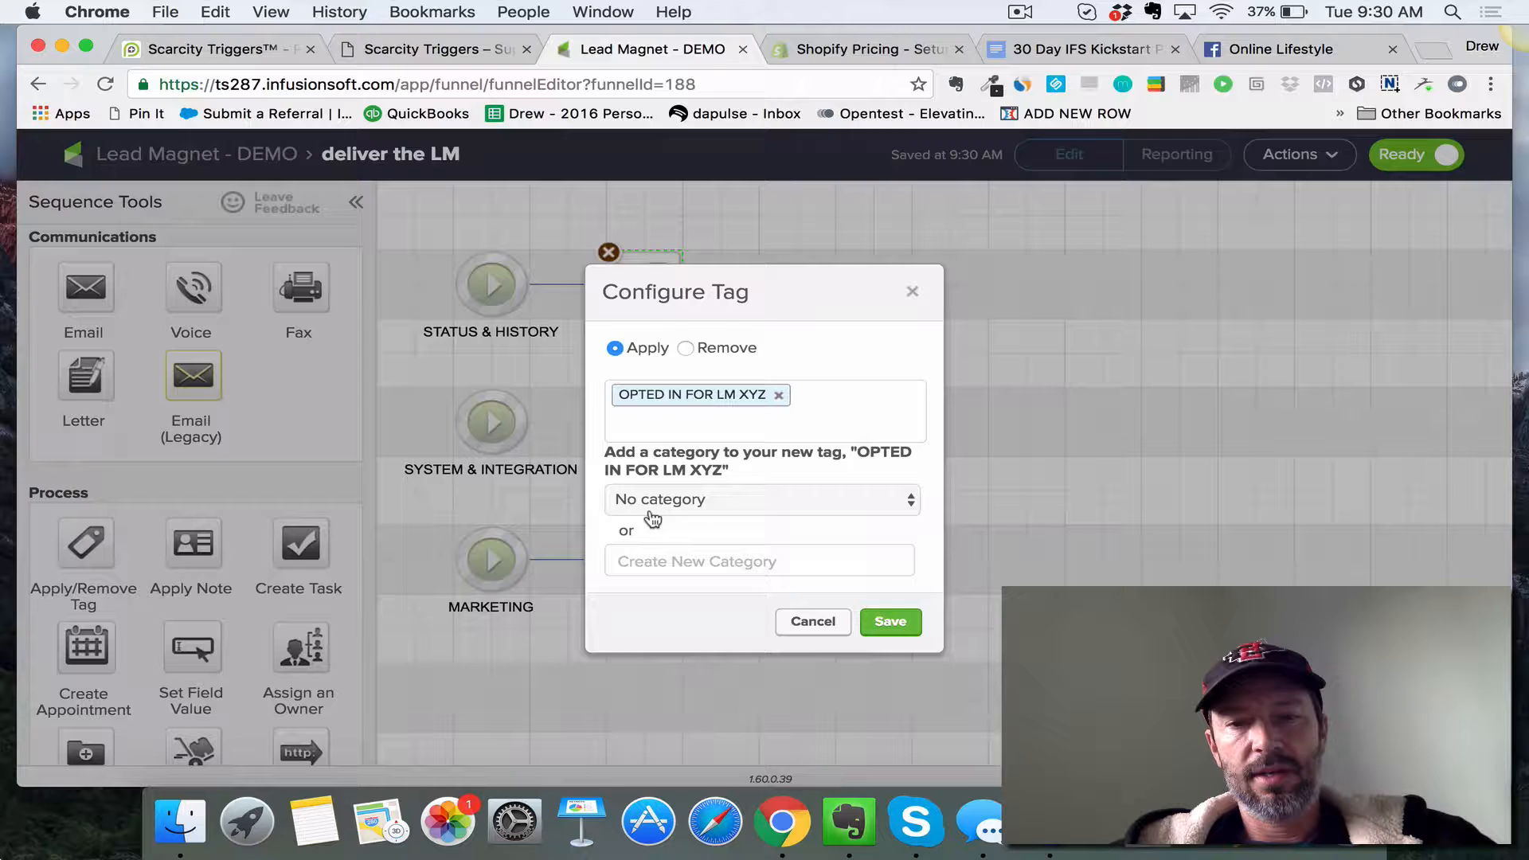
Step: Assign the new tag to the category "02. History" and save the tag configuration
click(772, 499)
click(693, 540)
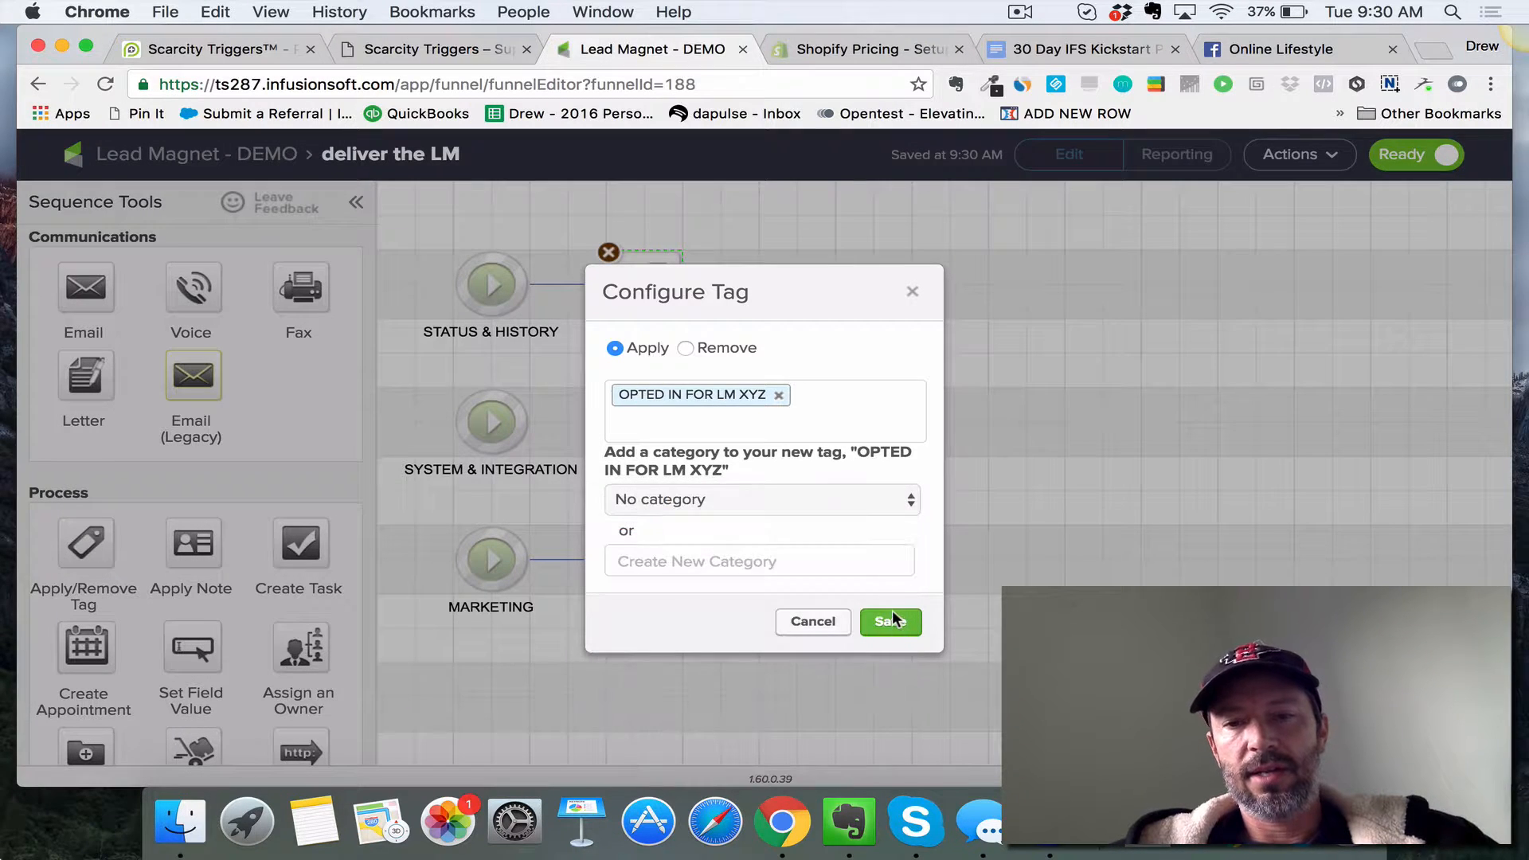
click(890, 614)
click(892, 556)
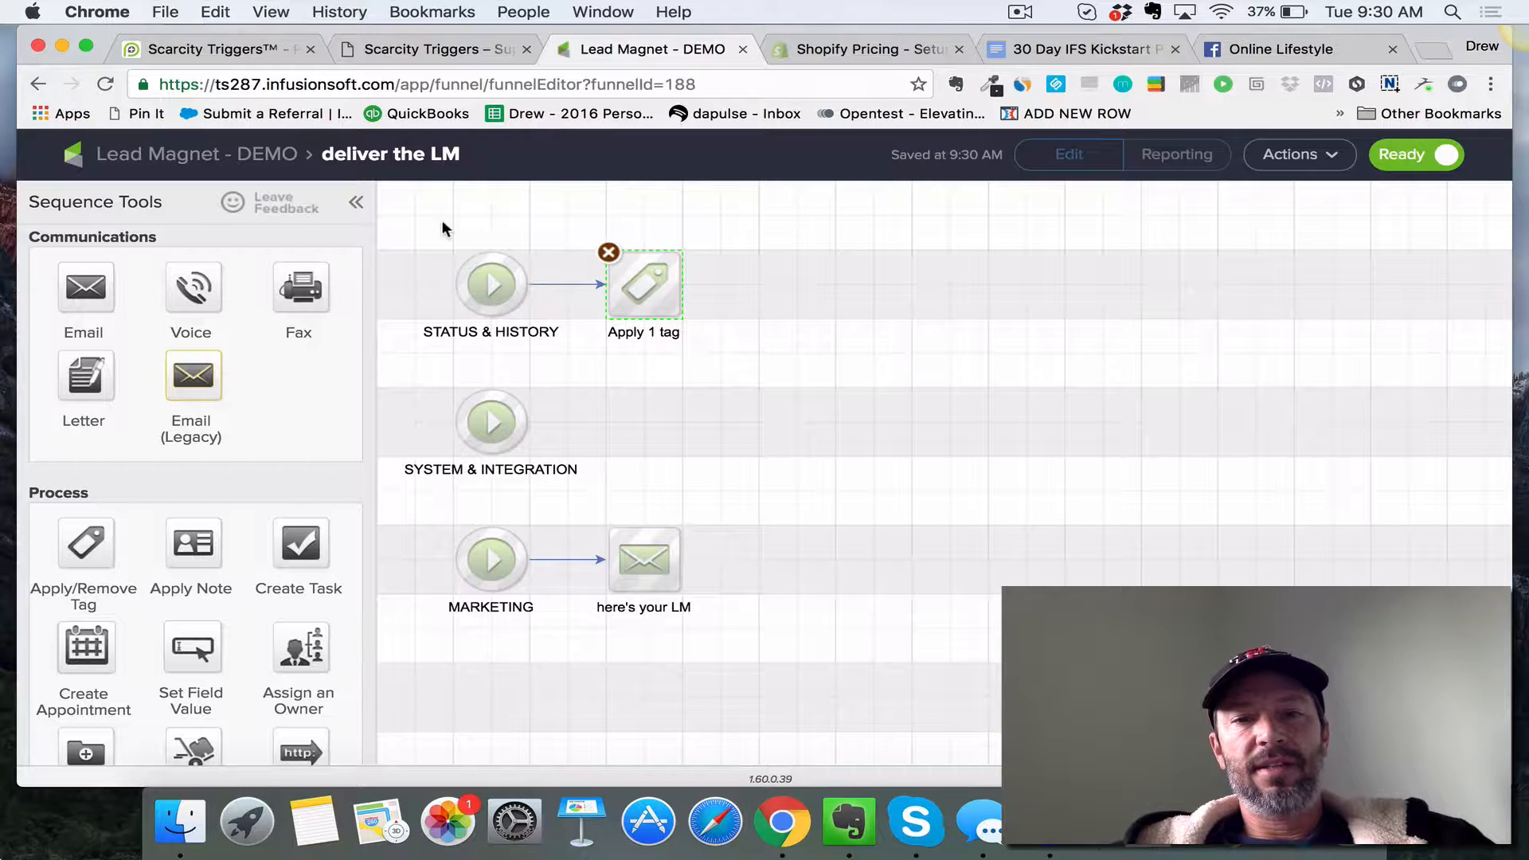
drag(413, 212, 784, 366)
click(654, 291)
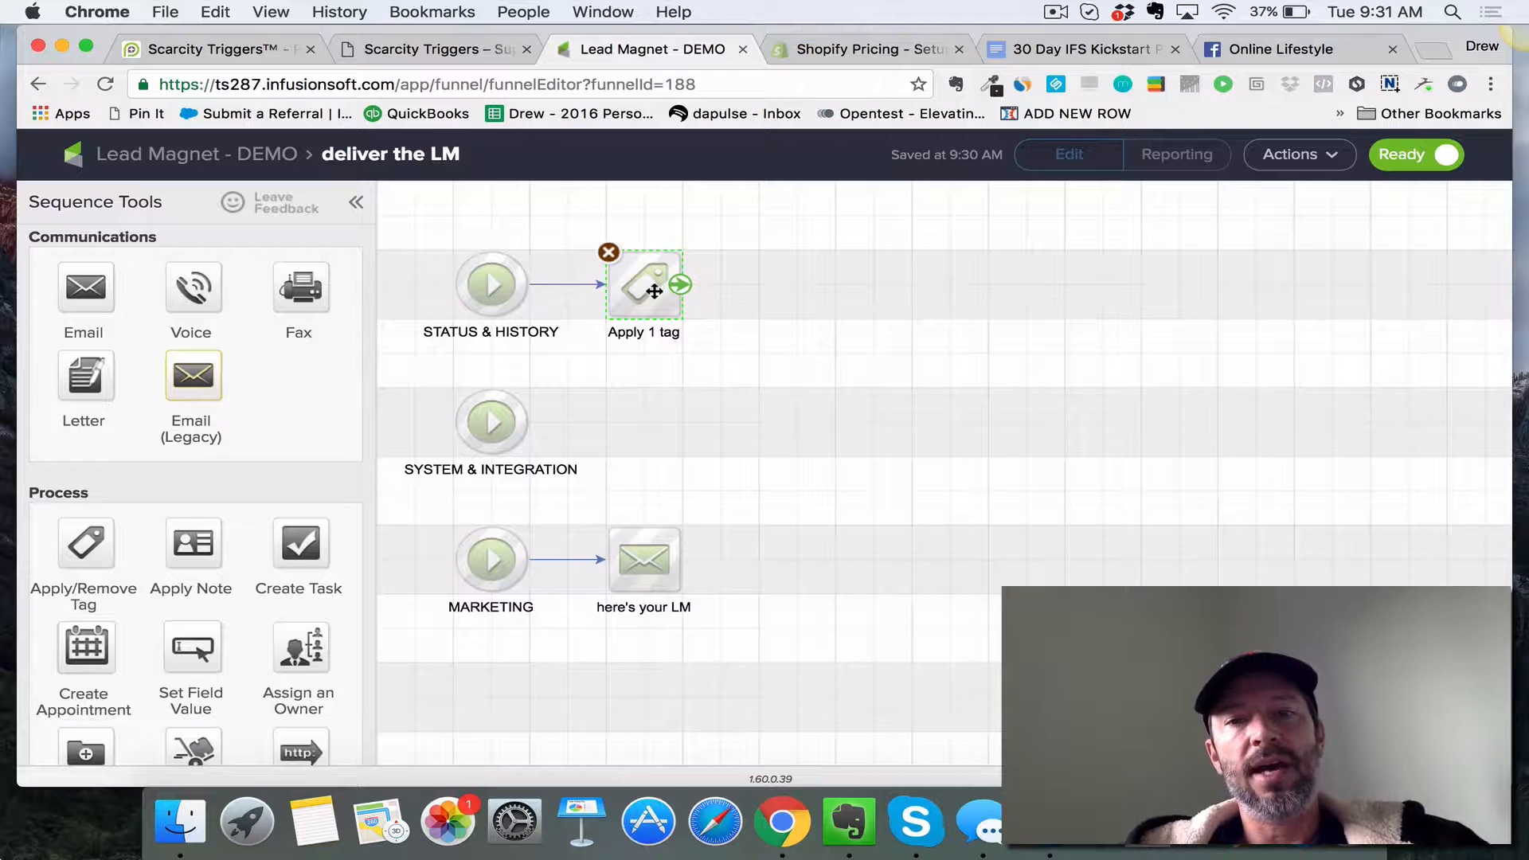
Step: Add a second Apply/Remove Tag action to the STATUS & HISTORY row and connect the first tag action to it
drag(80, 548, 767, 253)
mouse_move(688, 288)
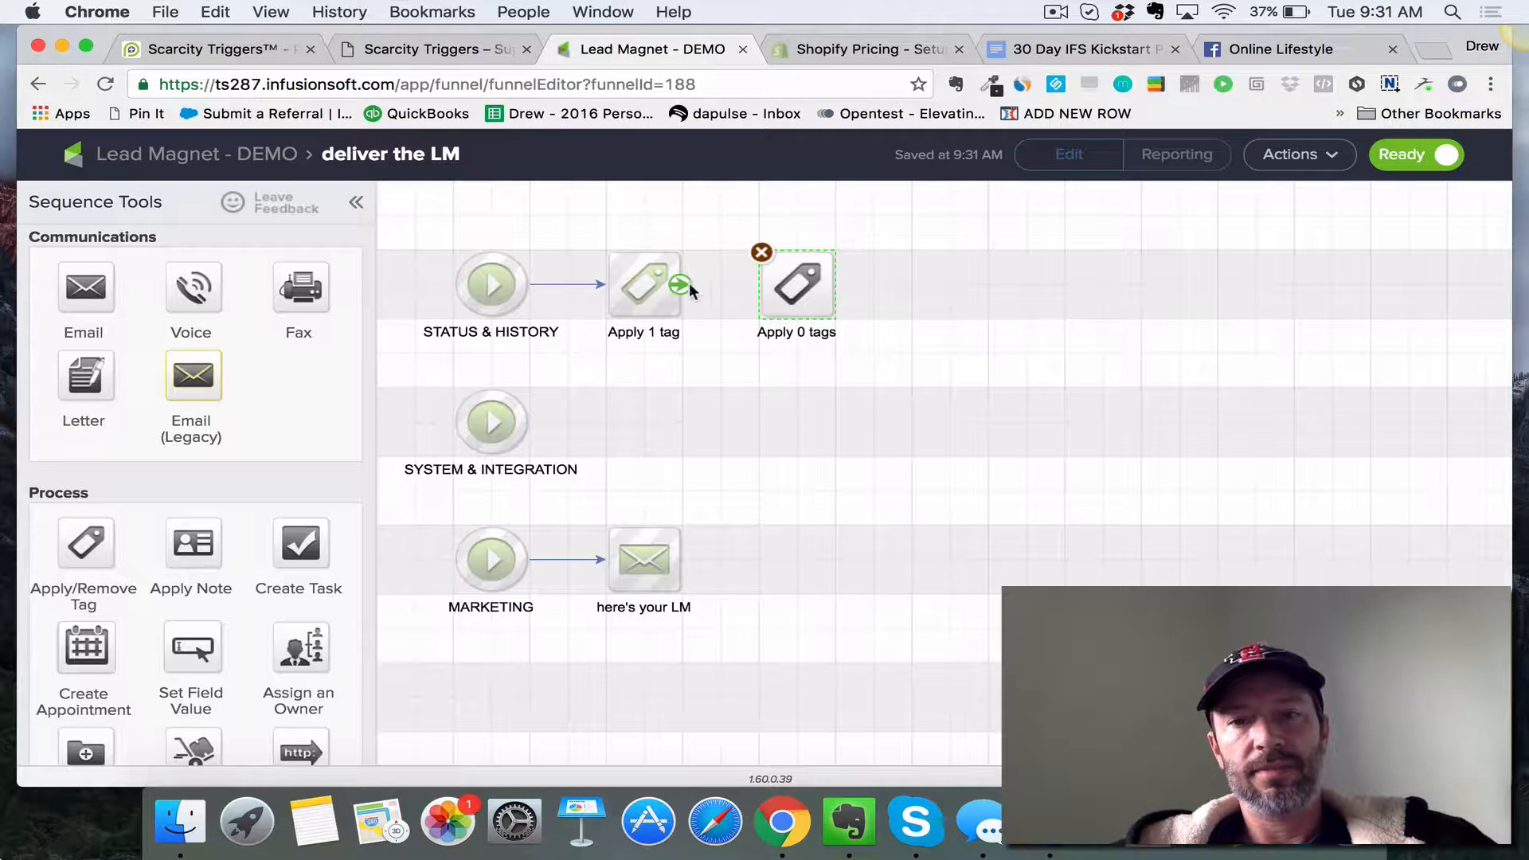
drag(690, 290, 793, 285)
Step: Create the tag "OPTED IN FOR LM XYZ - NEEDS TO DOWNLOAD LM XYX" in the second tag action of the STATUS & HISTORY row
double_click(794, 280)
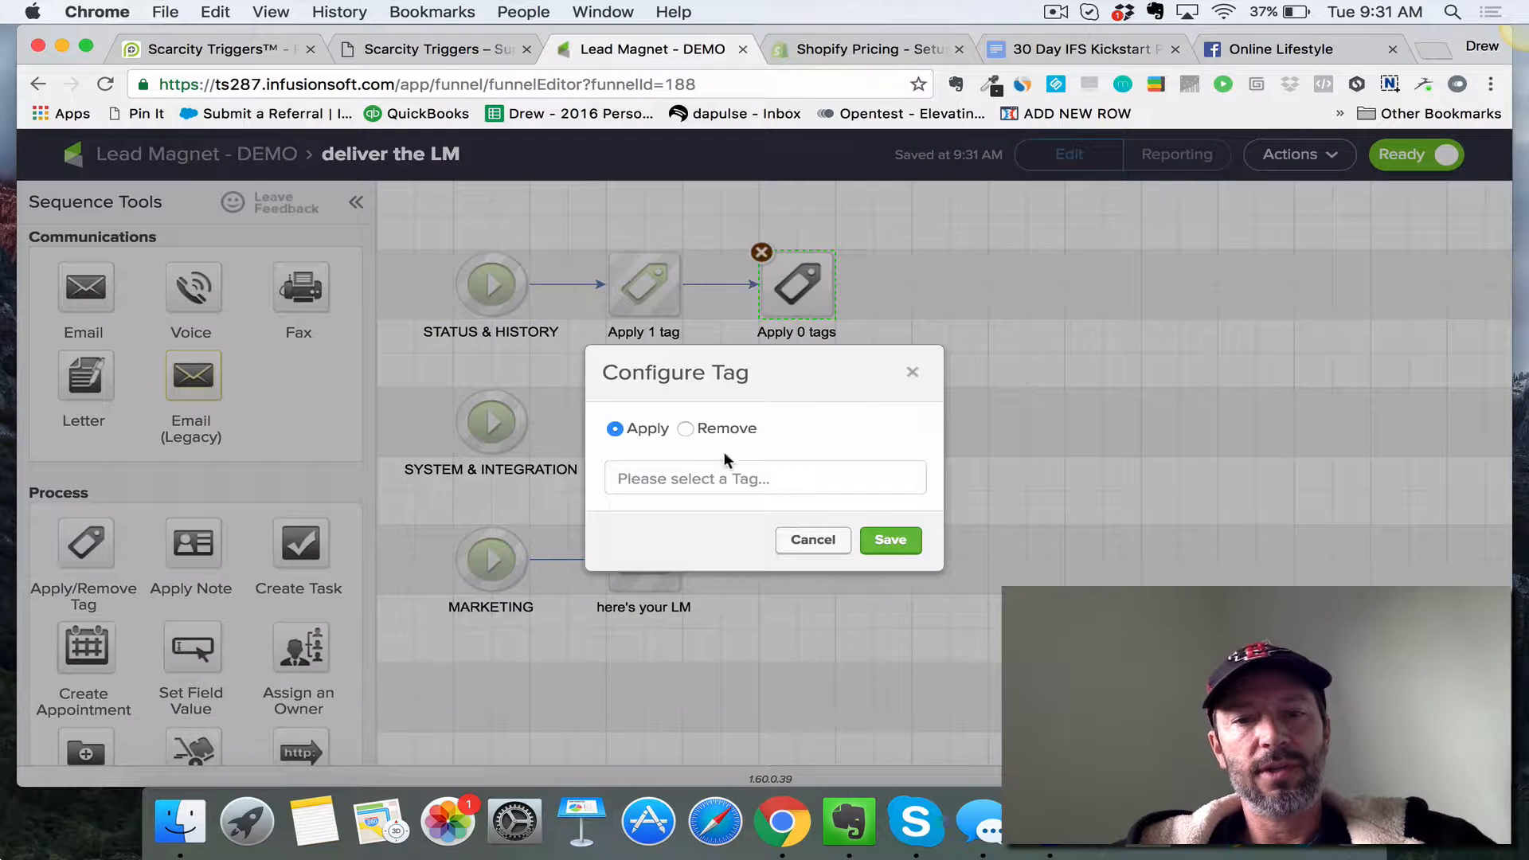
click(717, 479)
text(OPTED IN)
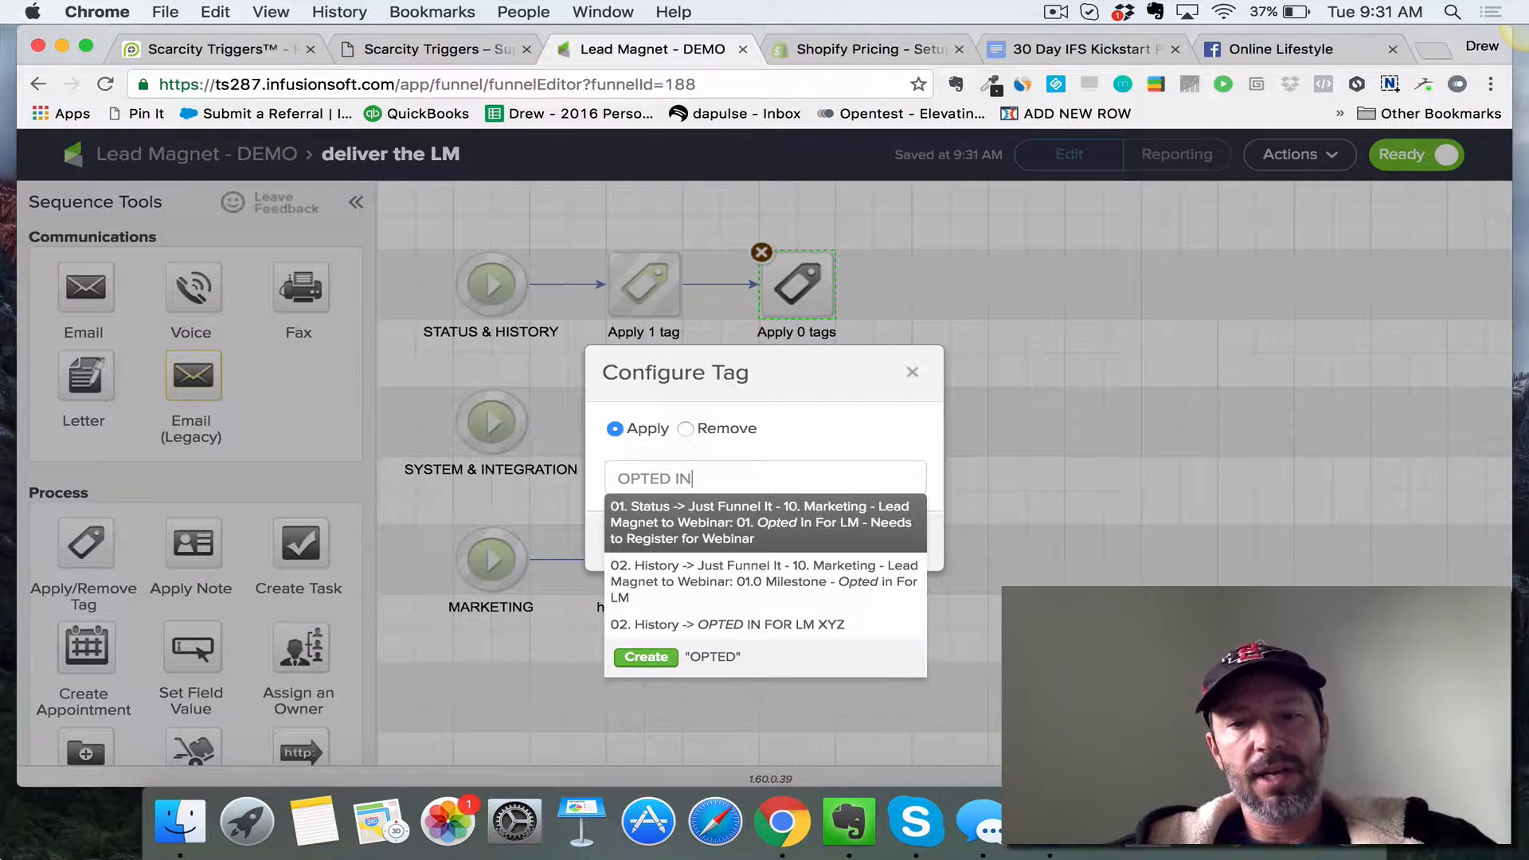
text( FOR LM X)
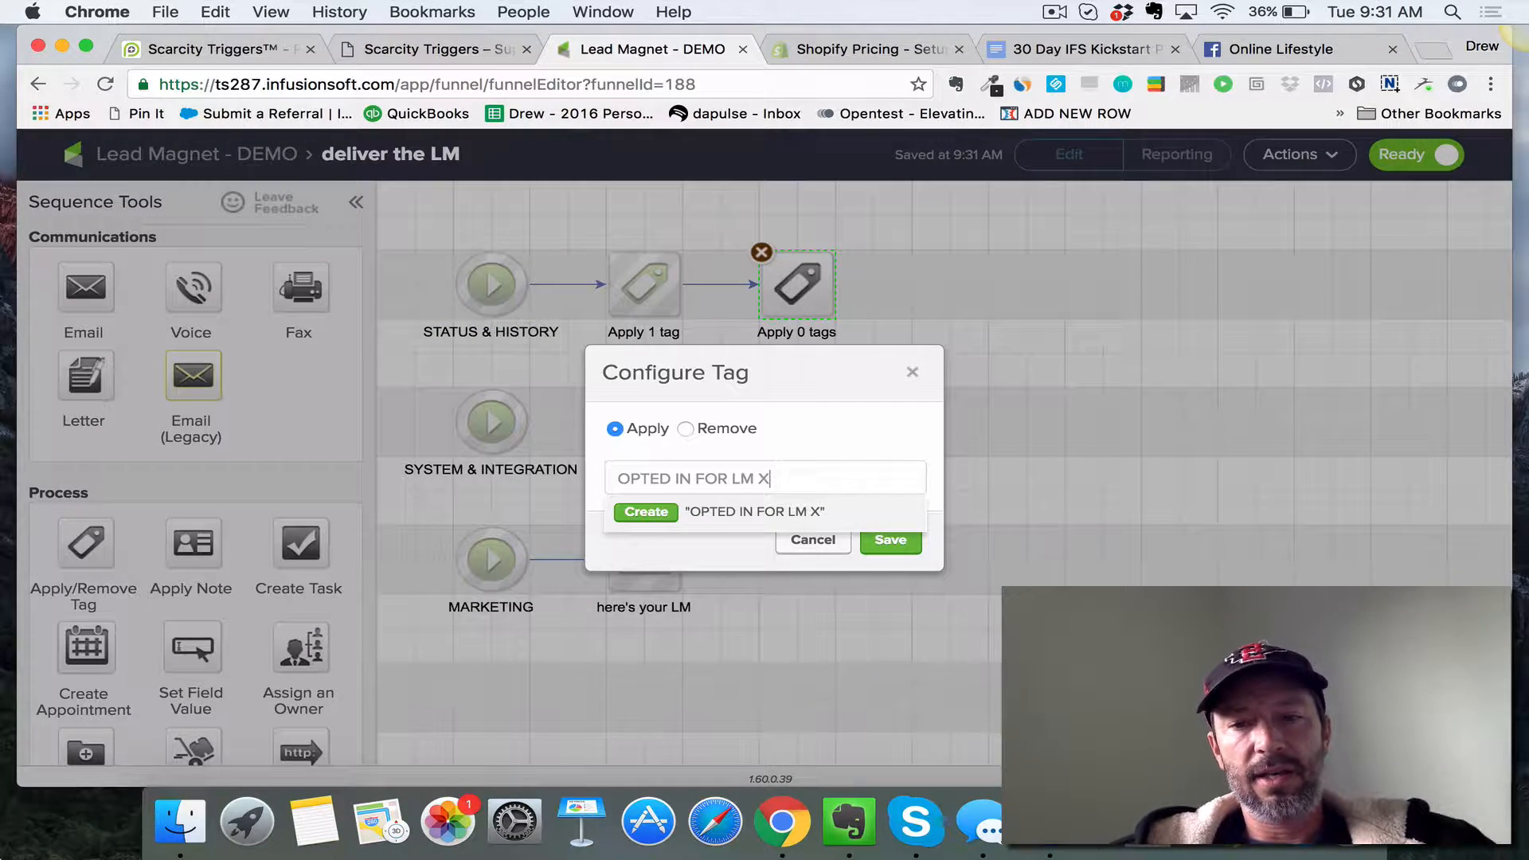
text(YZ - NEEDS TO DOWNL)
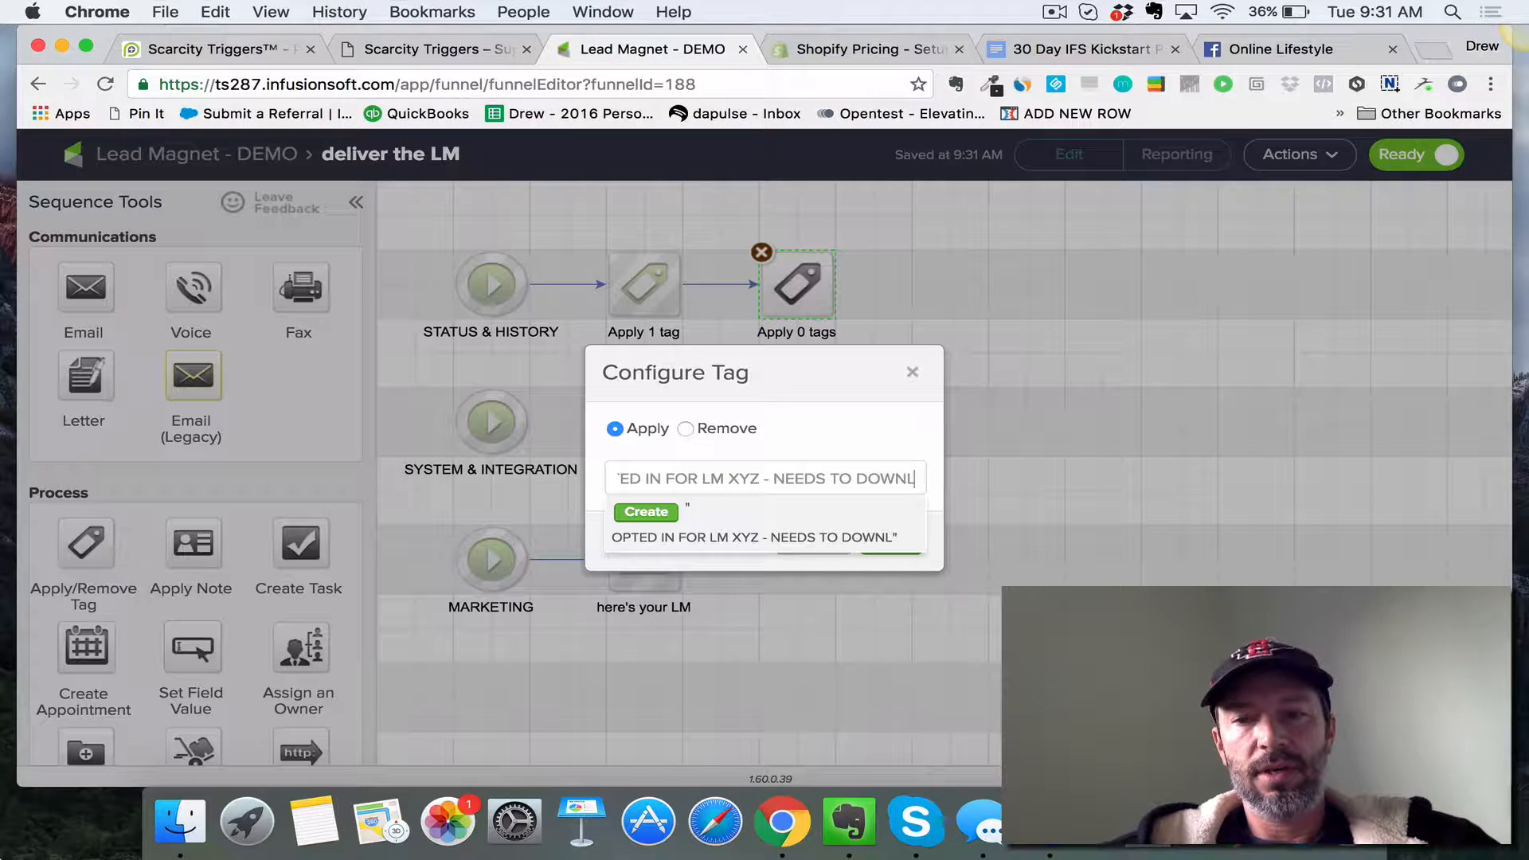
text(OAD LM X)
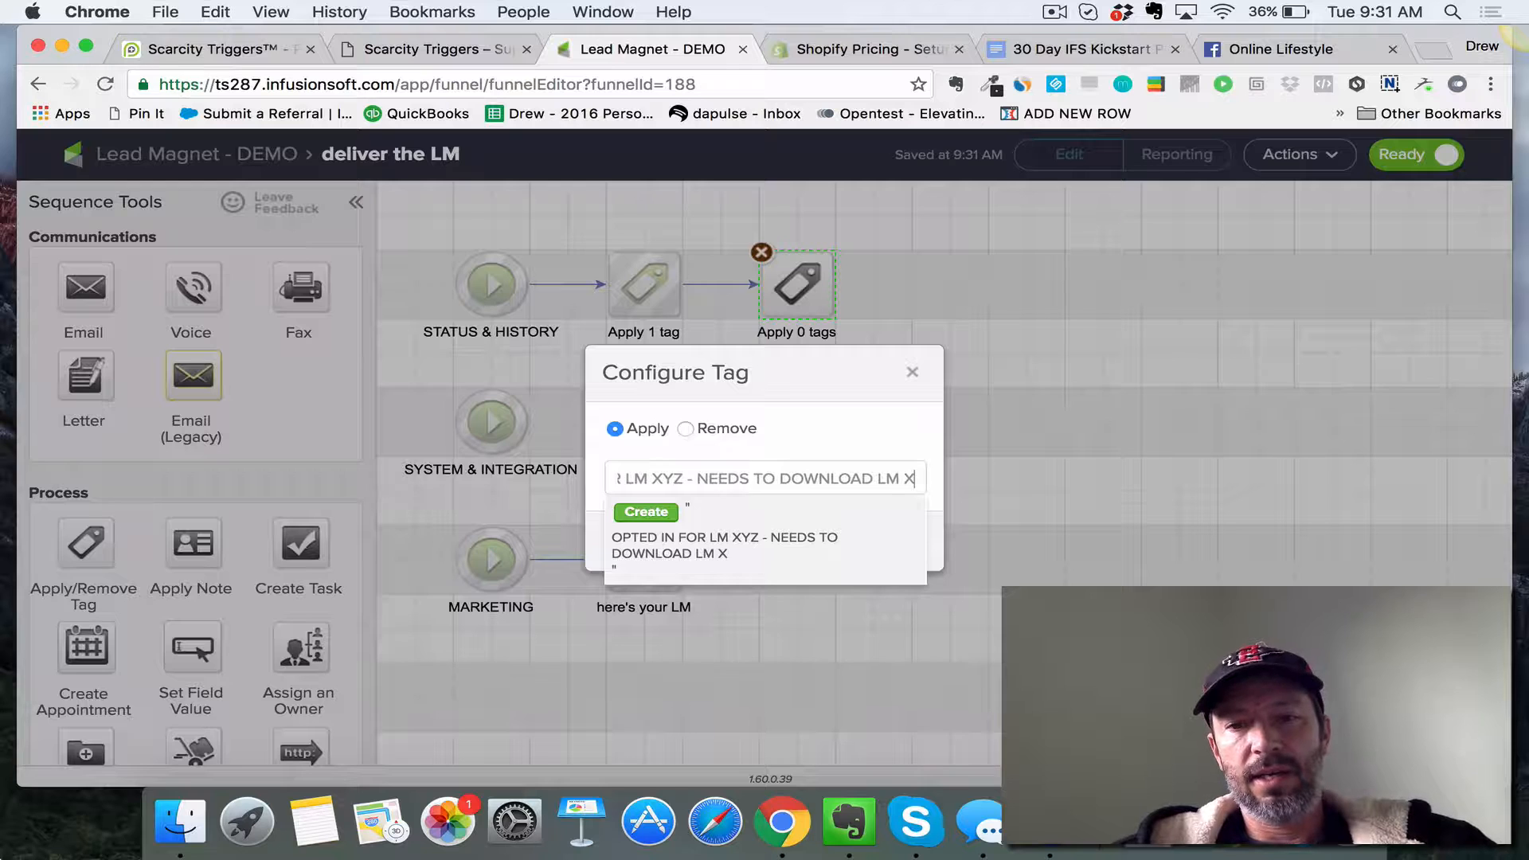
text(YX)
click(652, 518)
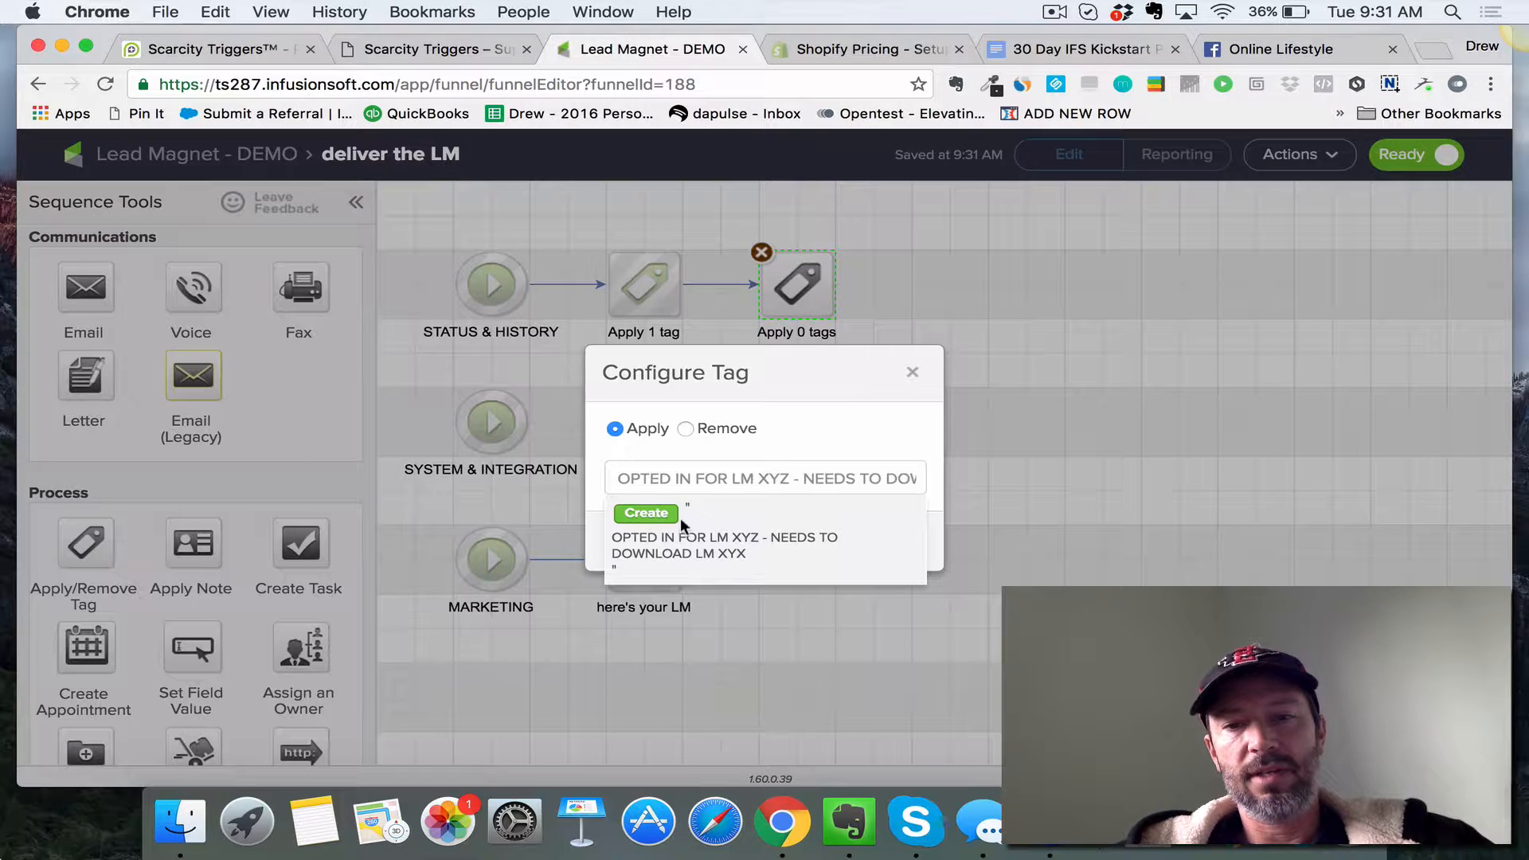
Step: Assign the new tag to the category "01. Status" and save the tag configuration
click(718, 513)
click(695, 535)
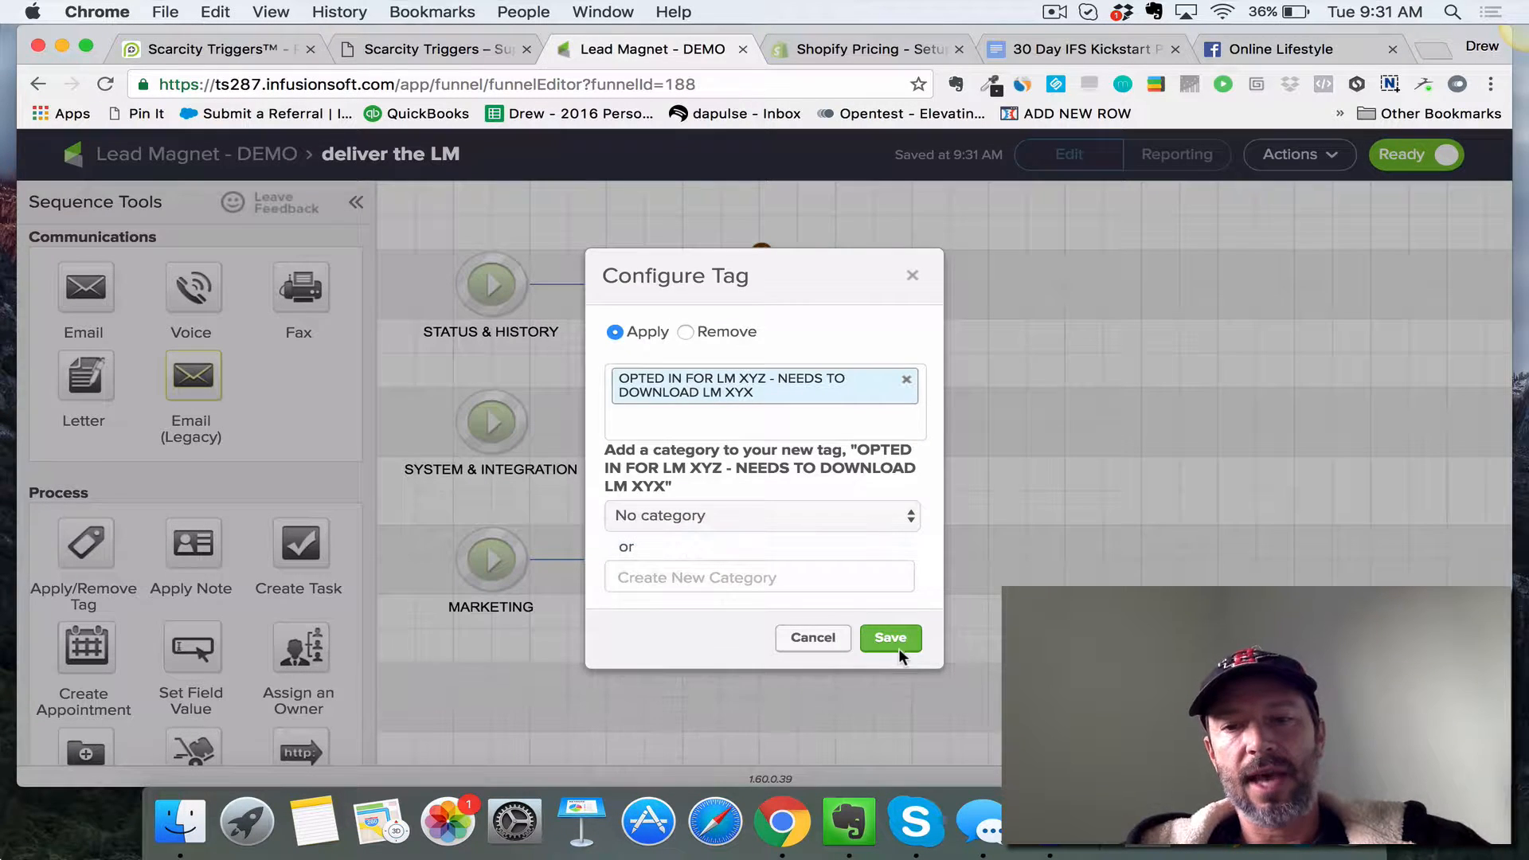
click(892, 633)
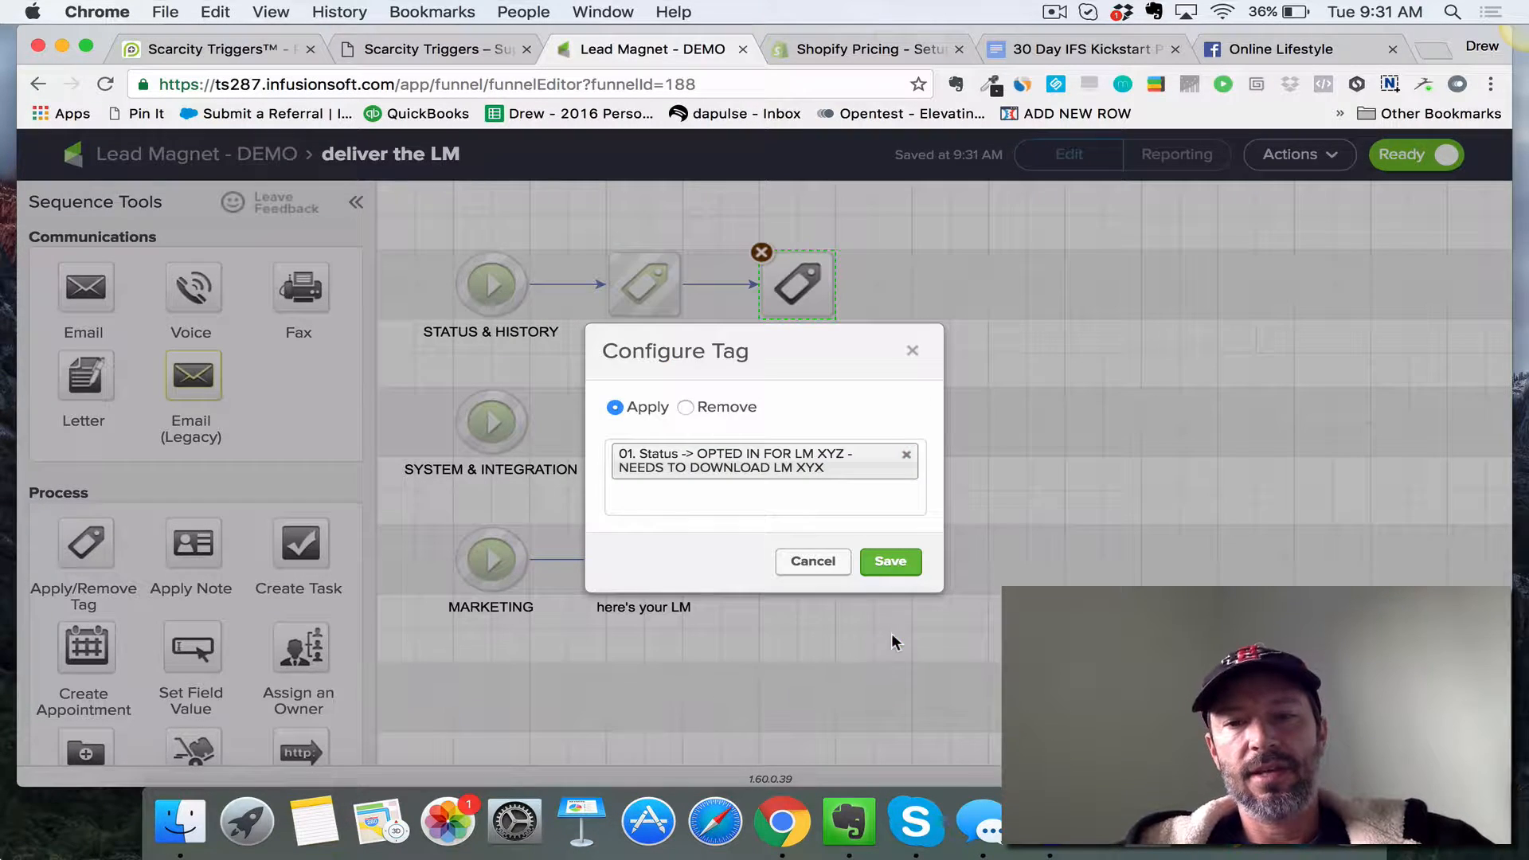
click(889, 564)
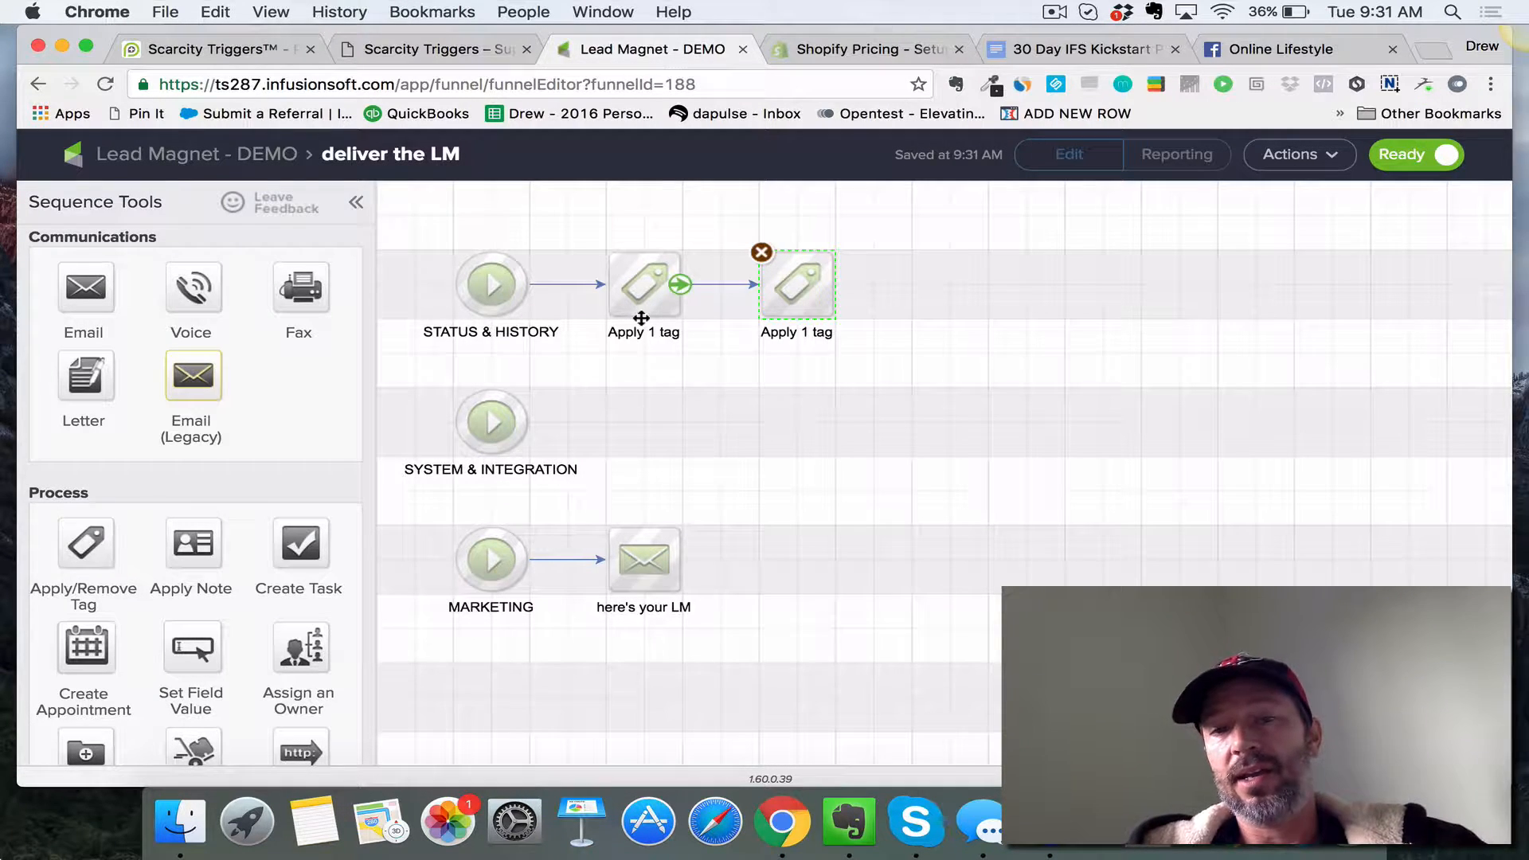
Step: Review the campaign flow and check the tag settings of both tag actions in the "deliver the LM" sequence
click(179, 160)
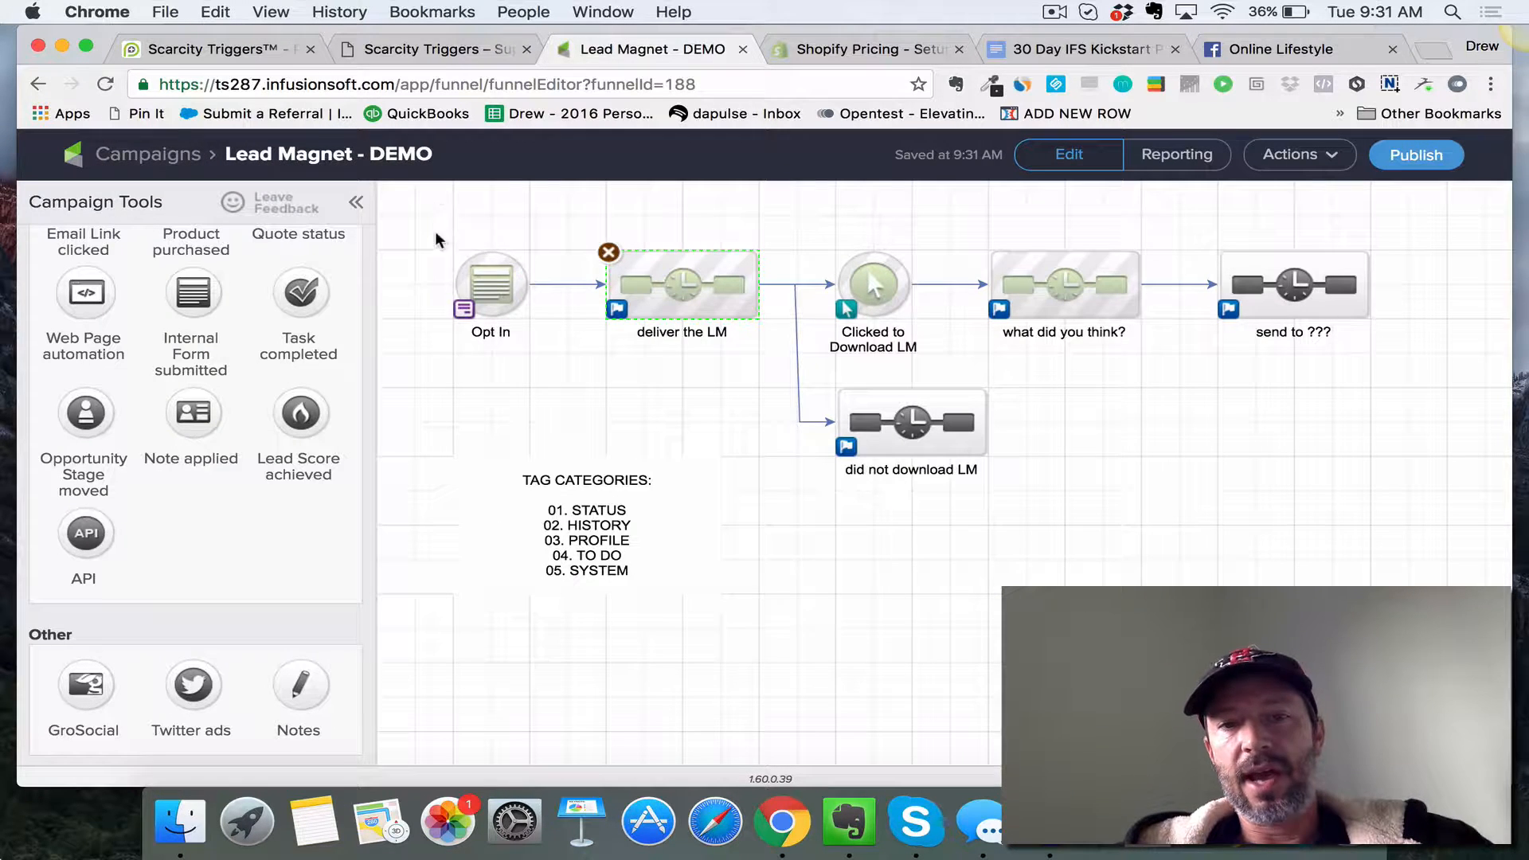
drag(439, 208, 594, 375)
double_click(683, 286)
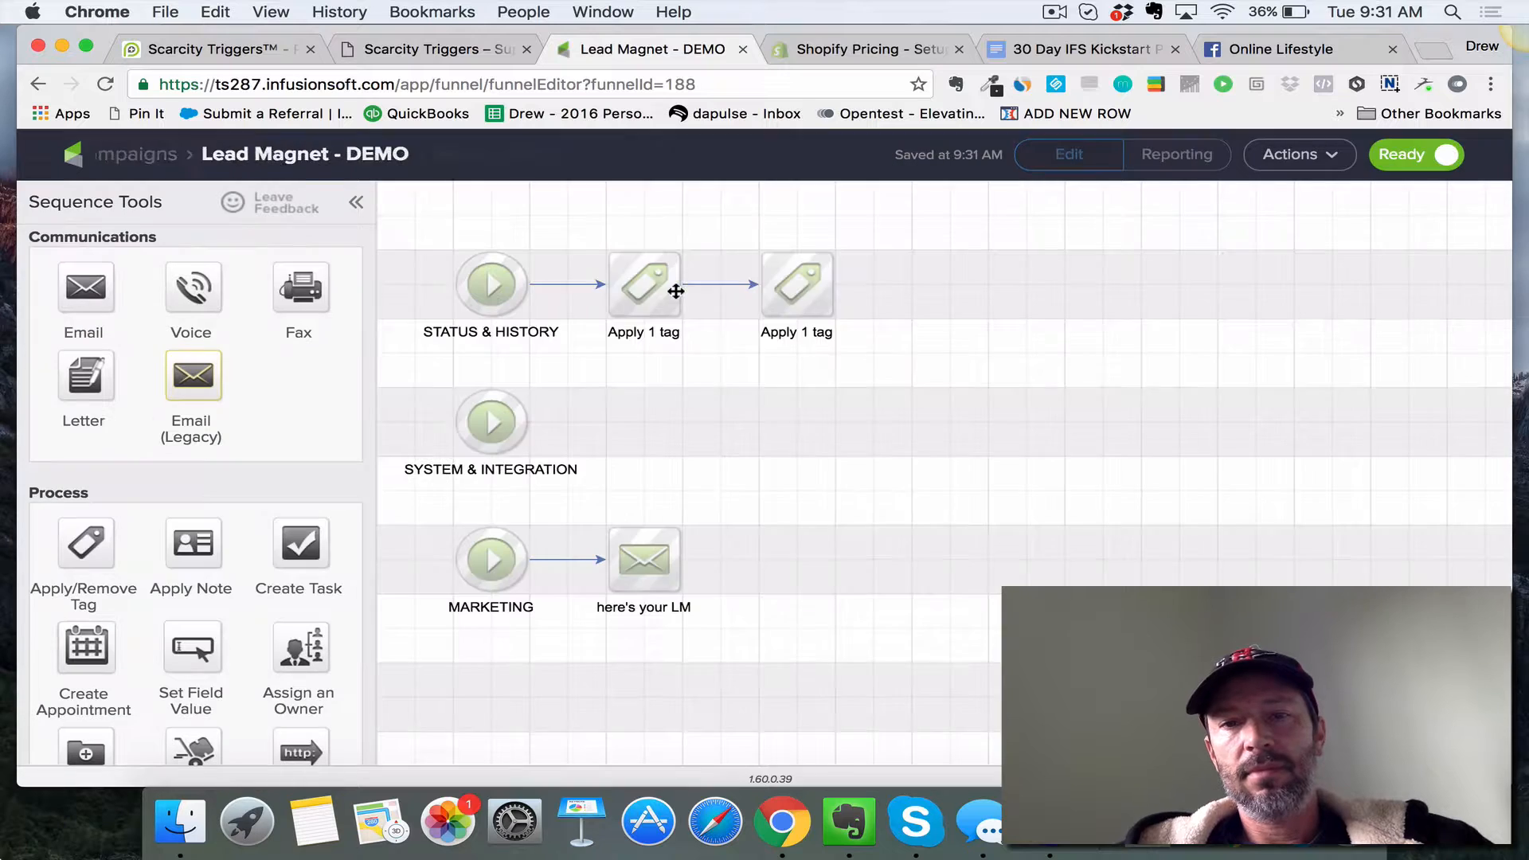
double_click(652, 282)
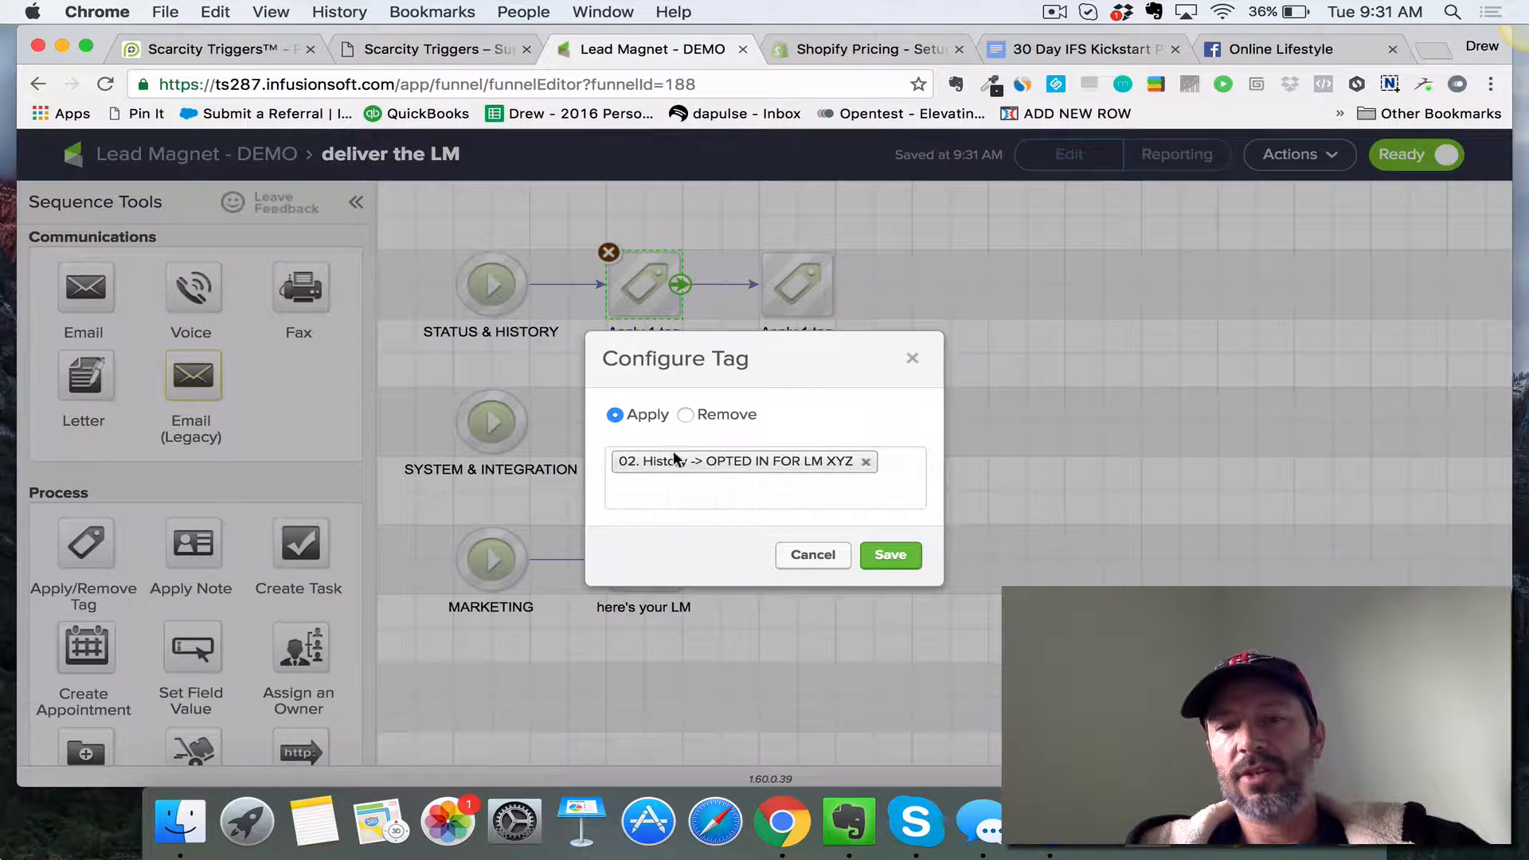
click(813, 554)
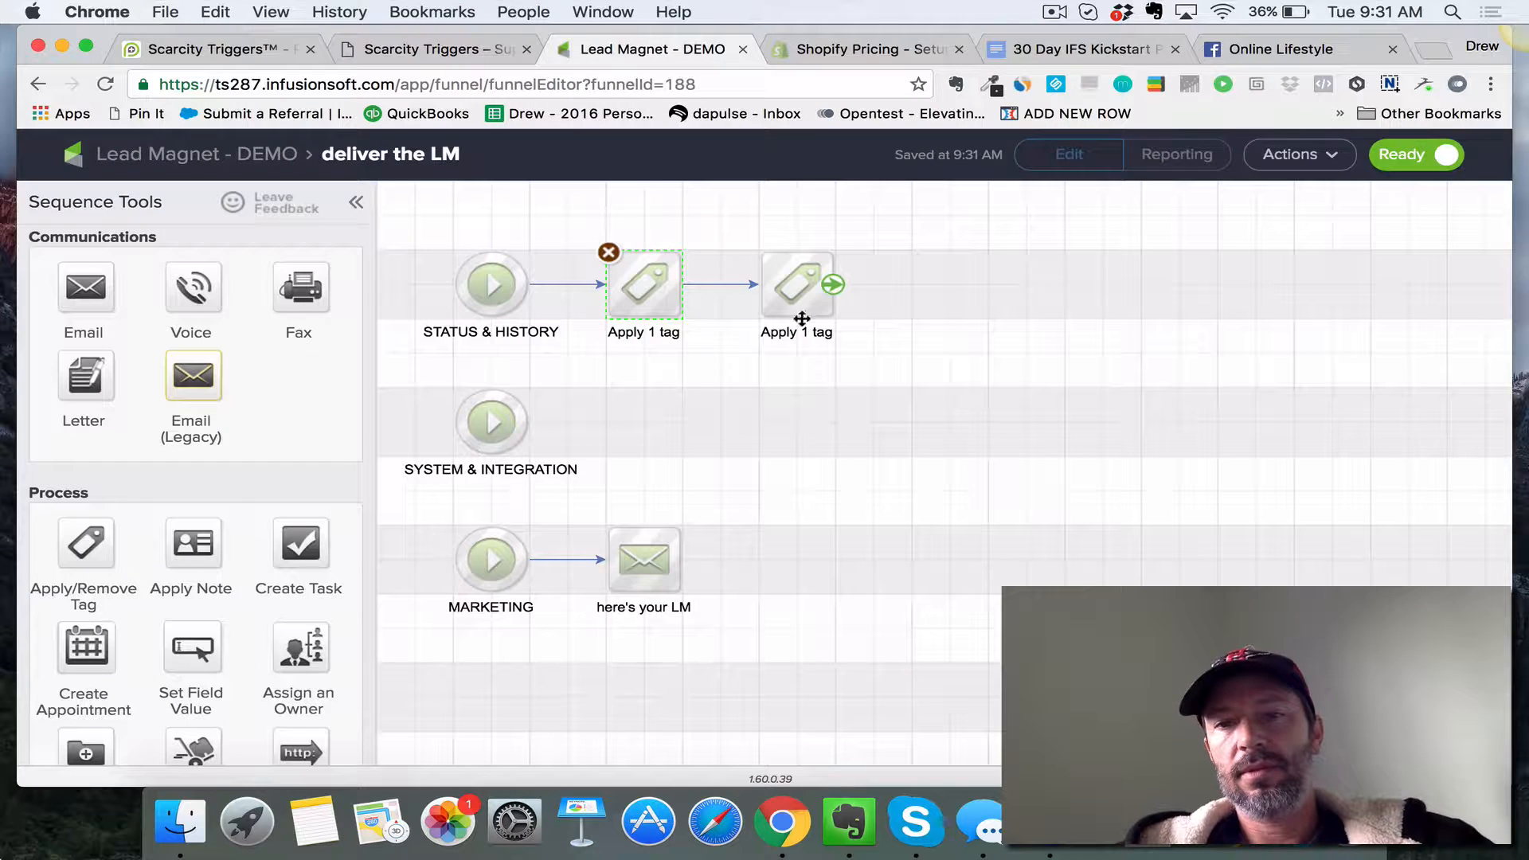
click(788, 275)
double_click(788, 274)
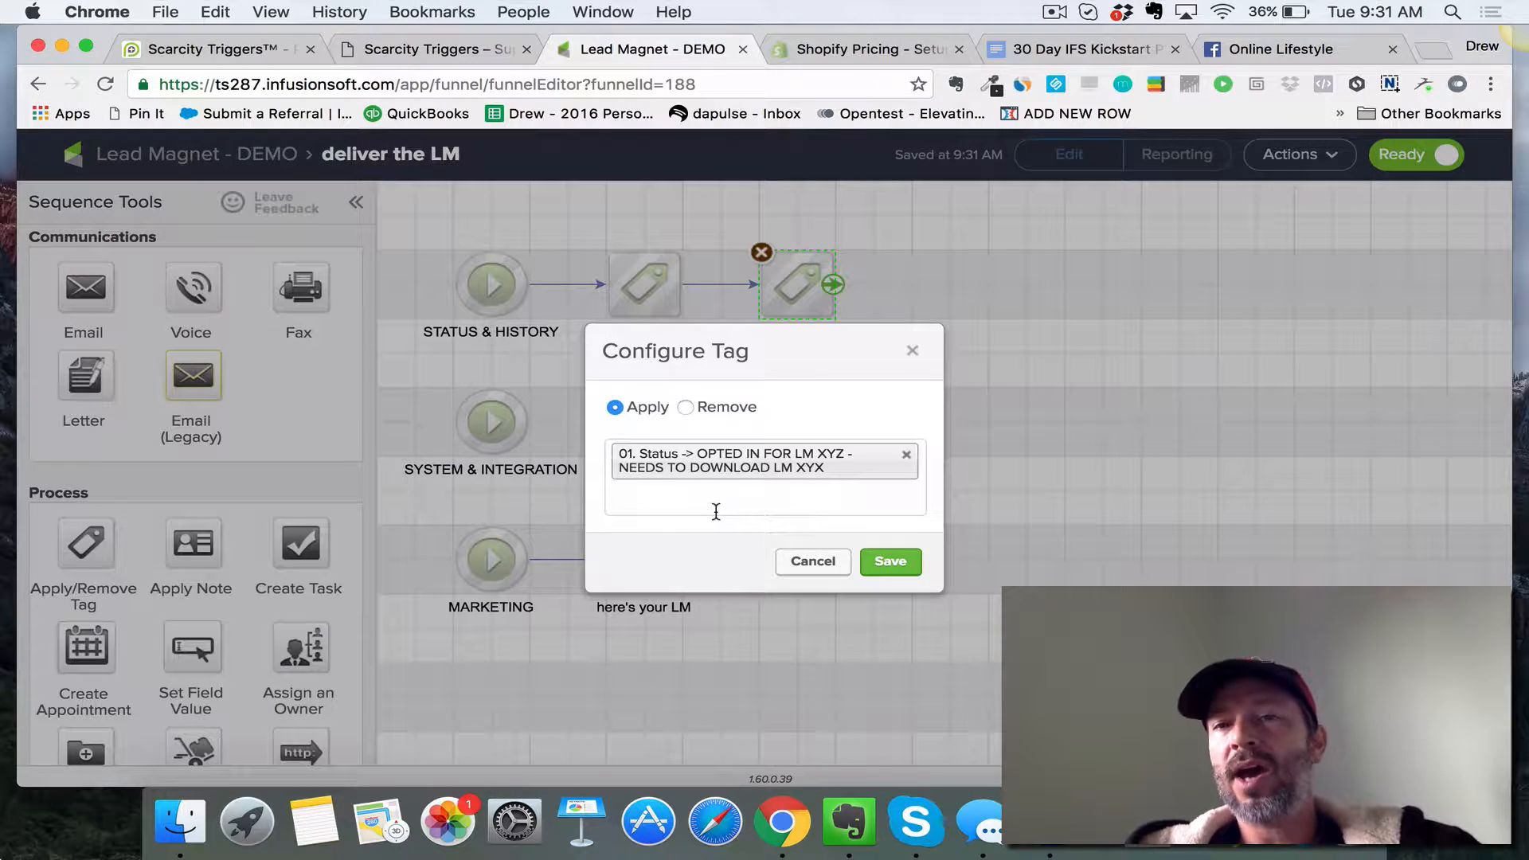
click(808, 559)
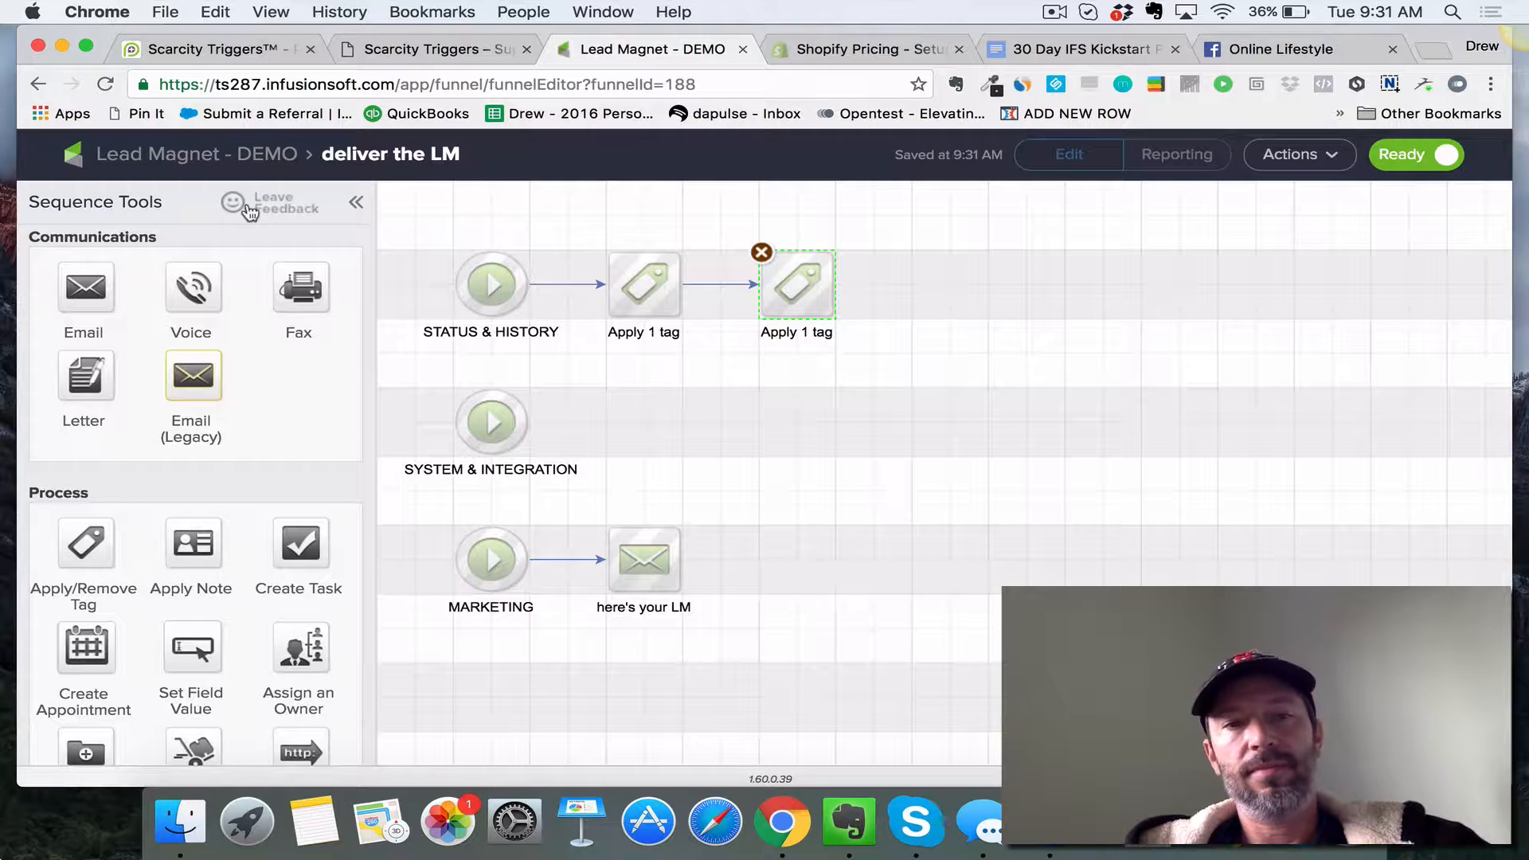
Step: Open the campaign's "what did you think?" sequence and duplicate its Start point to make three Start rows
click(223, 158)
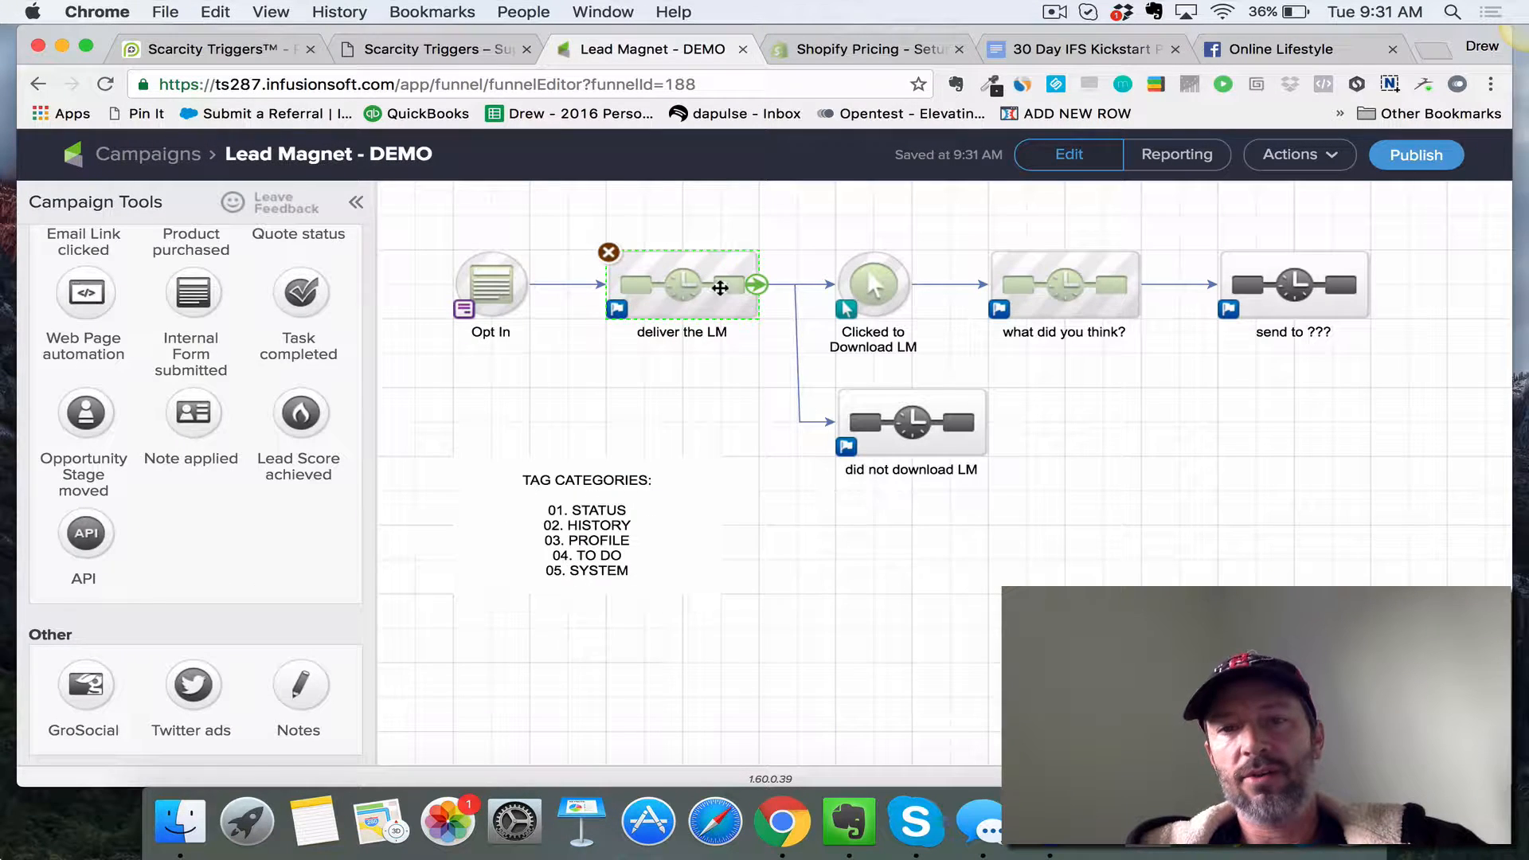
double_click(1060, 291)
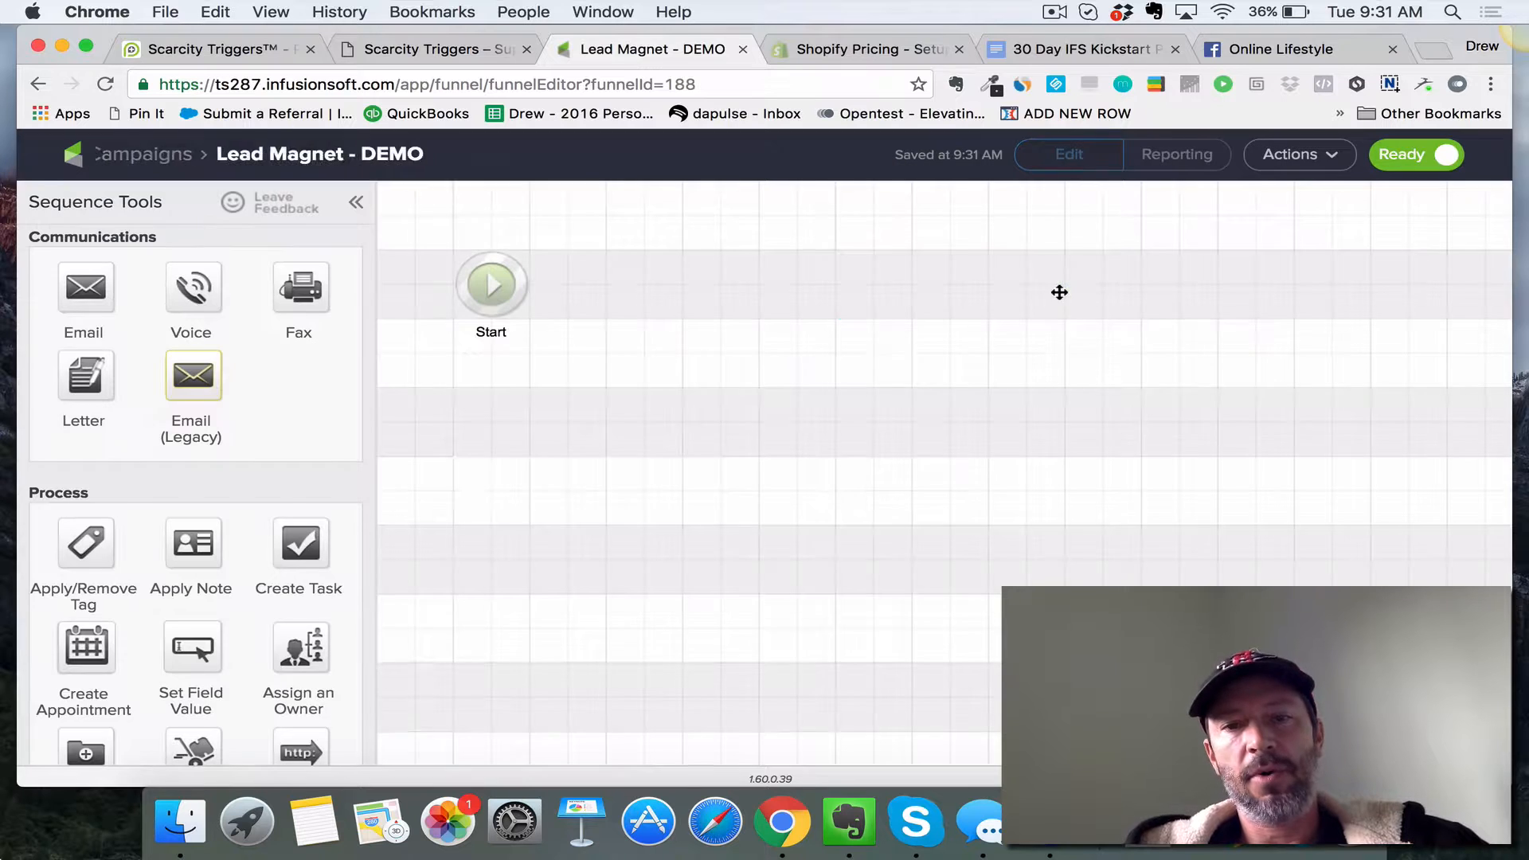
click(480, 279)
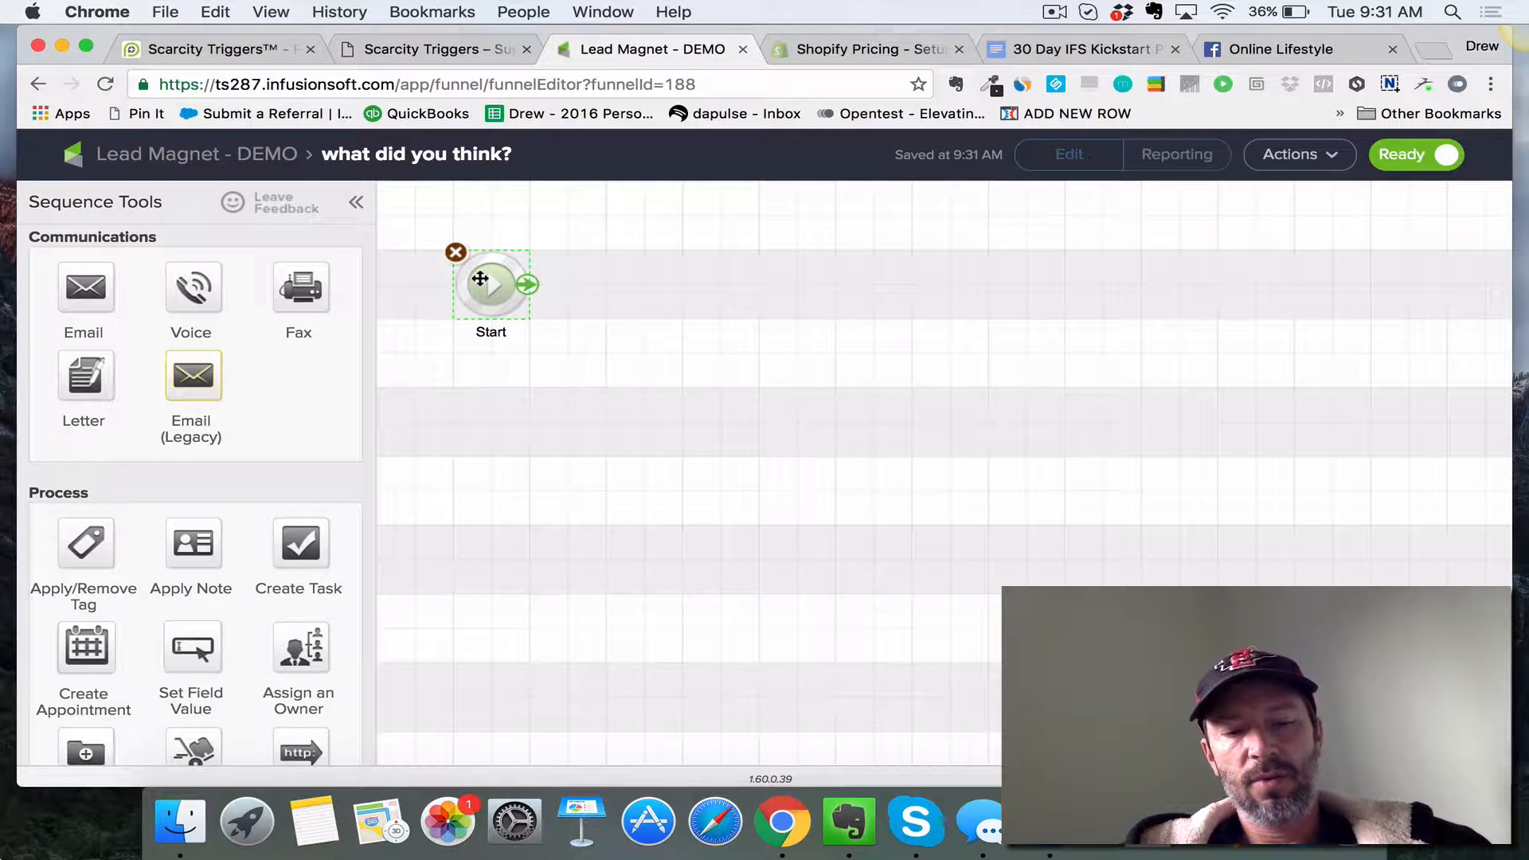
drag(481, 279, 511, 551)
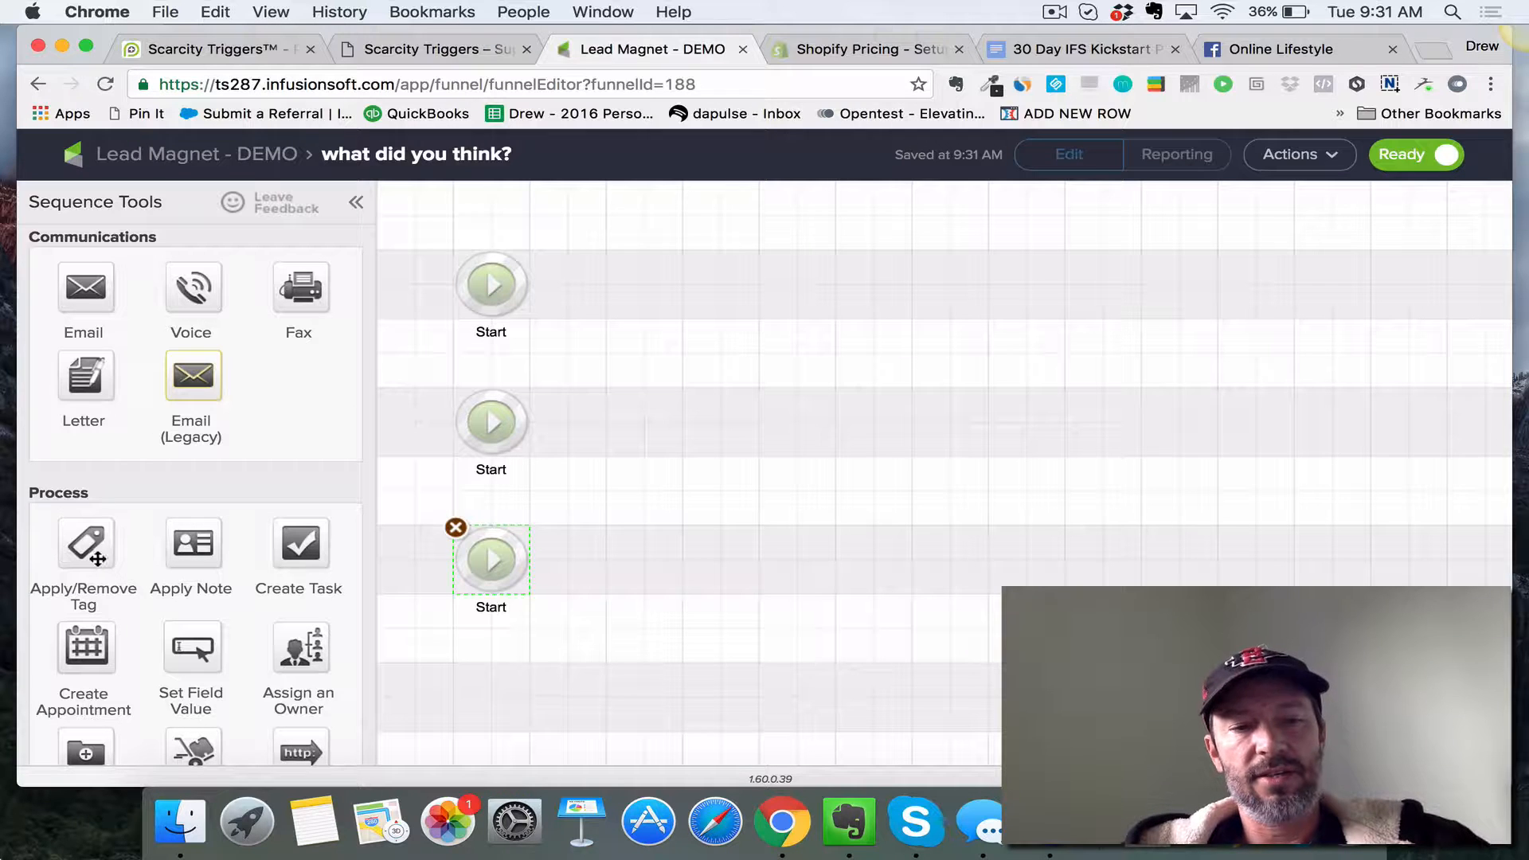
Step: Add an Apply/Remove Tag action after the first Start point that removes the status tag "OPTED IN FOR LM XYZ - NEEDS TO DOWNLOAD LM XYX"
drag(83, 548, 644, 271)
drag(523, 294, 639, 280)
double_click(637, 279)
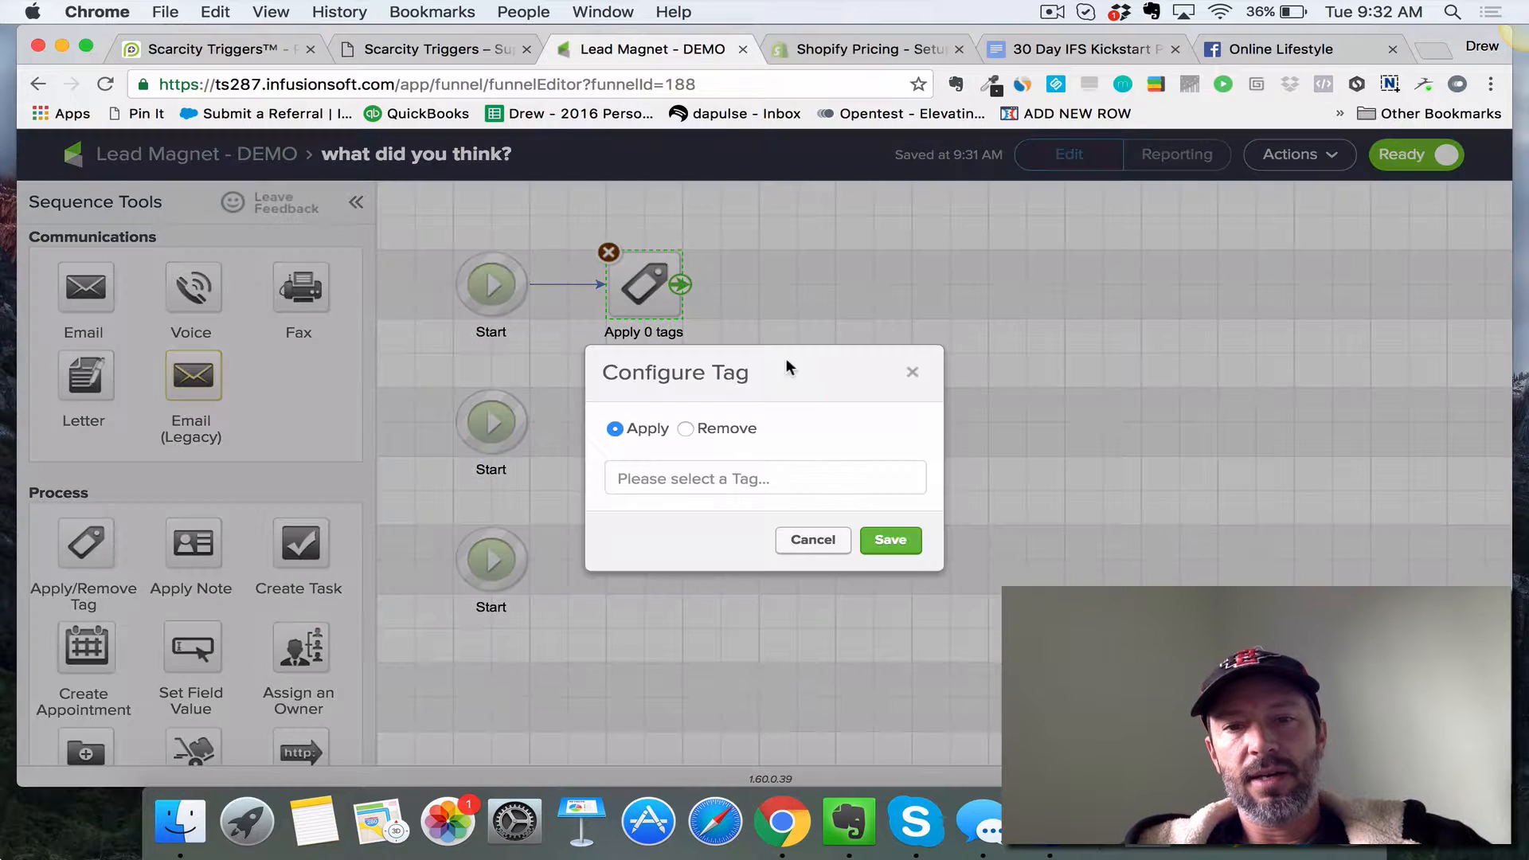
click(685, 428)
click(697, 478)
text(OP)
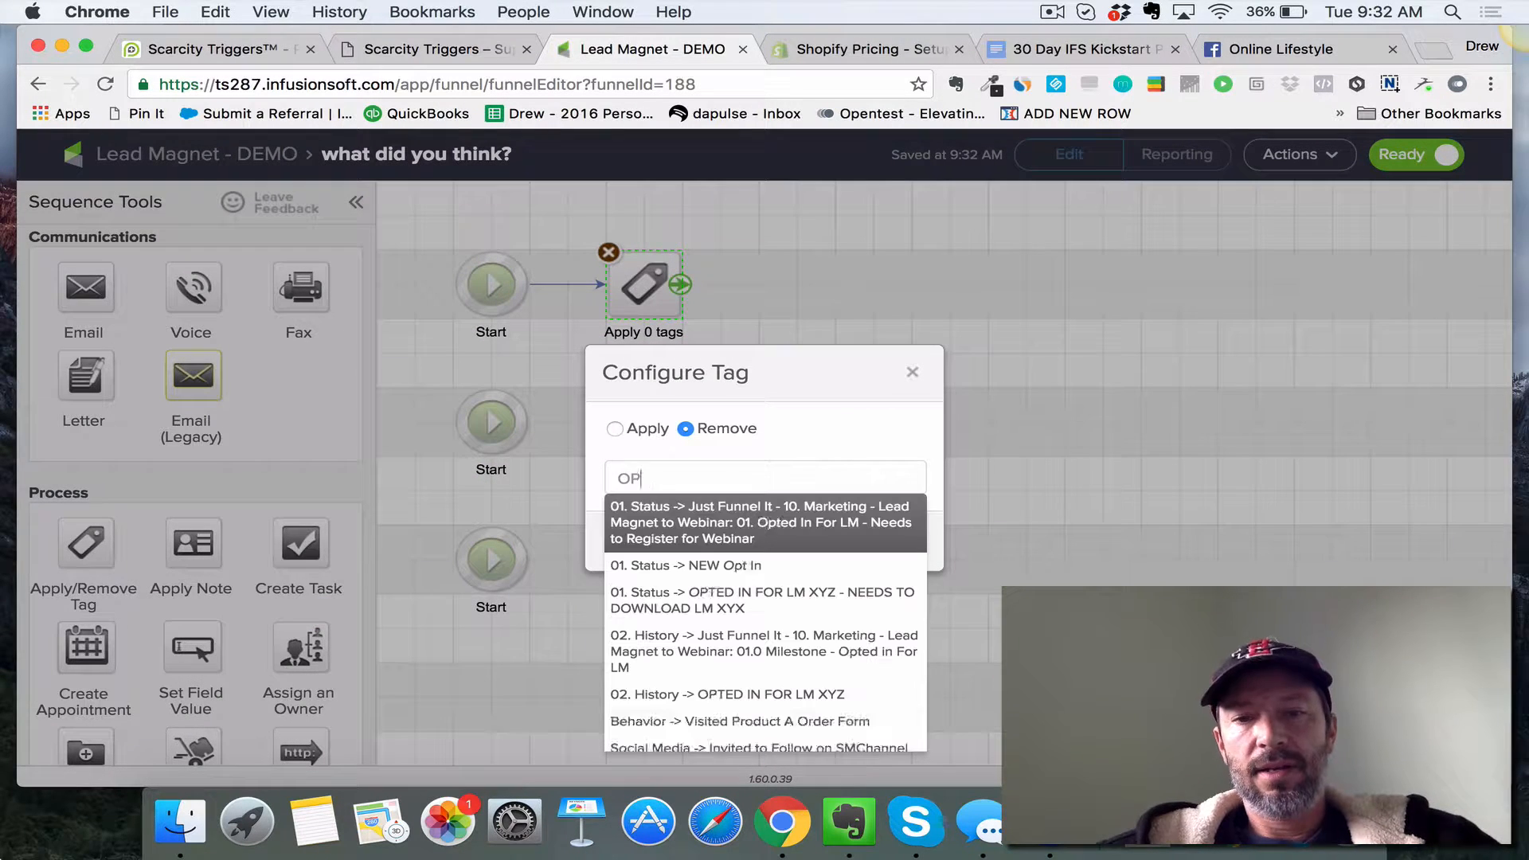
text(T)
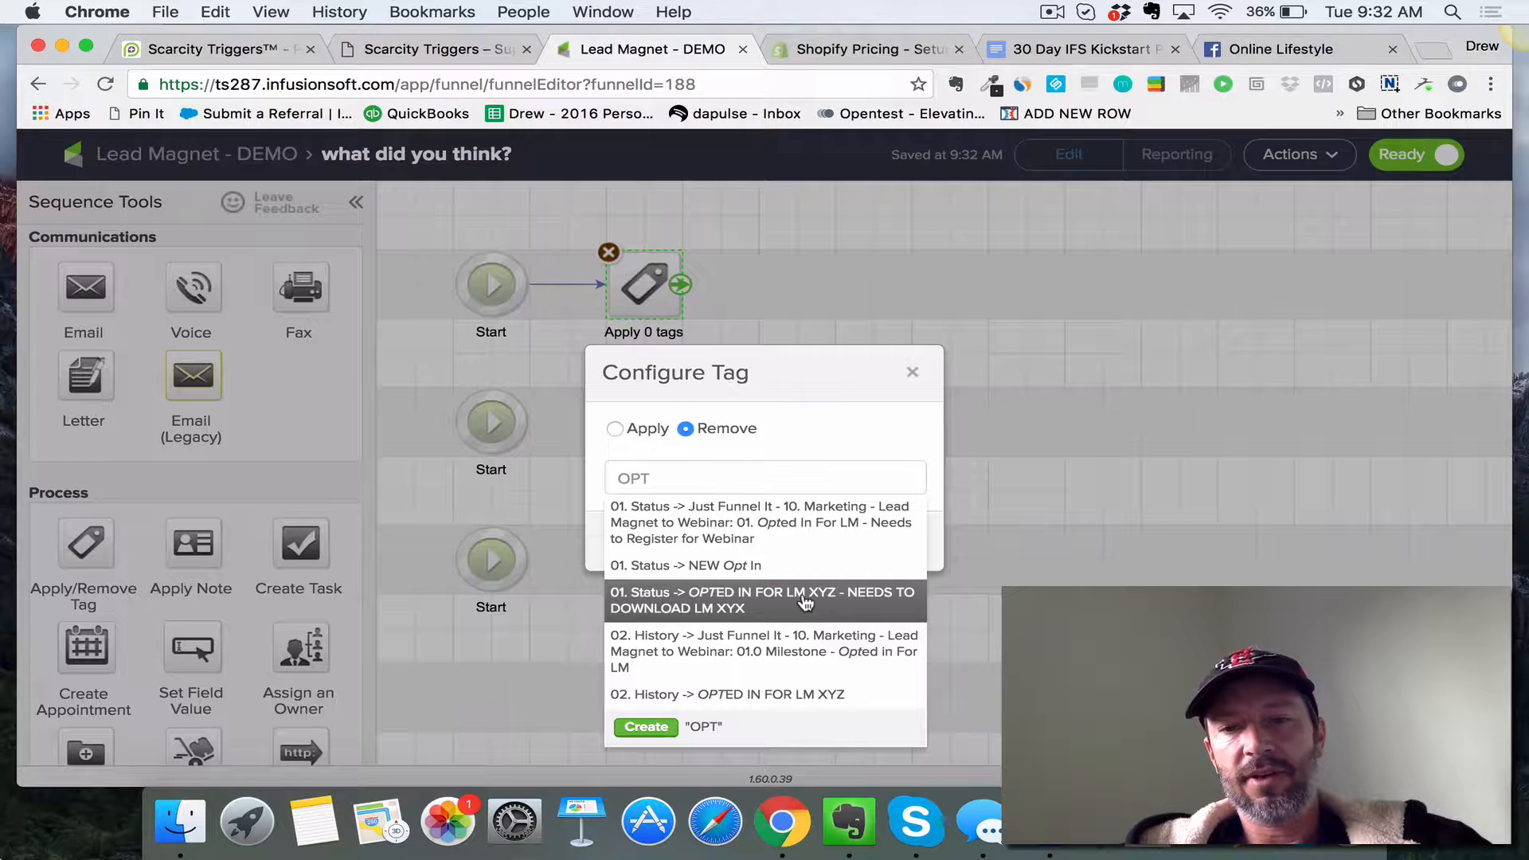
click(749, 610)
click(893, 561)
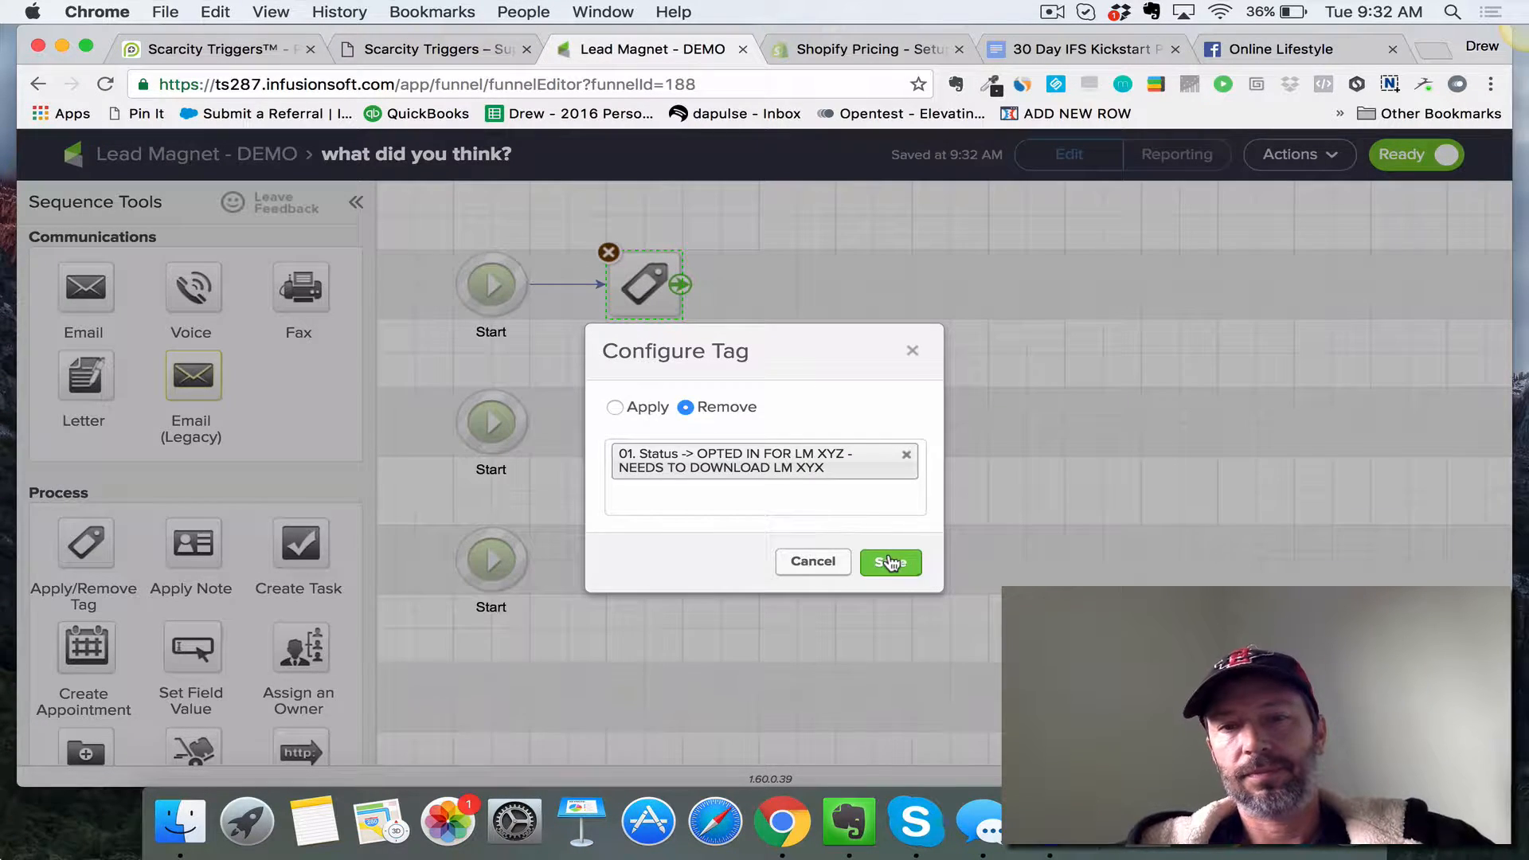
Step: Add a second Apply/Remove Tag action to the first row and connect the tag removal action to it
mouse_move(69, 547)
mouse_down()
mouse_move(805, 308)
mouse_move(773, 258)
mouse_up()
drag(685, 284, 792, 283)
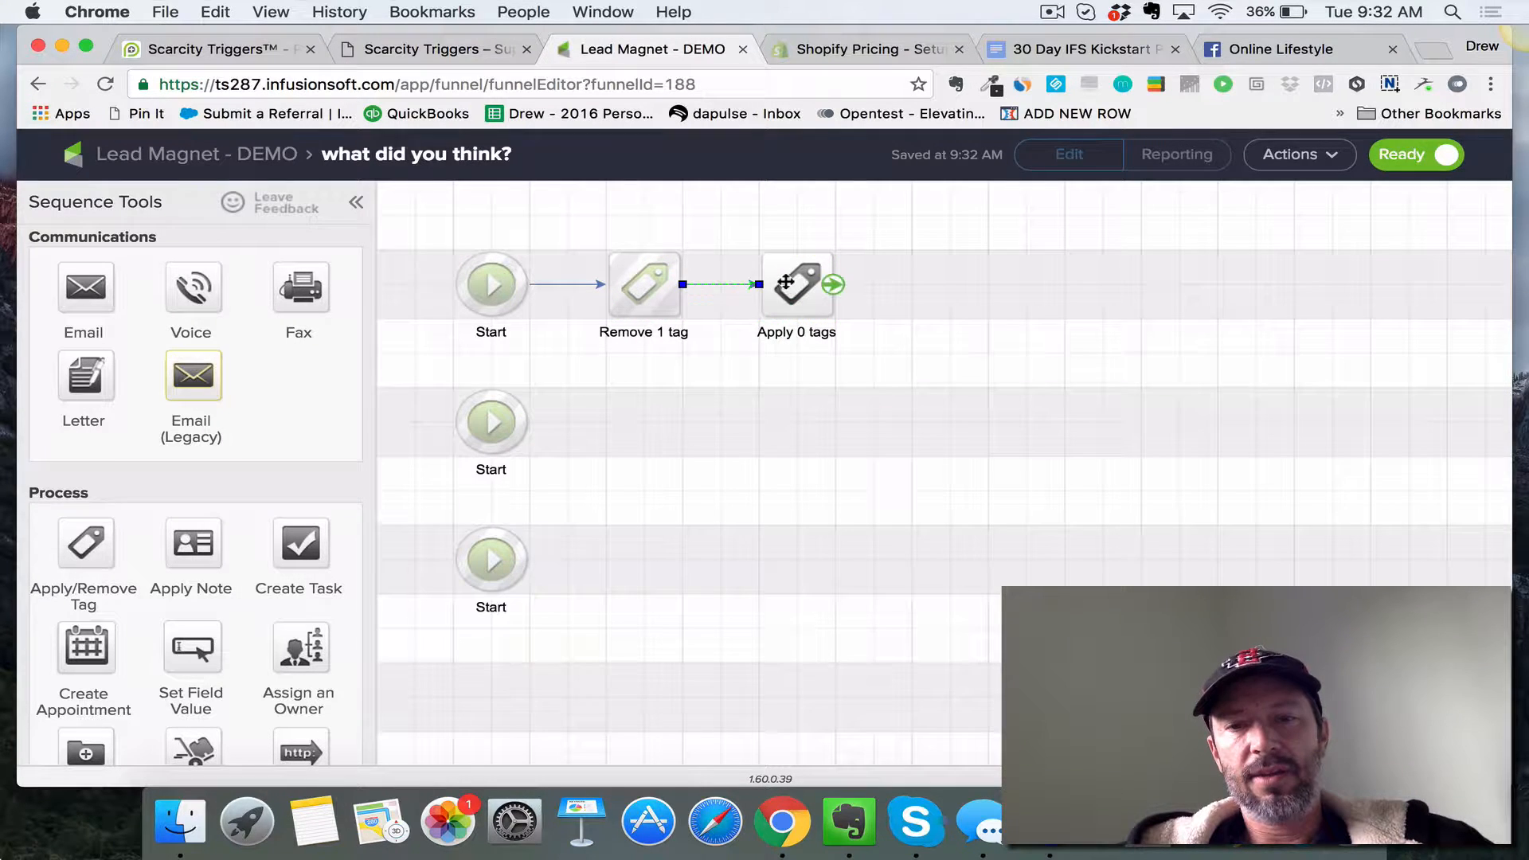
double_click(786, 282)
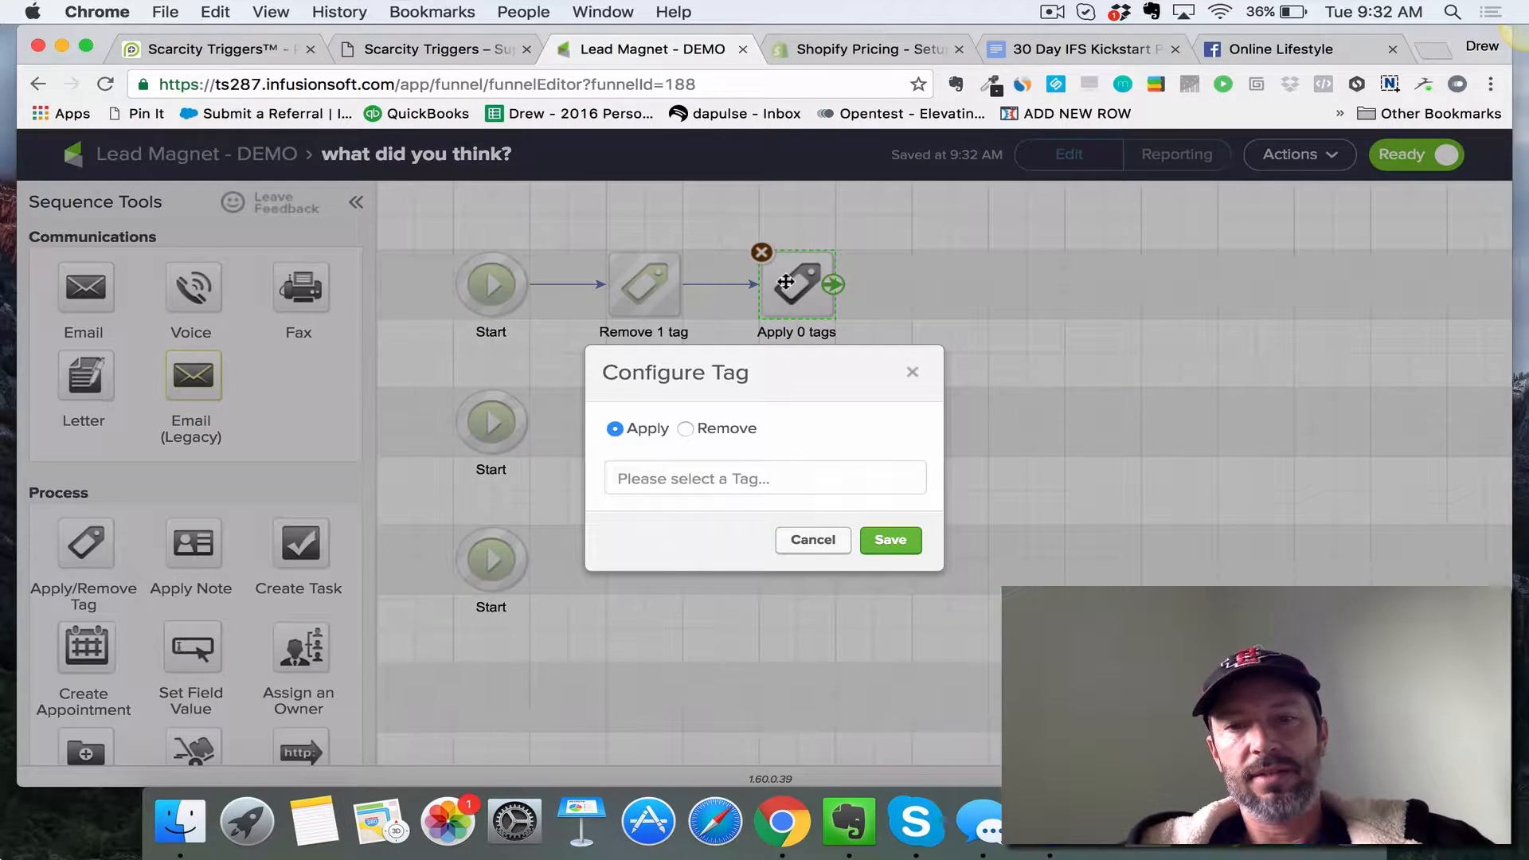
click(823, 546)
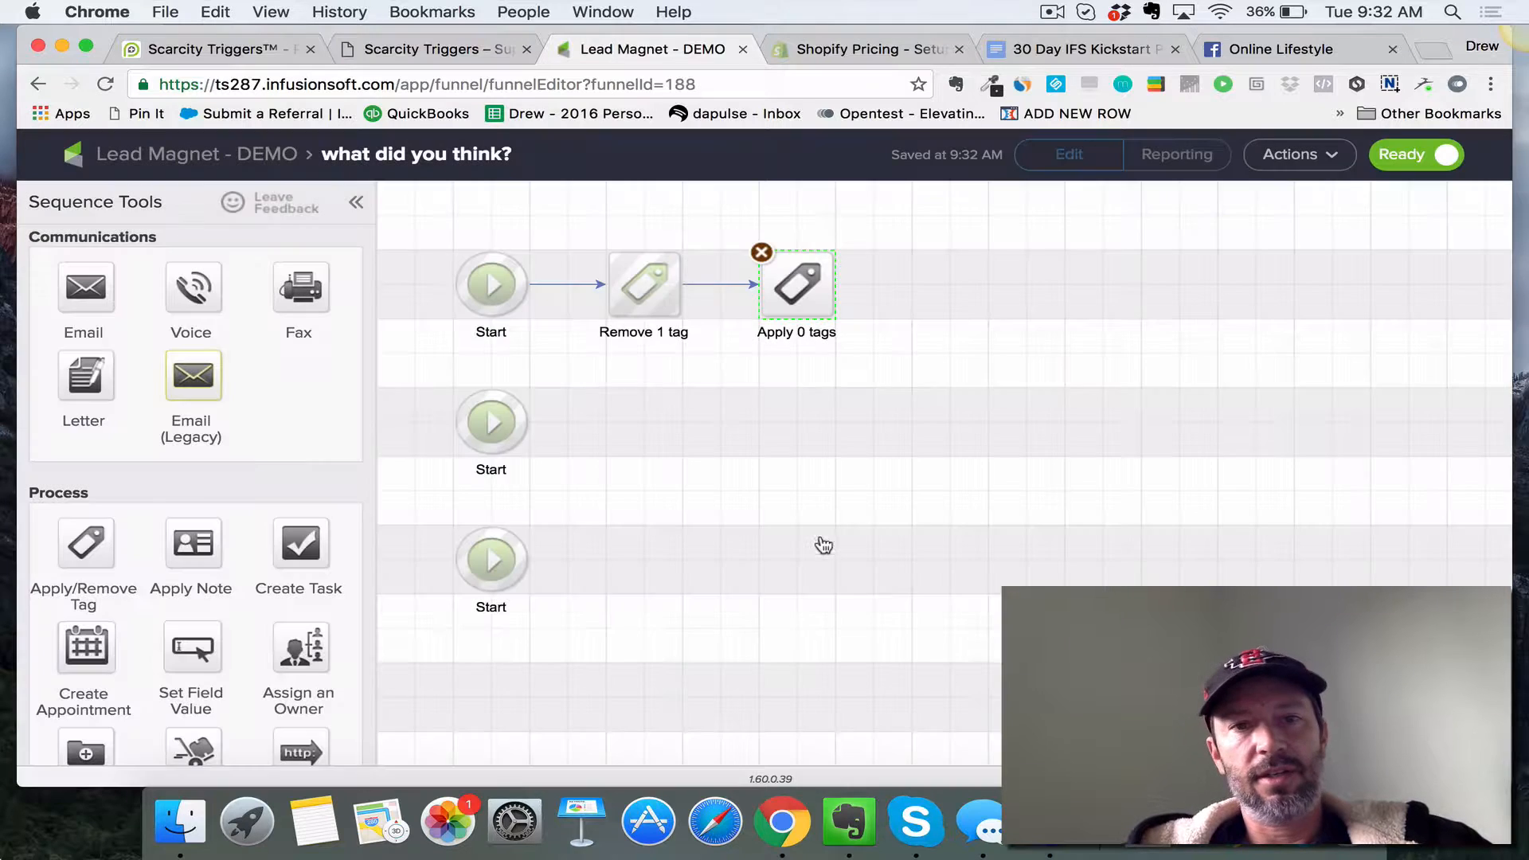
Step: Create the tag "OPTED IN AND DOWNLOADED XYZ - NEEDS TO ??" in the second tag action of the first row
double_click(779, 283)
click(693, 488)
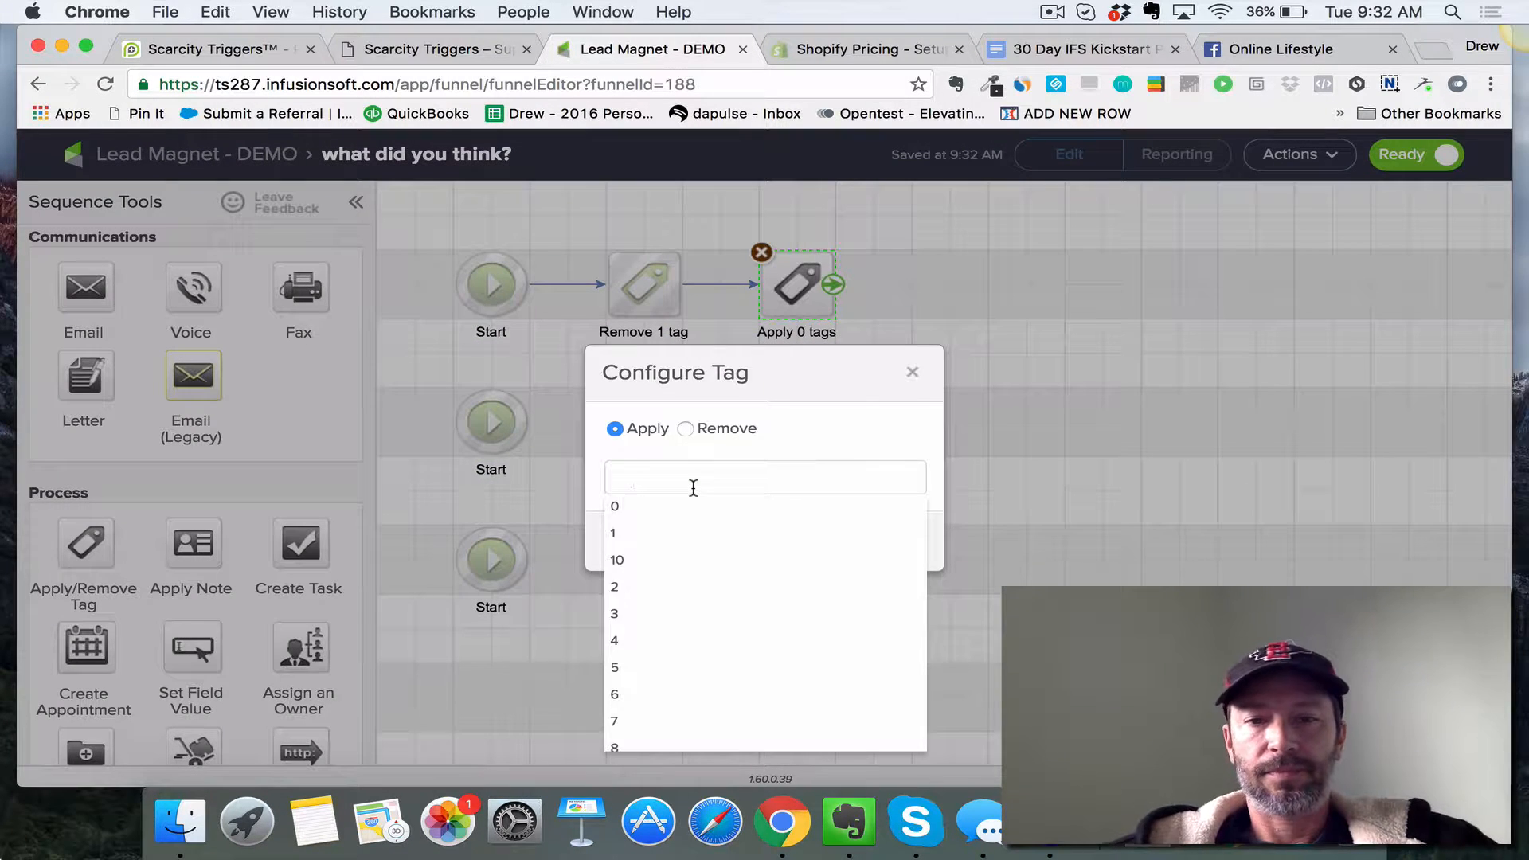
text(OPTED IN AND D)
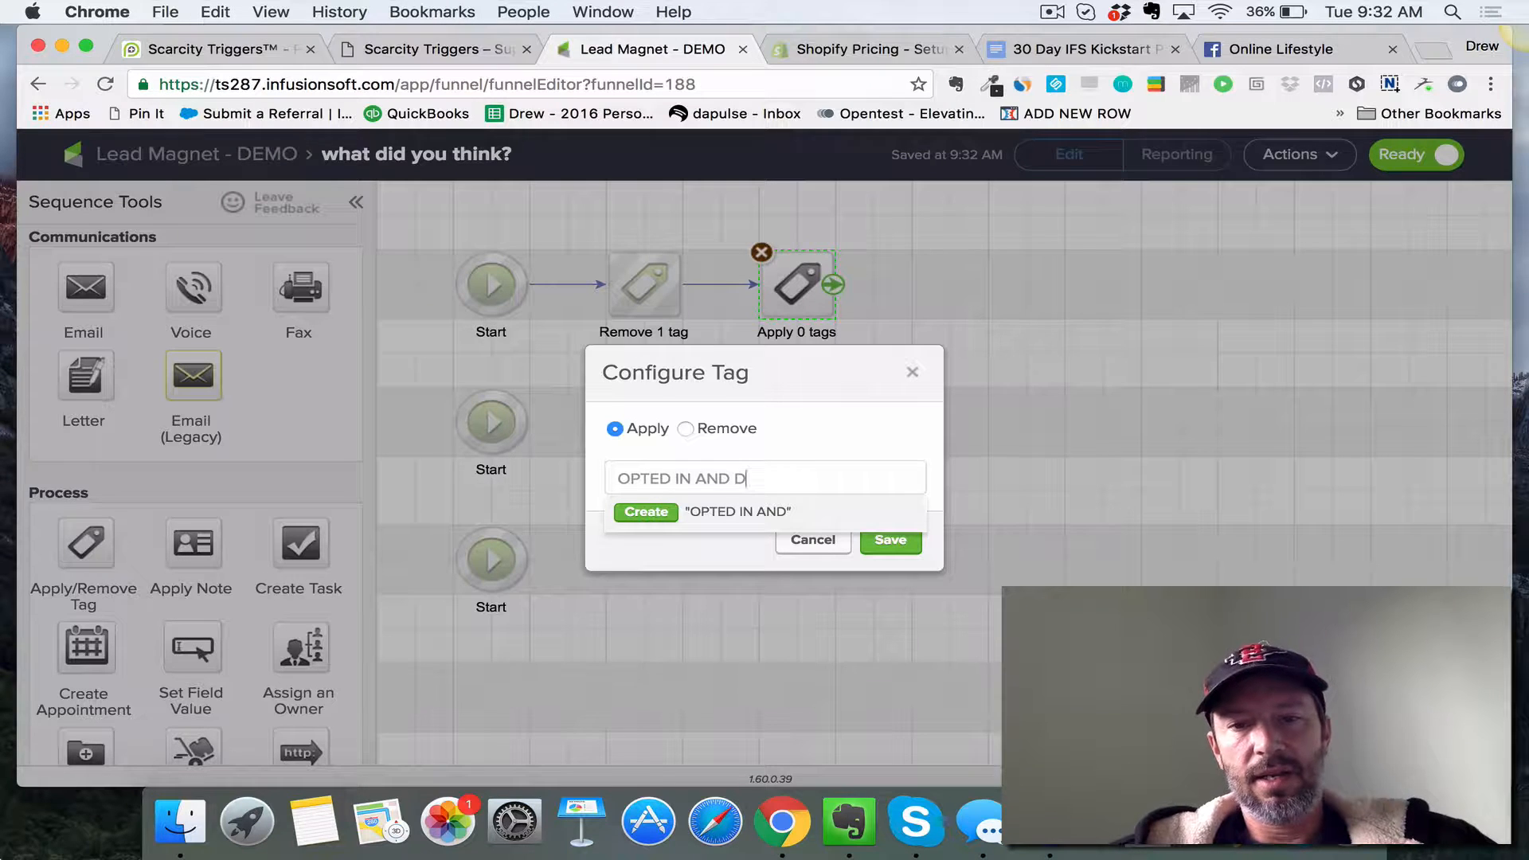
text(OWNLOADED )
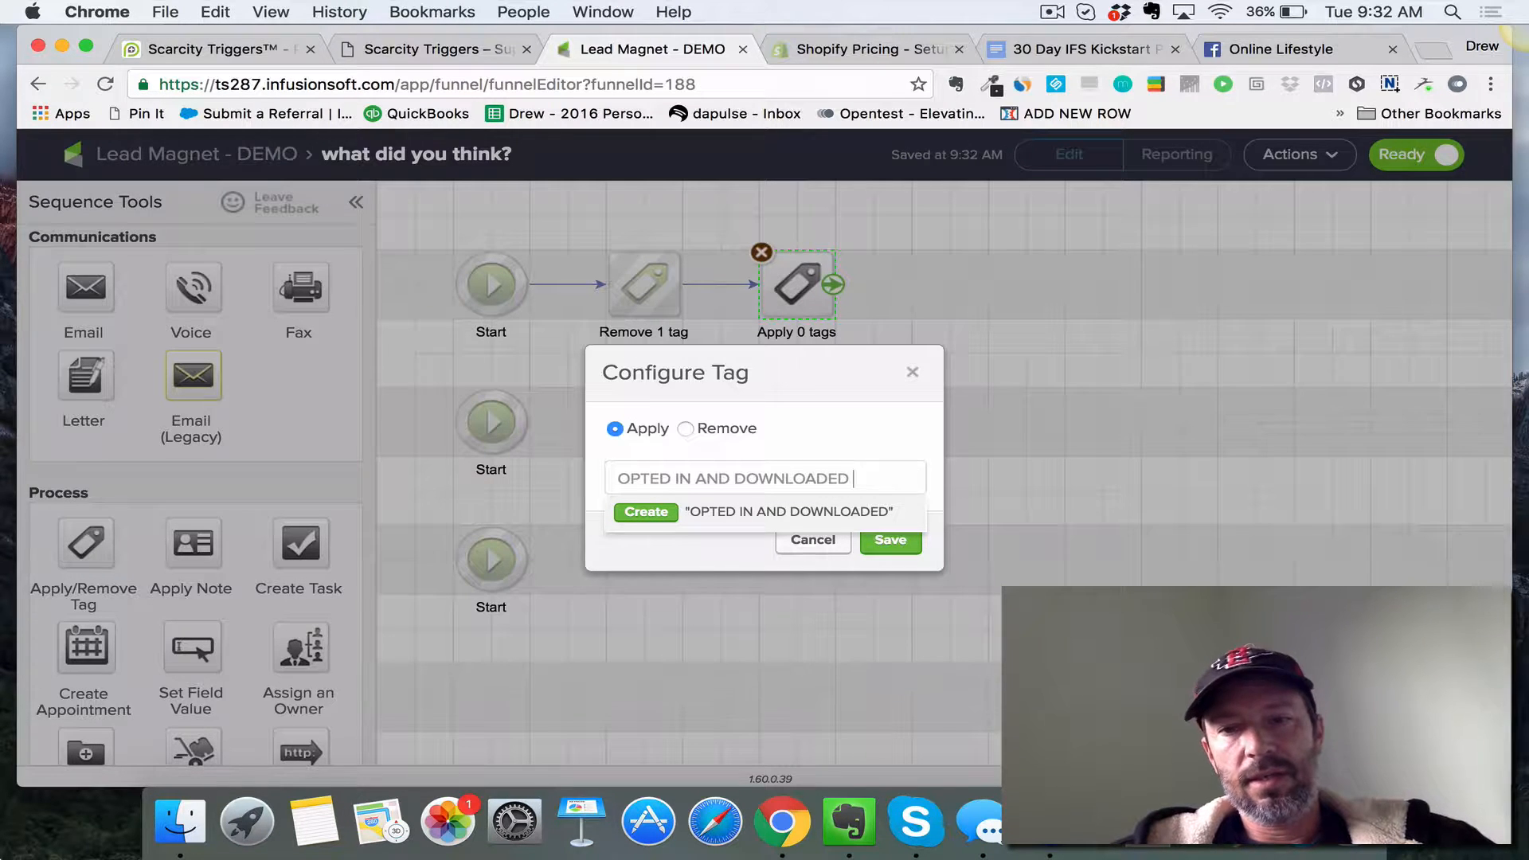
text(XT)
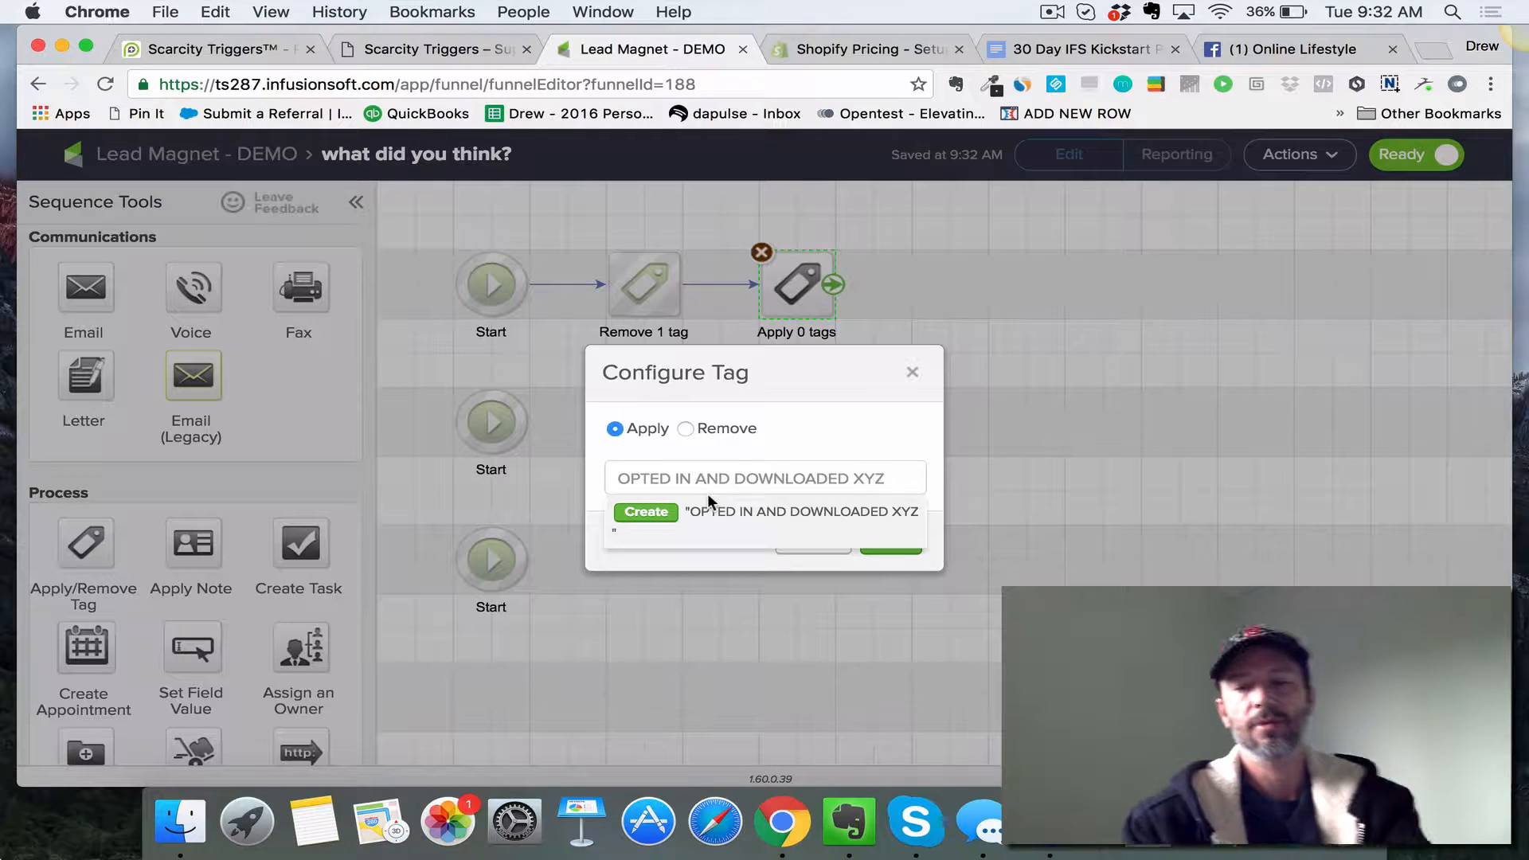
text(- )
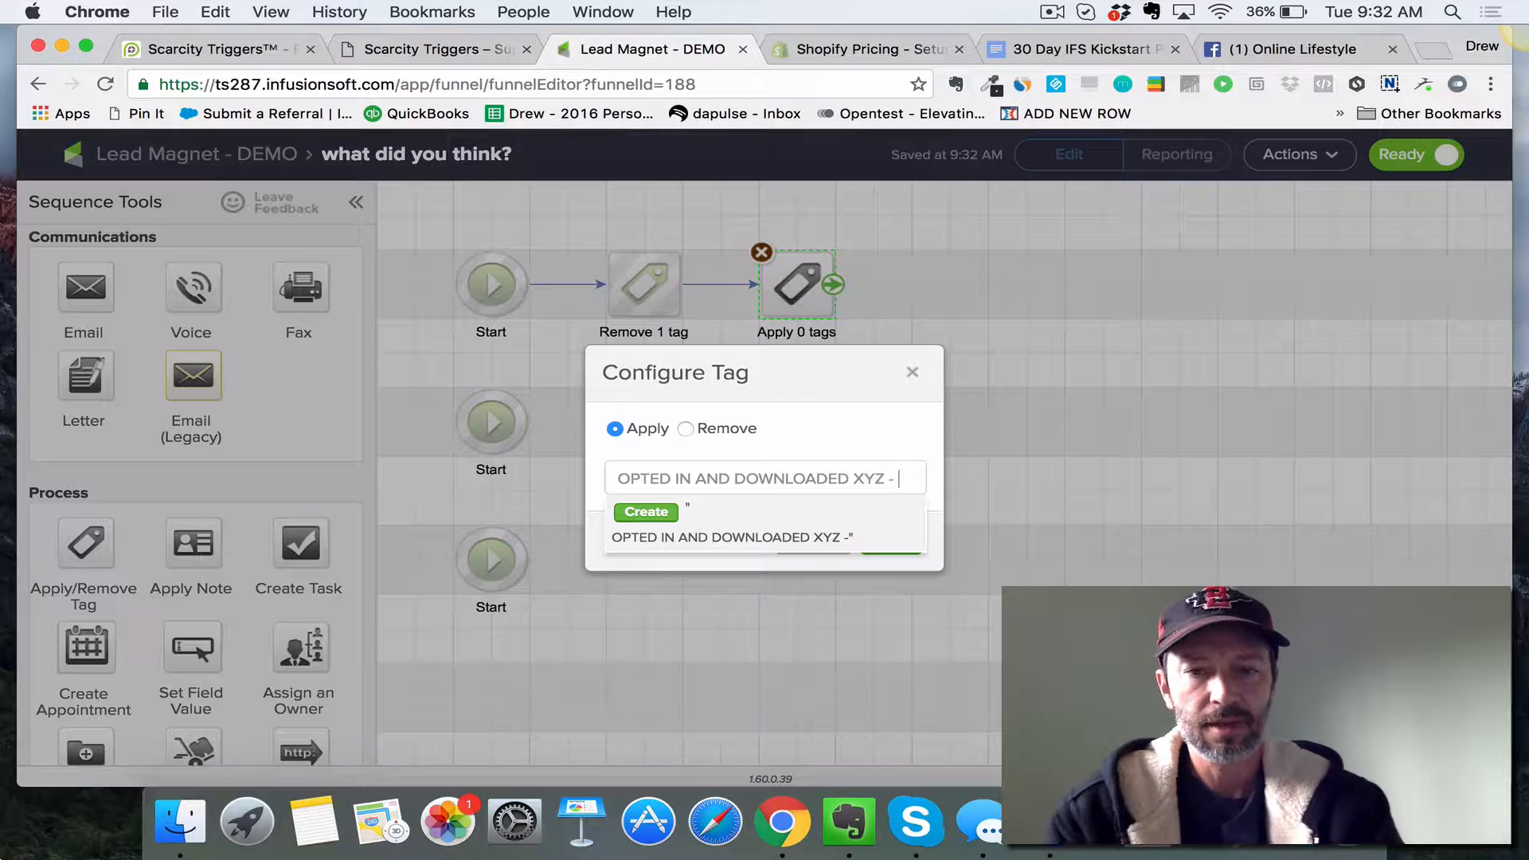
text(NEEDS)
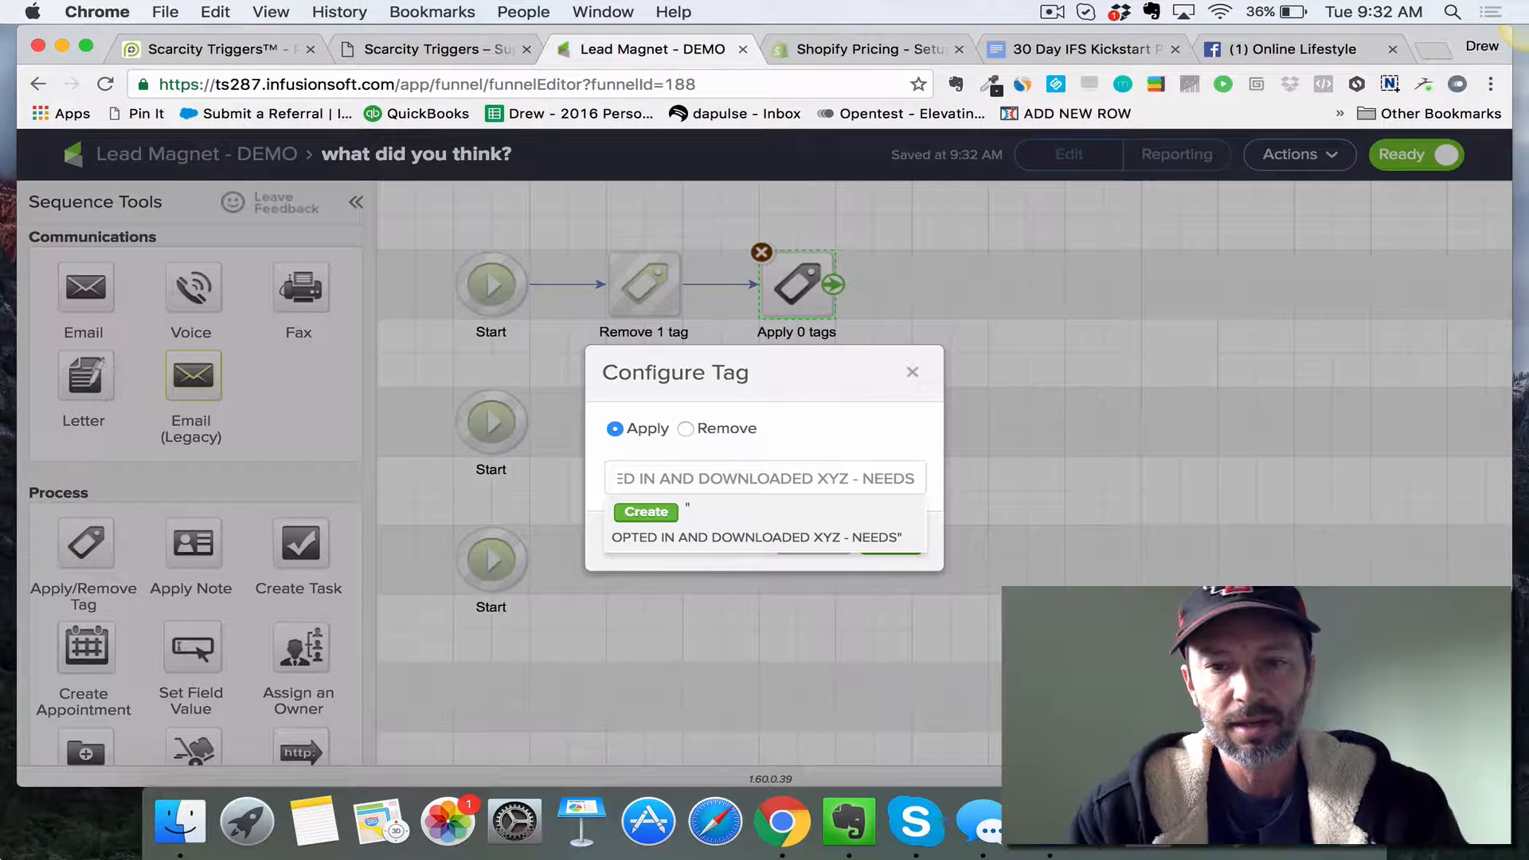
key(BackSpace)
text(TO)
key(BackSpace)
key(BackSpace)
key(BackSpace)
text(S )
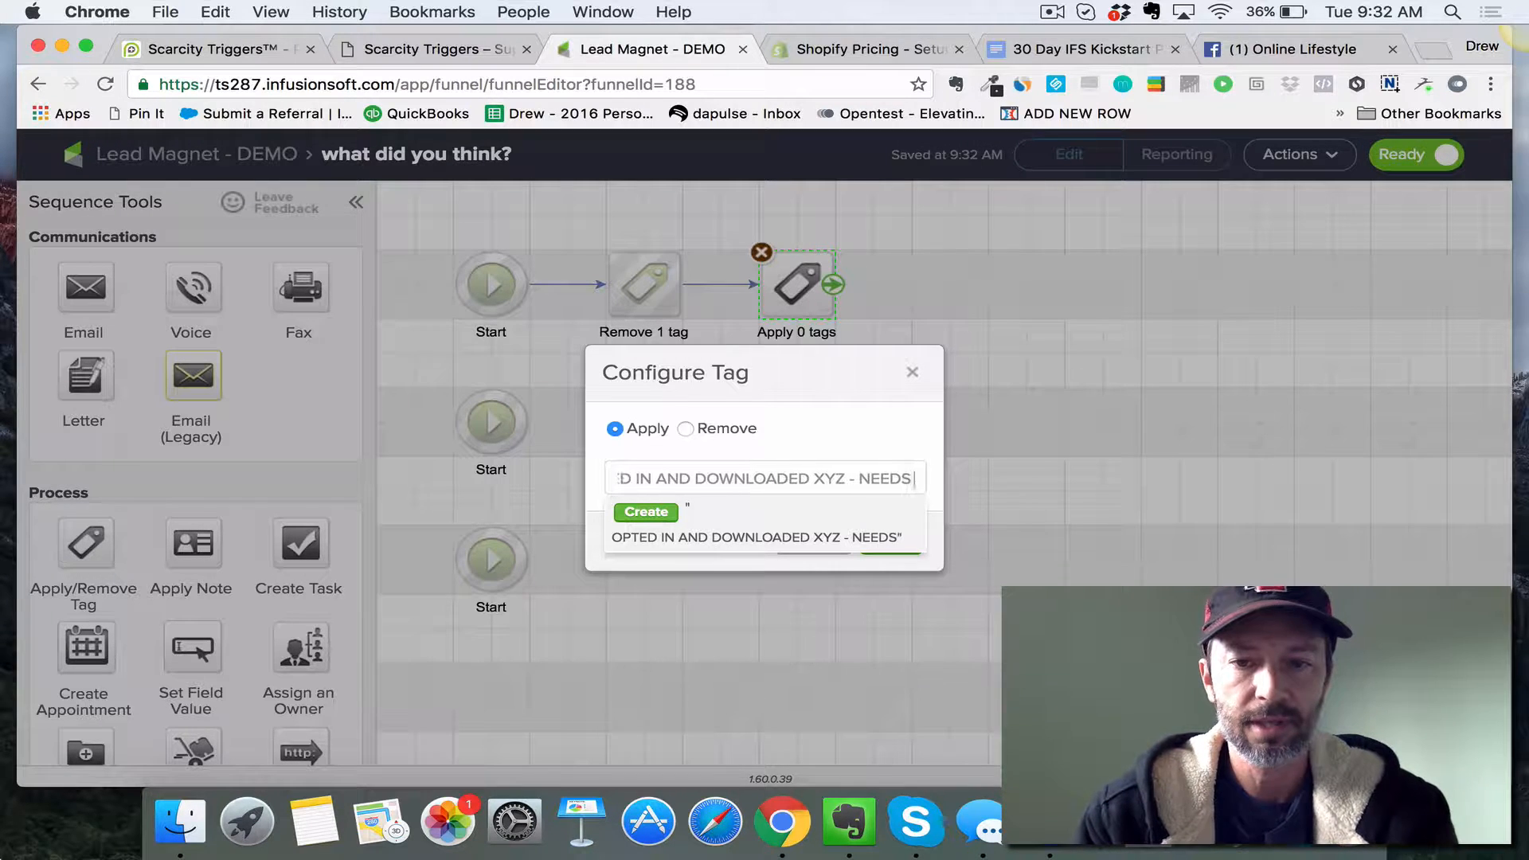
text( TO ??)
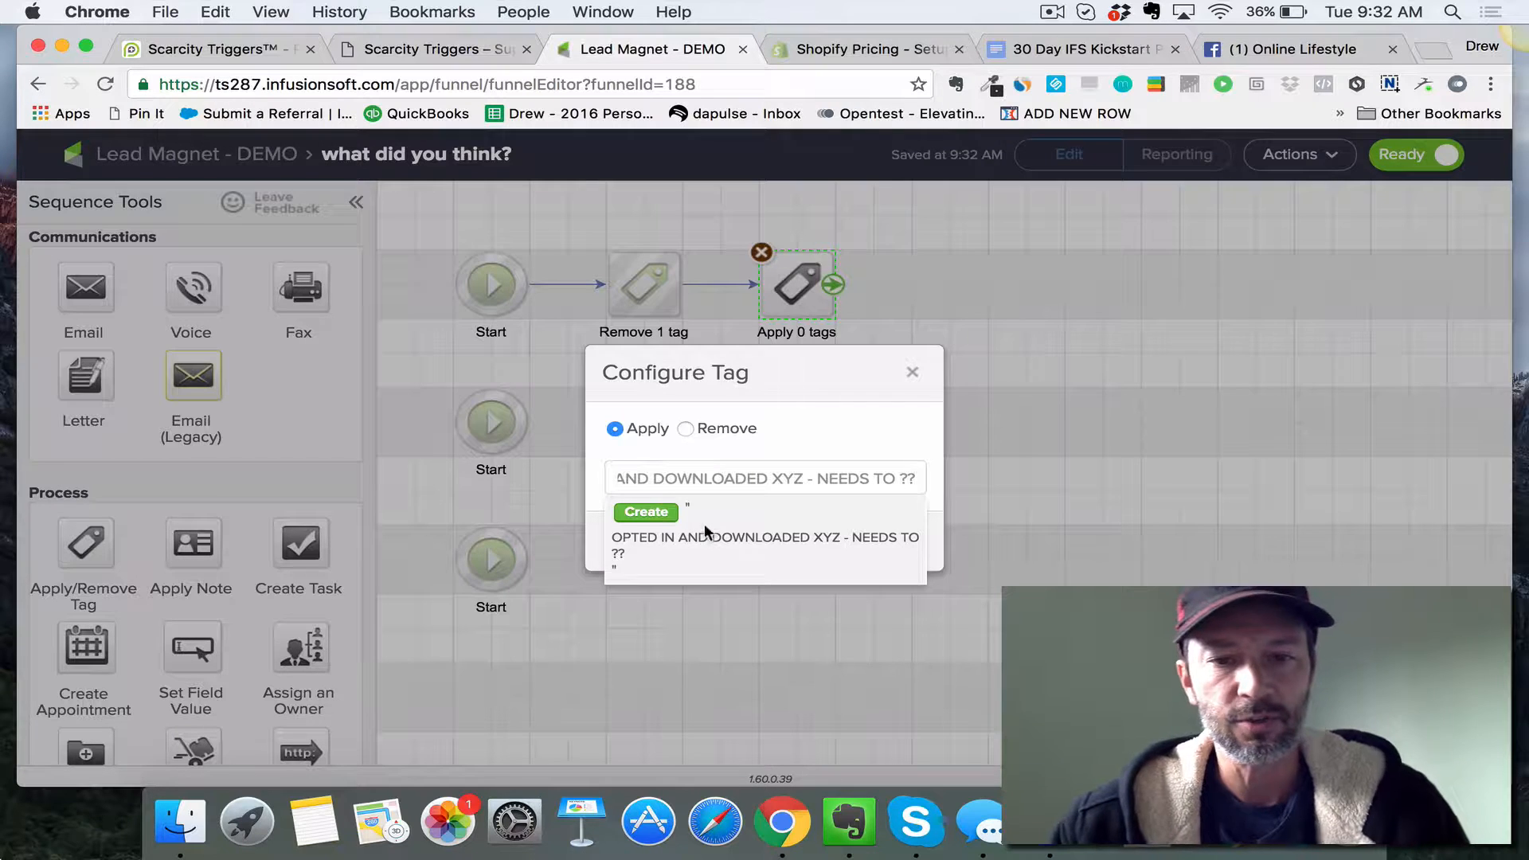
click(643, 513)
Step: Assign the new tag to the 01. Status category and save the first row's second tag action
click(701, 516)
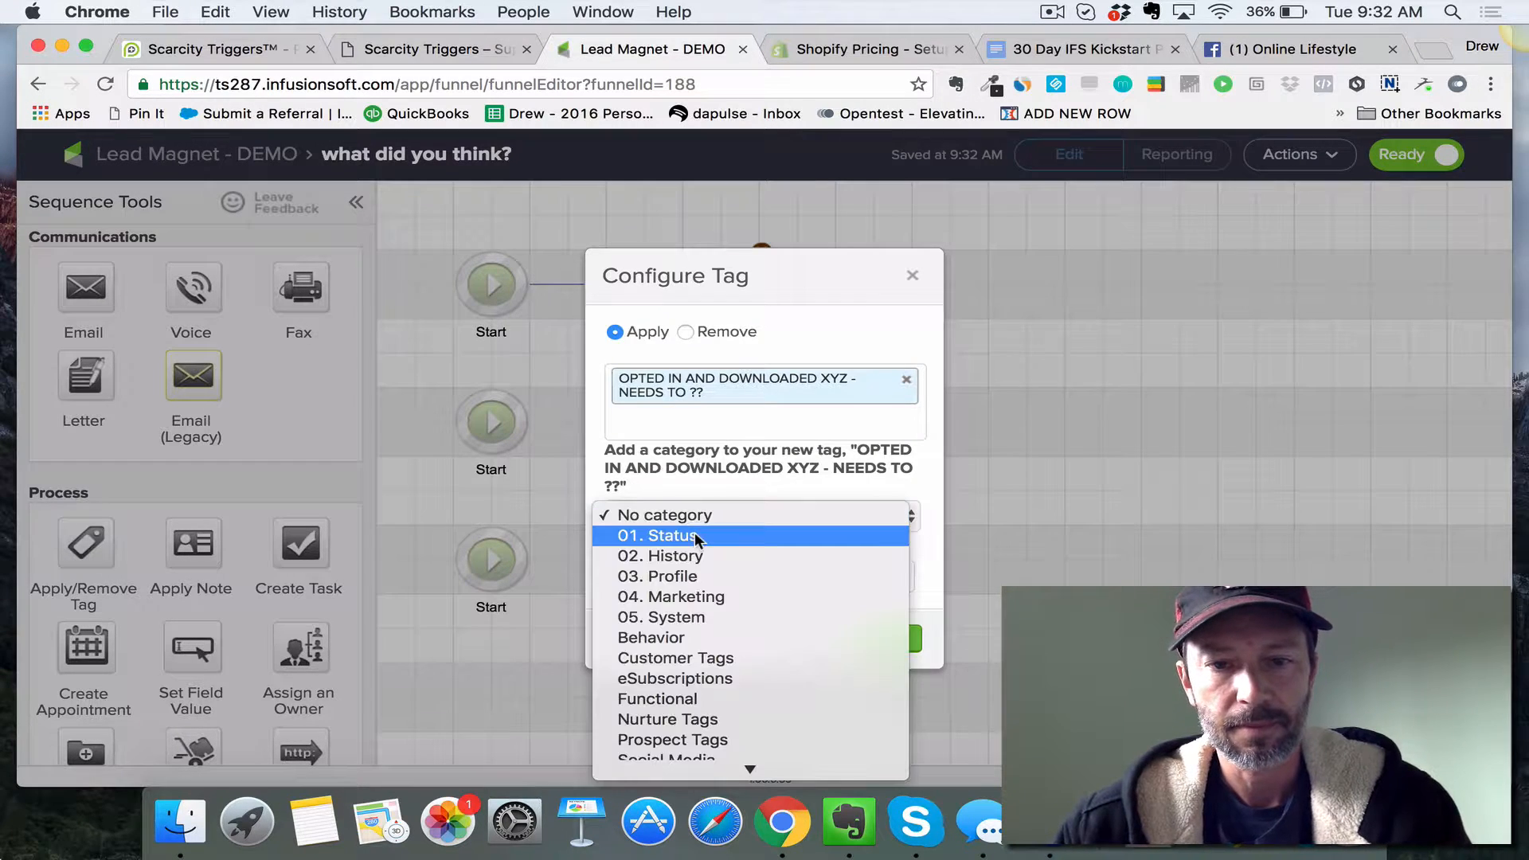
click(696, 537)
click(886, 640)
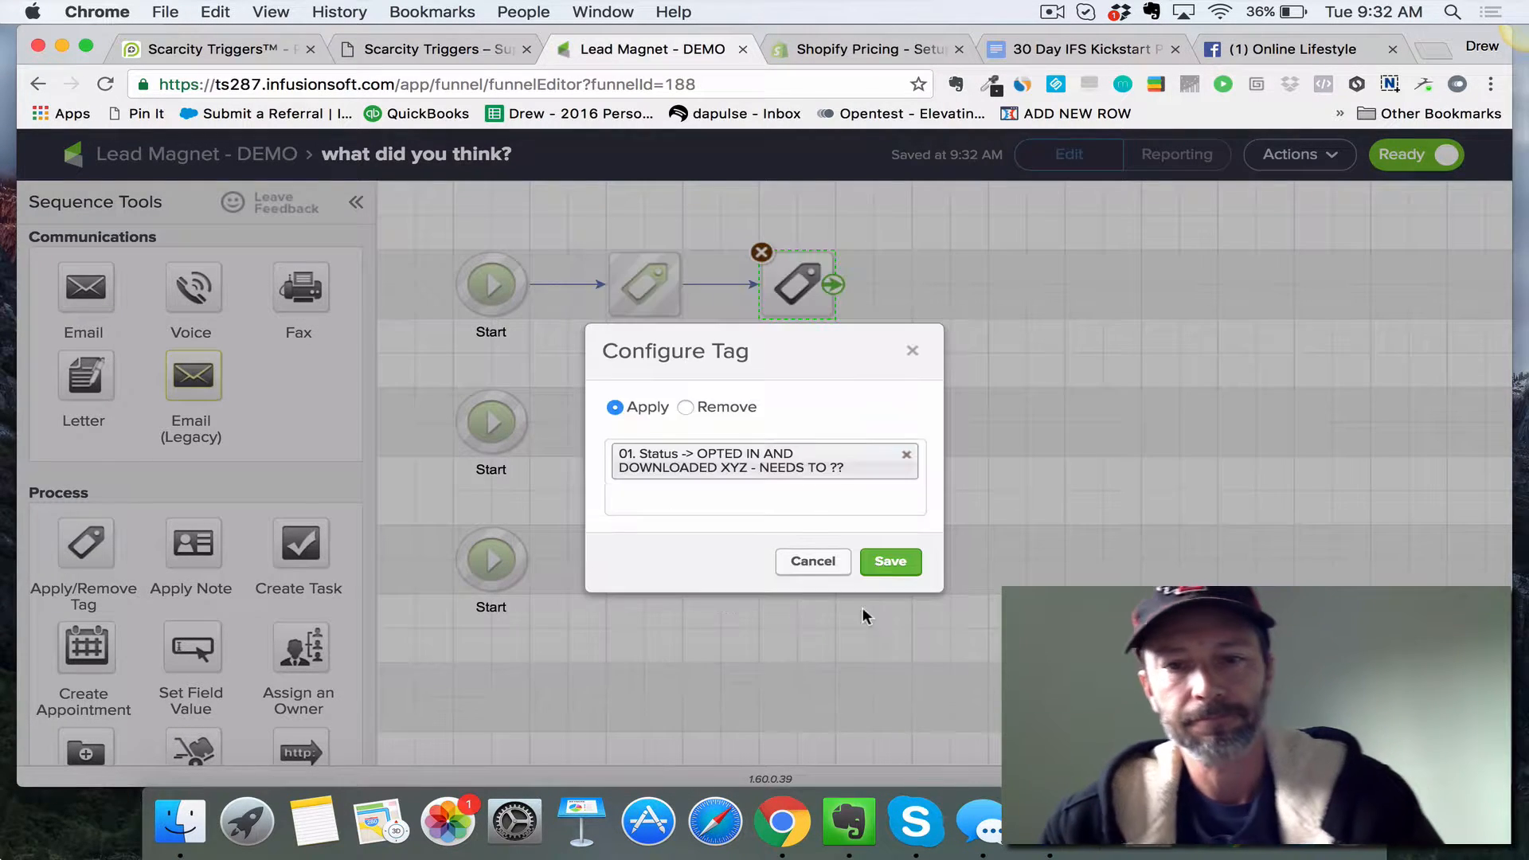
click(890, 563)
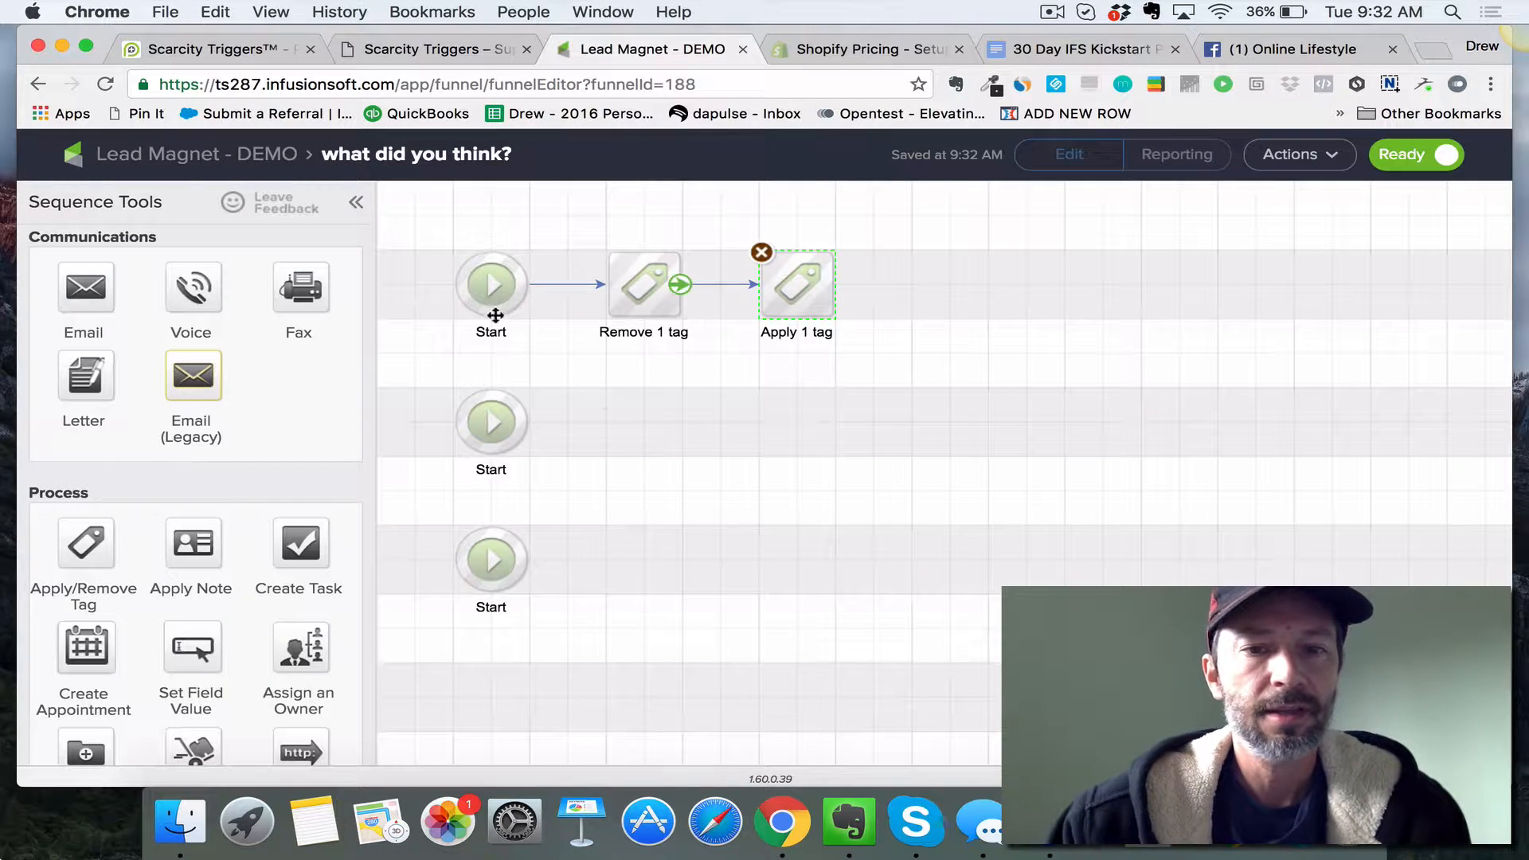
Step: Return to the Lead Magnet - DEMO campaign overview and examine the "what did you think?" and "send to ???" sequences
click(178, 156)
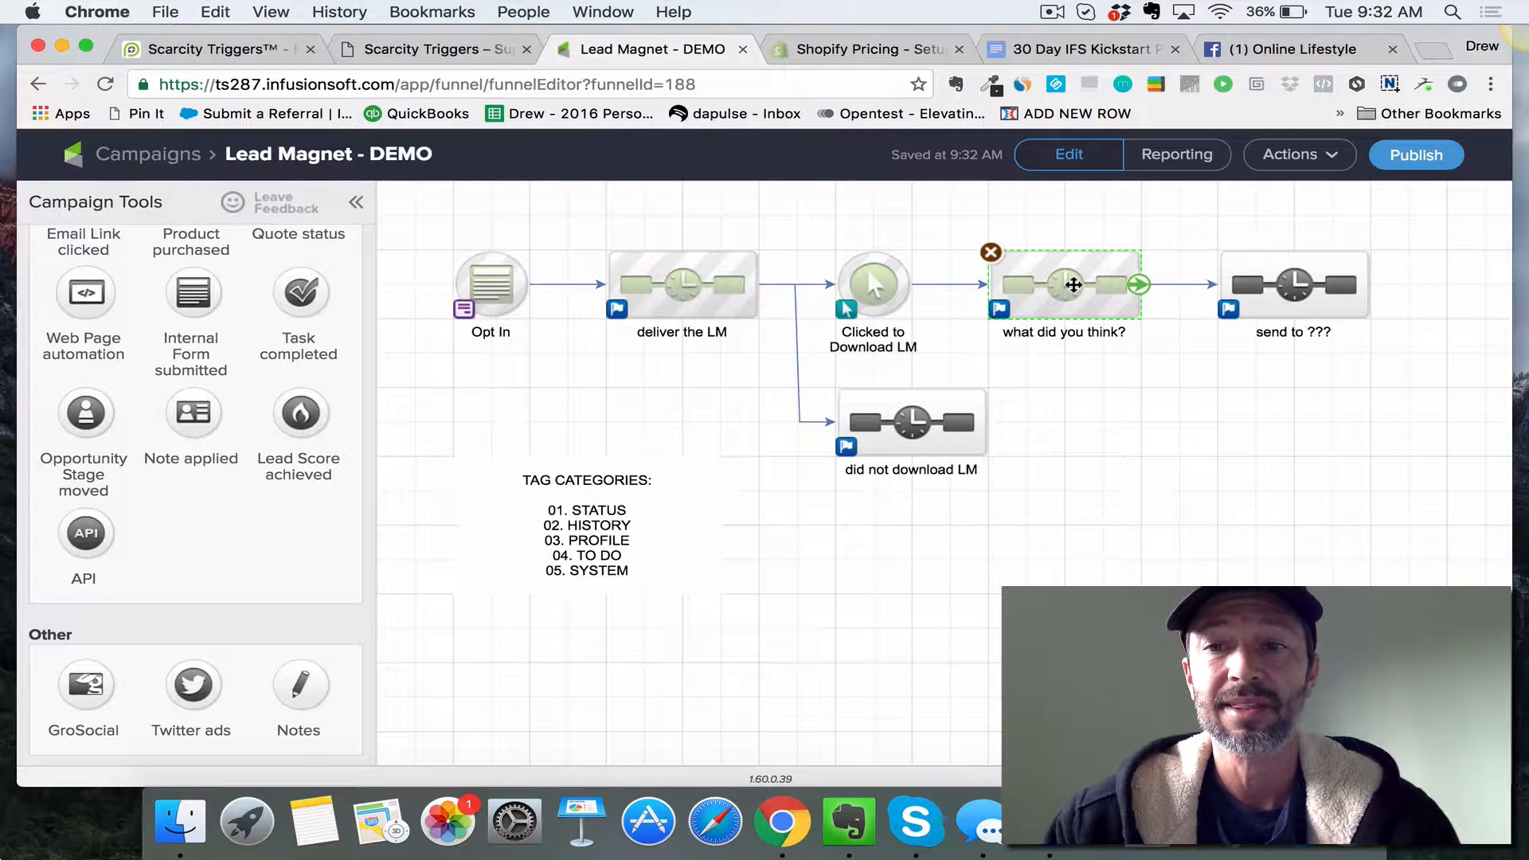
drag(970, 216, 1183, 360)
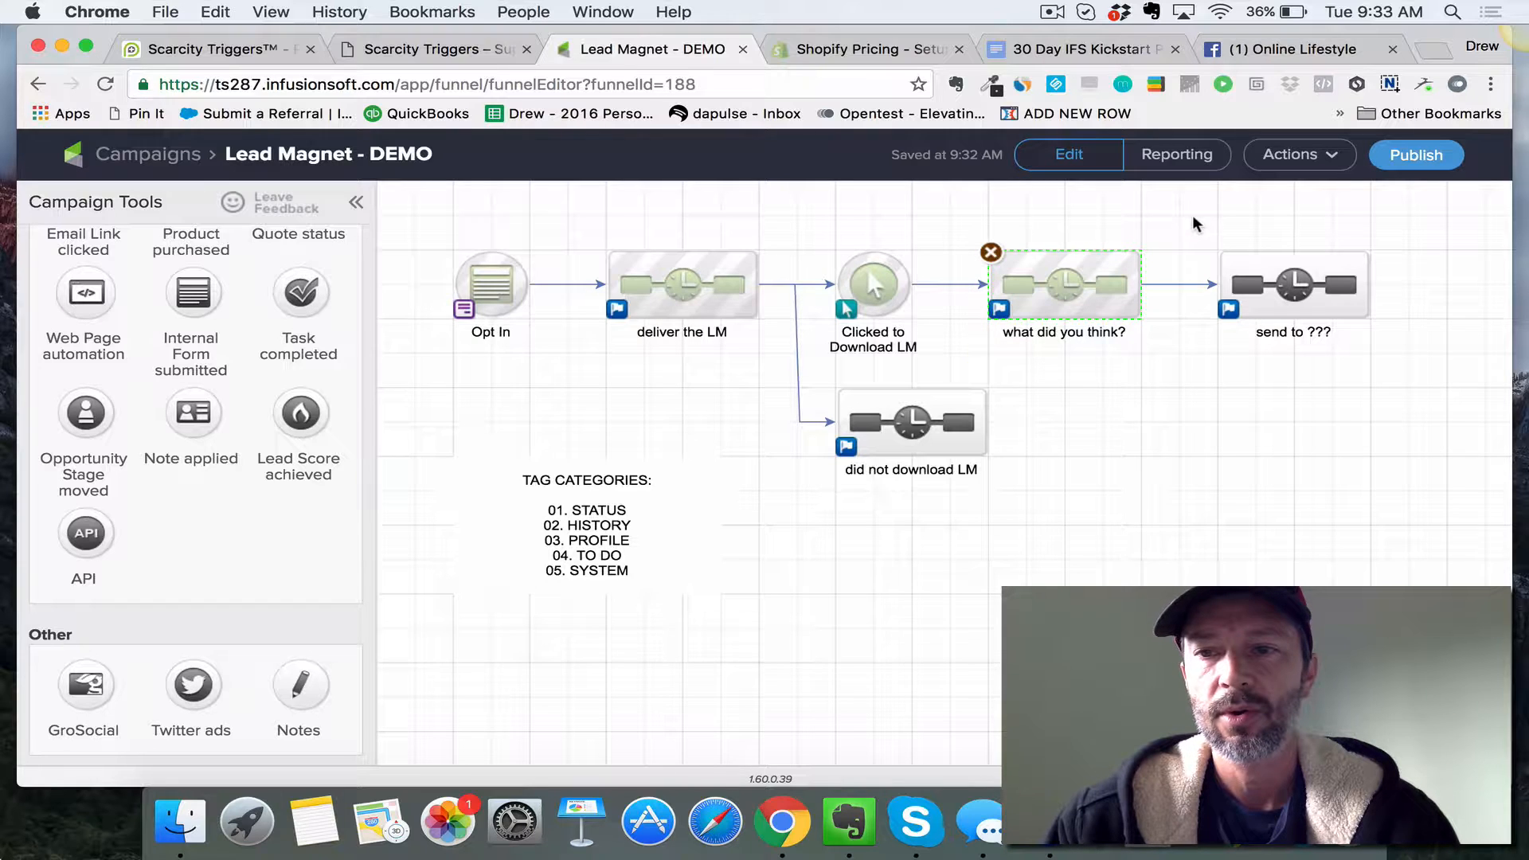
drag(1193, 216, 1433, 367)
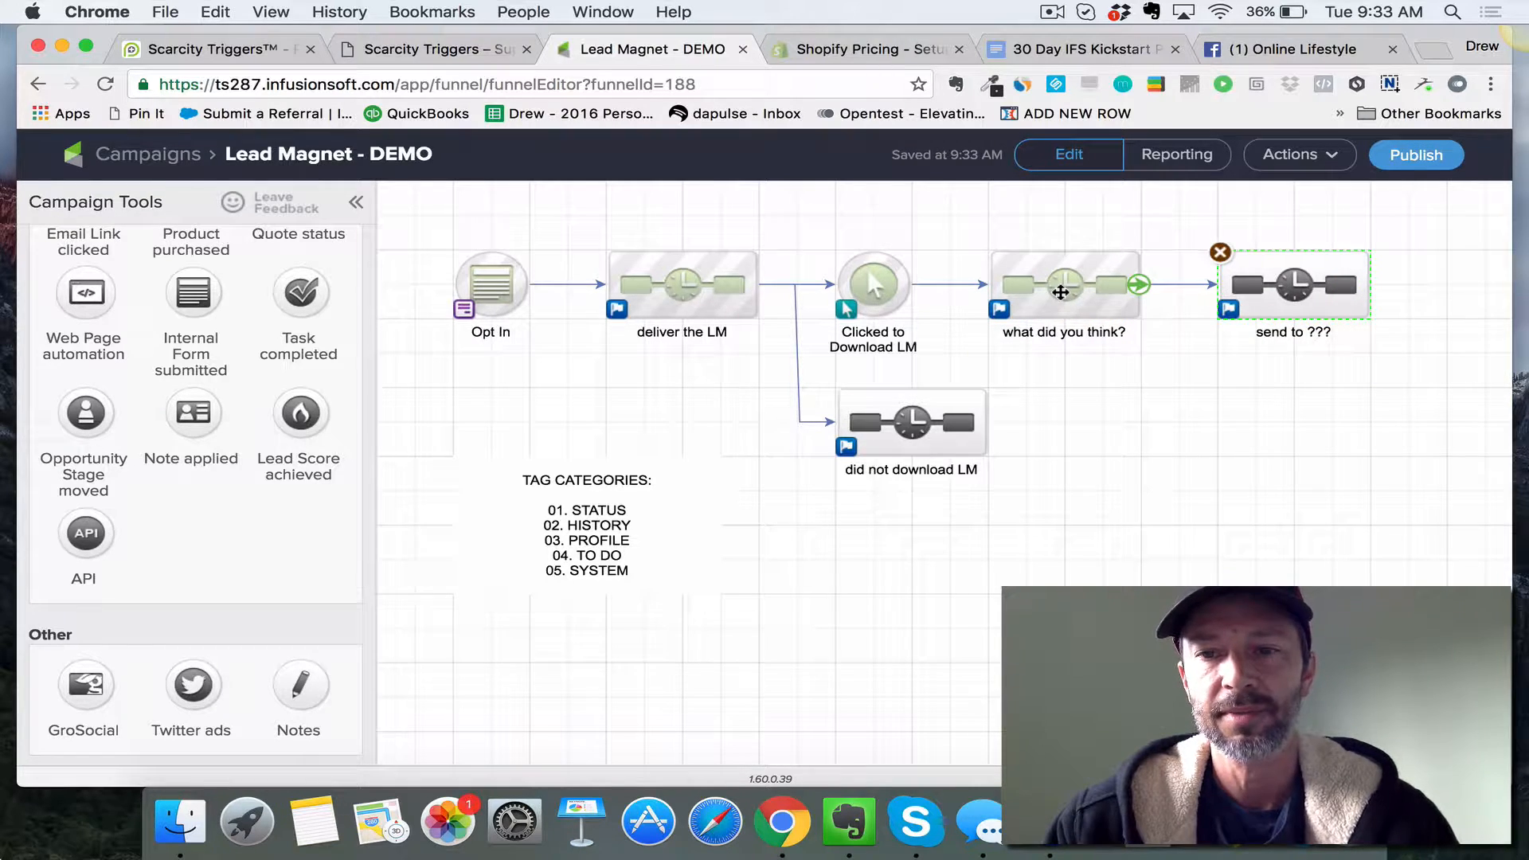
Step: Reopen the "what did you think?" sequence and review the tag applied at the end of the first row
double_click(1060, 291)
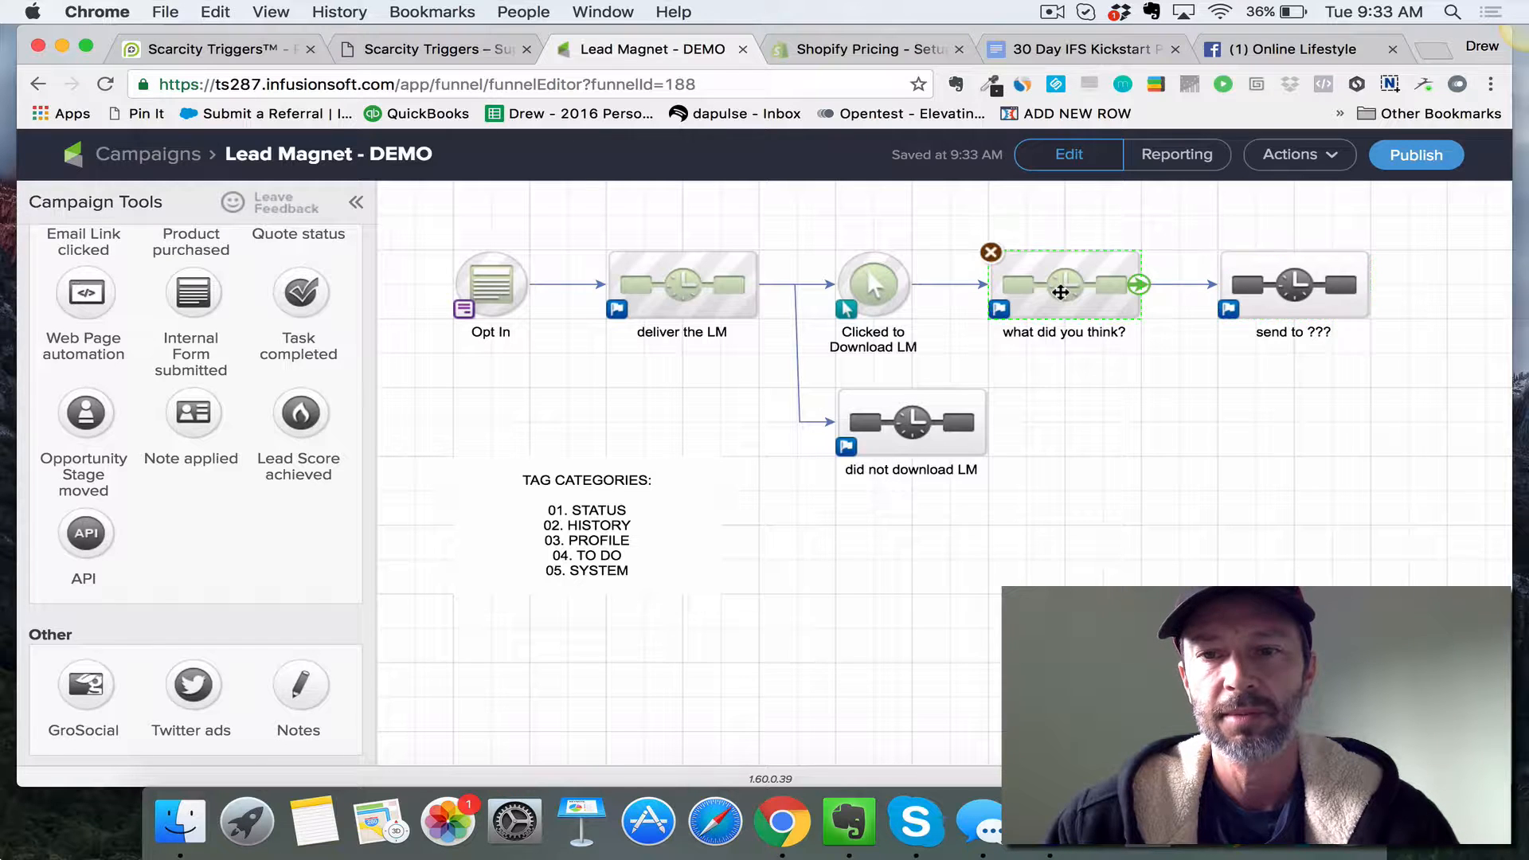
click(797, 284)
double_click(798, 284)
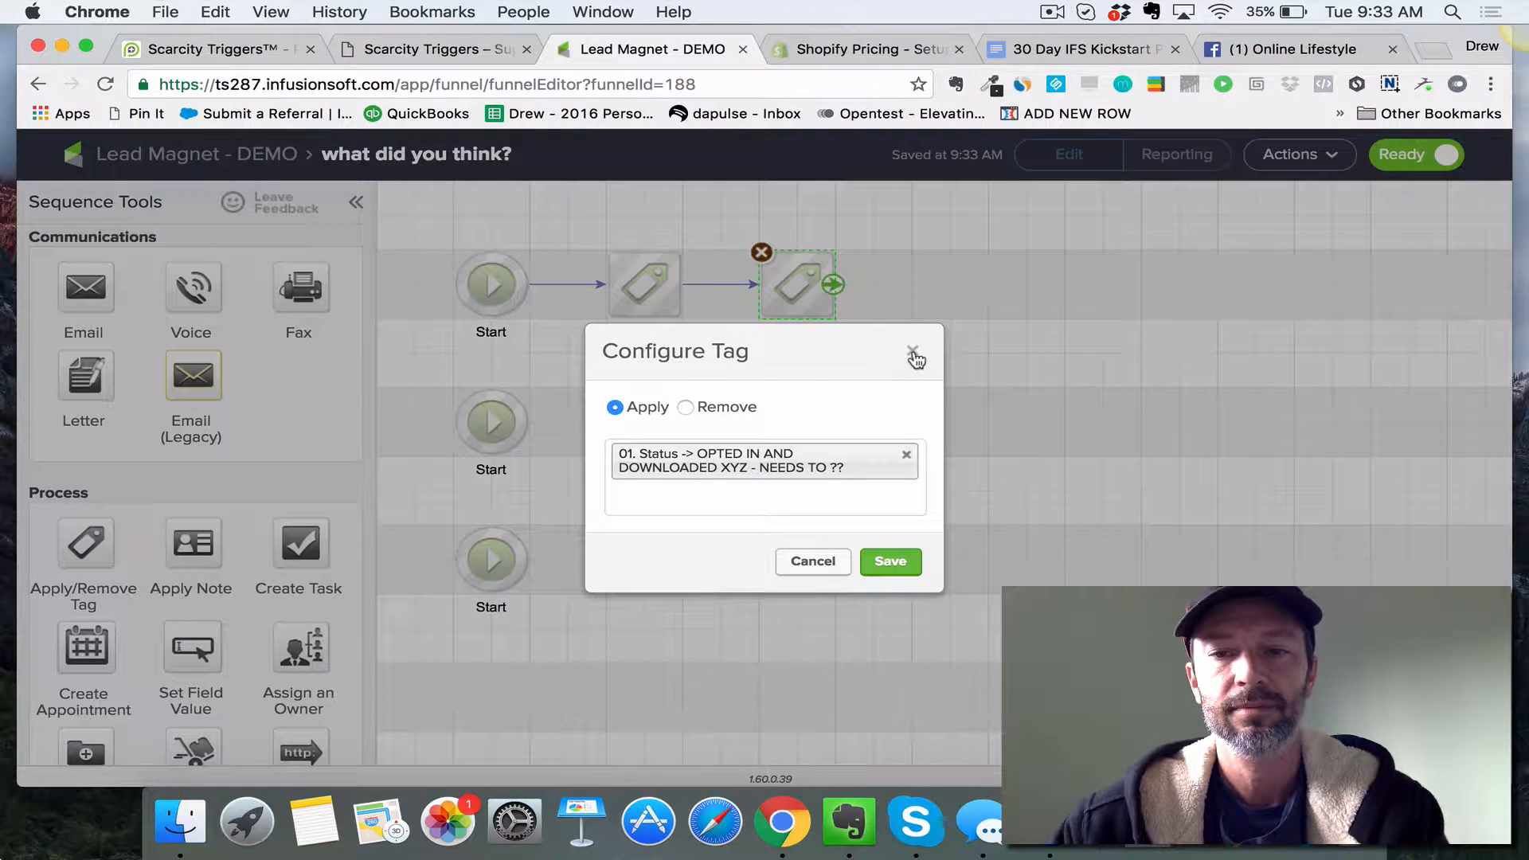
click(890, 562)
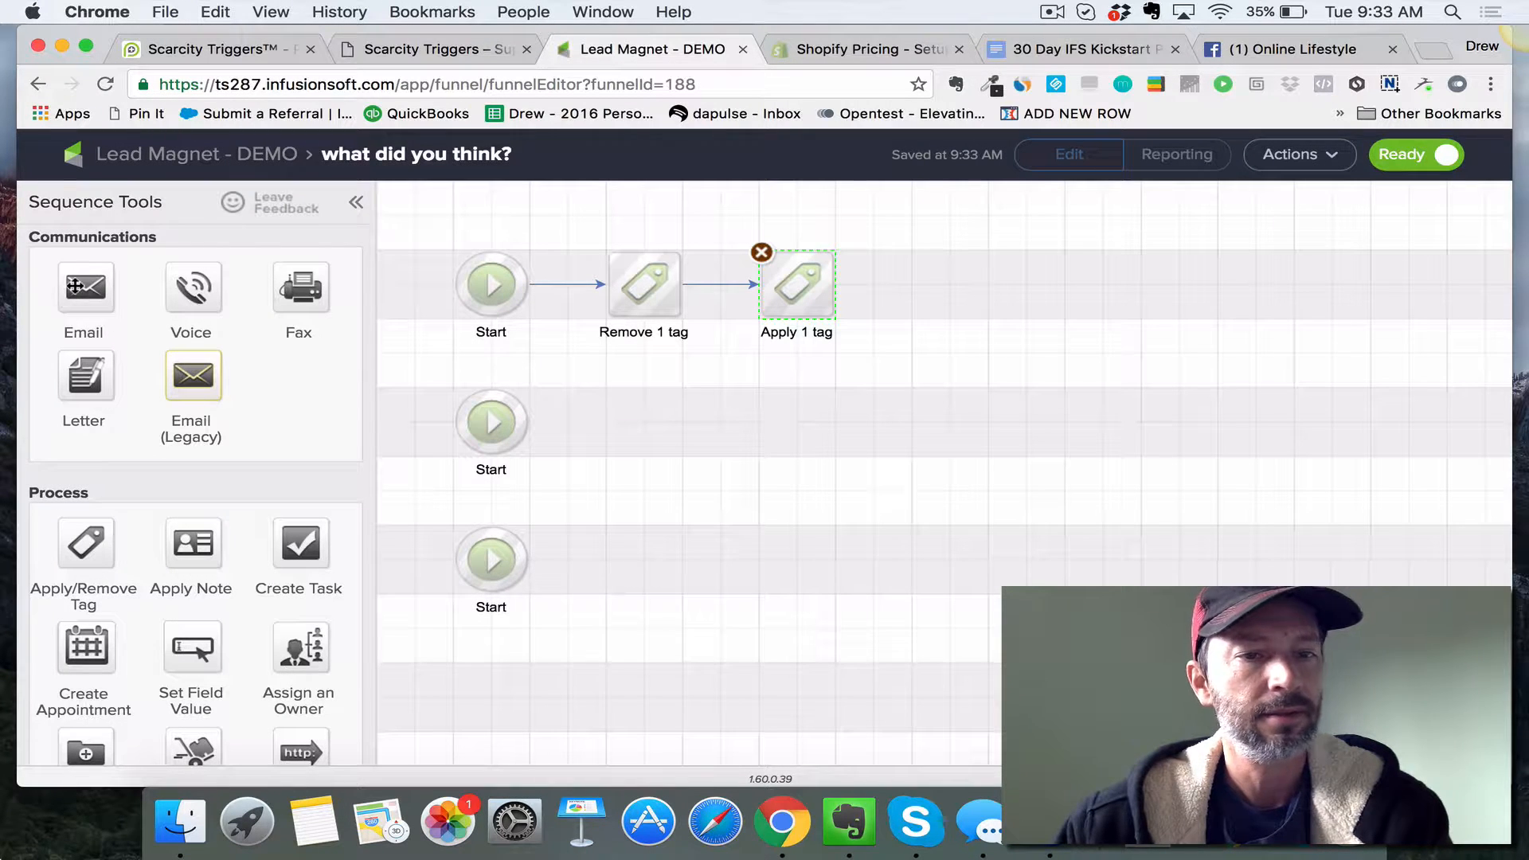
Step: Add an Email to the third row, connect the third Start point to it, and name it "1 ? SURVEY"
drag(77, 293, 643, 559)
drag(530, 567, 641, 560)
click(628, 608)
text(1)
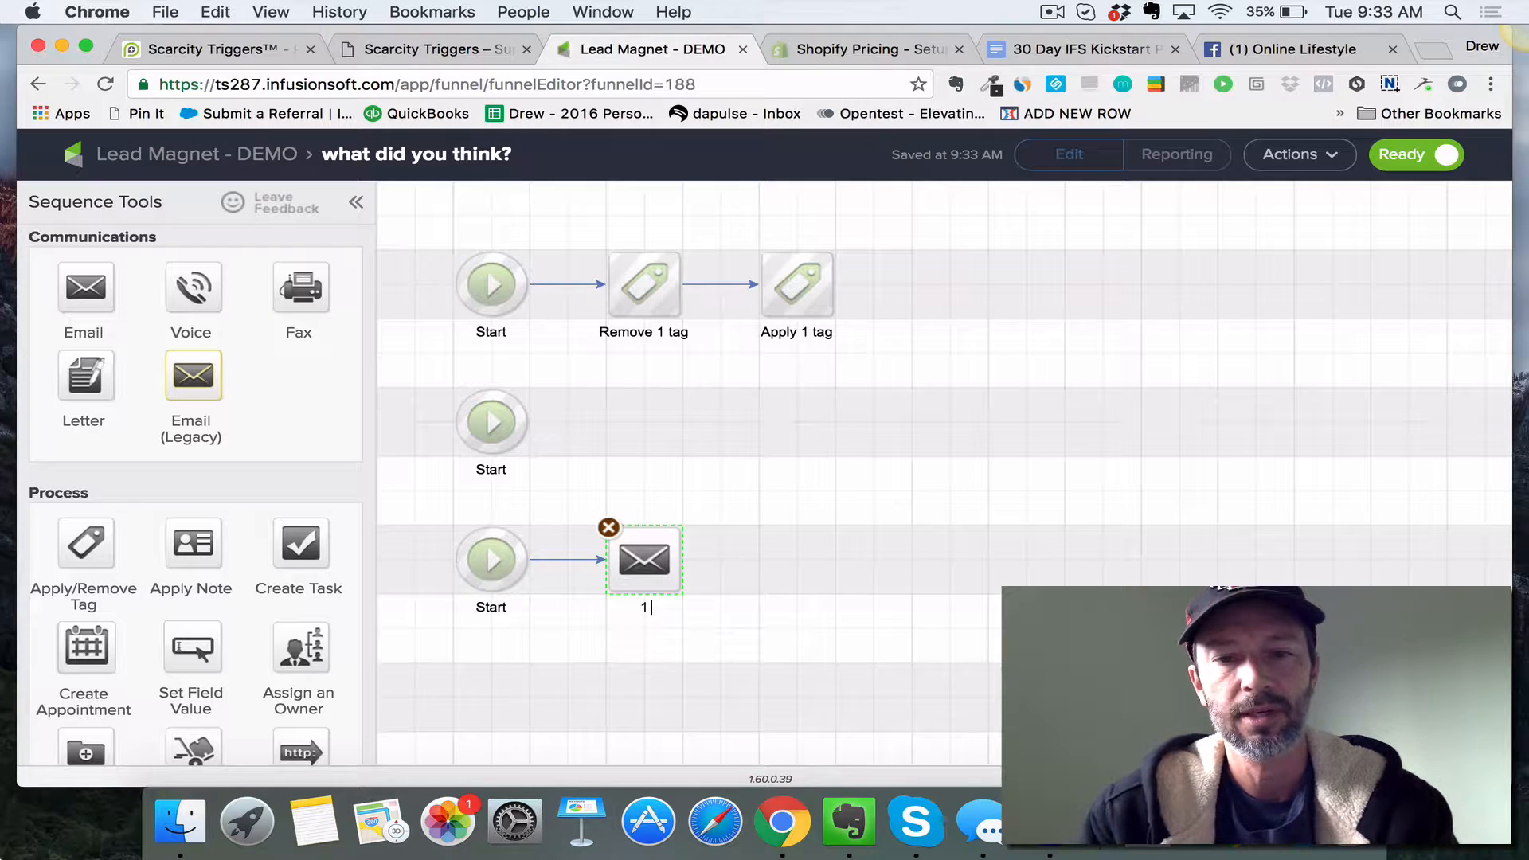
text( ? SURVEY)
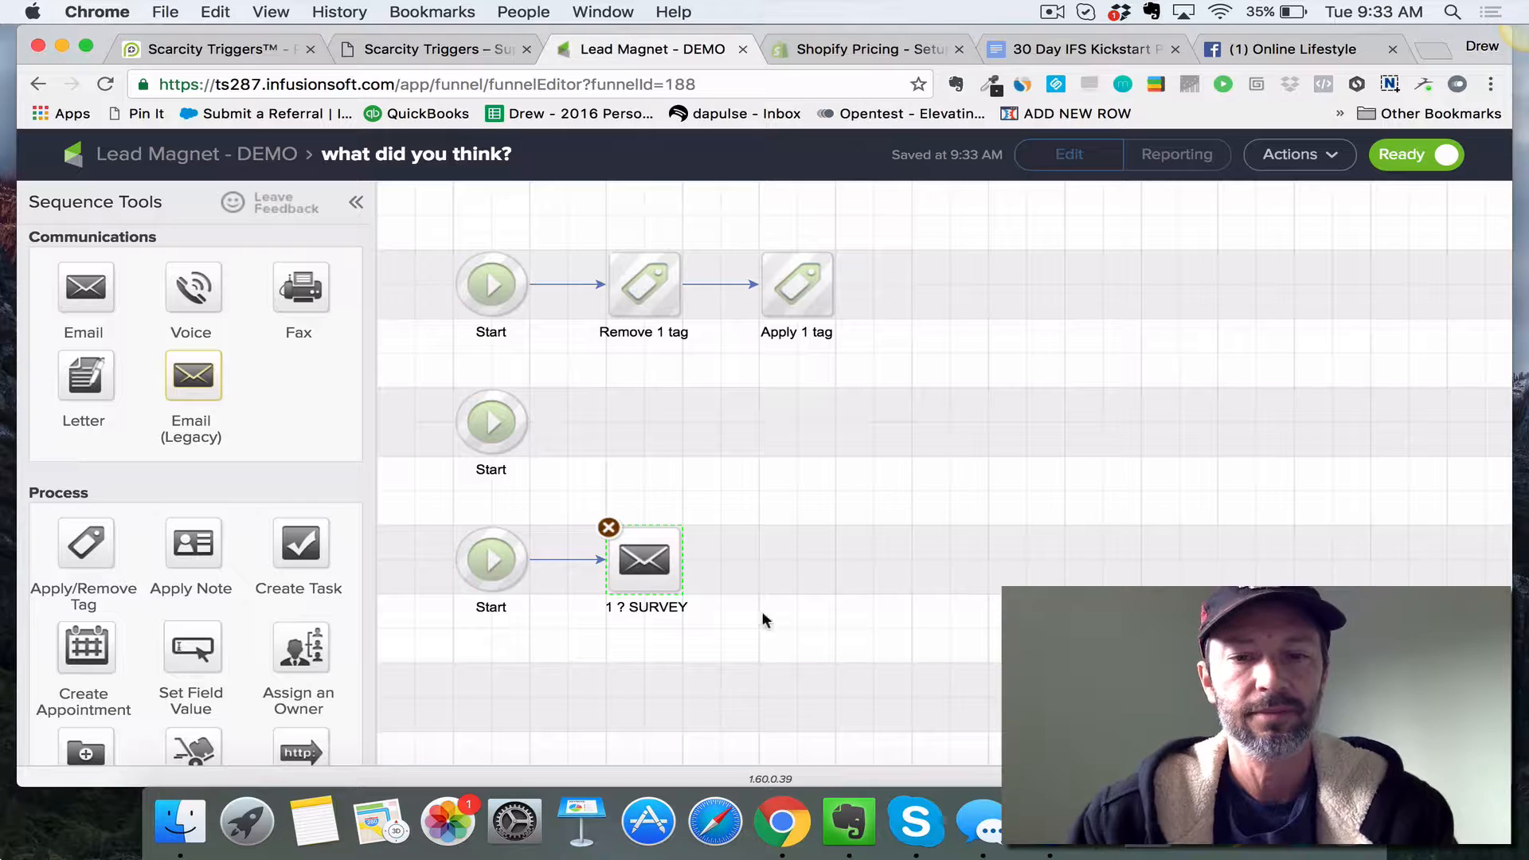
click(944, 582)
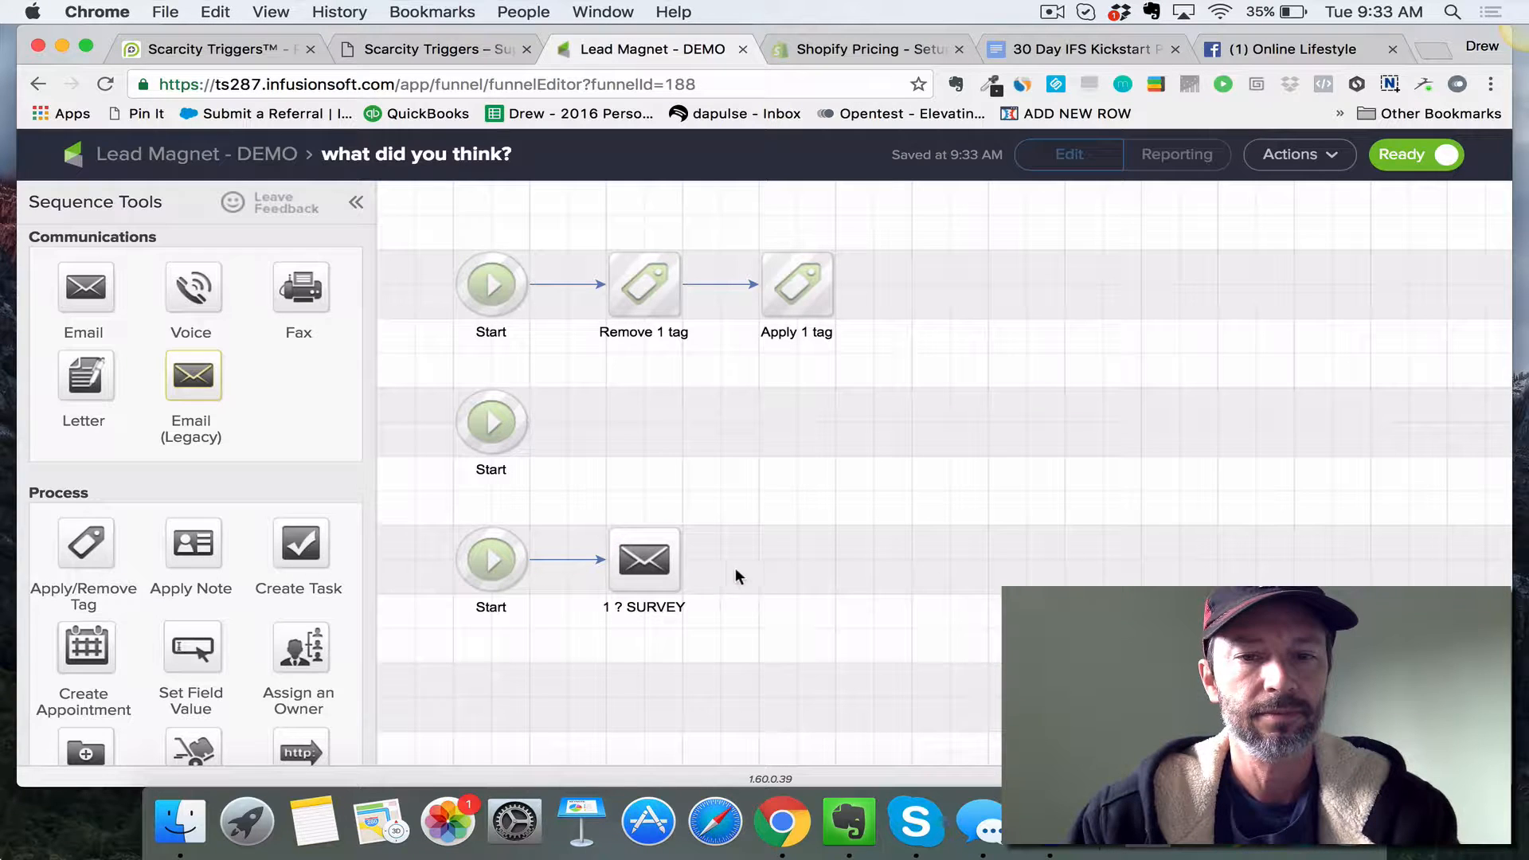
Step: Switch to PlusThis and add the Simple Email Survey feature from the Feature Library
click(219, 48)
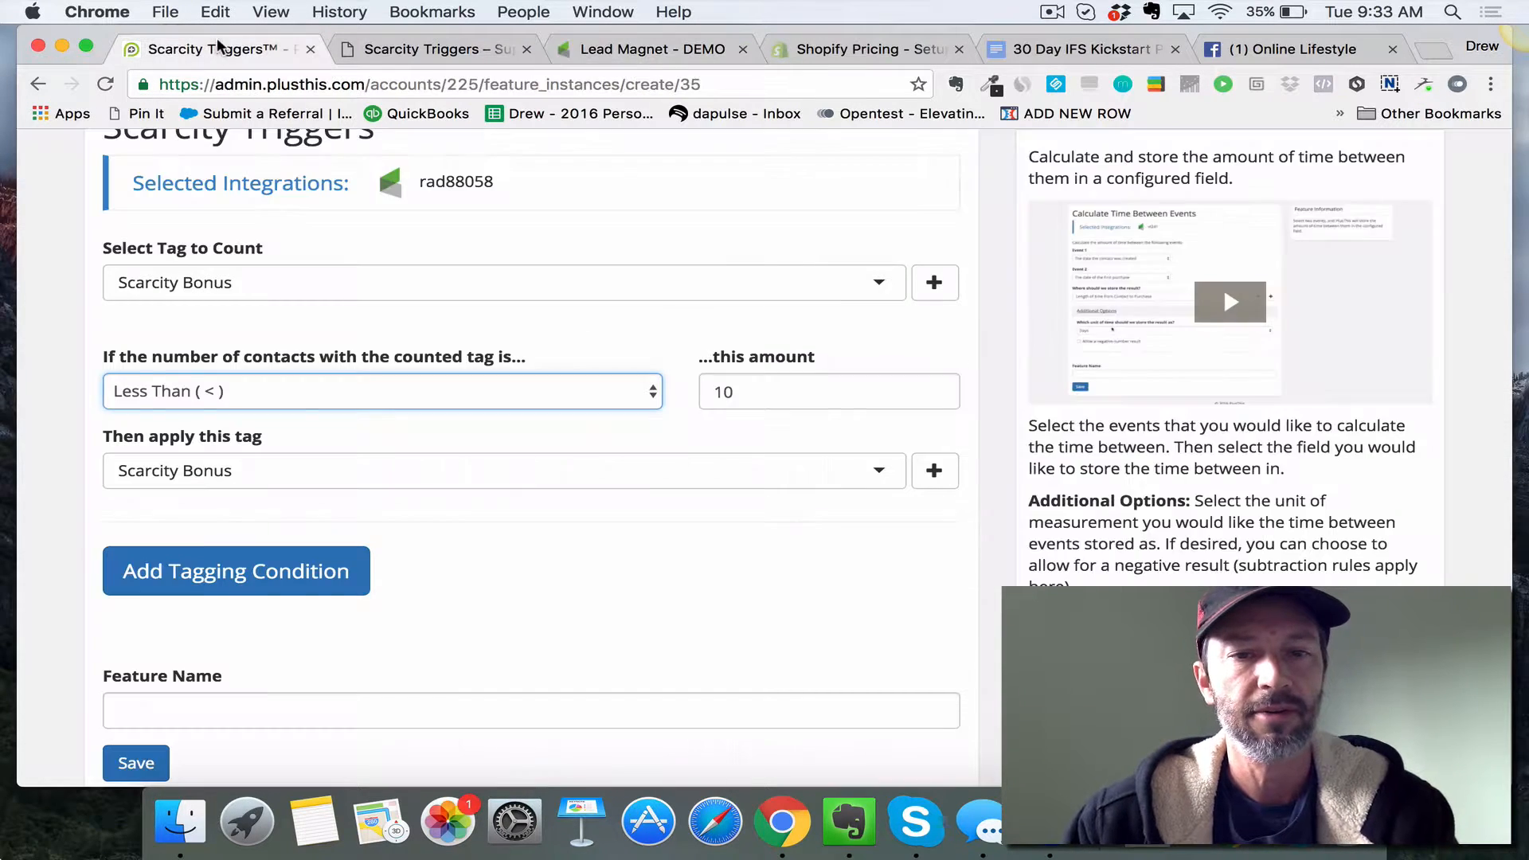
scroll(760, 261, down, 1)
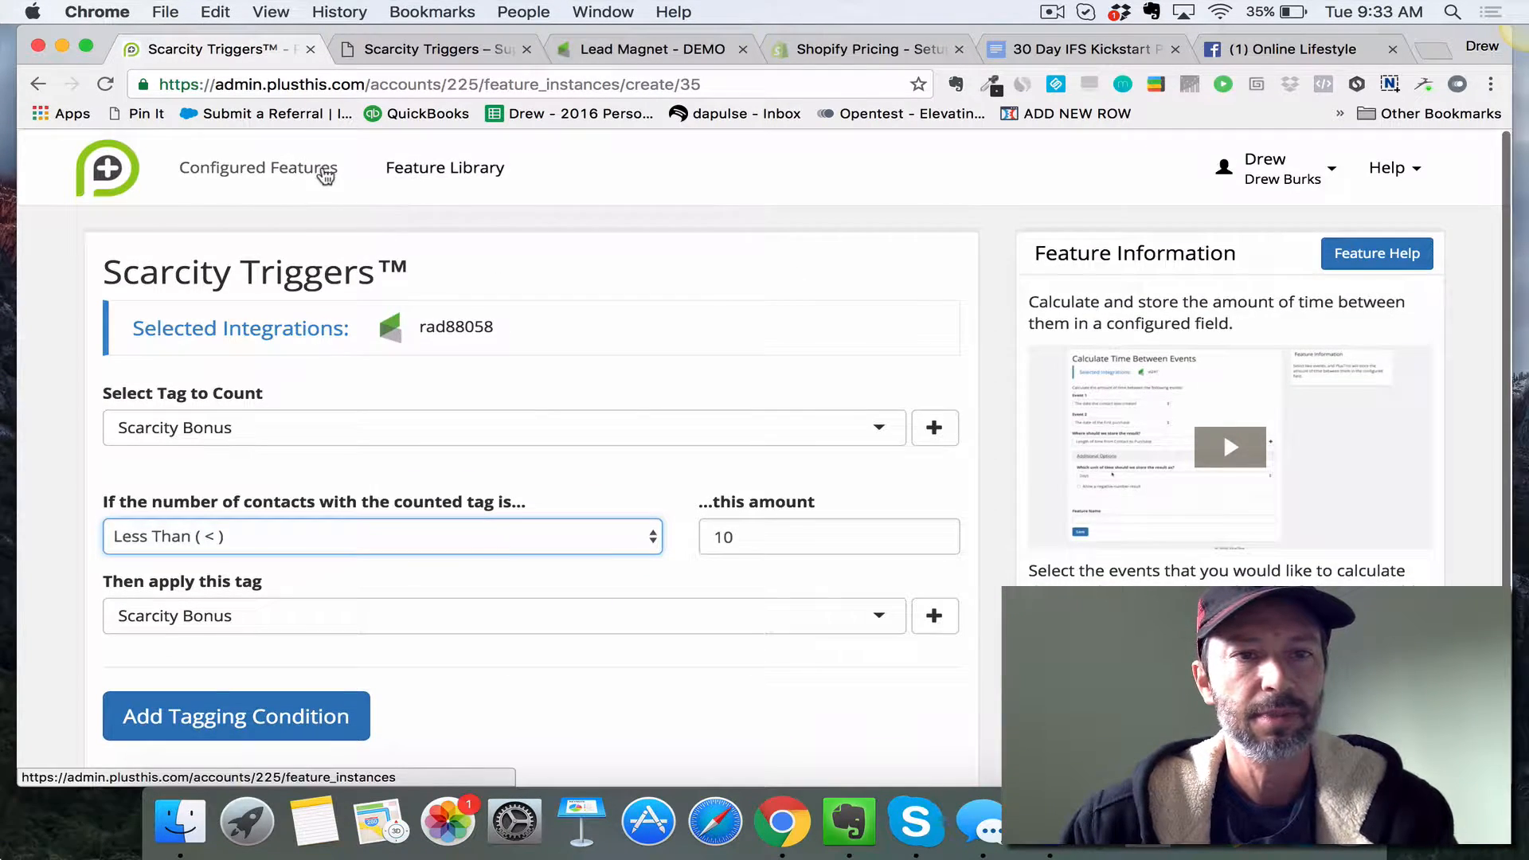
click(490, 168)
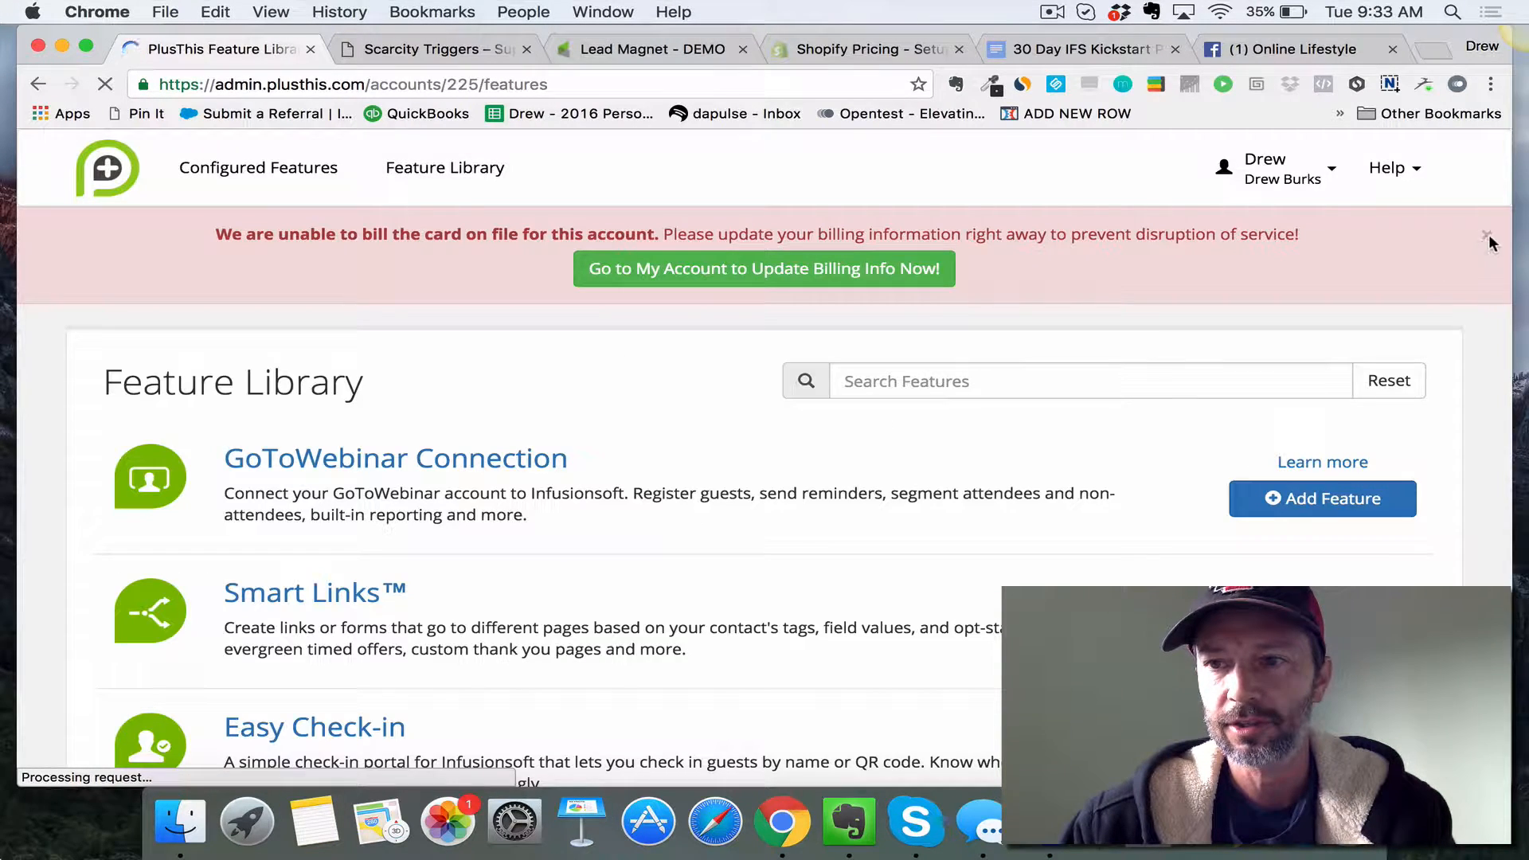
click(1487, 235)
scroll(980, 370, down, 10)
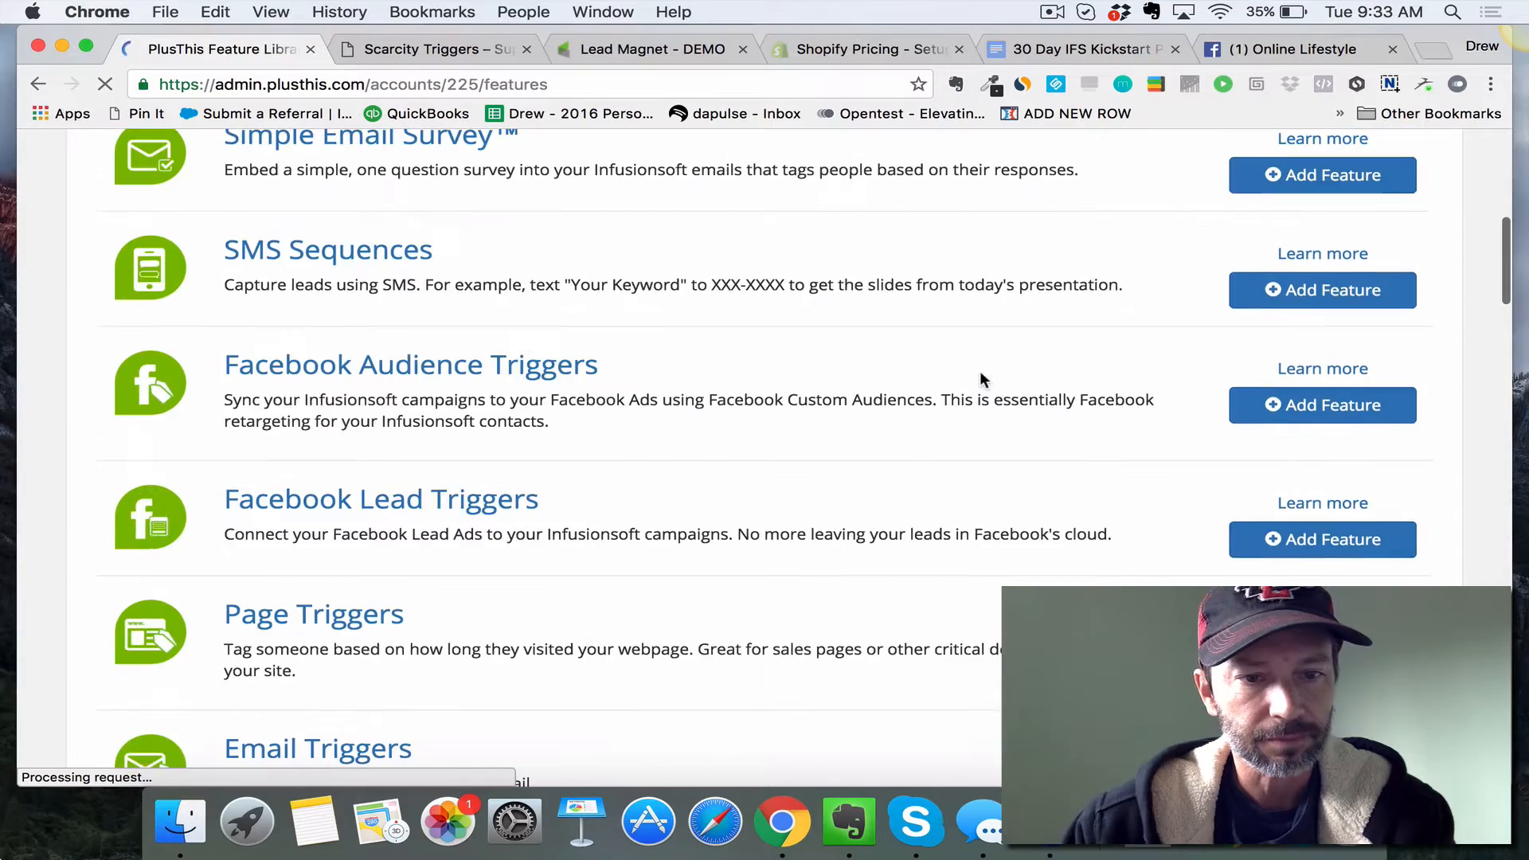
scroll(806, 580, down, 5)
scroll(807, 581, down, 15)
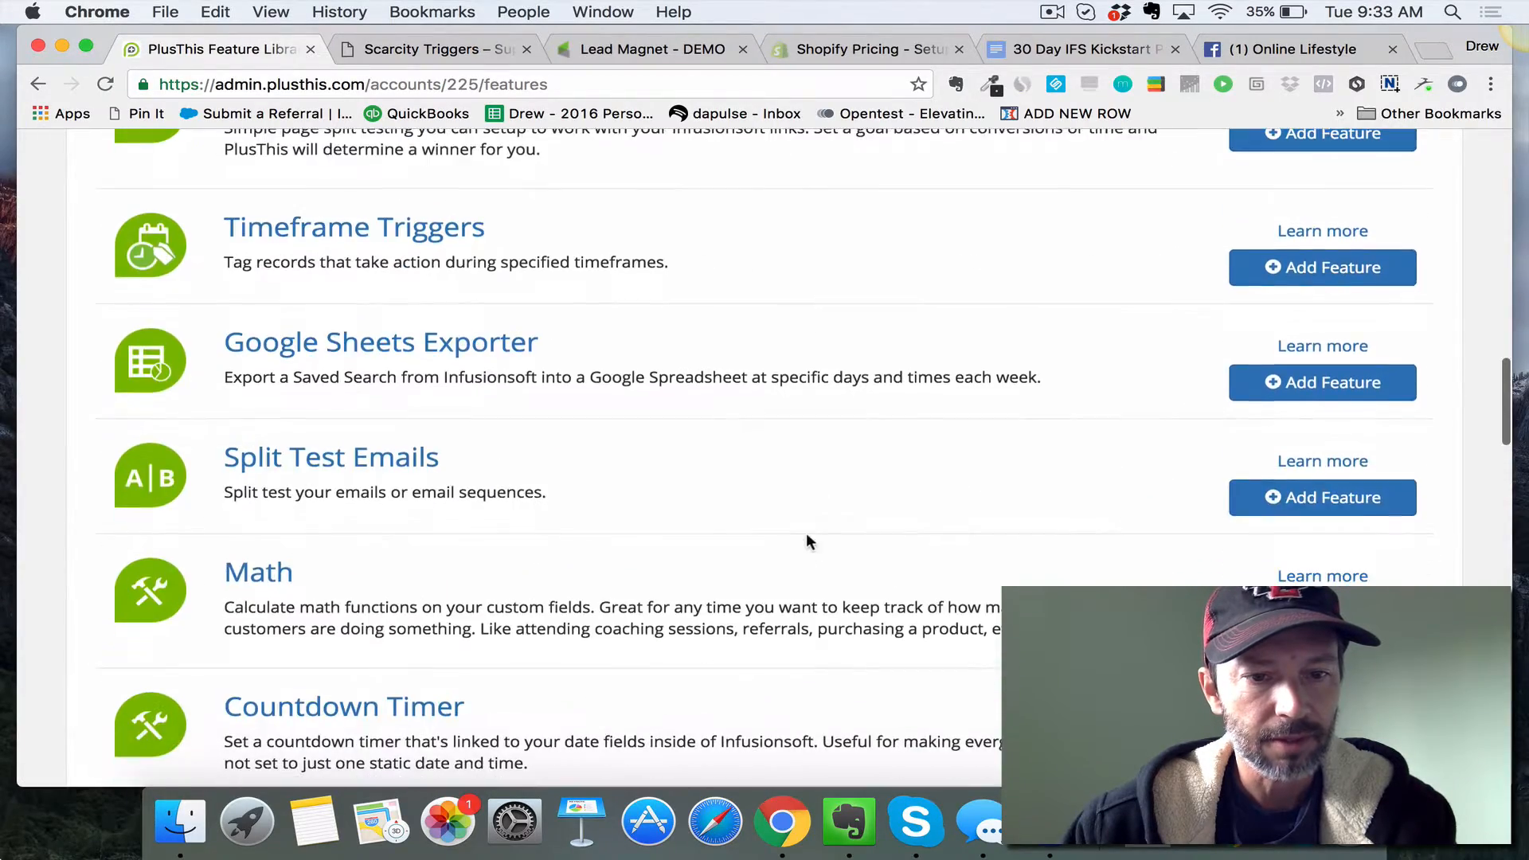
scroll(811, 532, down, 4)
scroll(811, 532, up, 10)
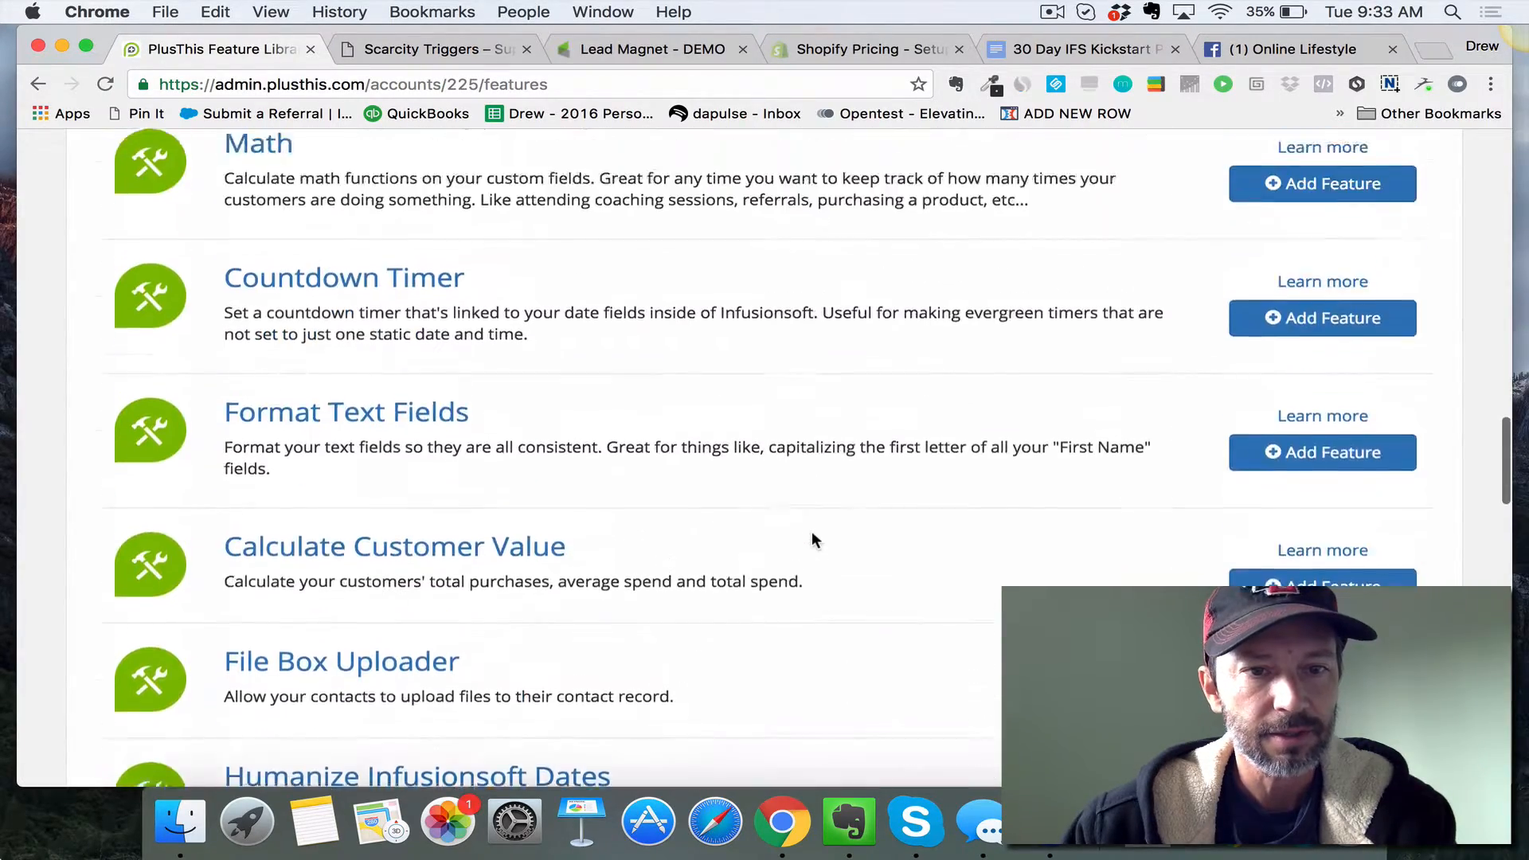
scroll(810, 532, up, 10)
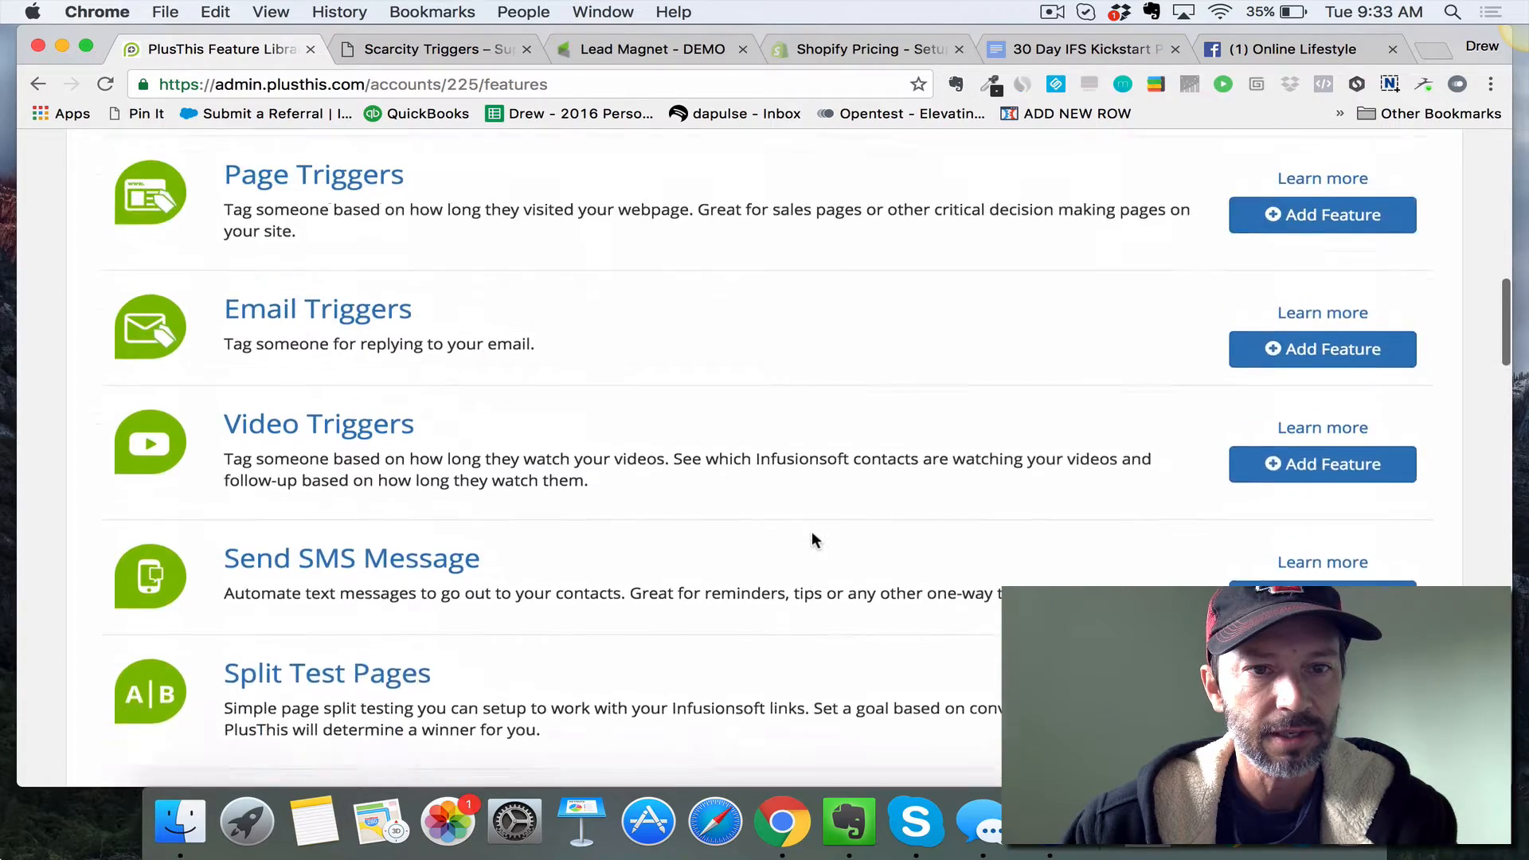
scroll(811, 532, up, 8)
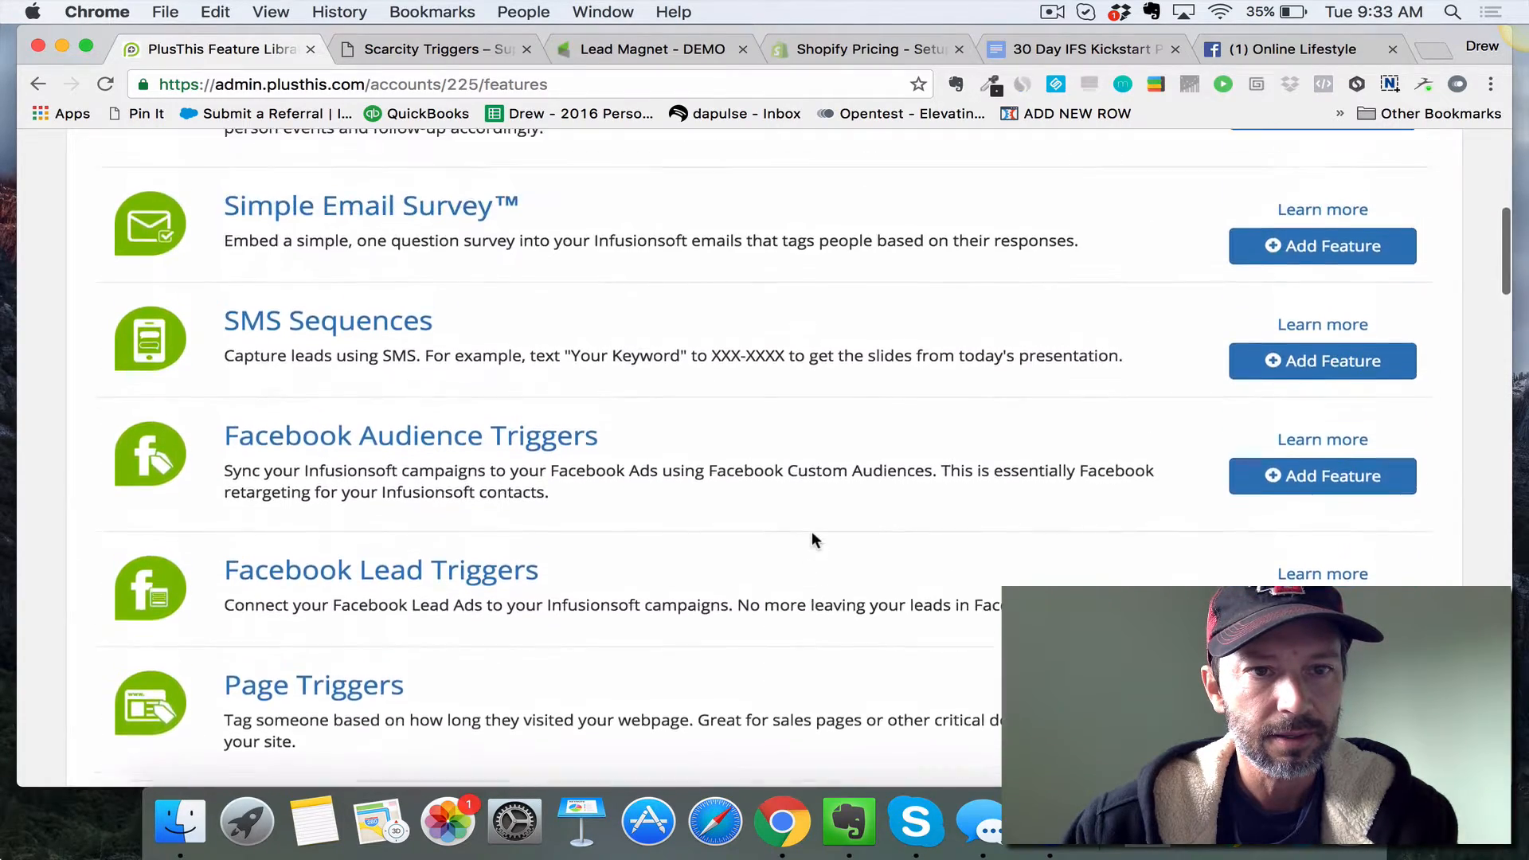
click(1338, 379)
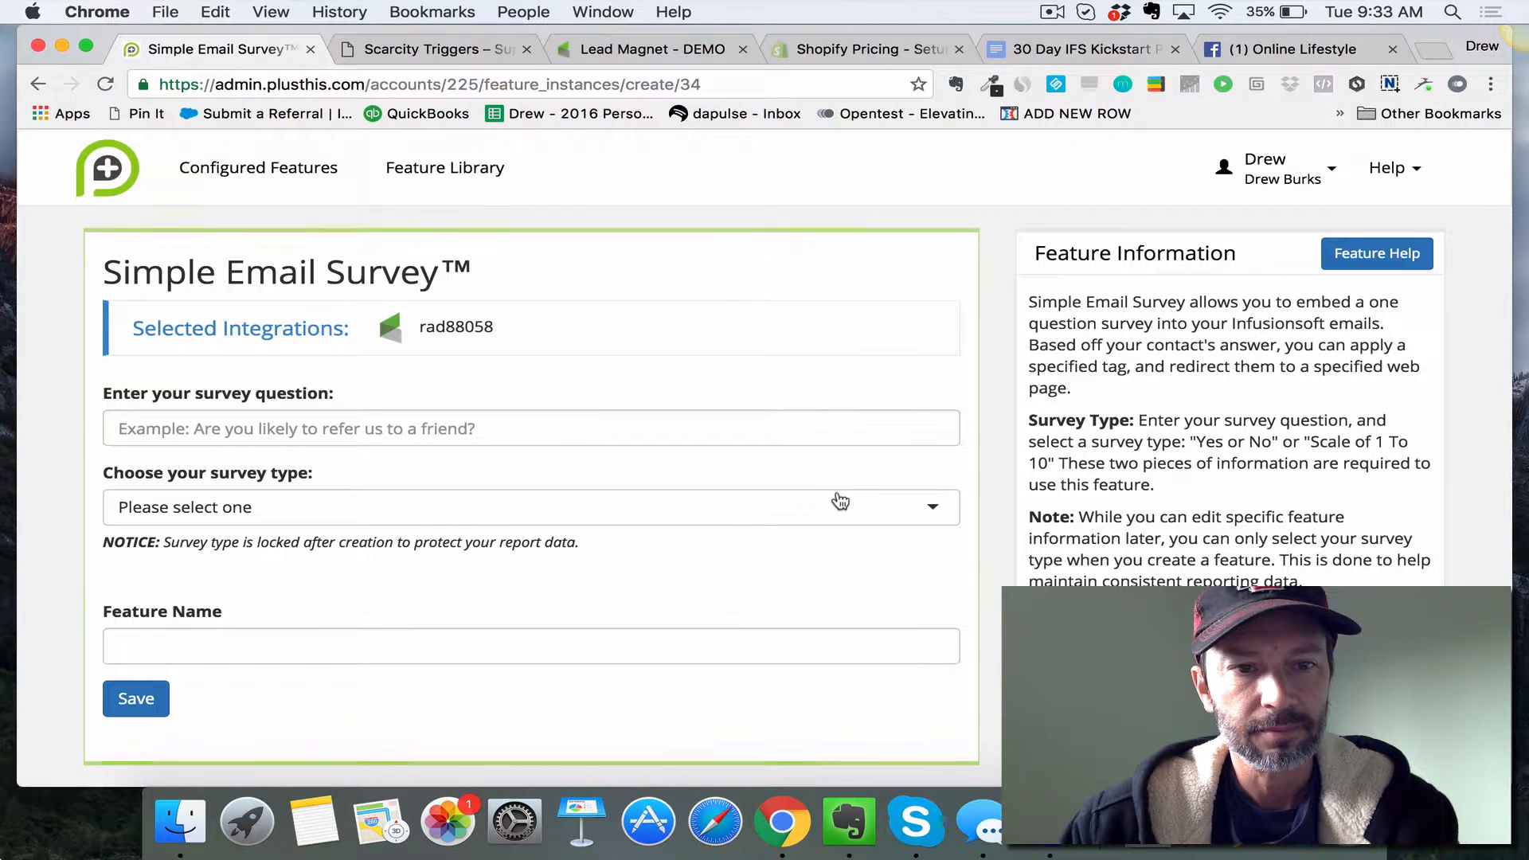
Step: Enter the survey question "What did you think of the LM XYZ" and set the survey type to Scale: 1-10
click(587, 437)
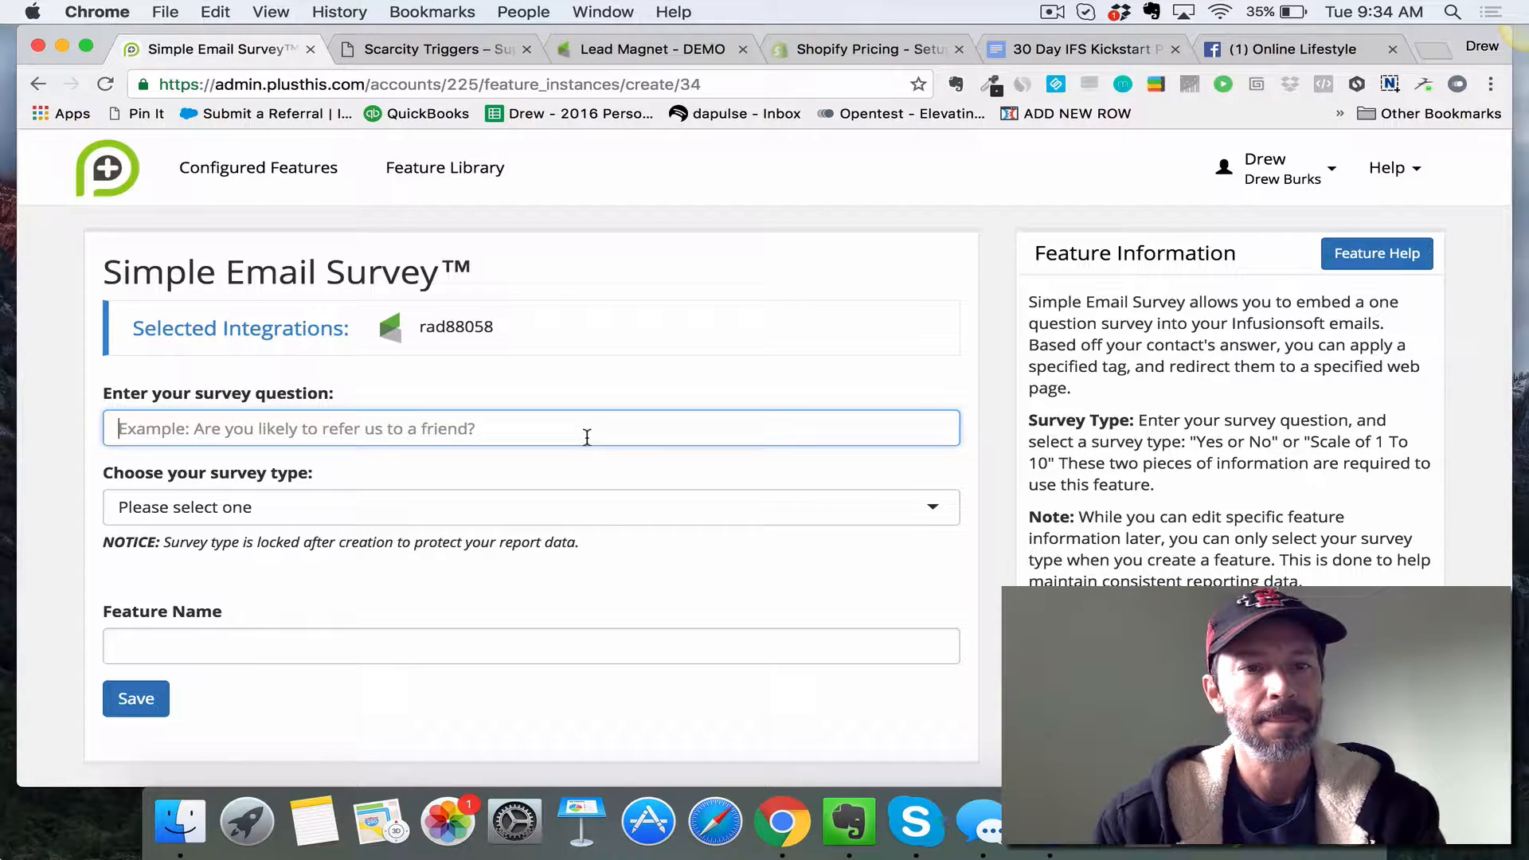
text(What did you think of the LM XYZ)
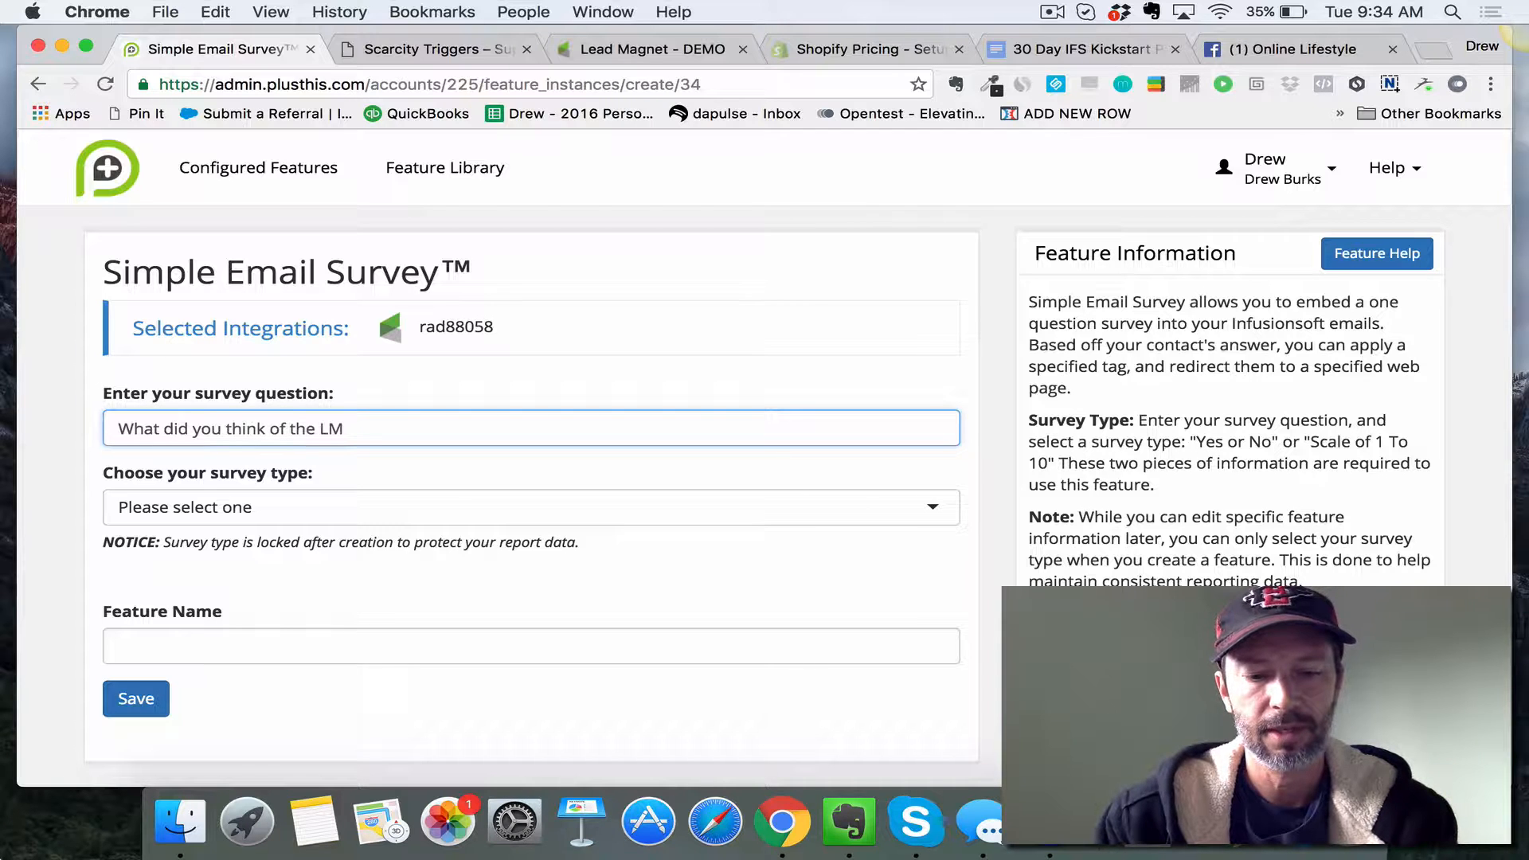
click(519, 510)
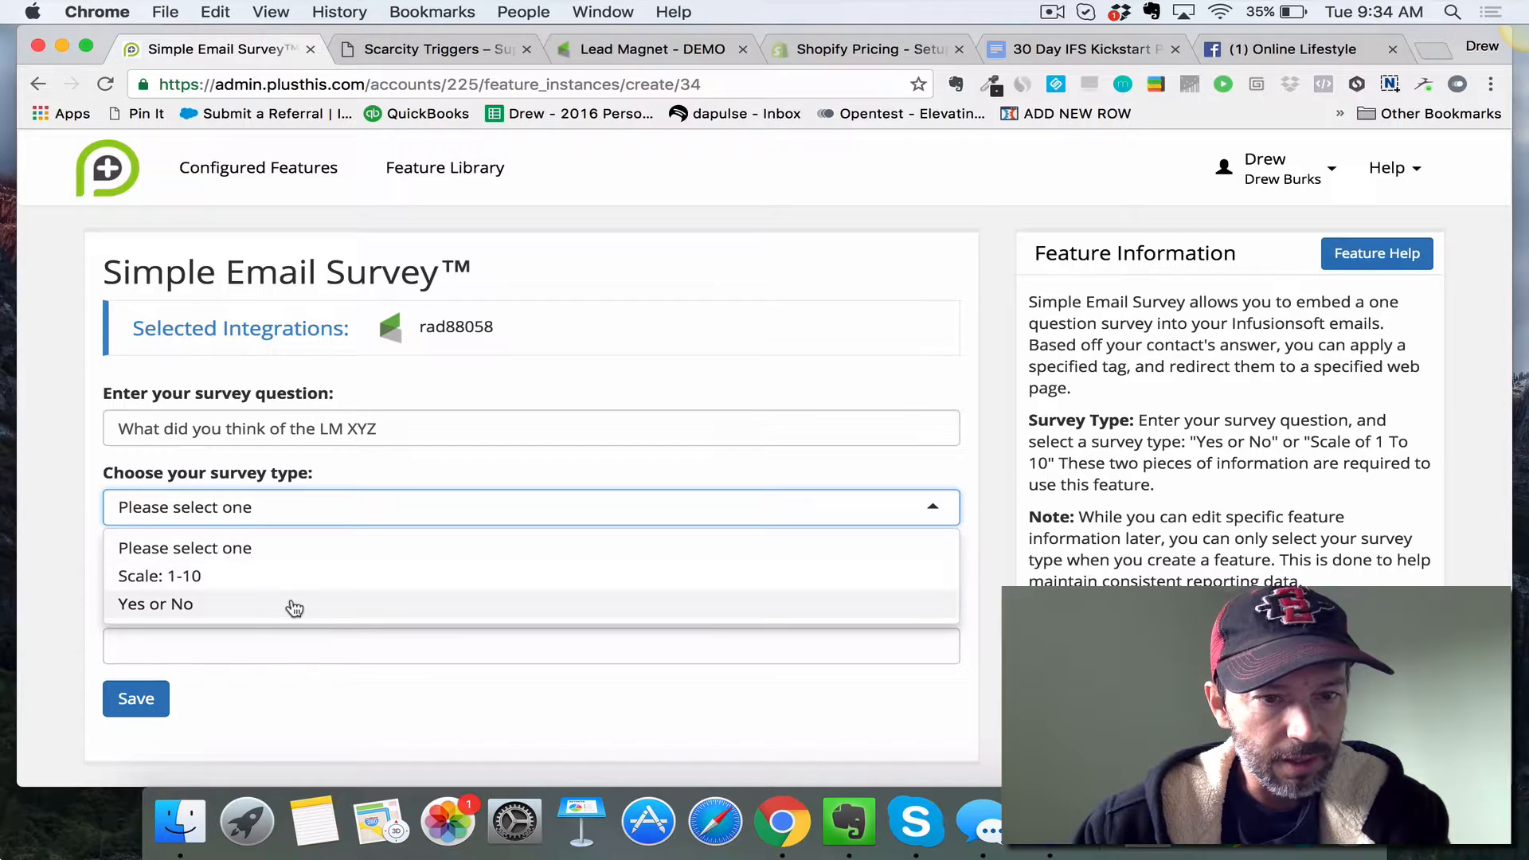
click(227, 582)
Step: Describe the scale's lower numbers as "Hated It" and its higher numbers as "Loved It"
scroll(540, 605, down, 5)
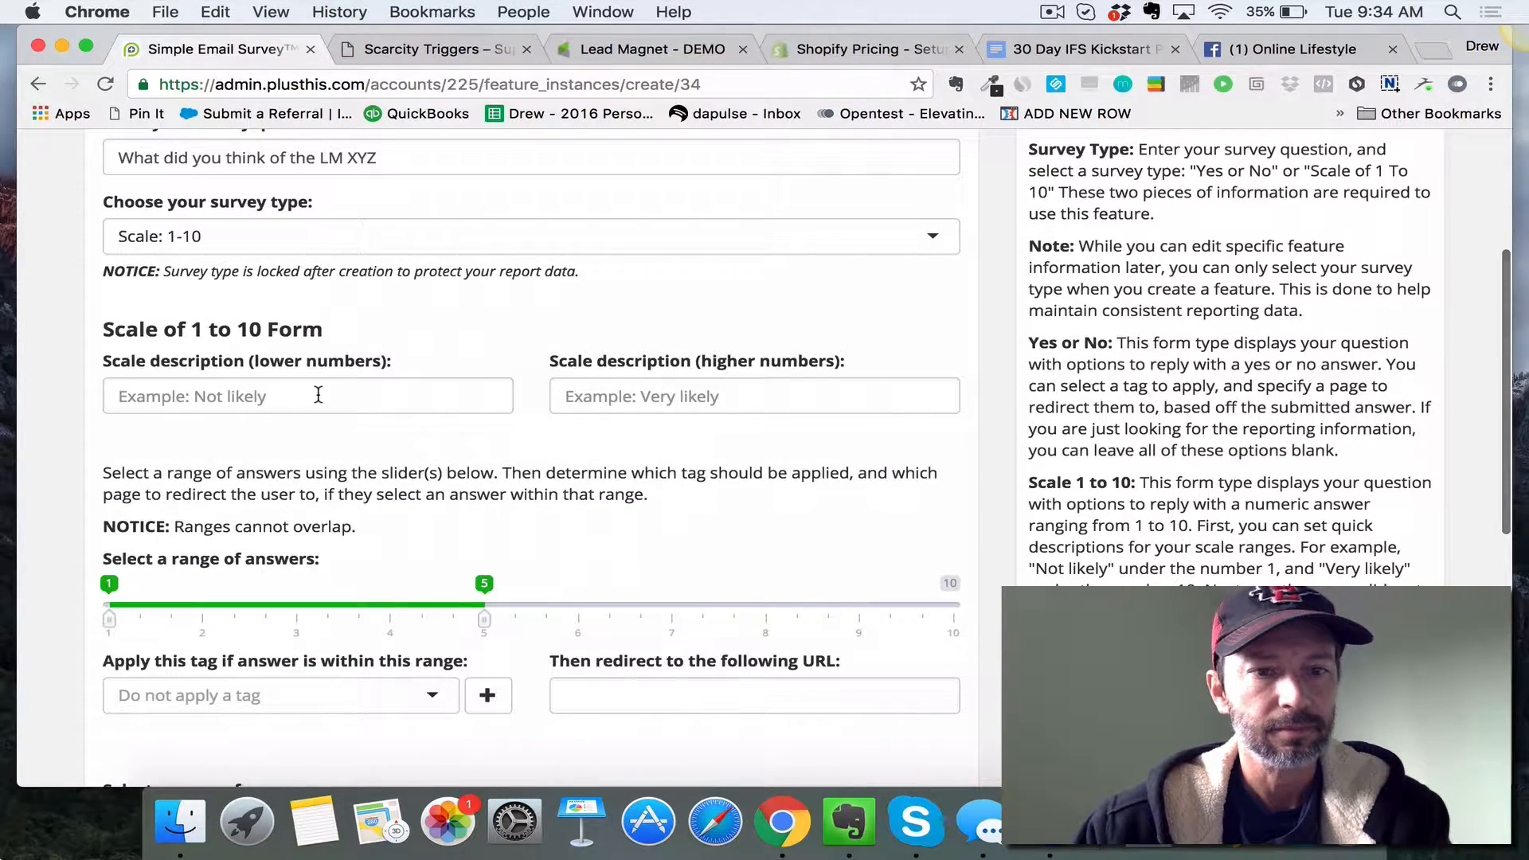
click(318, 396)
text(Loved It)
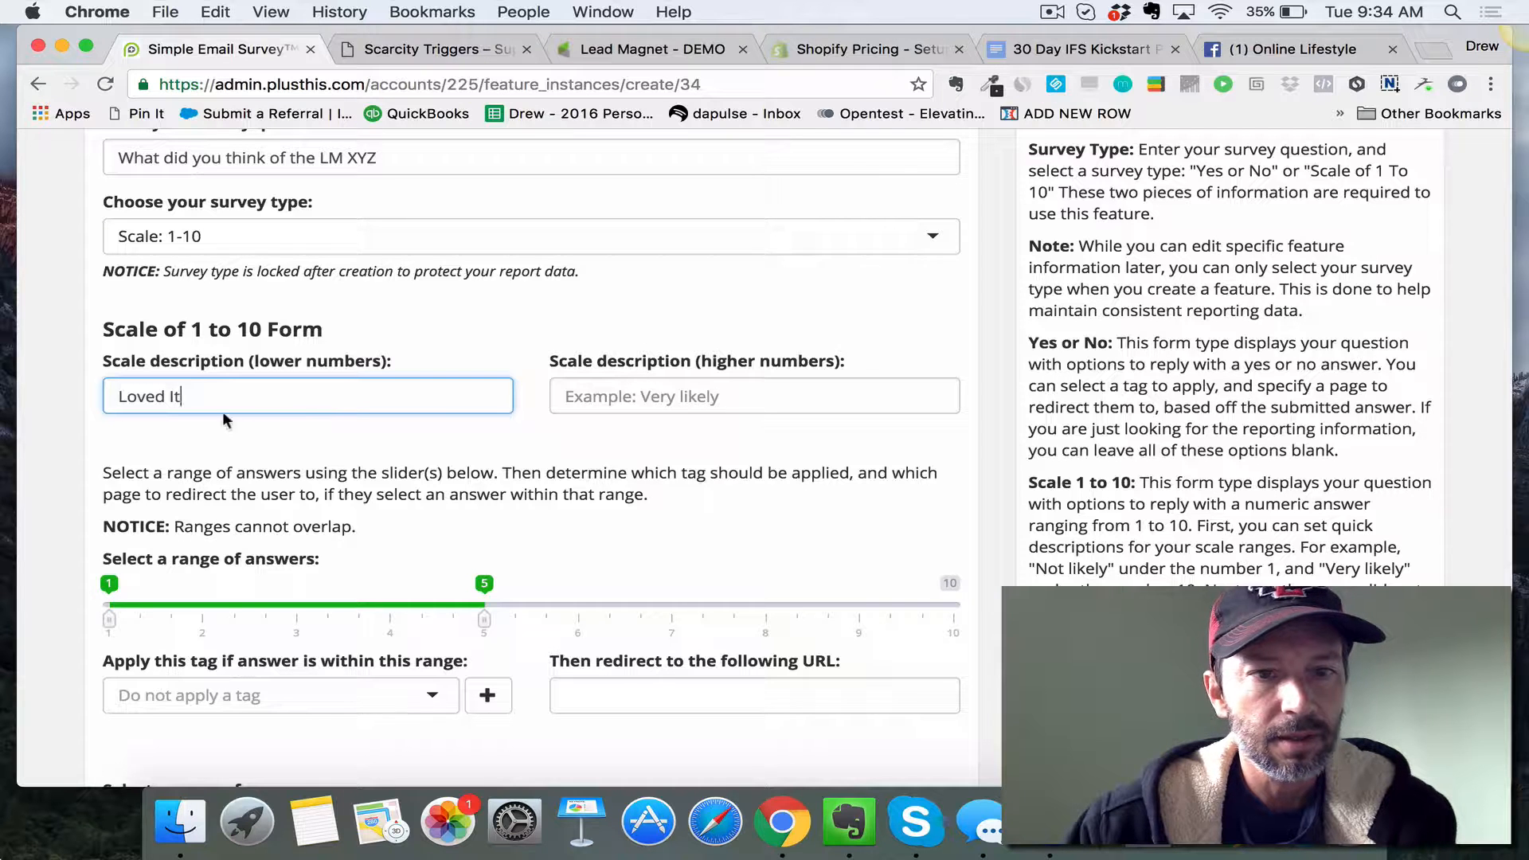
triple_click(198, 396)
text(Hat)
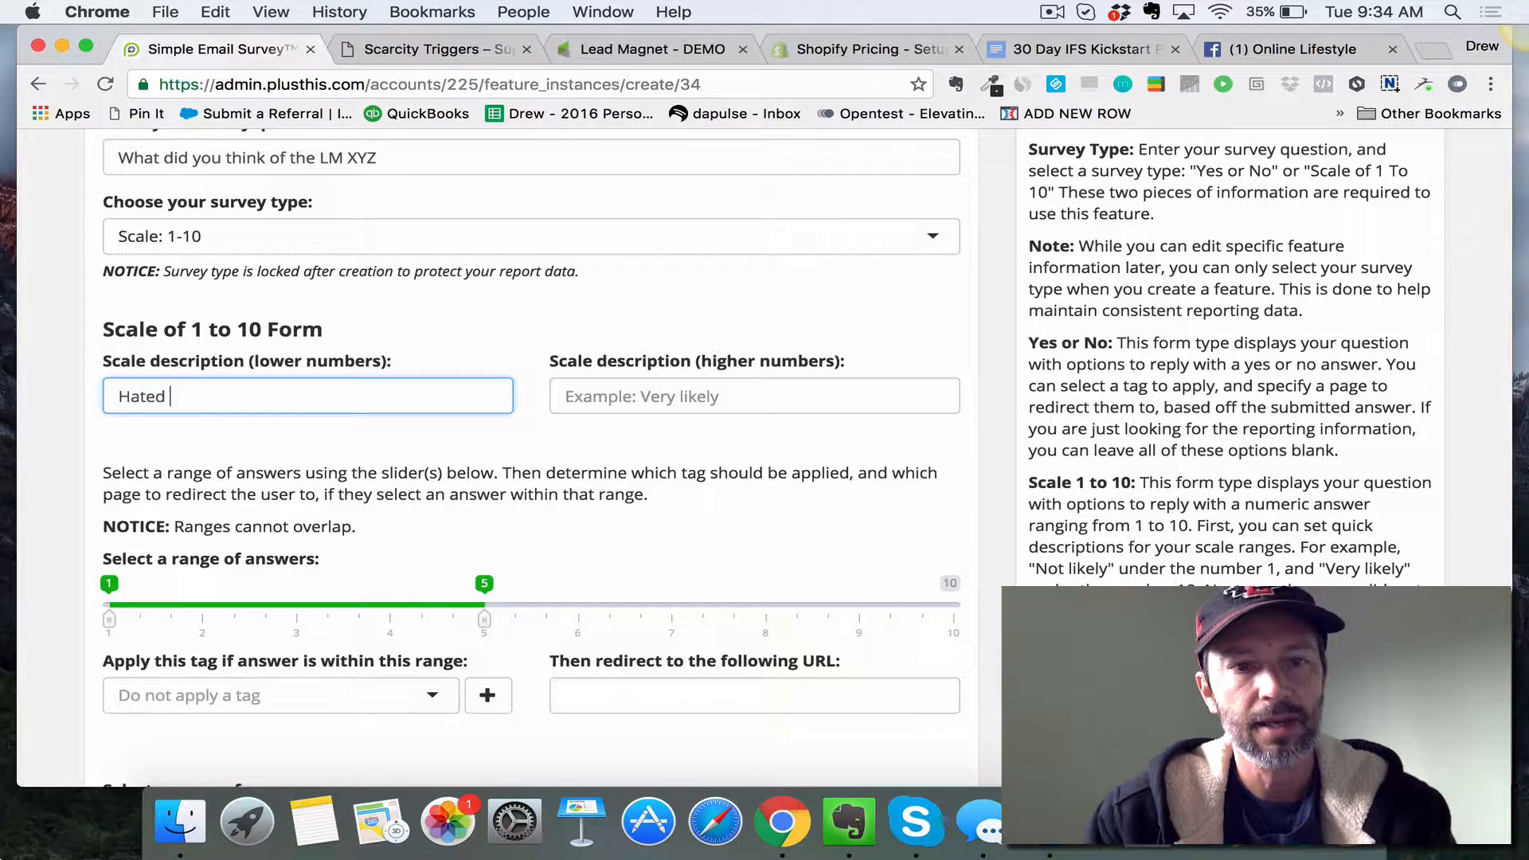
key(Tab)
text(Love)
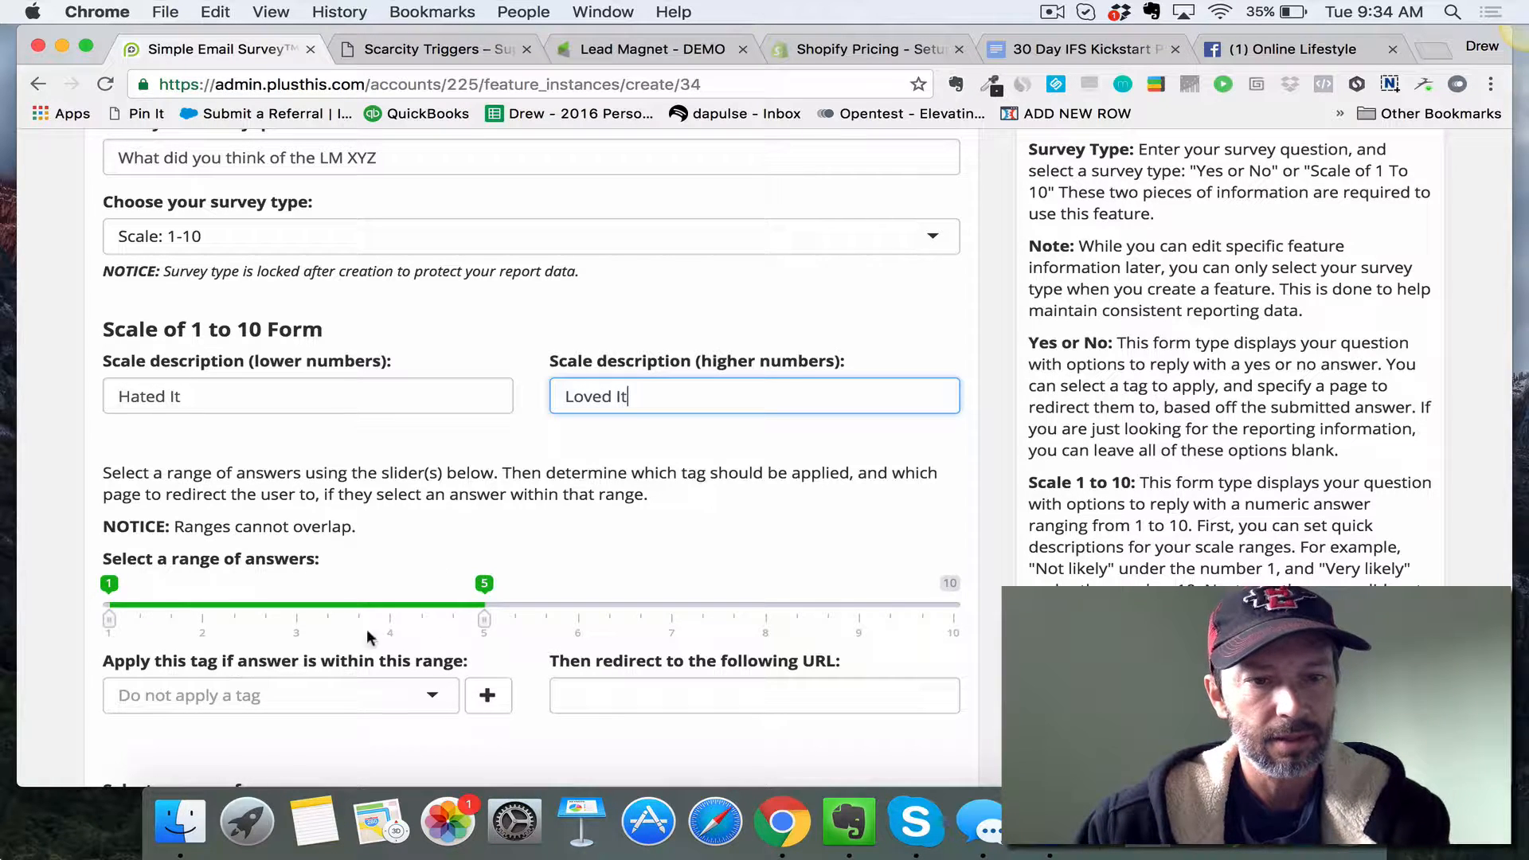
Step: Create an uncategorized Infusionsoft tag "Hated it" to apply for answers in the 1 to 5 range
scroll(446, 558, down, 2)
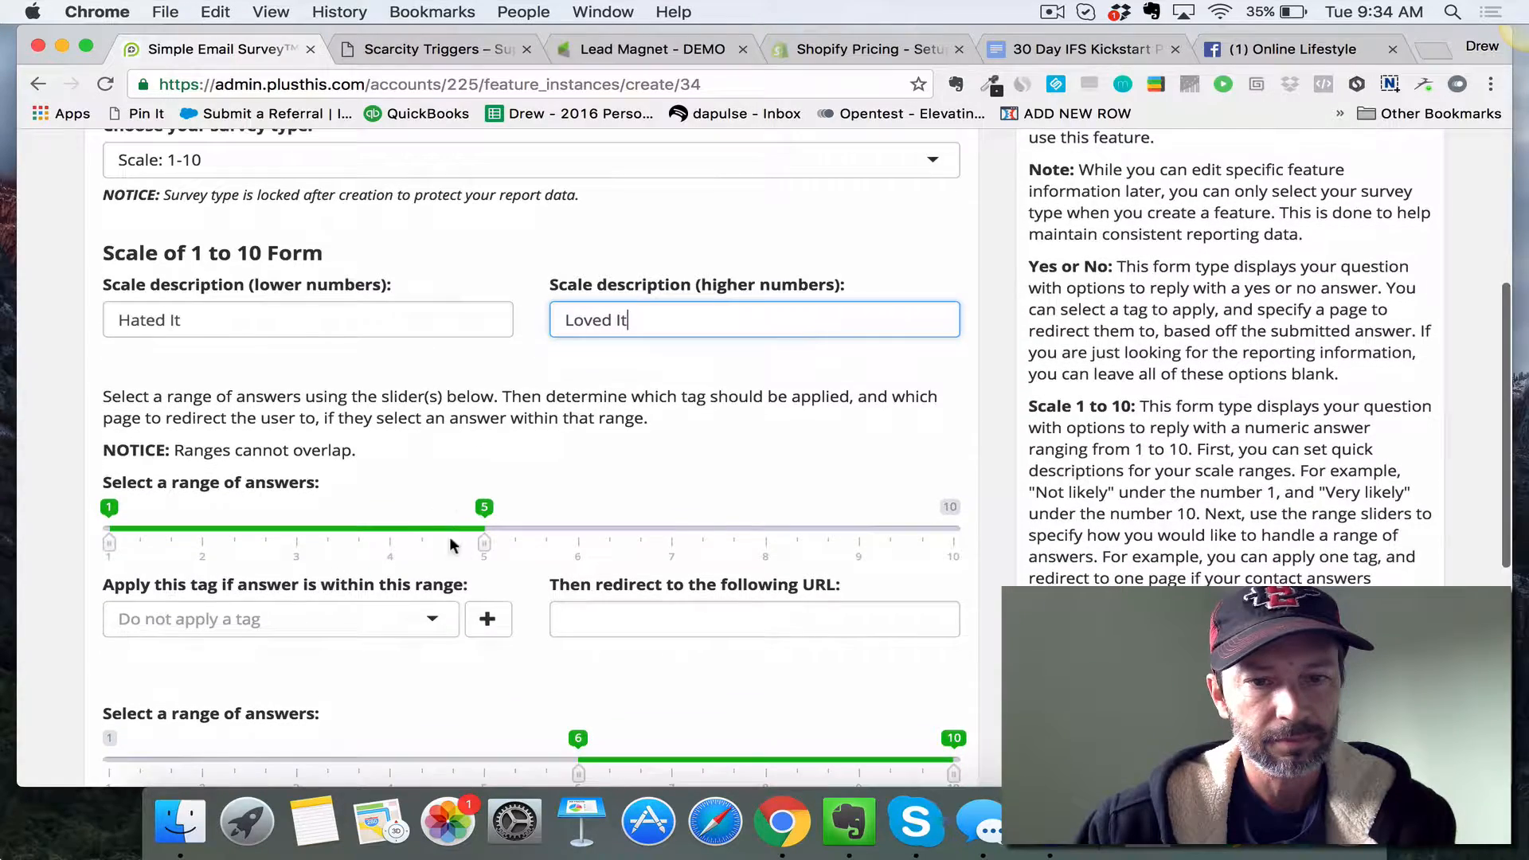
scroll(478, 615, down, 2)
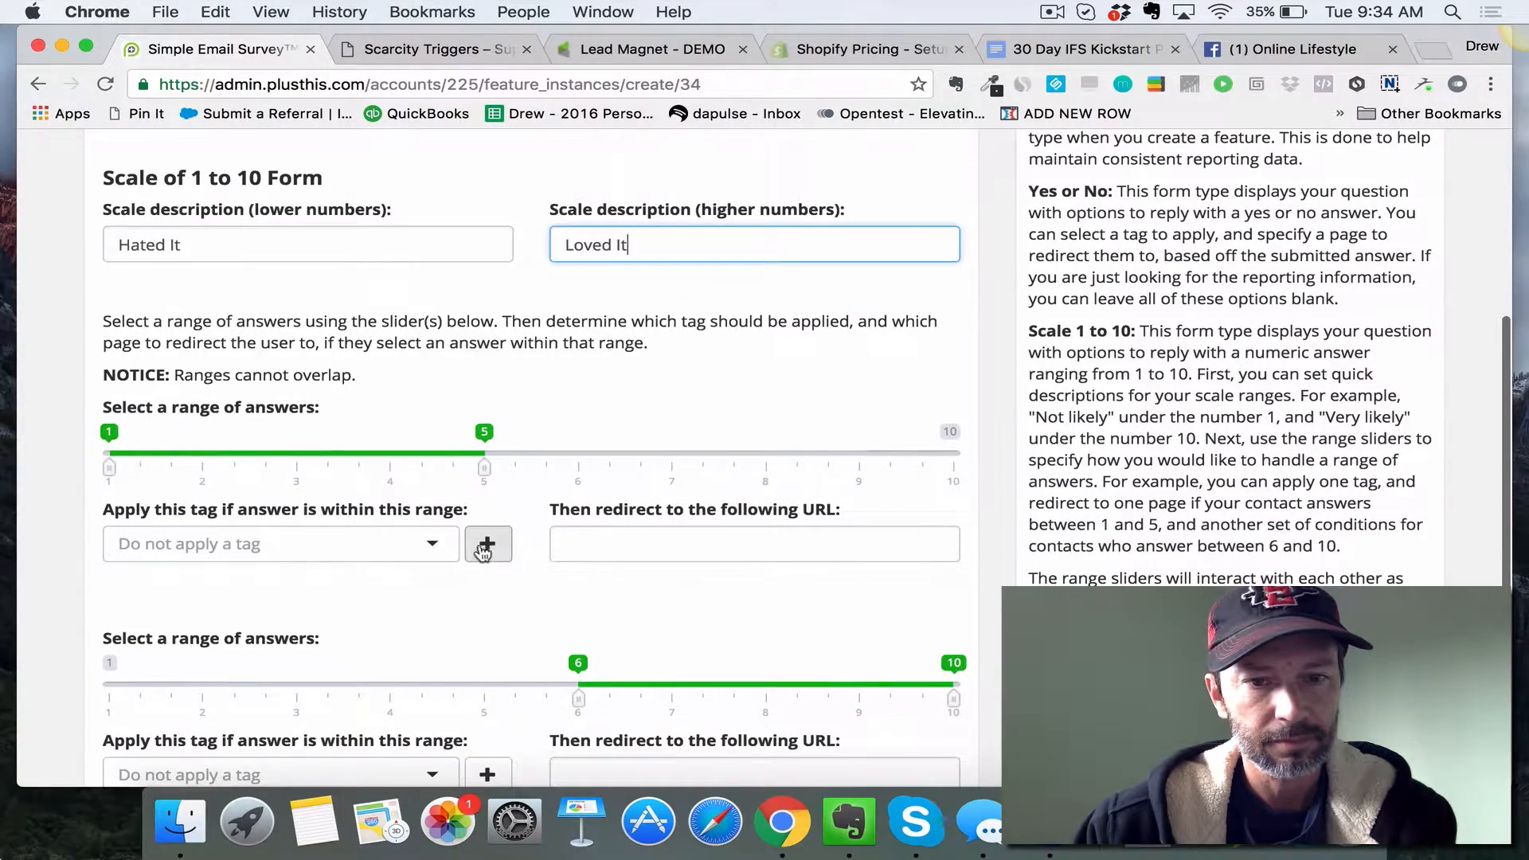
click(485, 547)
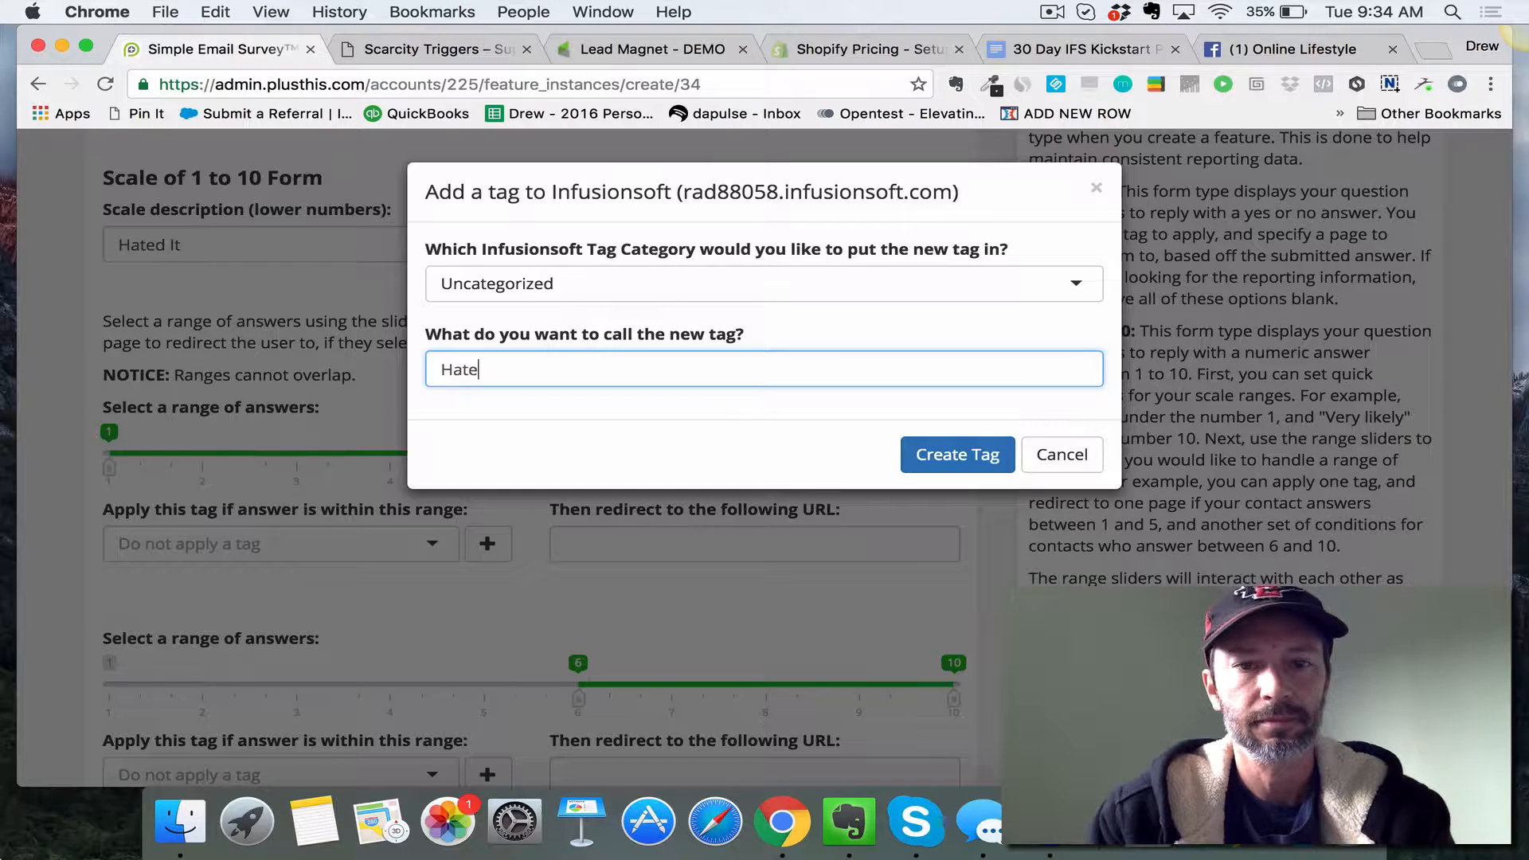
click(1072, 287)
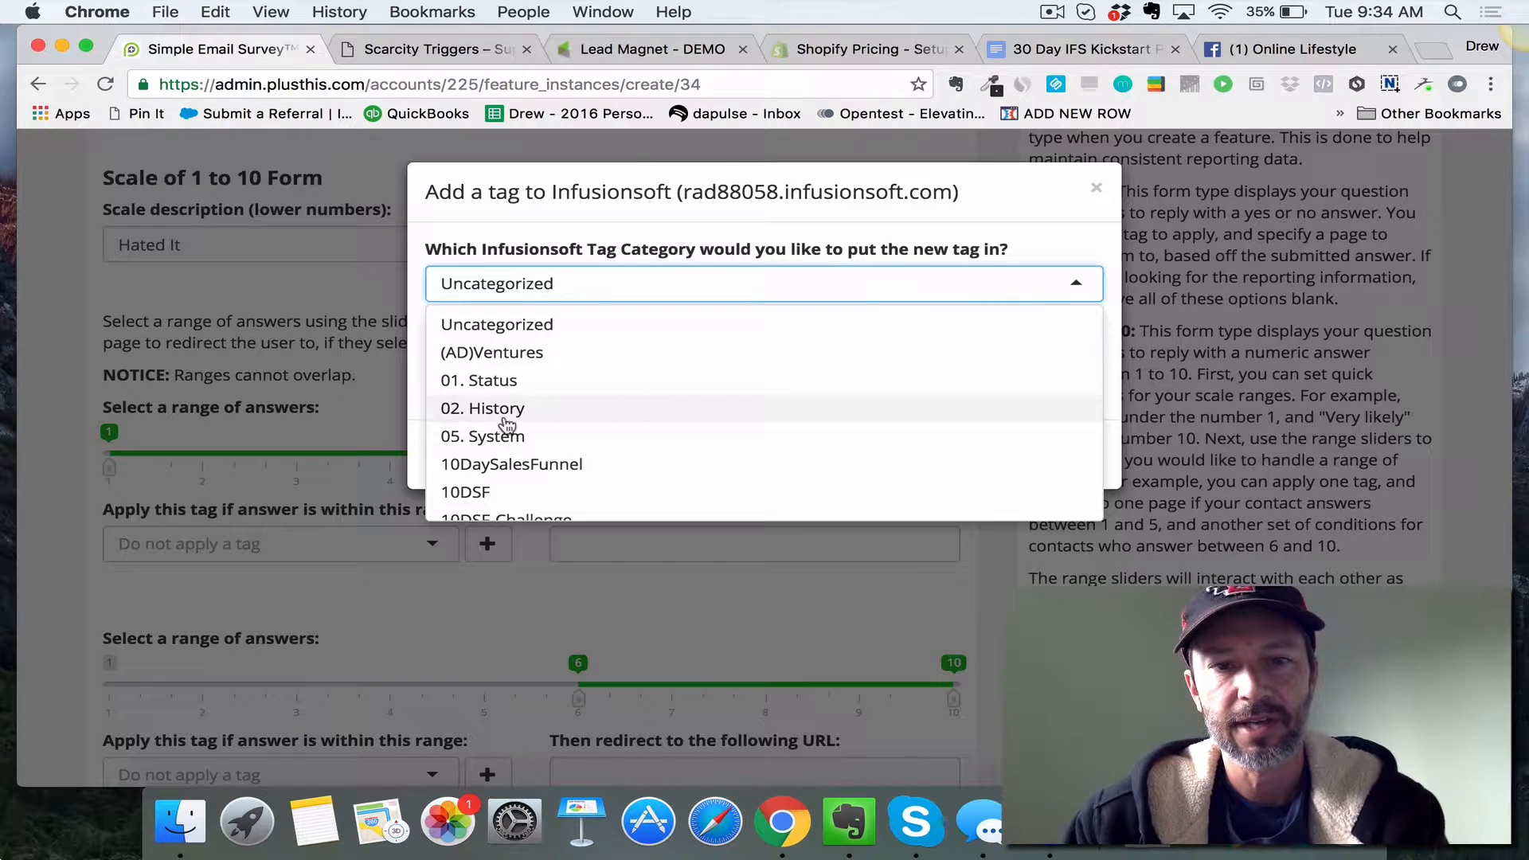
scroll(510, 419, down, 10)
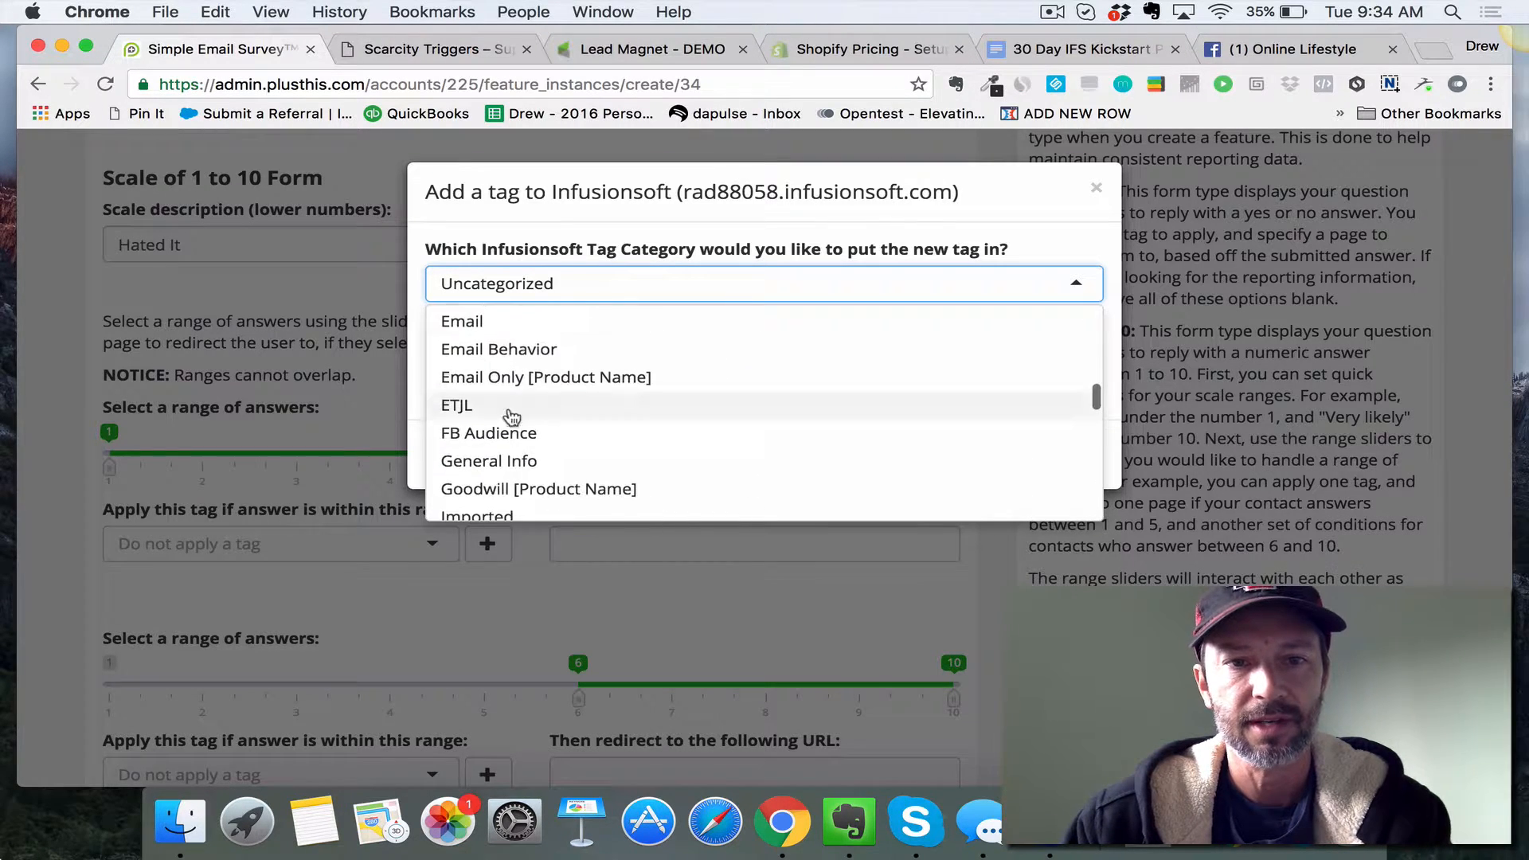
click(548, 270)
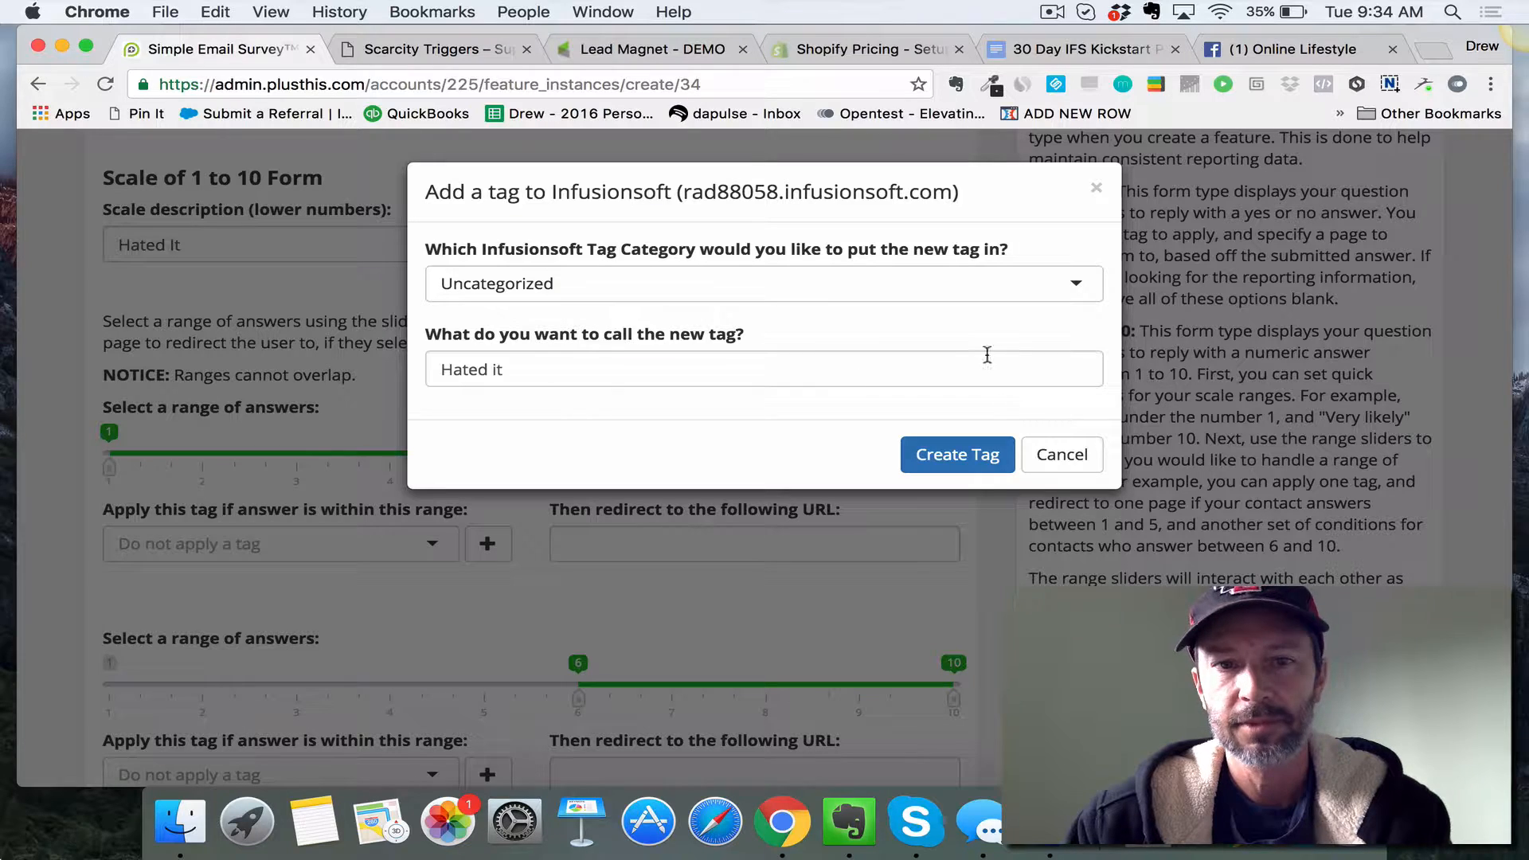
click(952, 454)
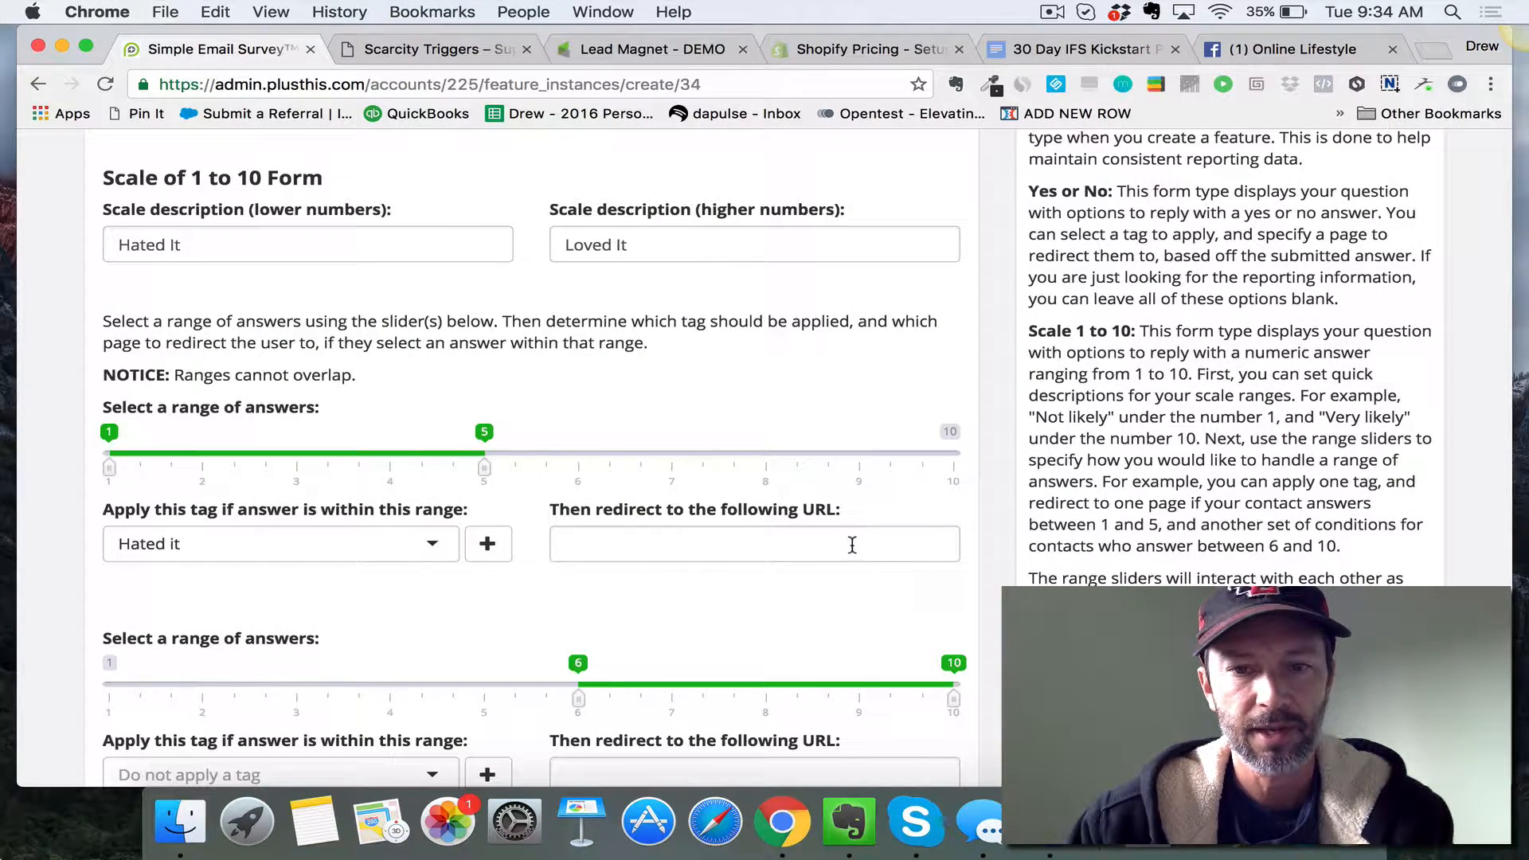
scroll(671, 612, down, 3)
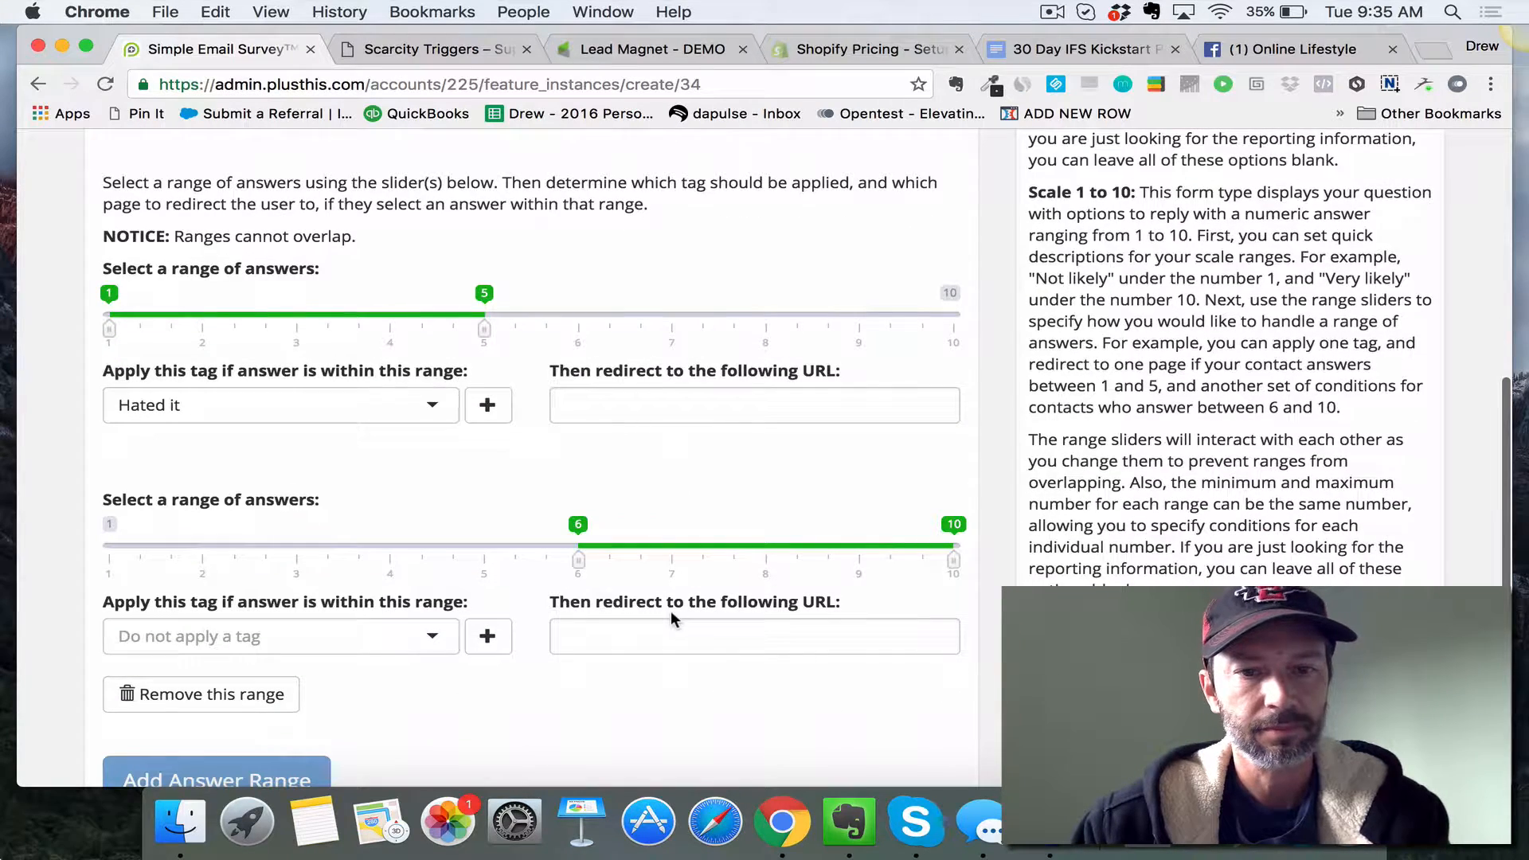
click(608, 402)
text(www.cnn.com)
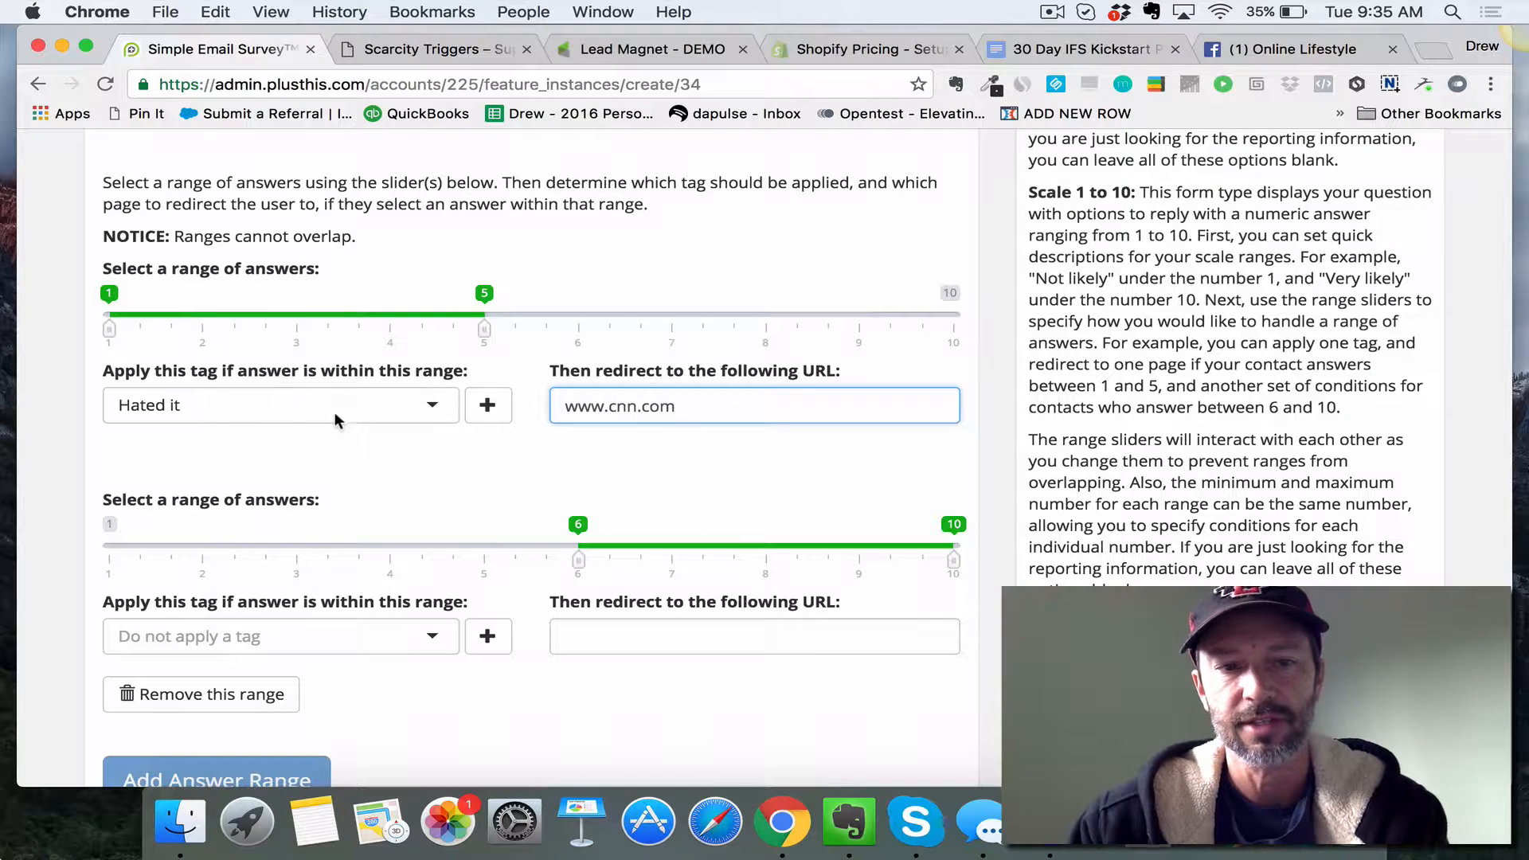
scroll(335, 412, down, 5)
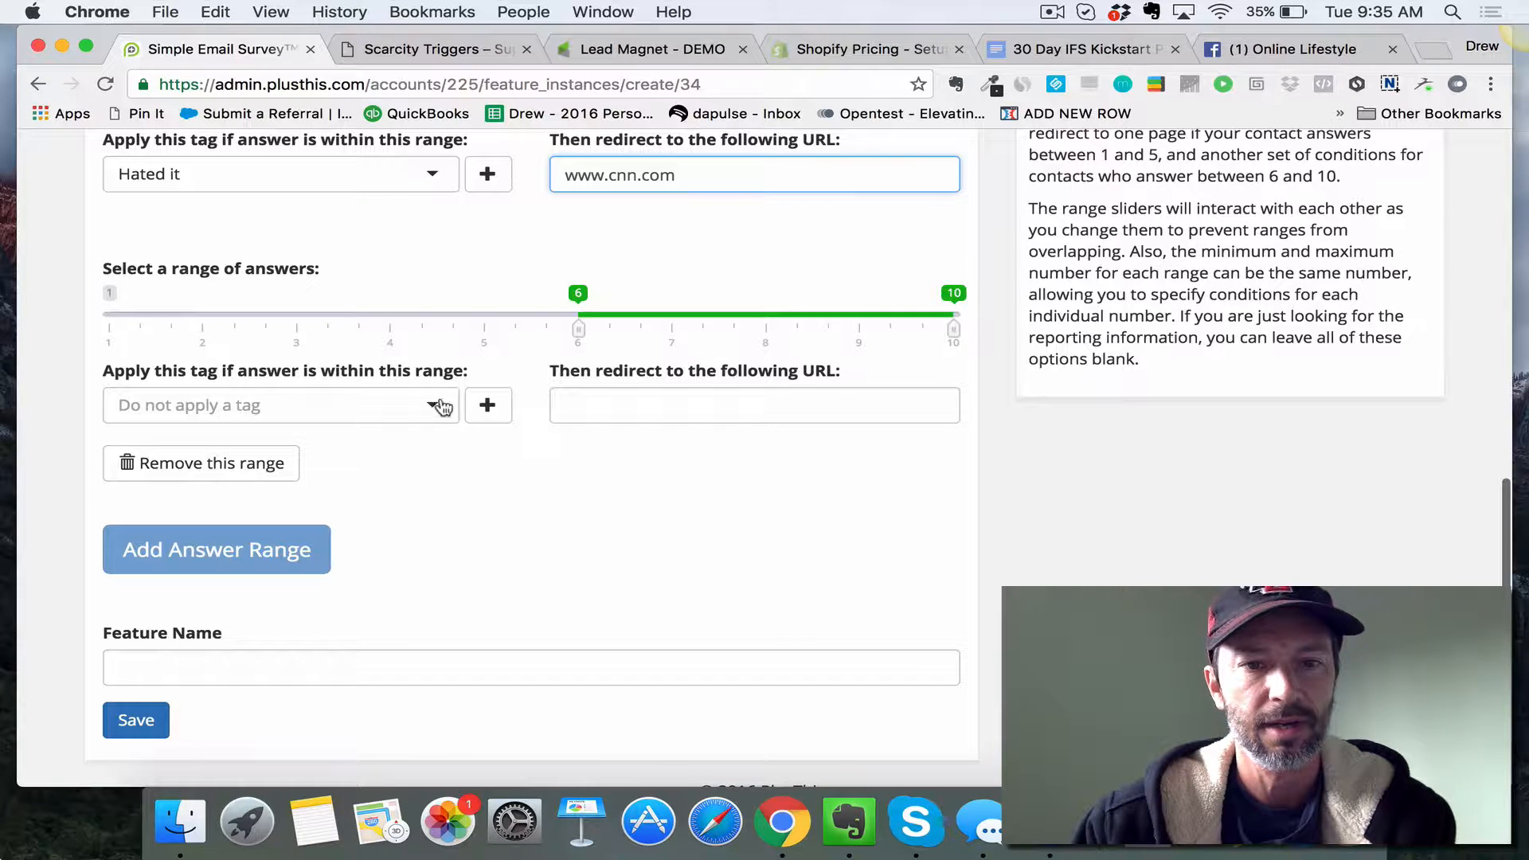
click(488, 405)
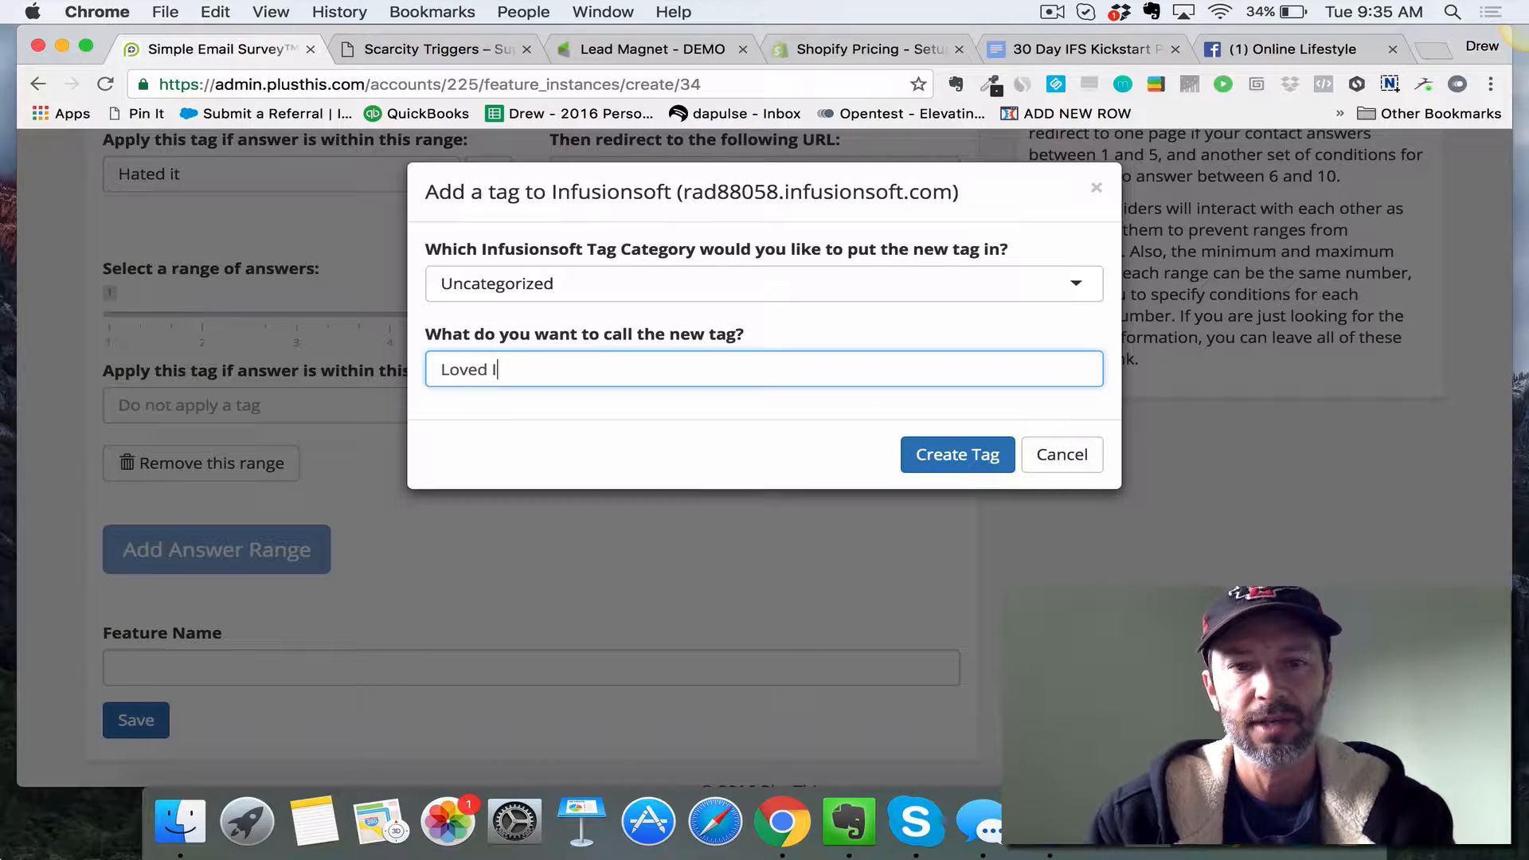
click(980, 456)
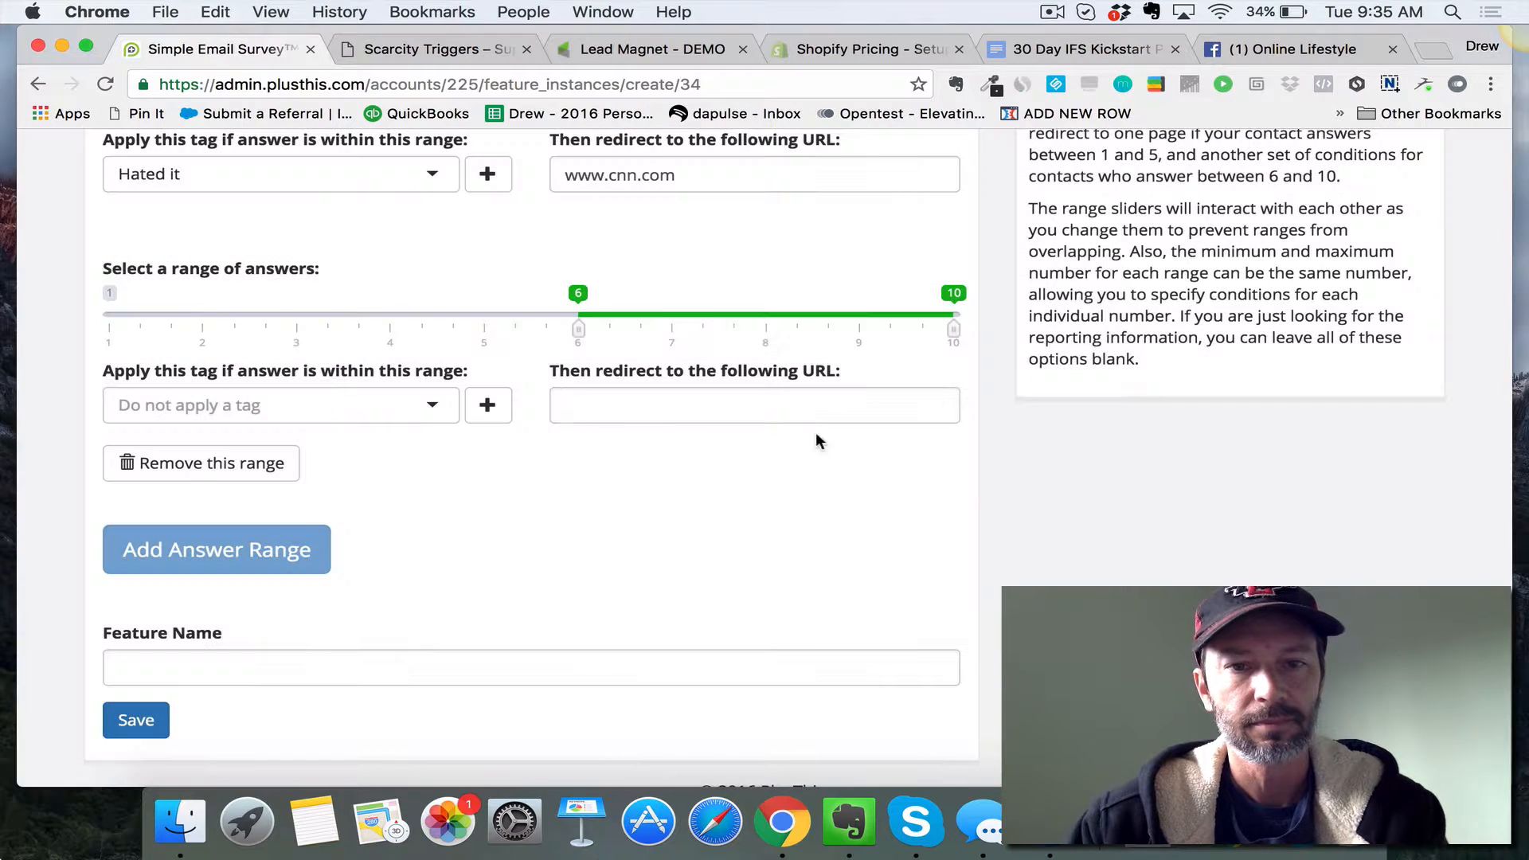
click(610, 402)
text(www.onlinelifestyle.info)
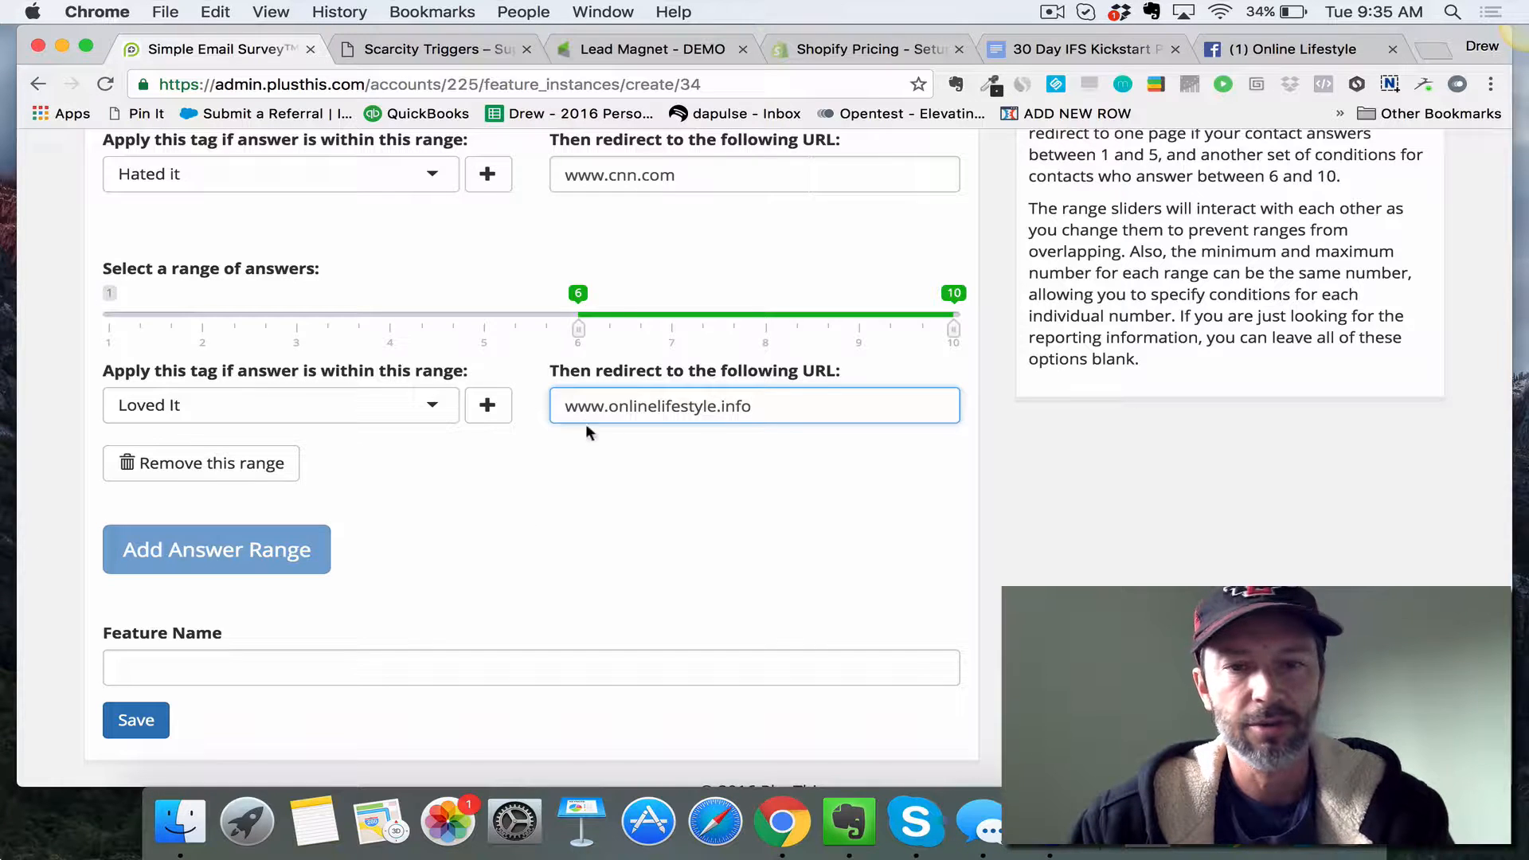
click(677, 555)
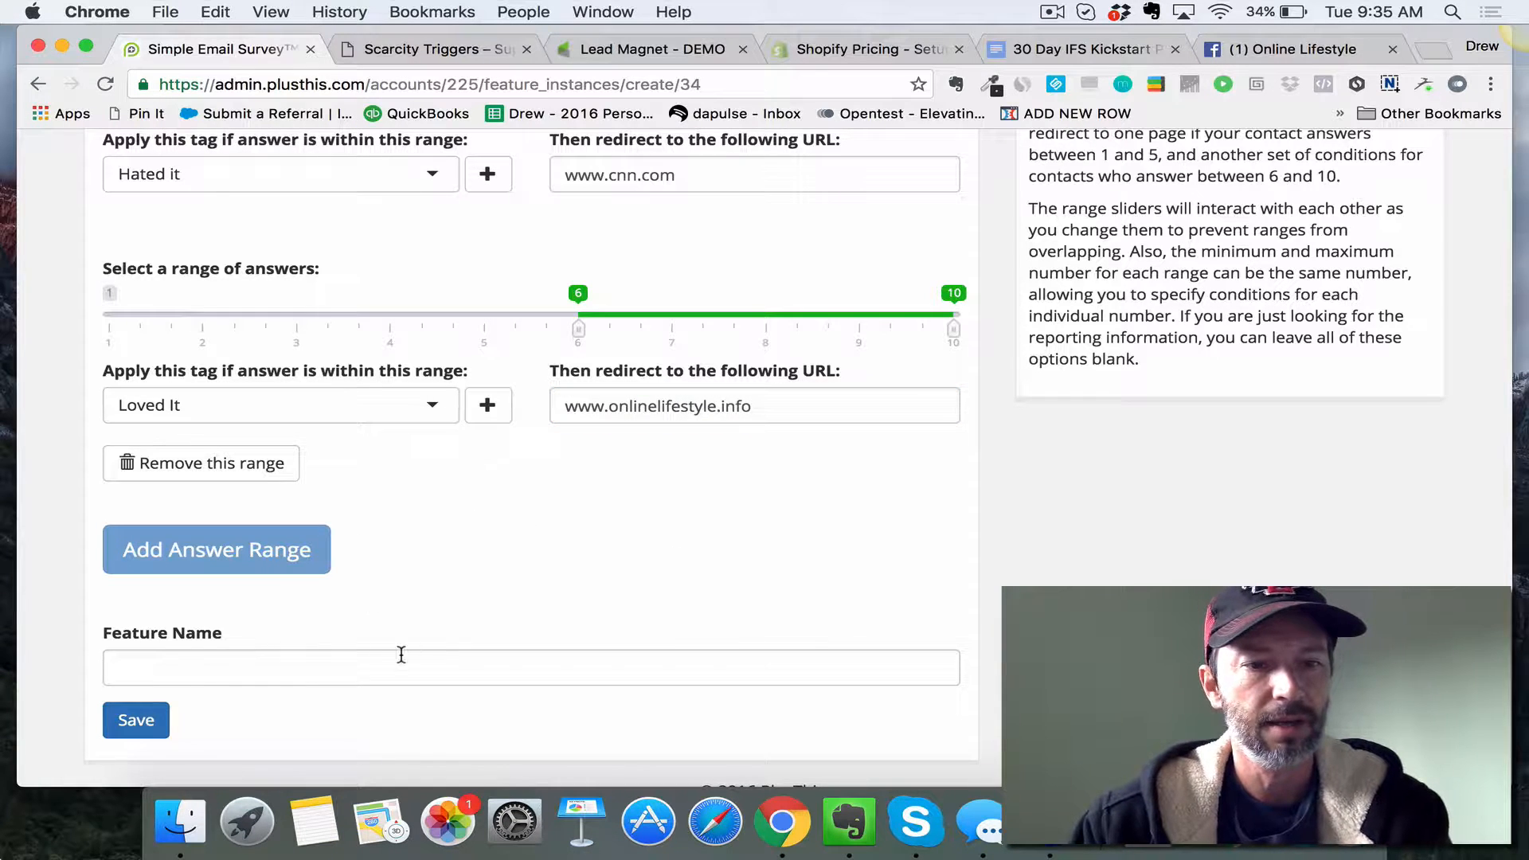
Step: Name the feature "Survey Demo" and save it
click(369, 664)
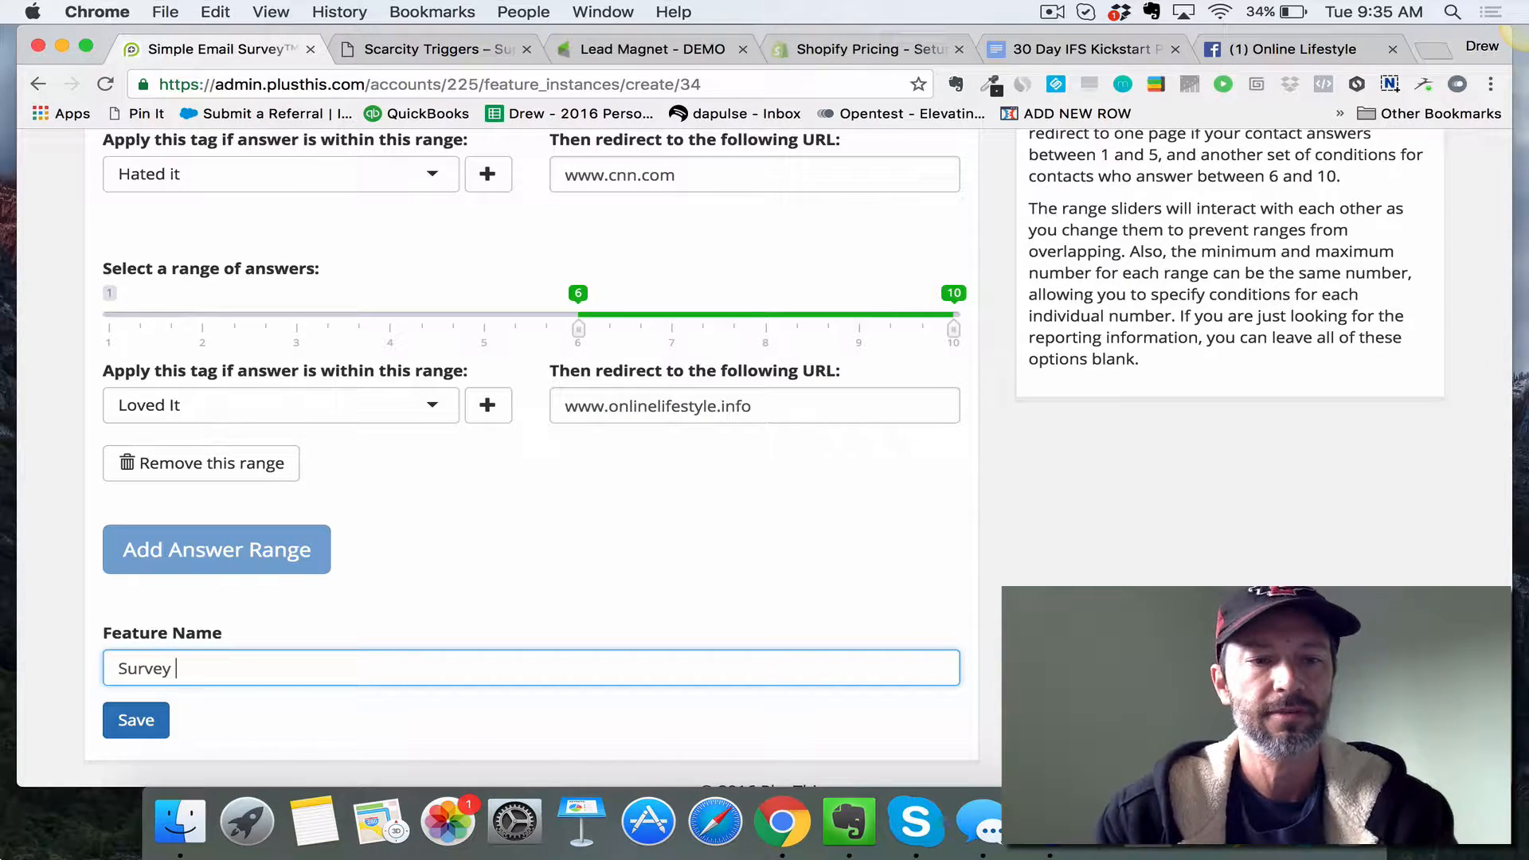
click(593, 544)
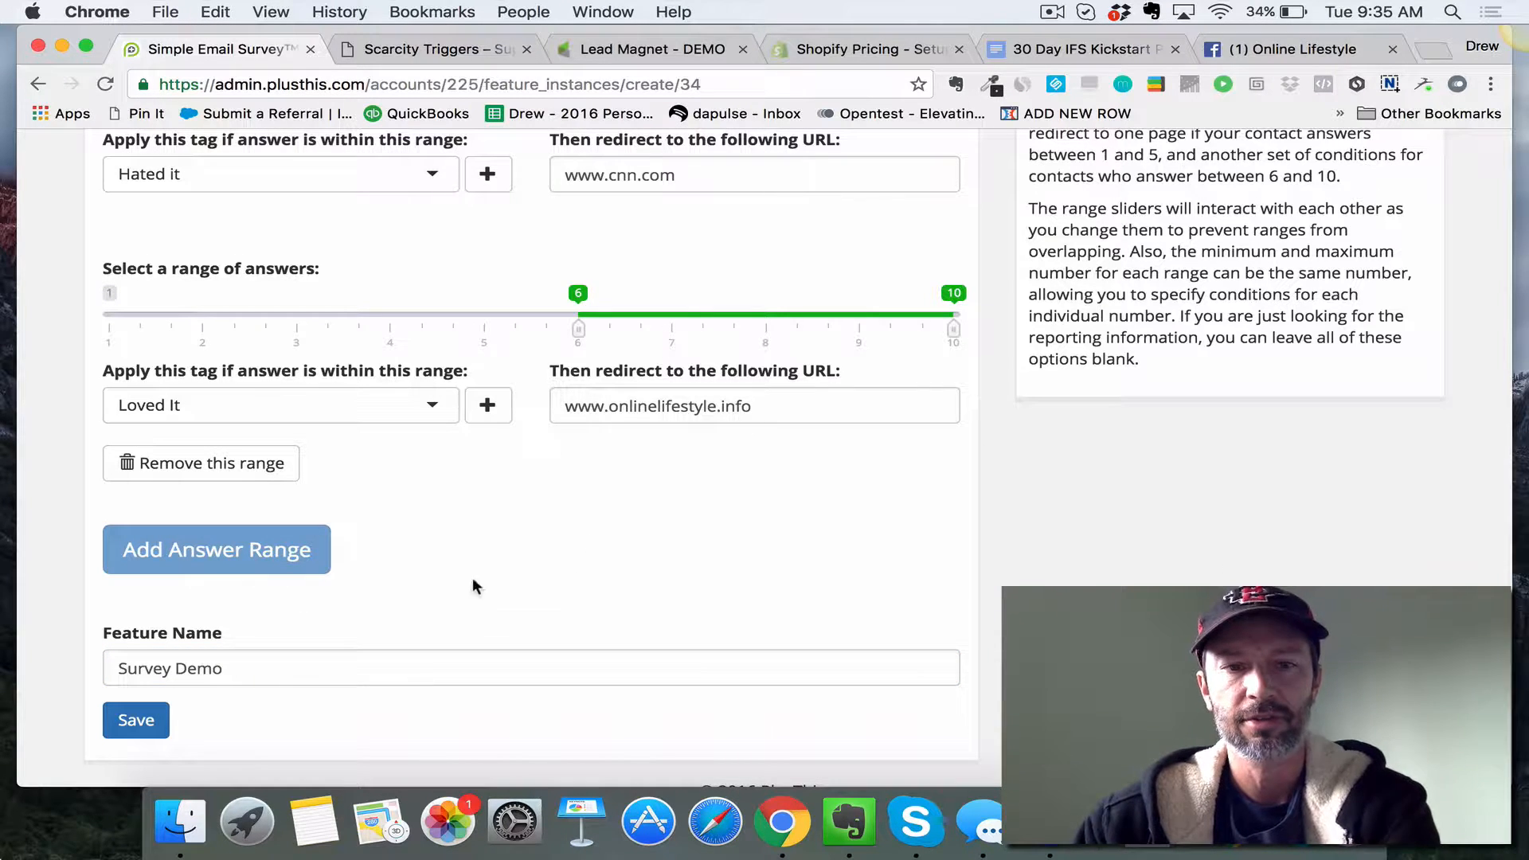
click(137, 720)
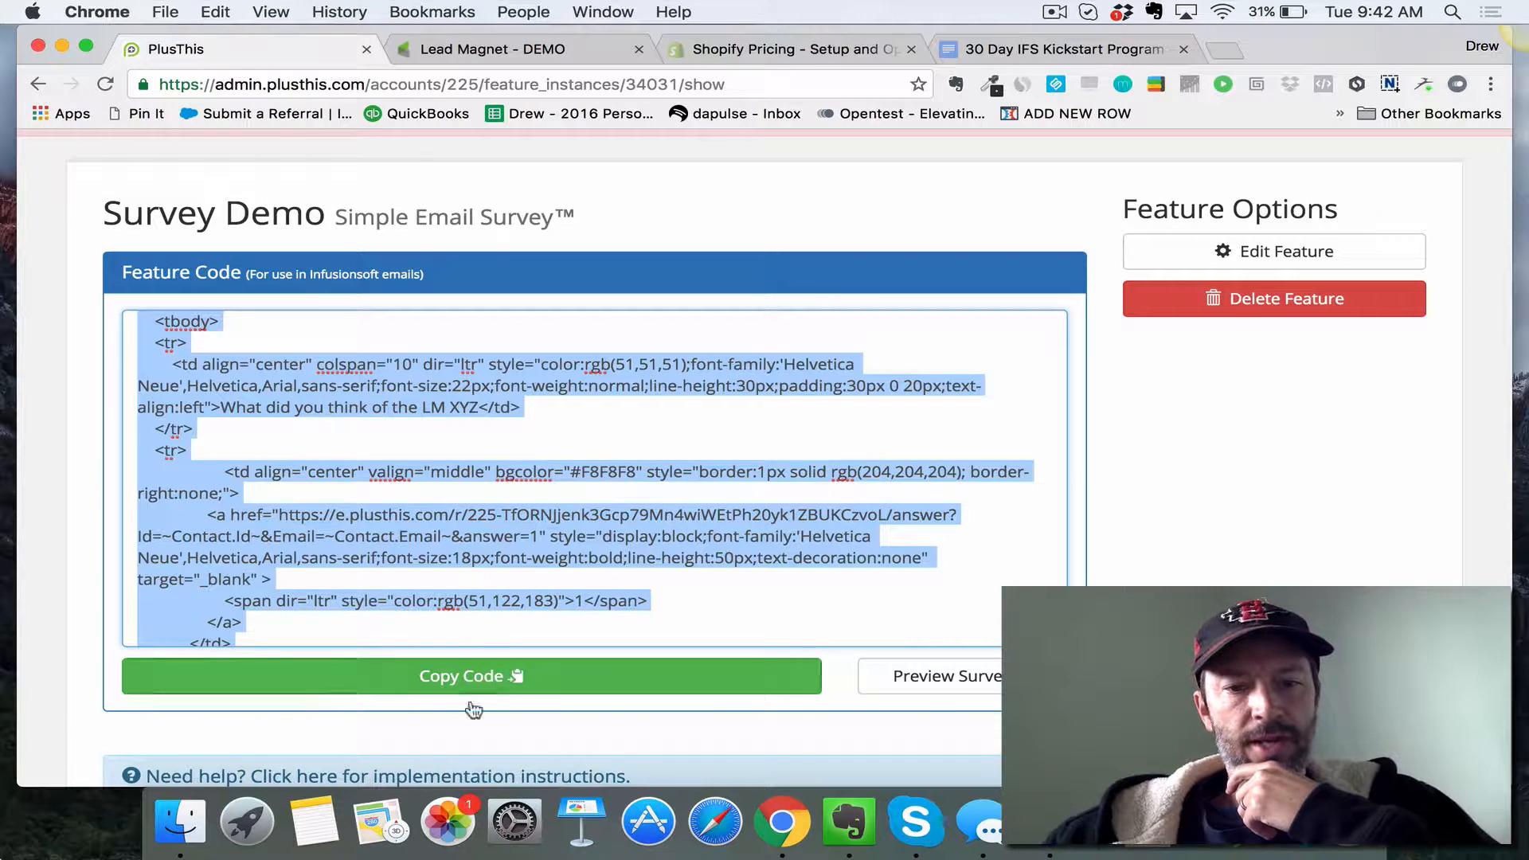
Step: Copy the survey's feature code and insert it into the HTML snippet of the "1 ? survey" email in Infusionsoft
click(451, 685)
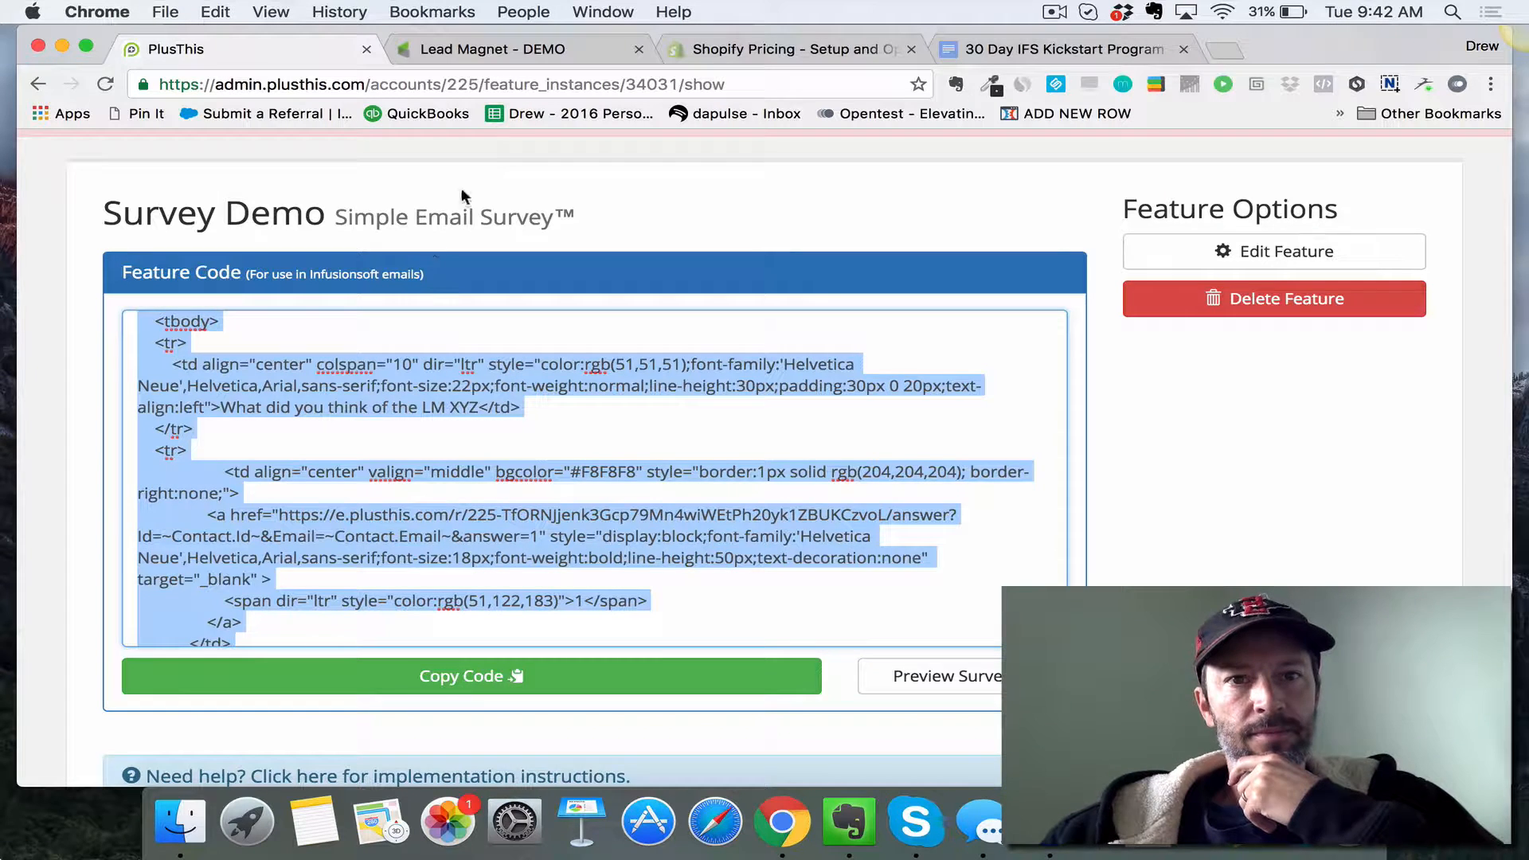
click(496, 46)
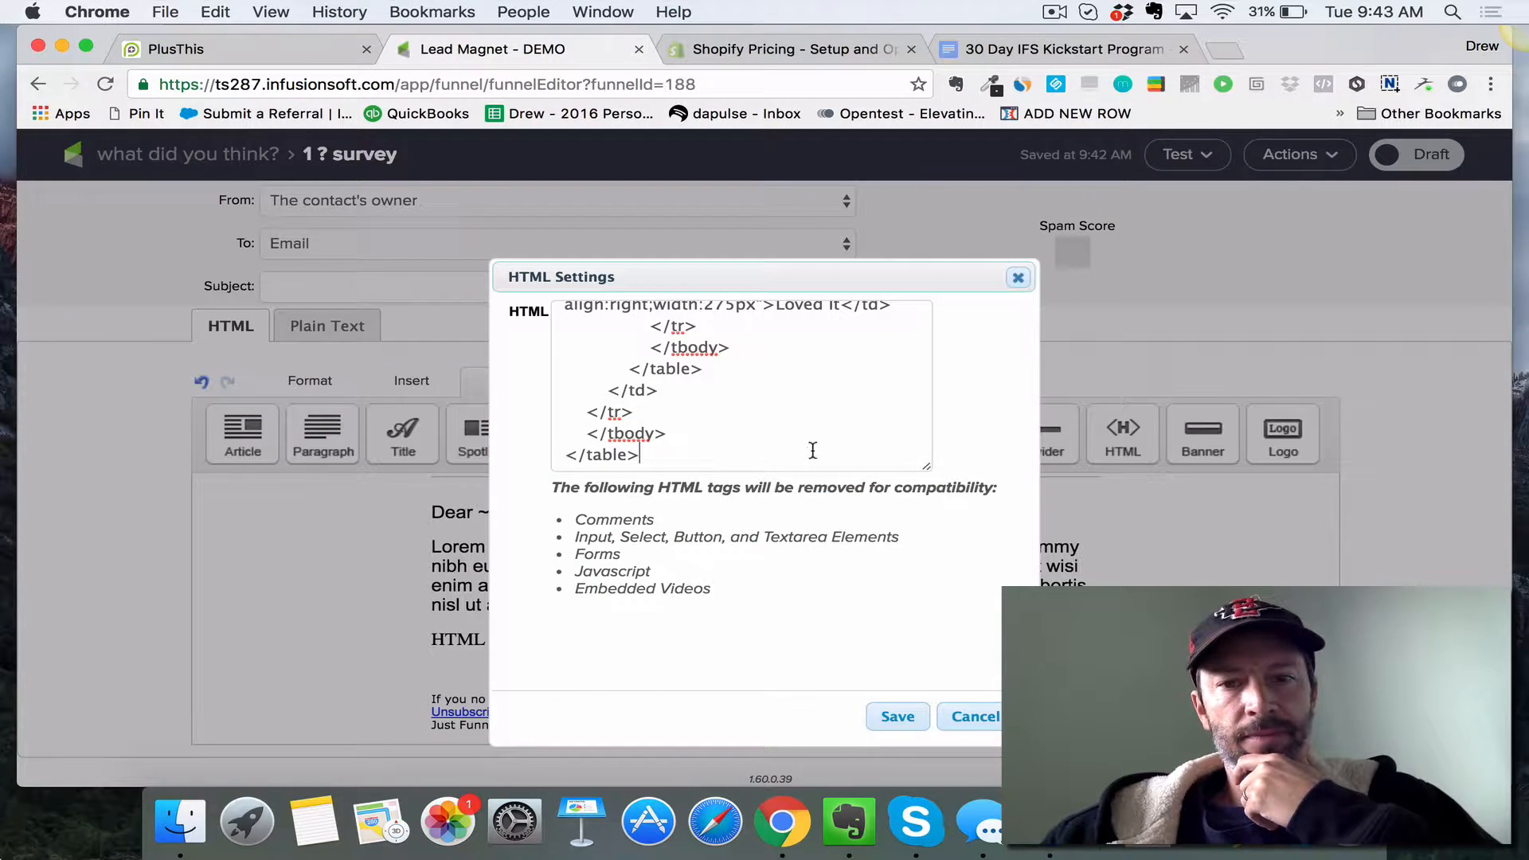
scroll(820, 406, up, 5)
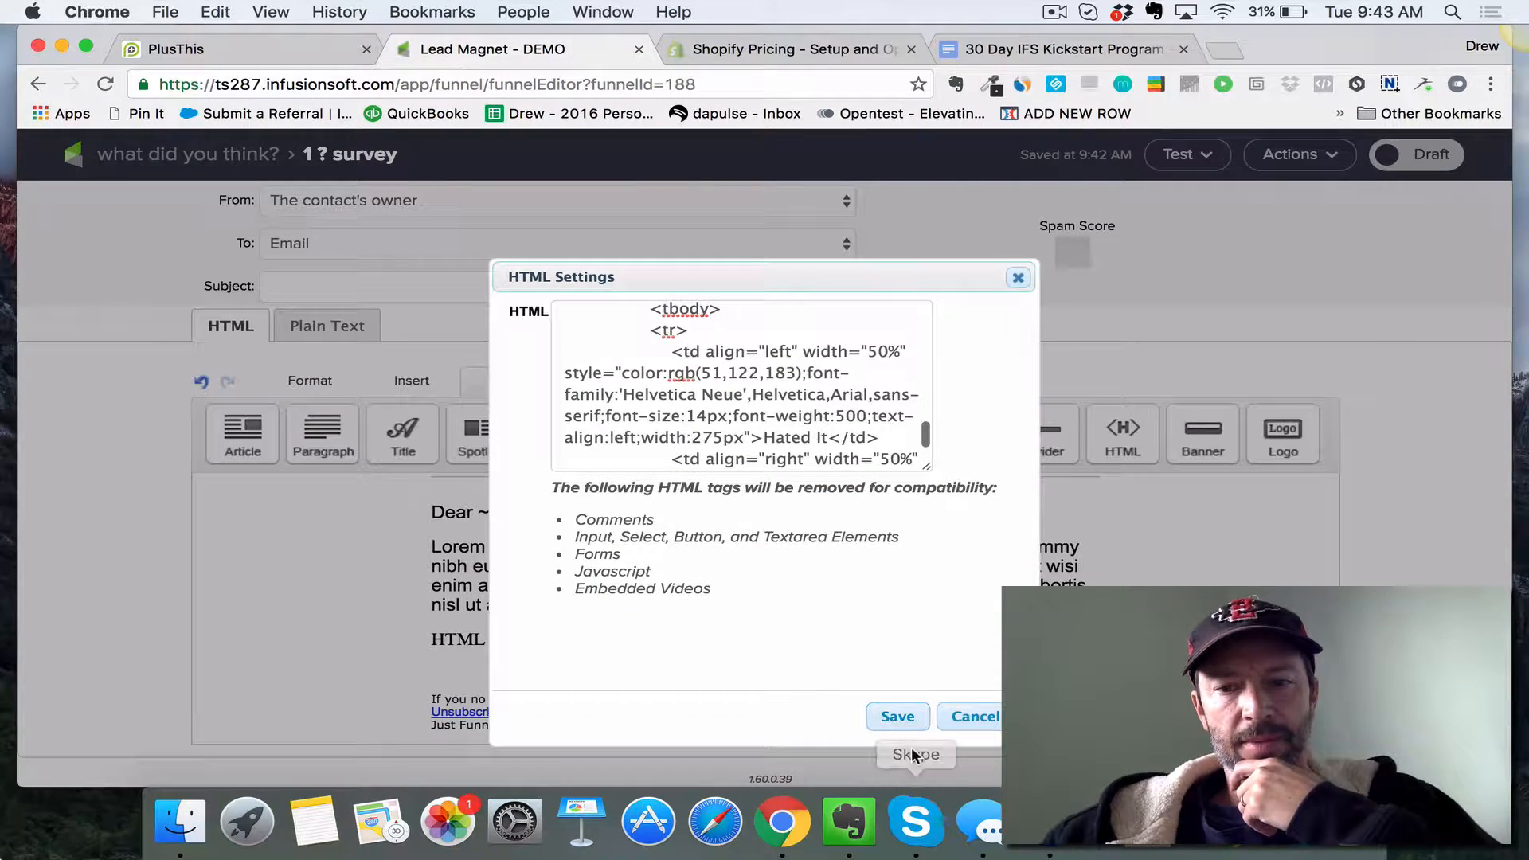
click(901, 717)
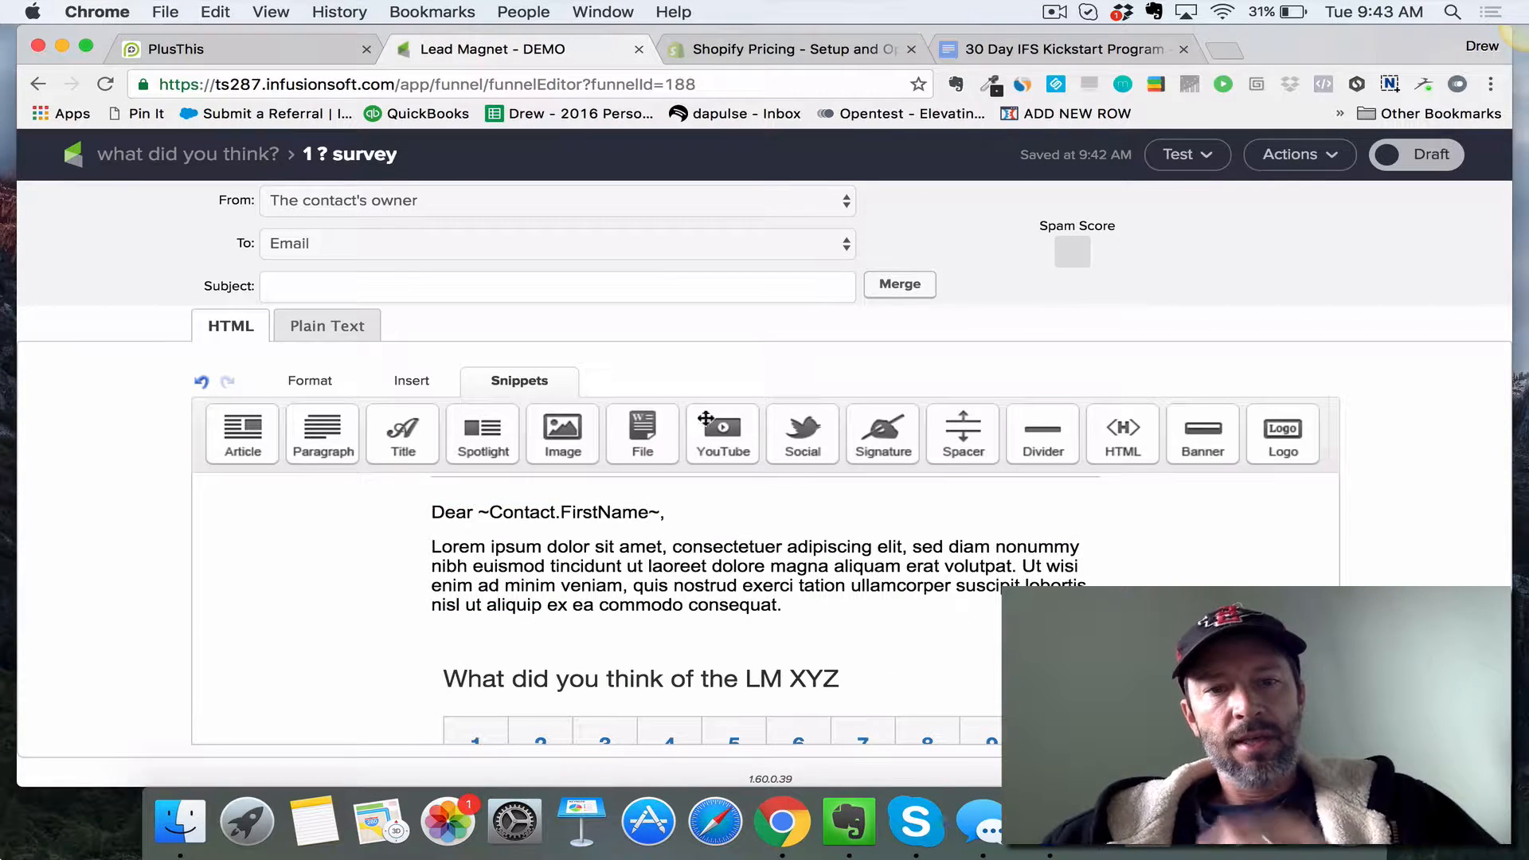
scroll(826, 622, down, 3)
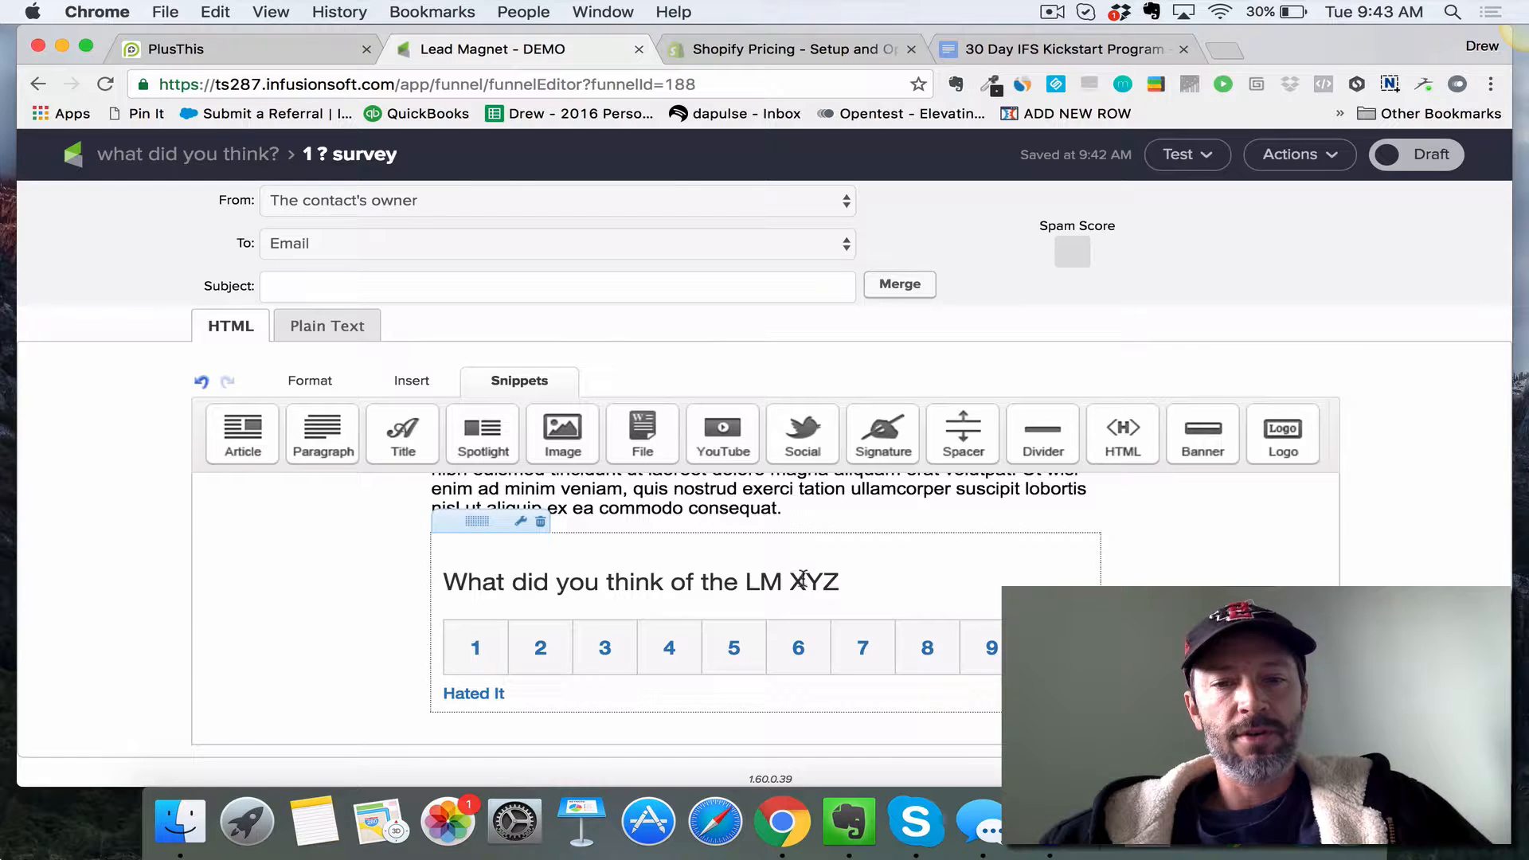
scroll(799, 581, up, 1)
scroll(827, 676, down, 2)
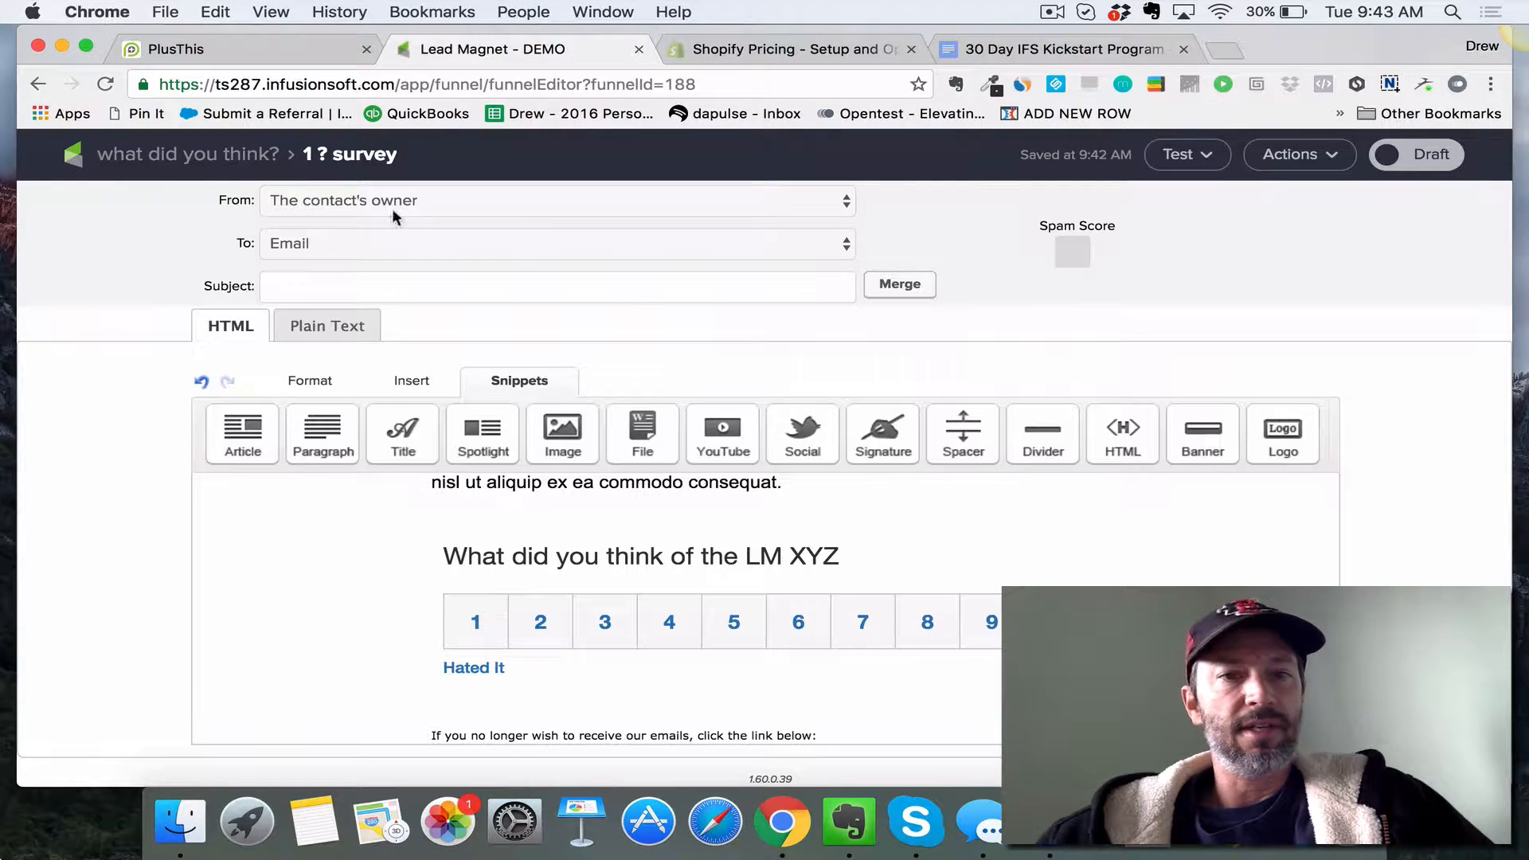
Step: Return to the campaign canvas, delete the connection from "what did you think?" to "send to ???", and move the latter farther away
click(200, 157)
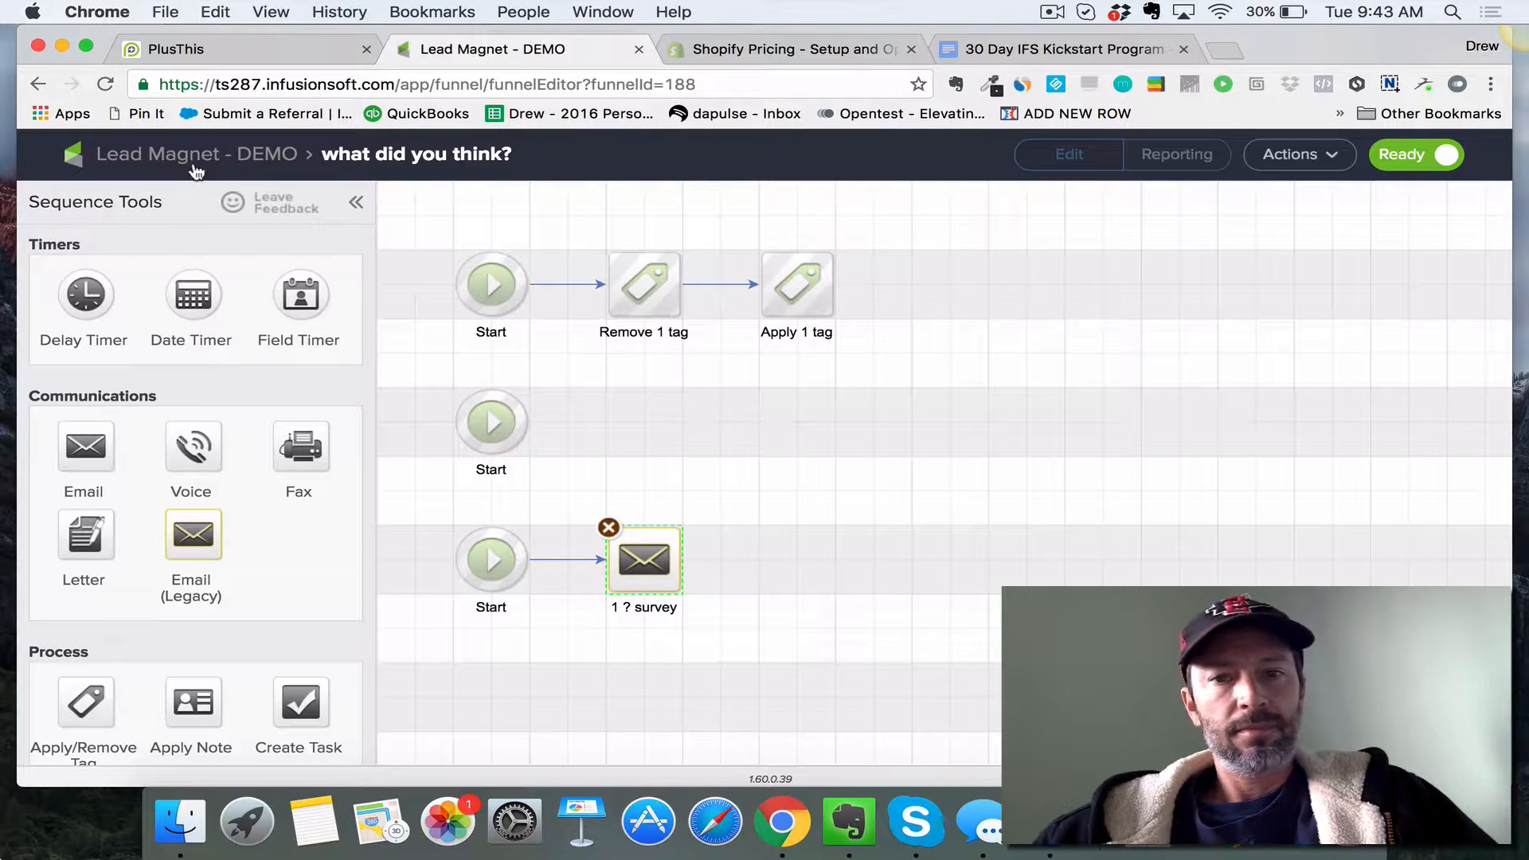
click(187, 163)
click(1188, 284)
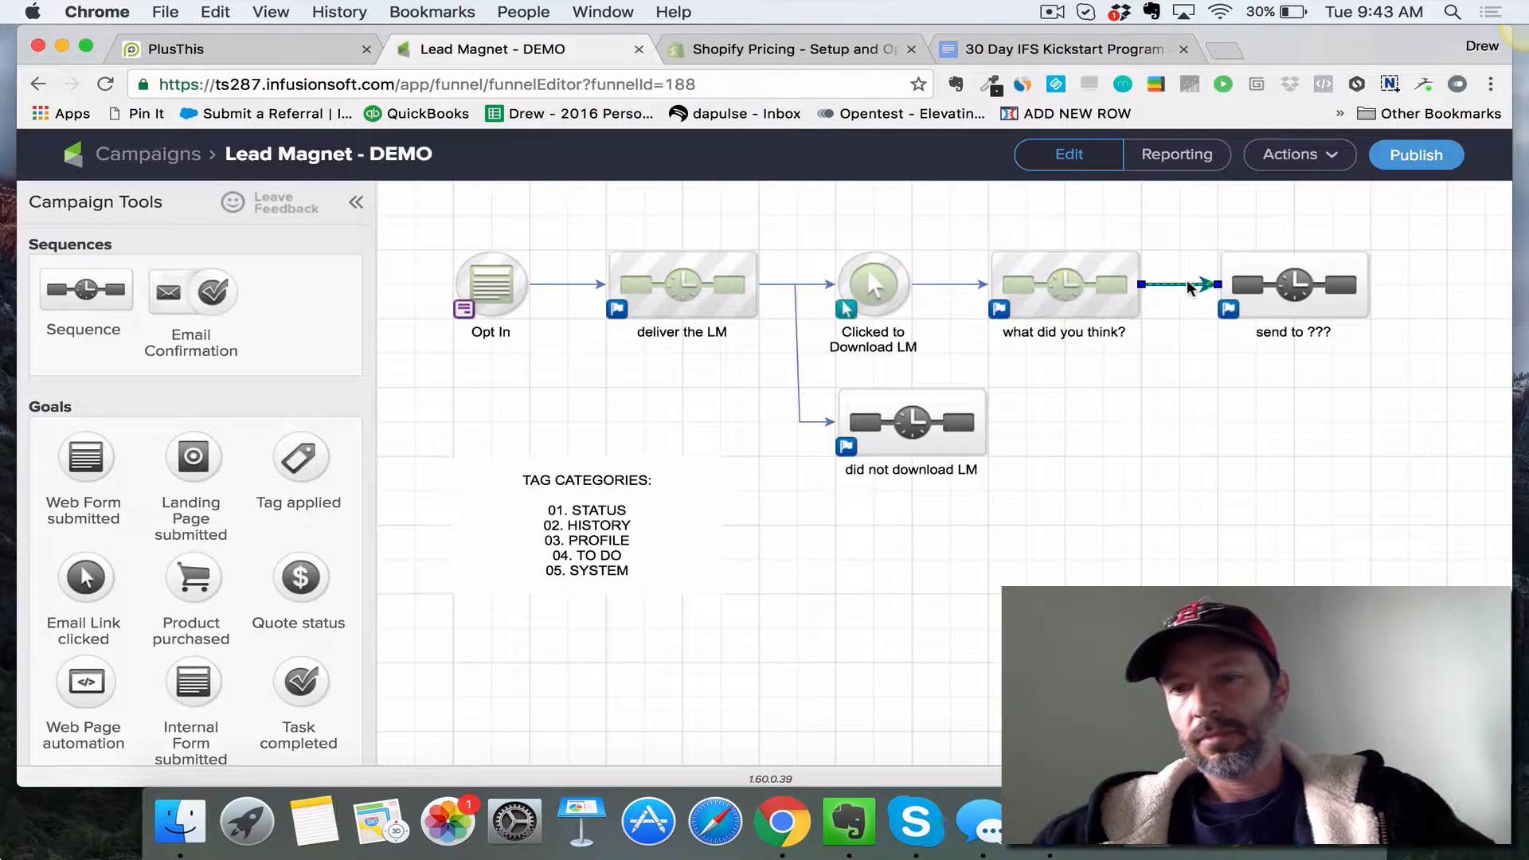
key(Delete)
drag(1178, 486, 977, 484)
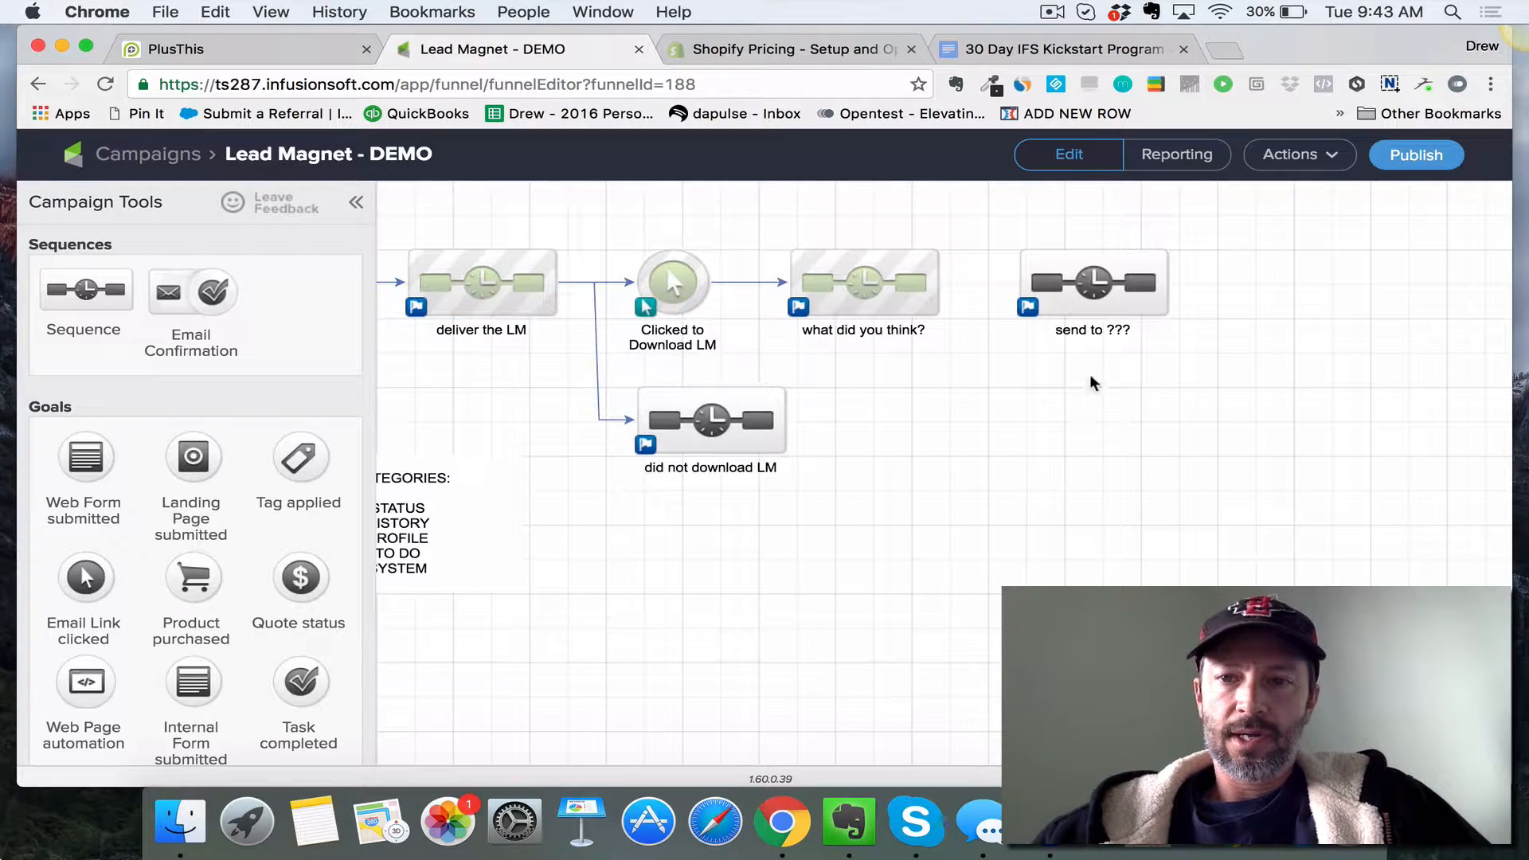
drag(1091, 284, 1349, 282)
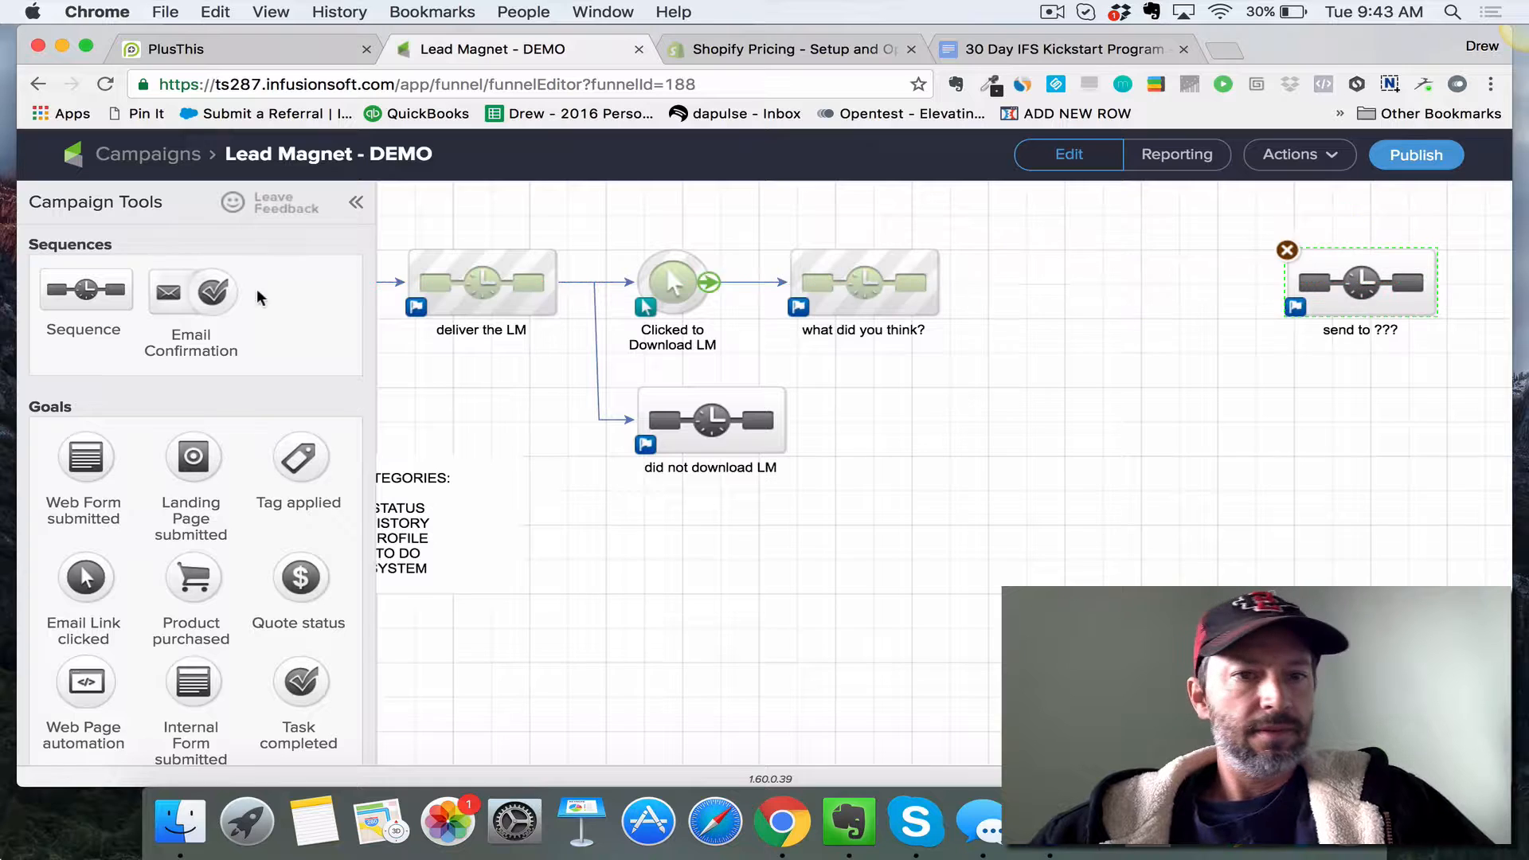
Step: Duplicate the "what did you think?" sequence in the same row and move "send to ???" well below that row
click(852, 283)
drag(852, 284, 1158, 283)
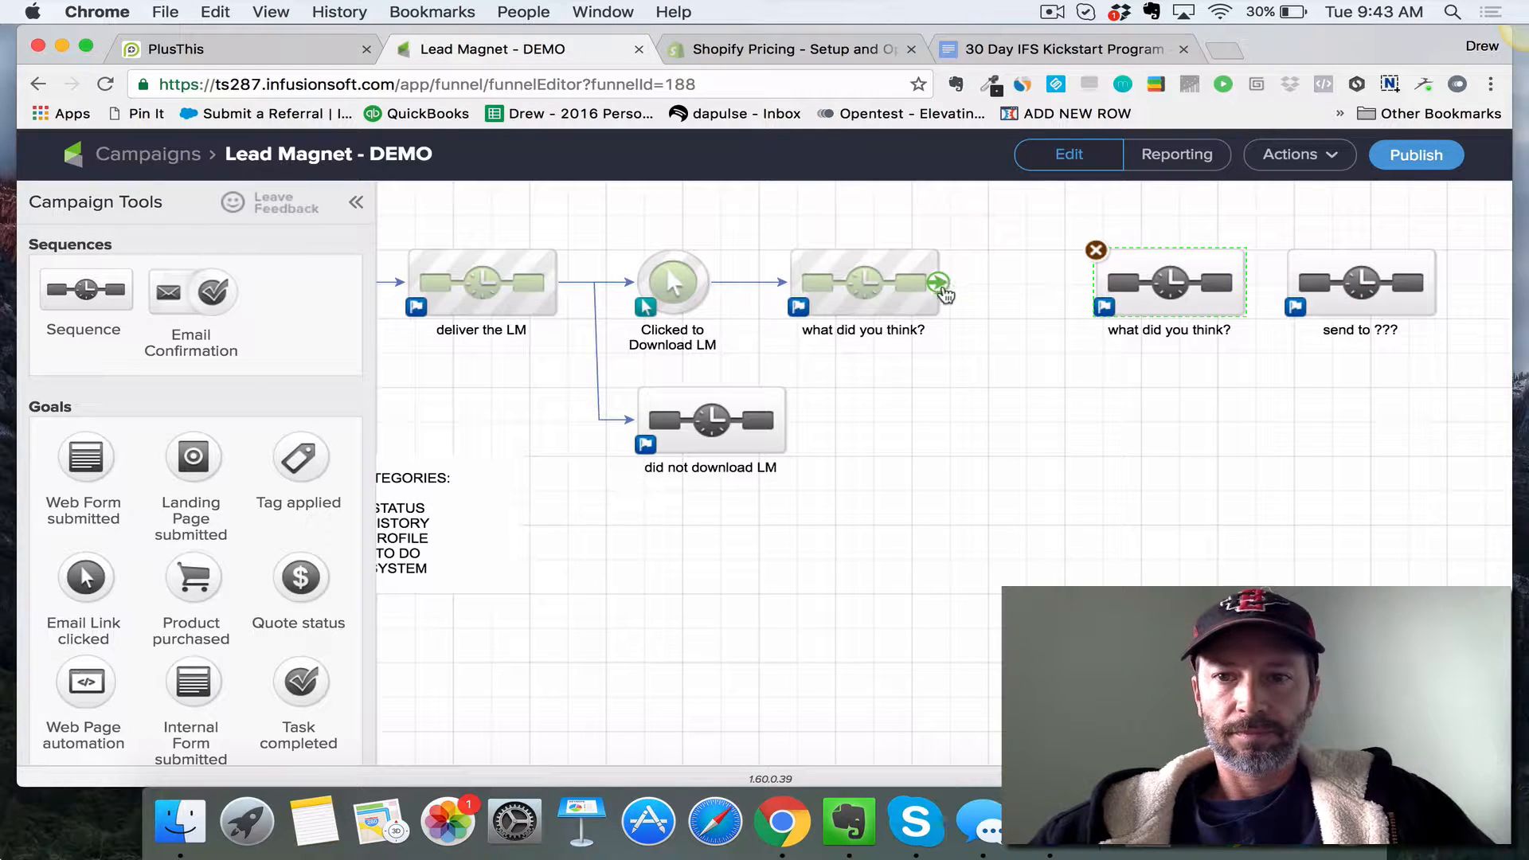
drag(1354, 307, 1360, 601)
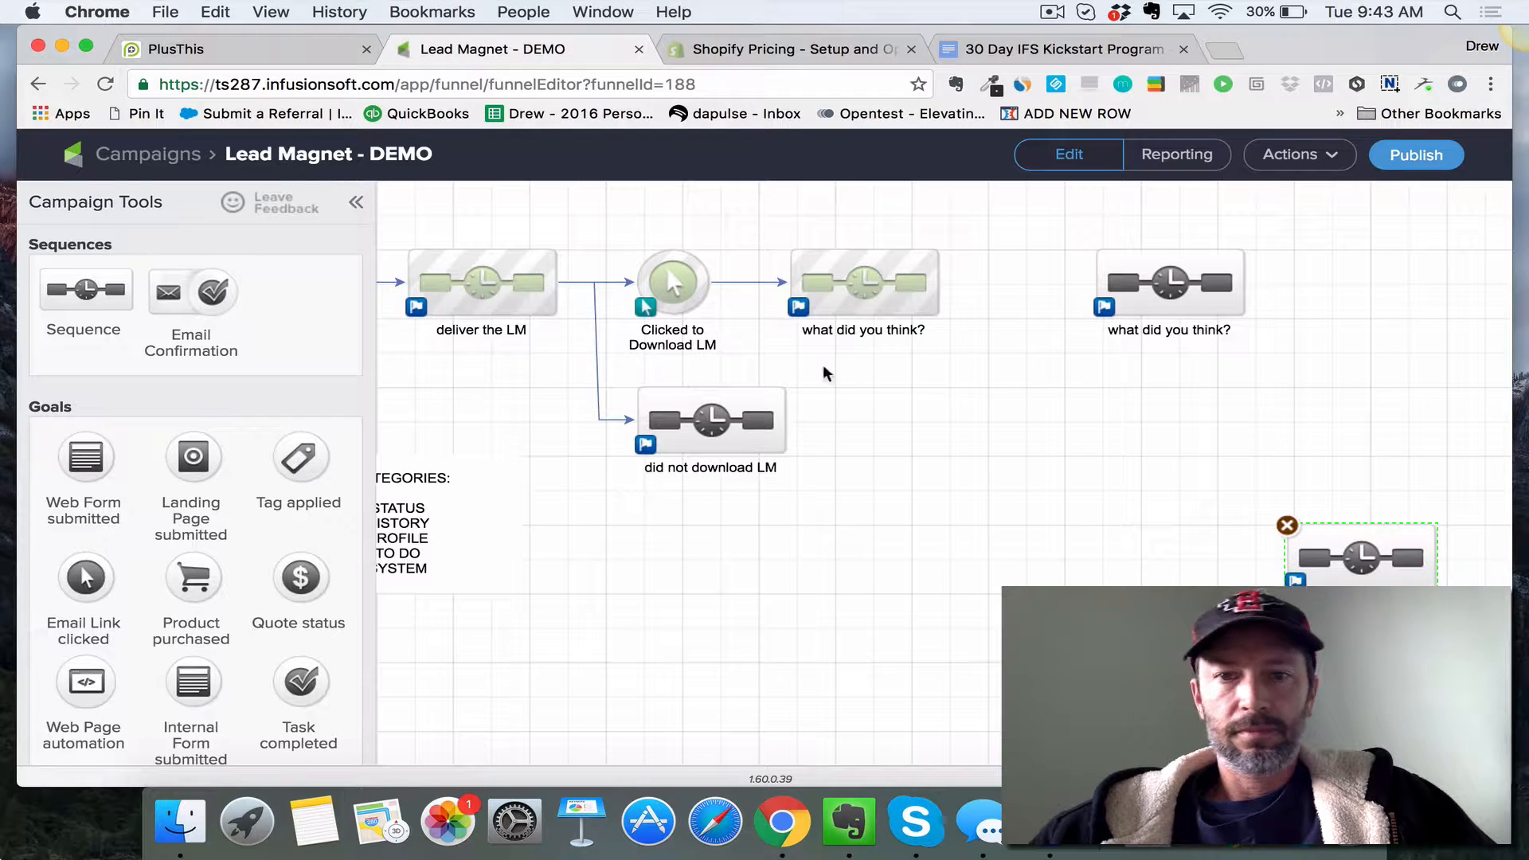
Step: Add a Tag applied goal named "Loved It" between the two "what did you think?" sequences
drag(300, 459, 1053, 317)
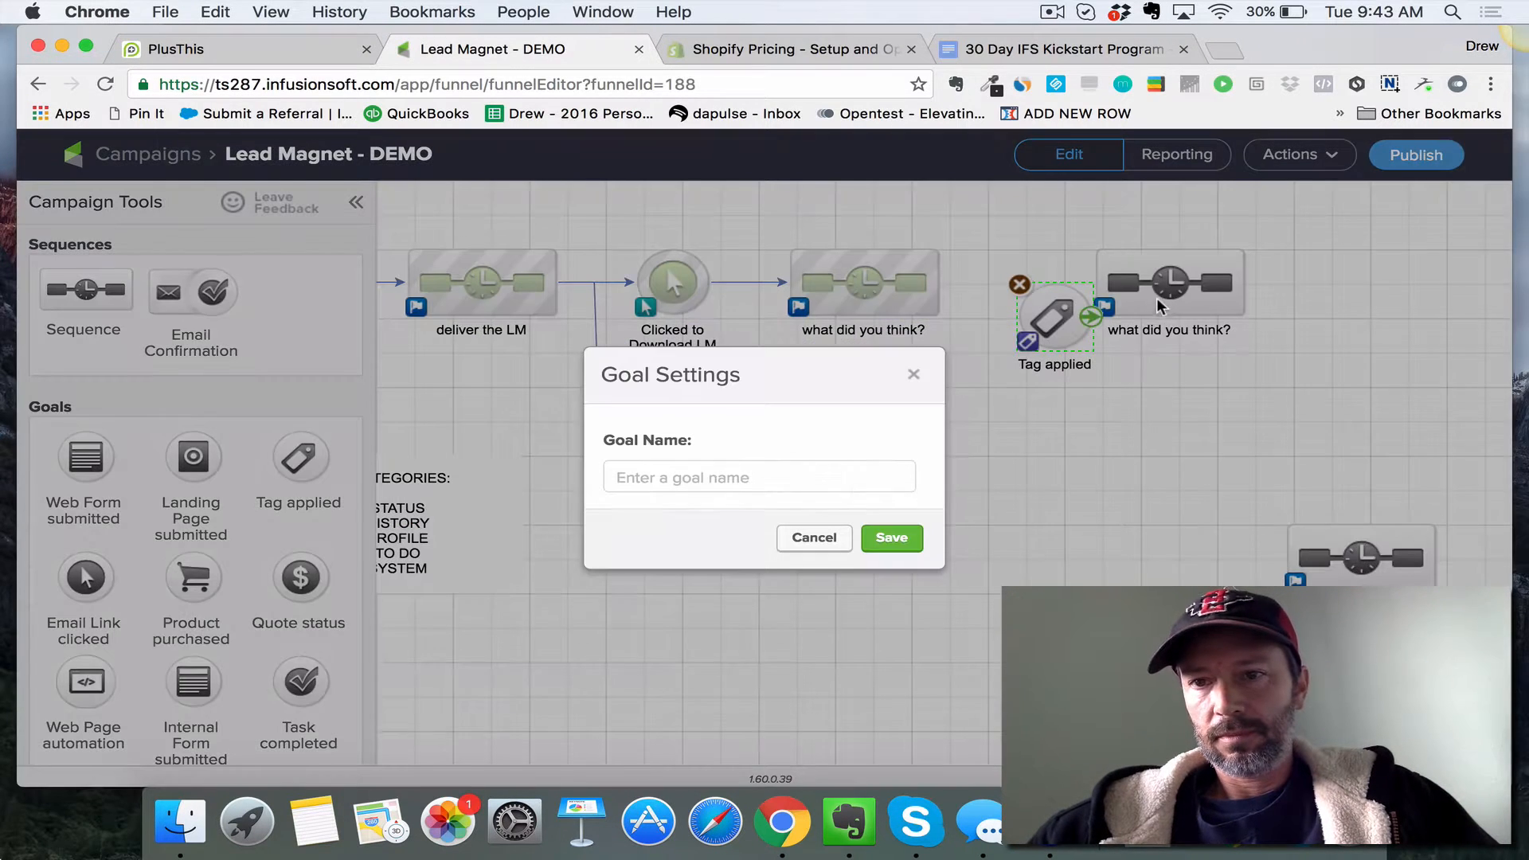
click(741, 476)
text(Loved It)
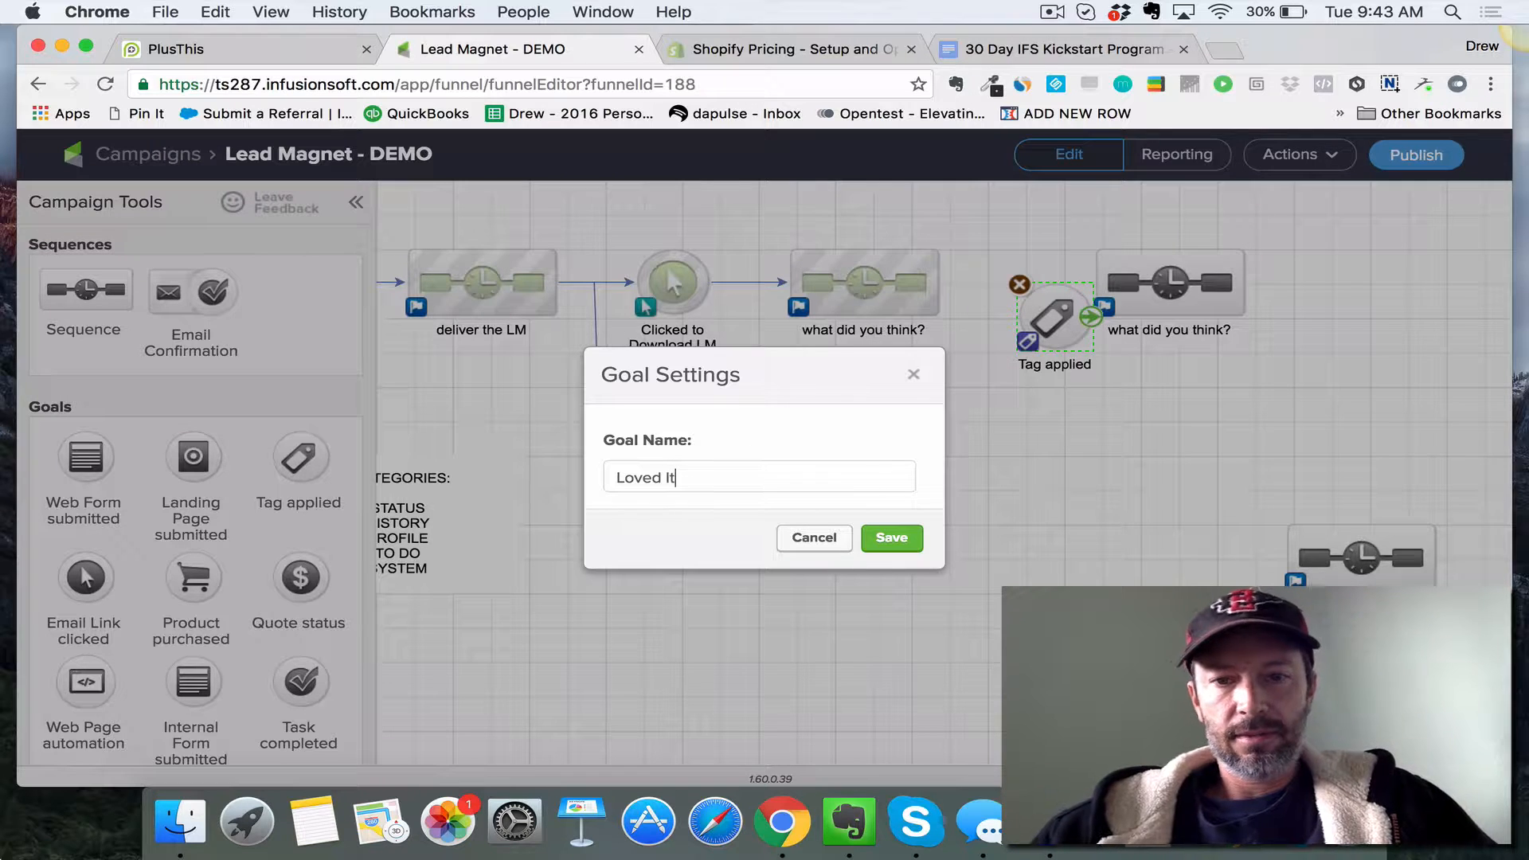
click(891, 538)
Step: Align the "Loved It" goal with the row and connect it between the original and copied "what did you think?" sequences
drag(1148, 297, 1263, 297)
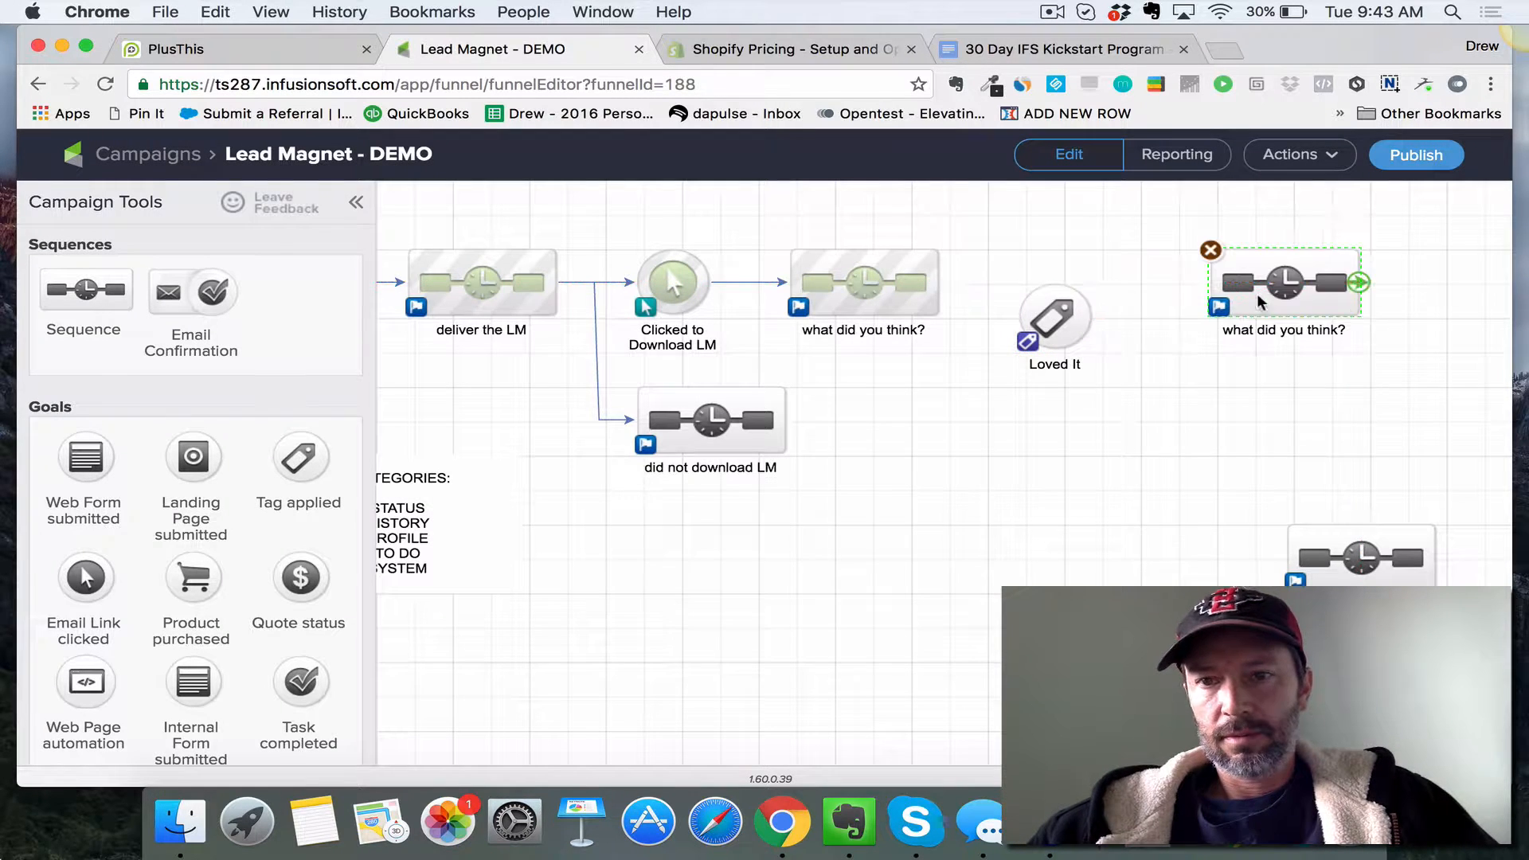
click(1055, 310)
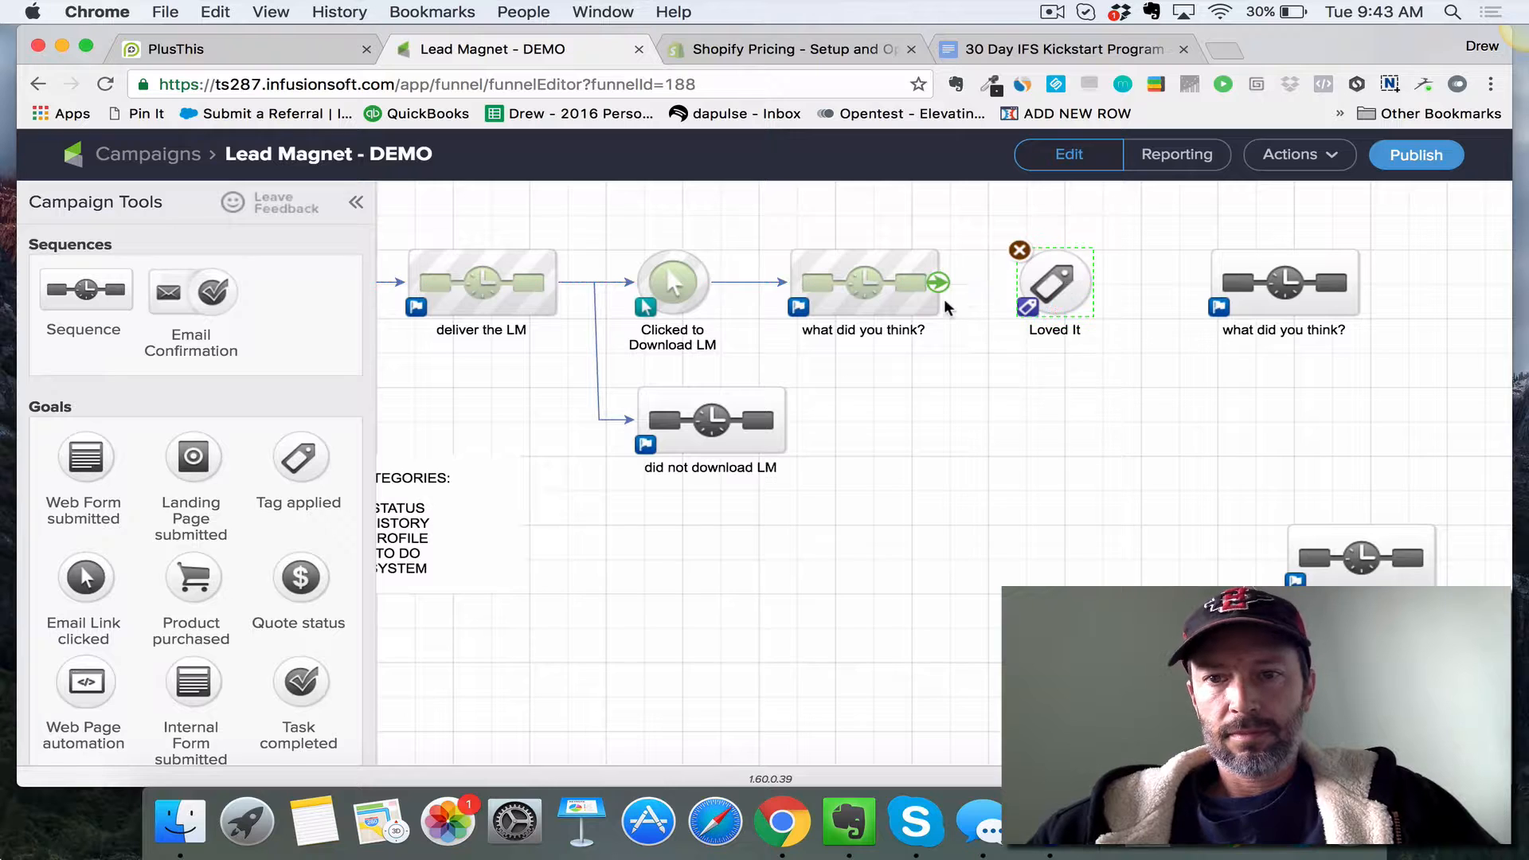
drag(939, 283, 1275, 287)
drag(1283, 343, 1204, 342)
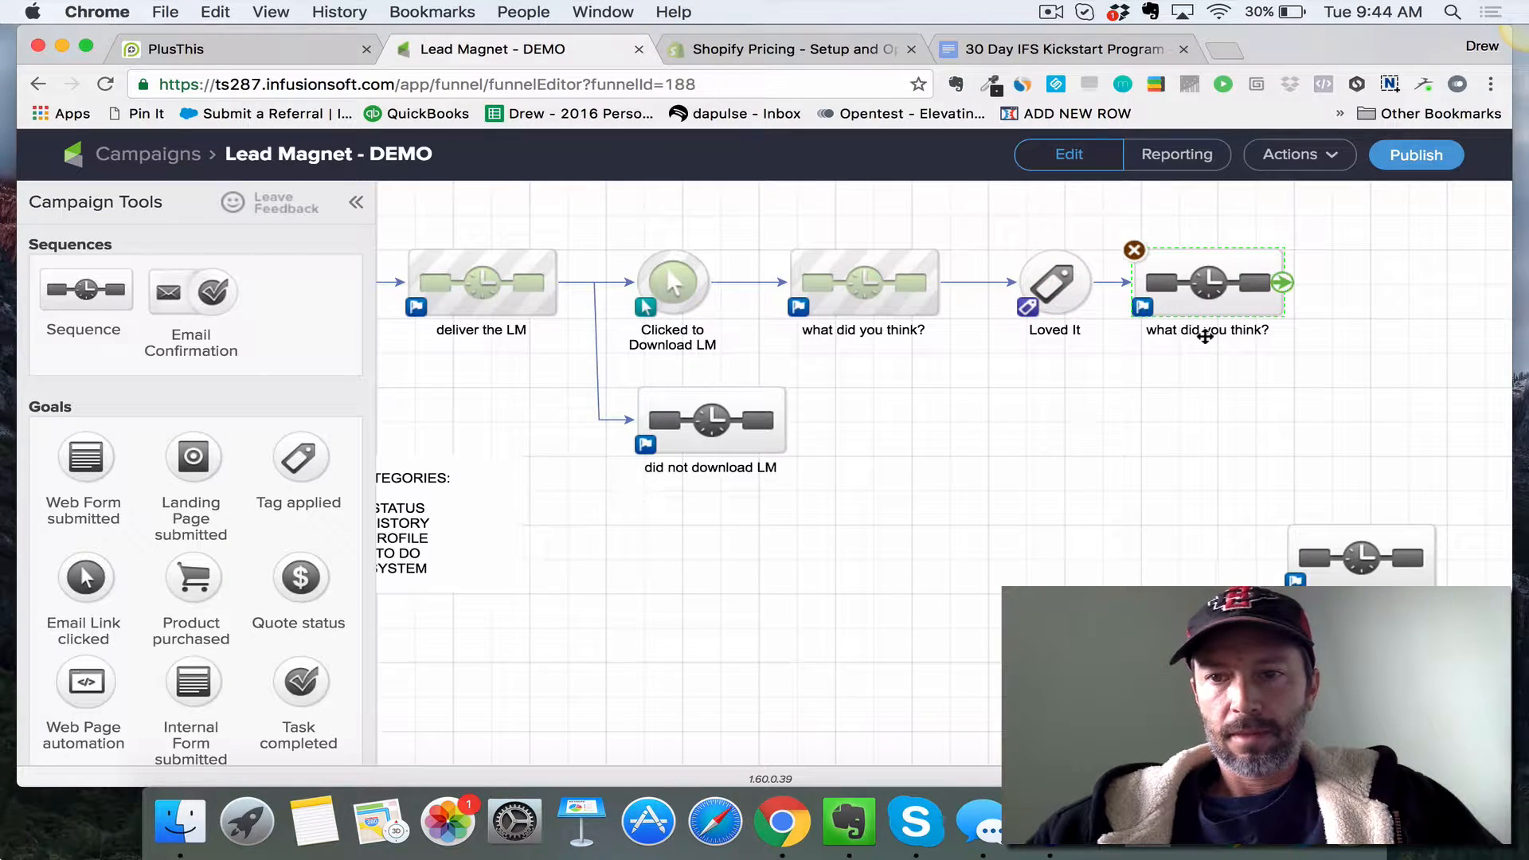
Step: Rename the copied "what did you think?" sequence as "Loved it"
double_click(1205, 330)
text(Loved it)
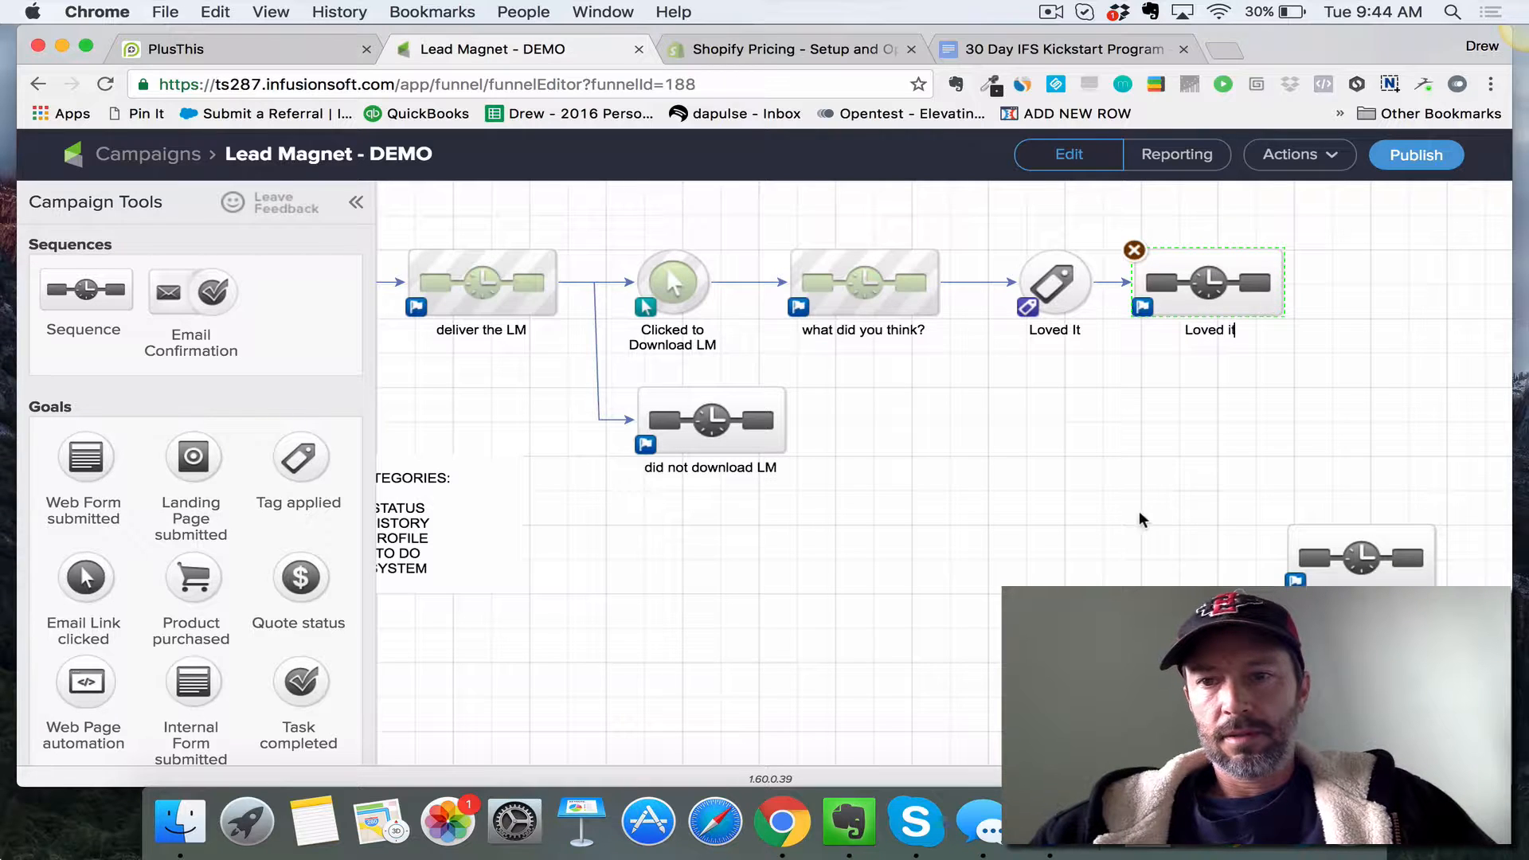
click(1140, 513)
Step: Duplicate the "Loved It" goal and sequence pair directly below, and connect "what did you think?" to the copied goal
drag(993, 221, 1368, 381)
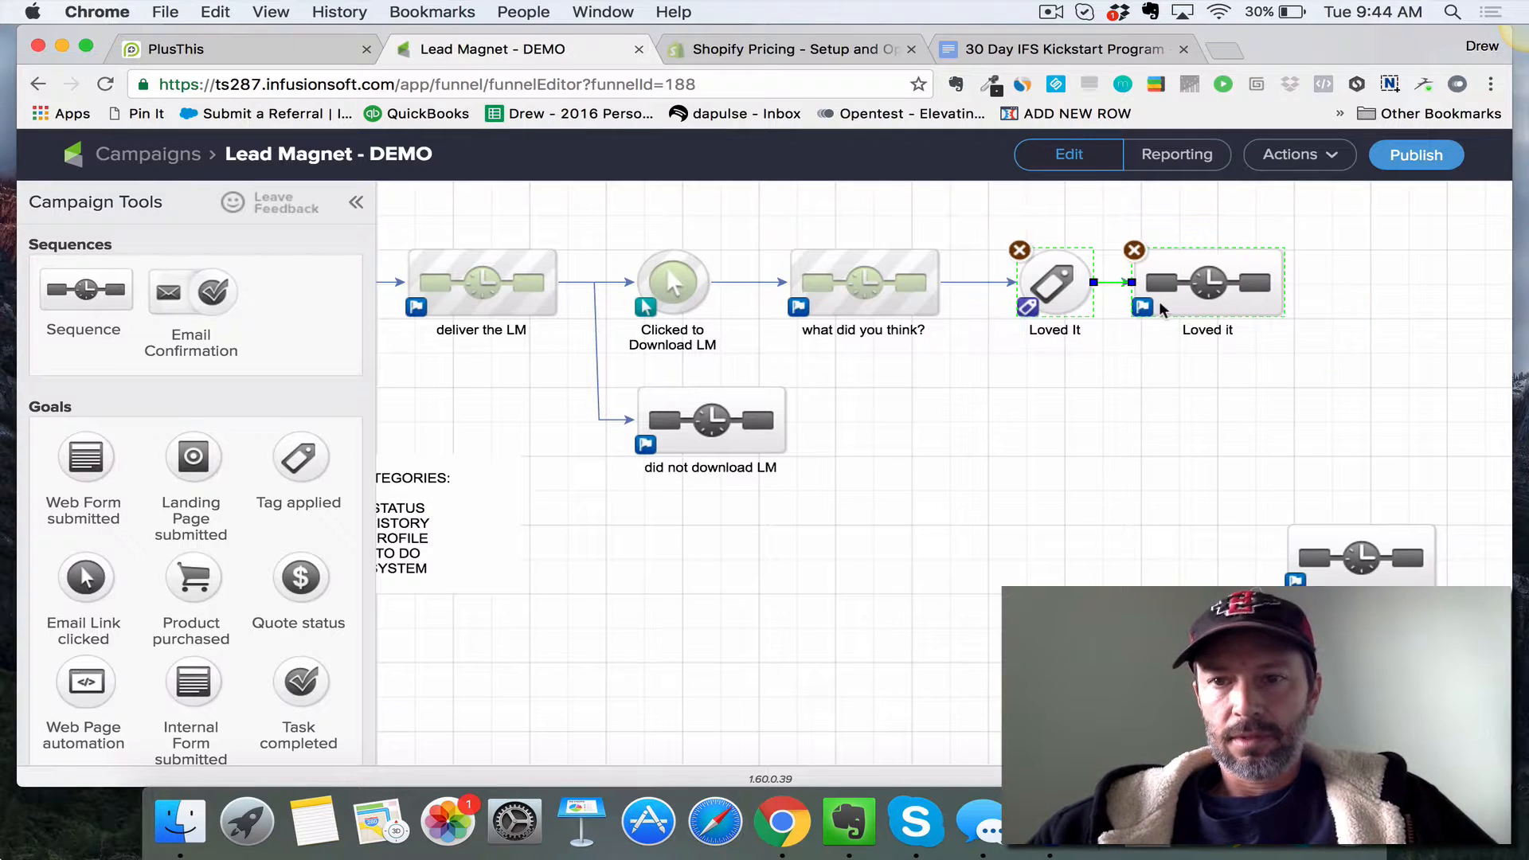
drag(1161, 309, 1187, 396)
click(965, 350)
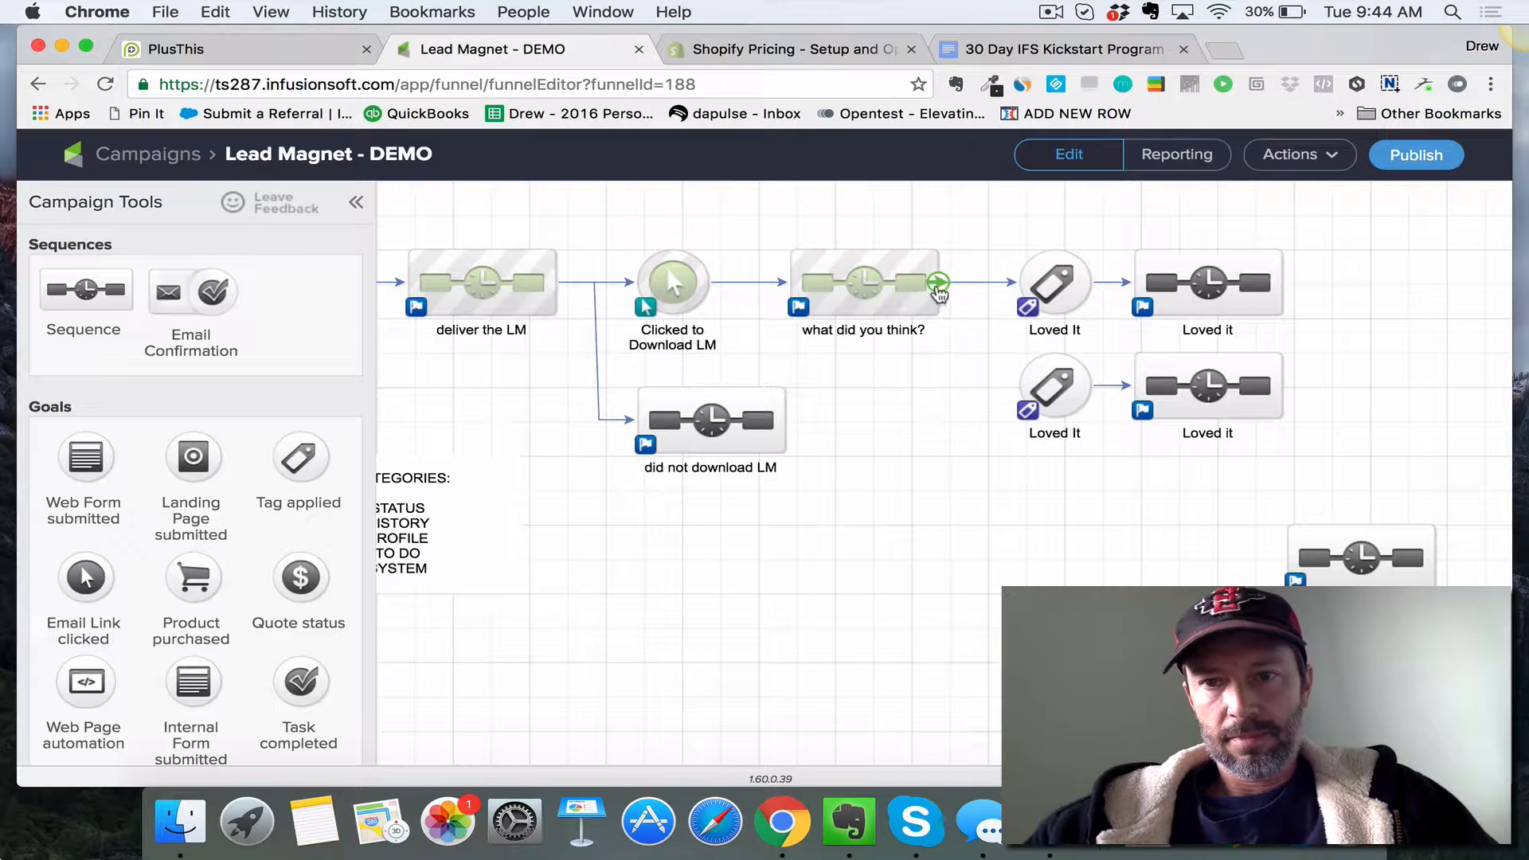
drag(939, 288, 1045, 408)
Step: Rename the copied goal as "hated it" and its following sequence as "Hated it"
click(1057, 434)
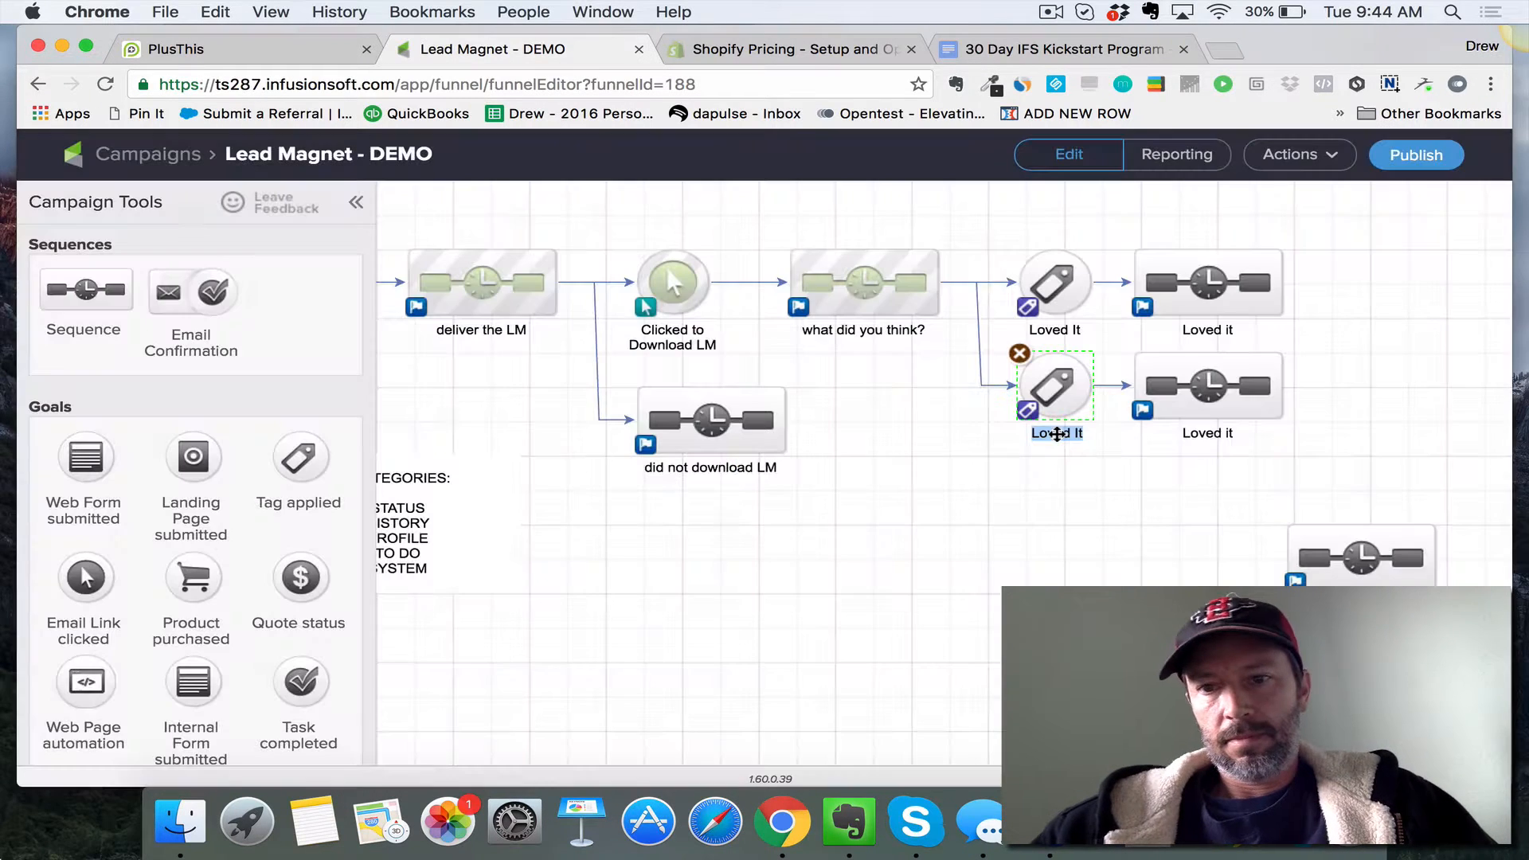
text(hated)
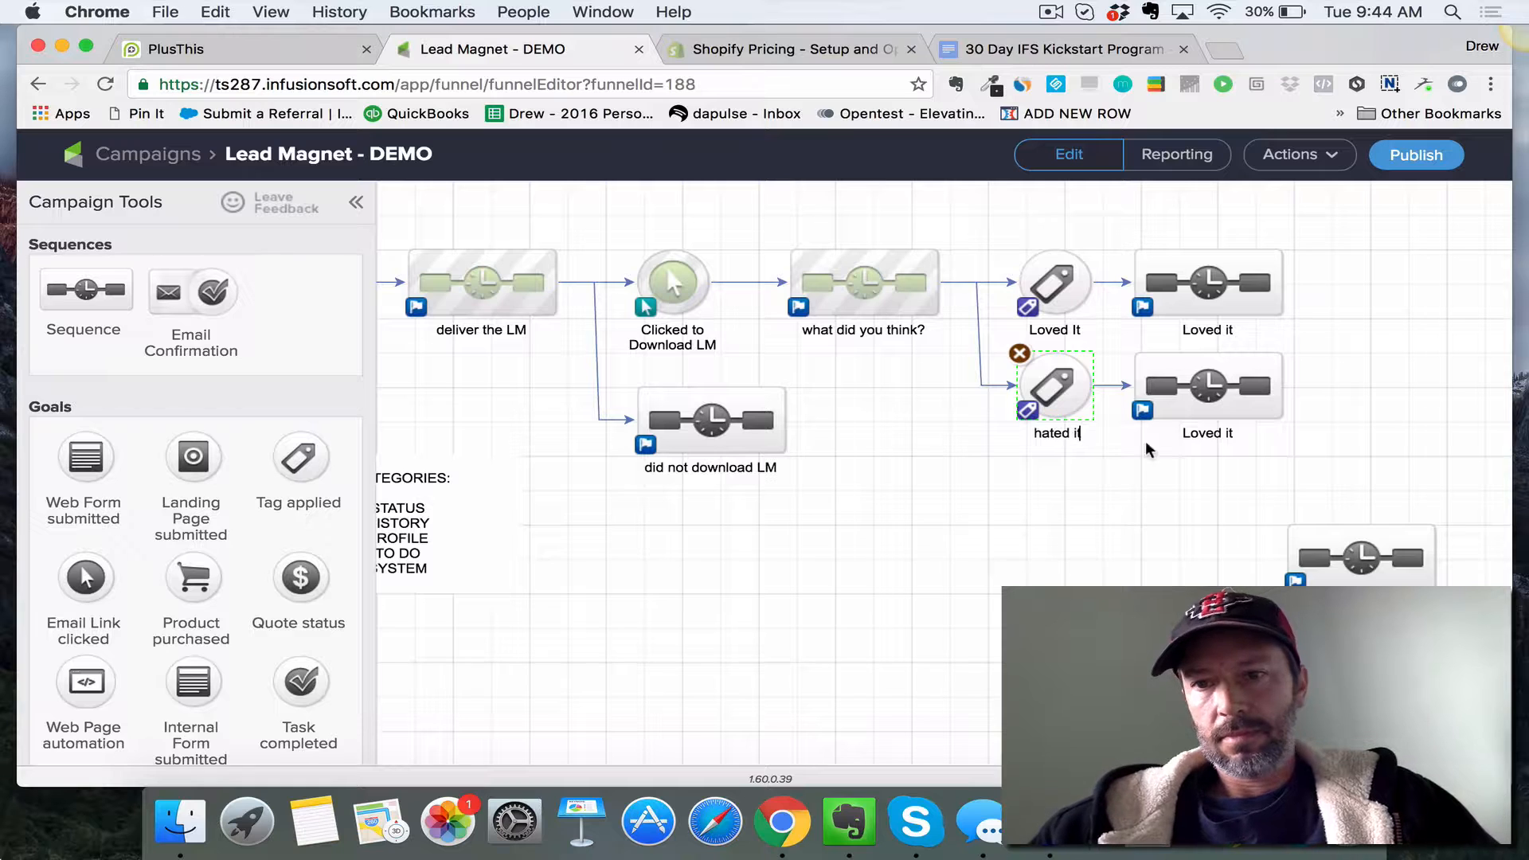
click(1200, 432)
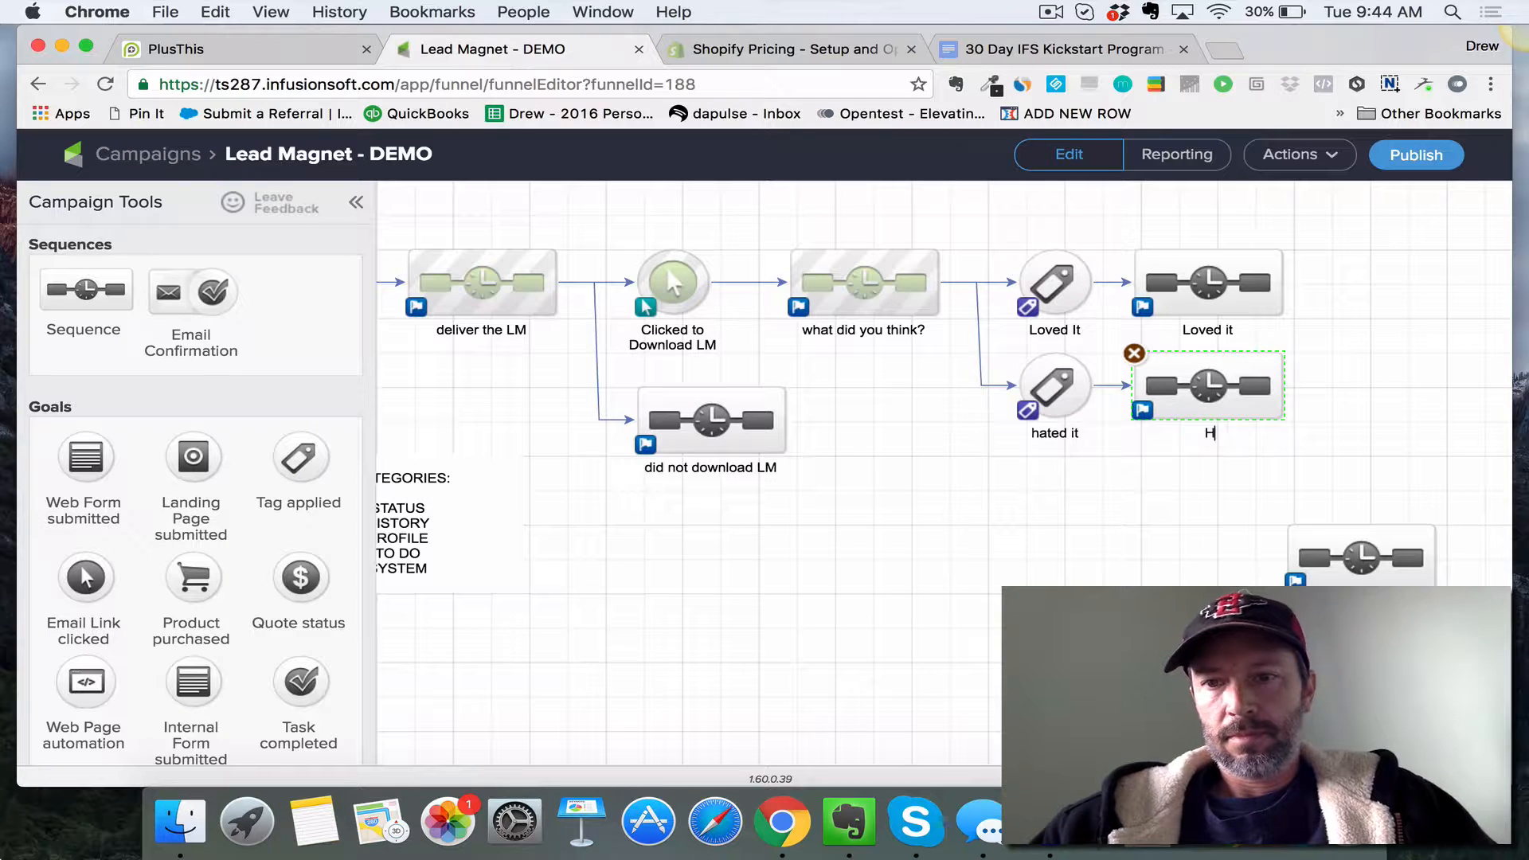
click(1370, 438)
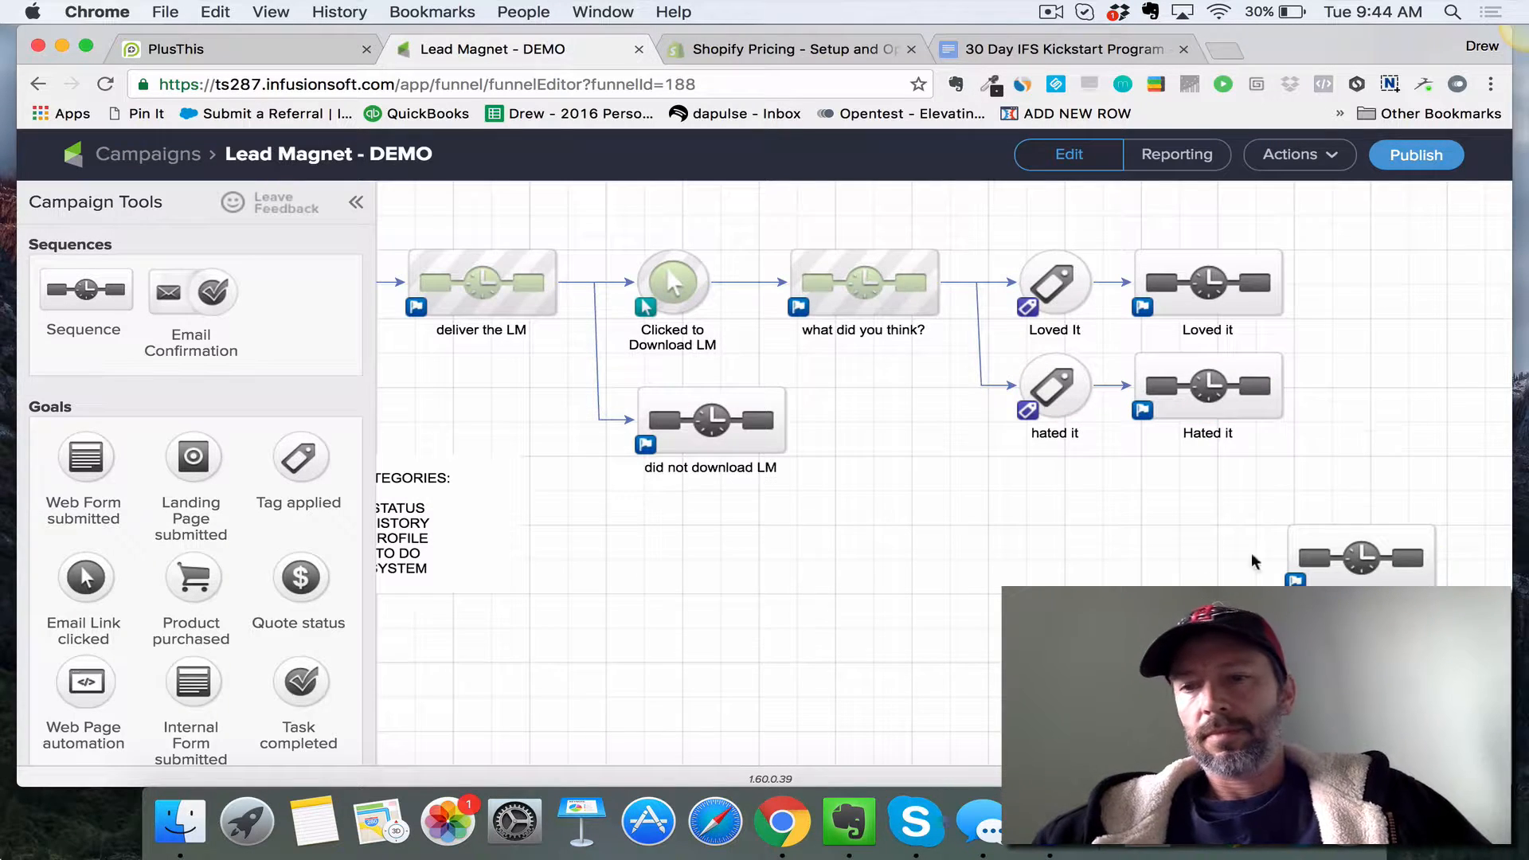
drag(1111, 616, 942, 626)
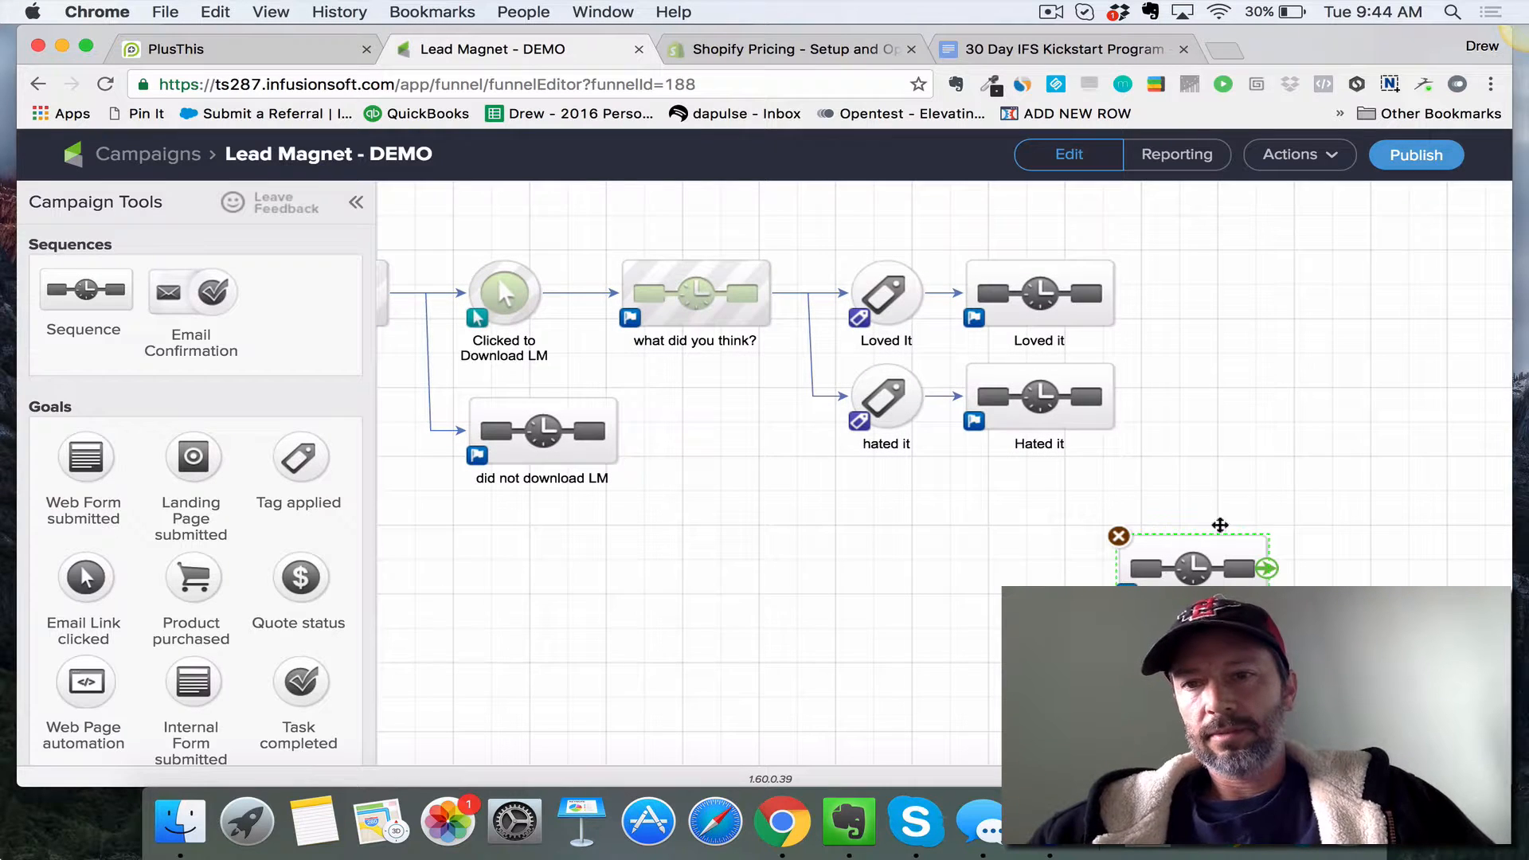
Step: Place a "send to ???" sequence after both "Loved it" and "Hated it", and connect each pair
drag(1220, 525, 1258, 309)
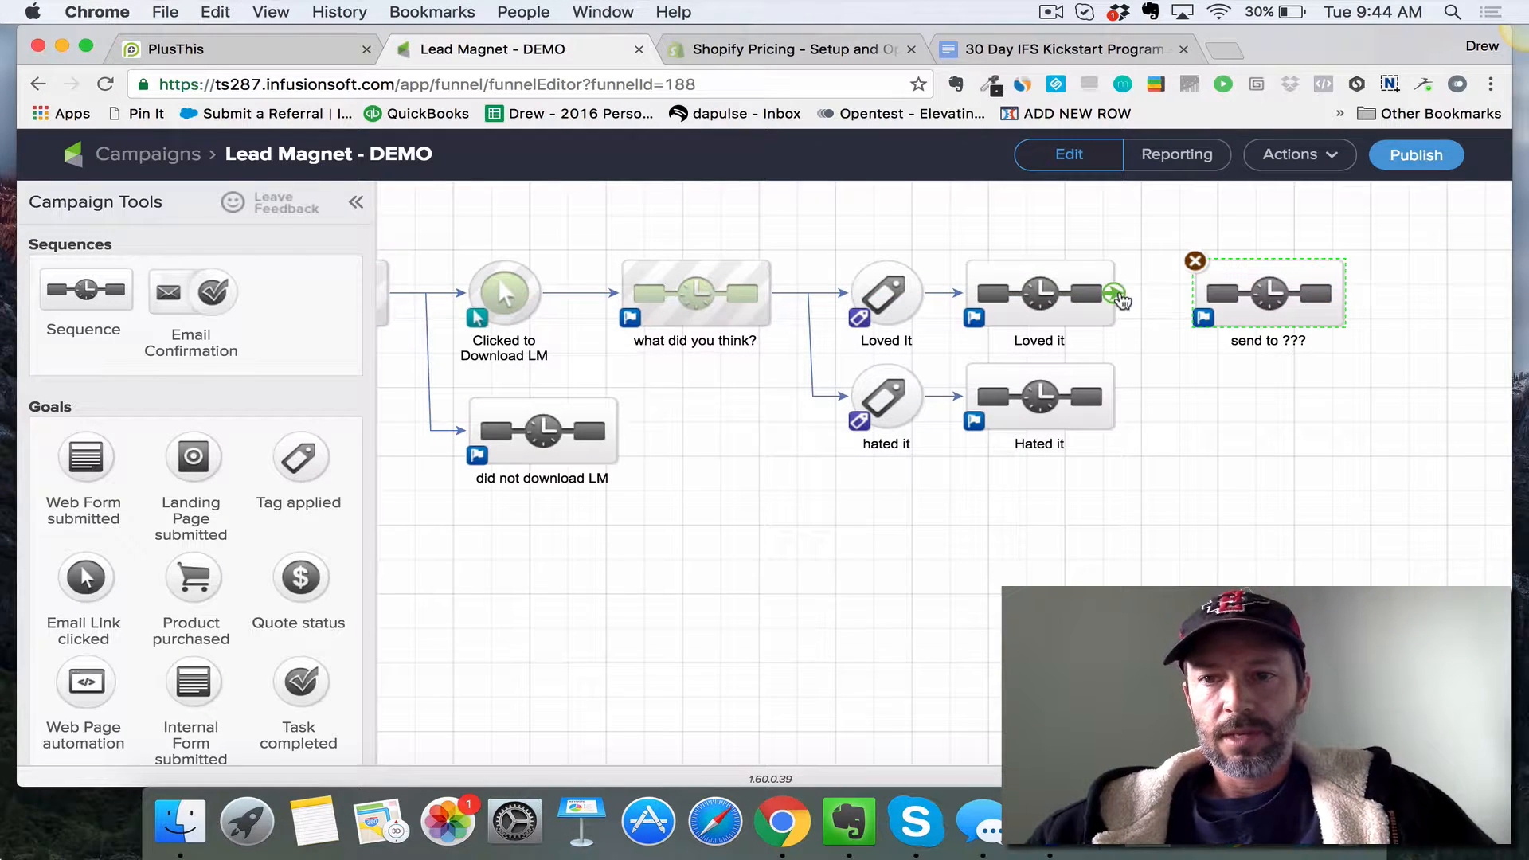
drag(1123, 301, 1266, 391)
drag(1114, 396, 1268, 399)
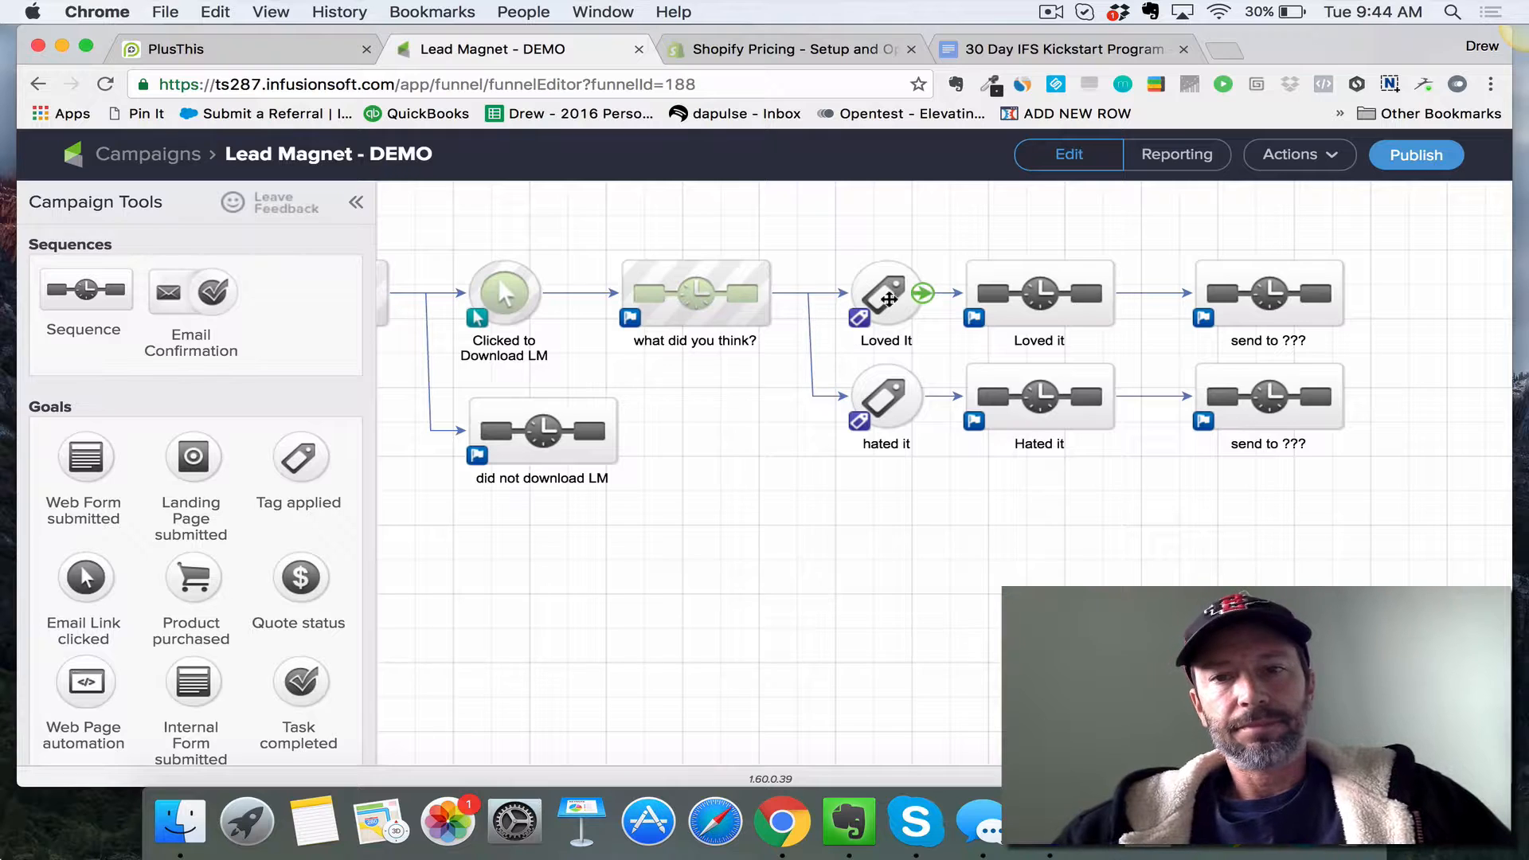
double_click(880, 293)
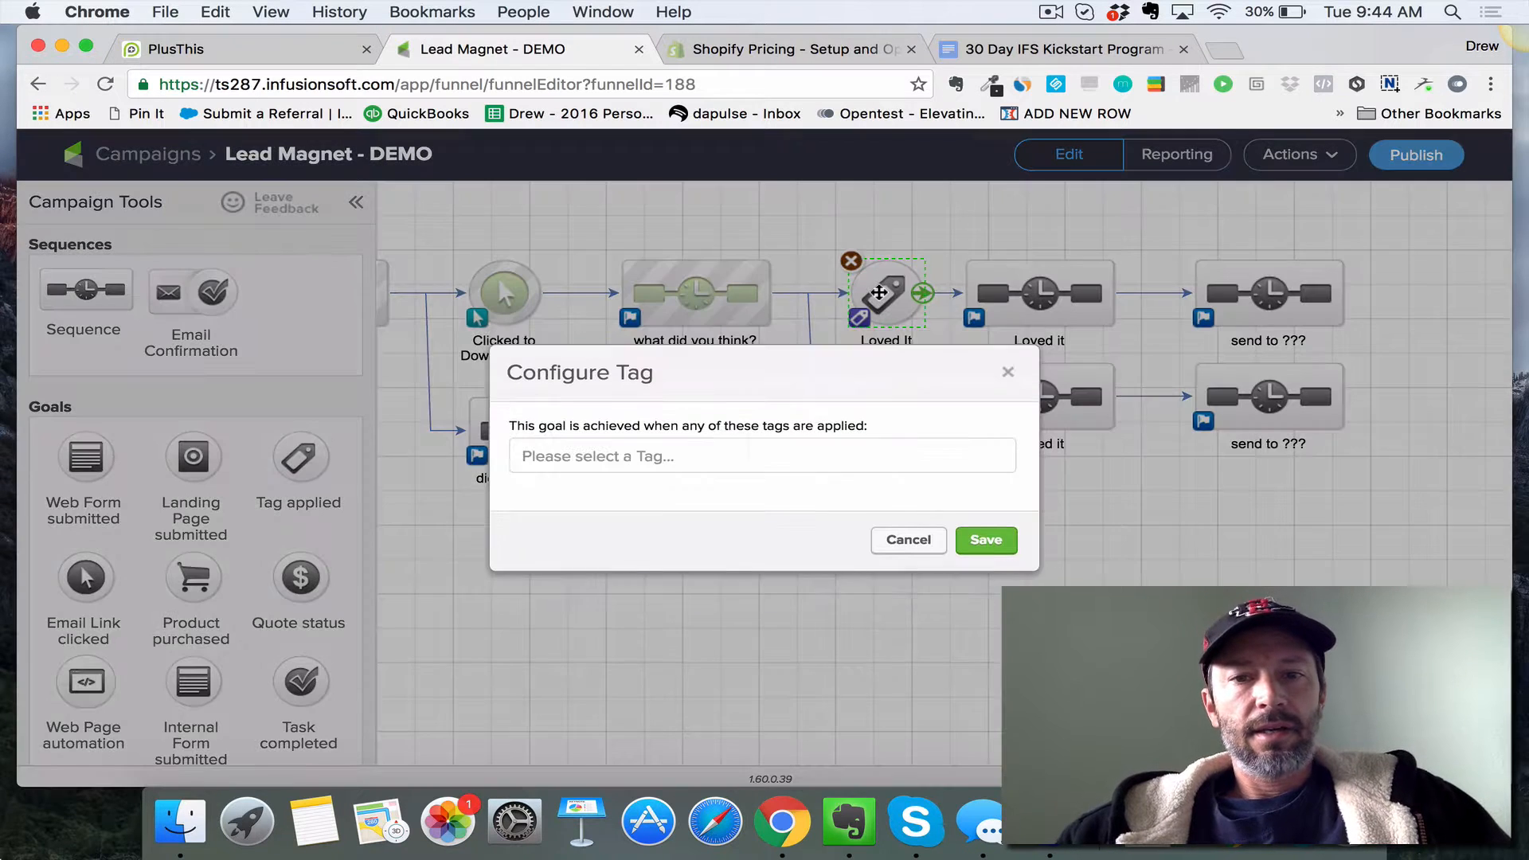
click(642, 456)
text(loved)
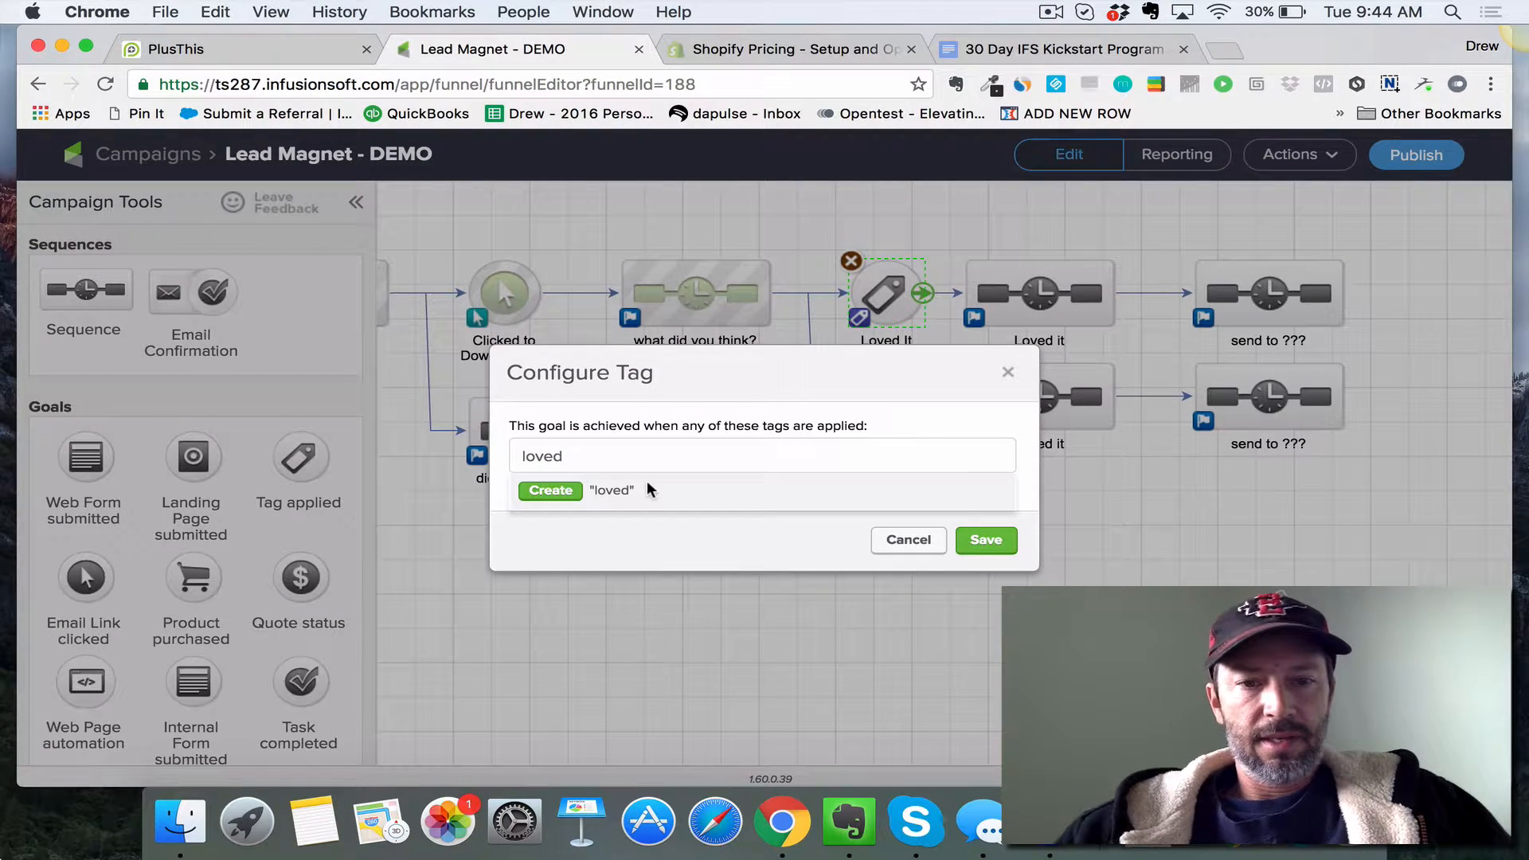
key(BackSpace)
key(BackSpace)
key(BackSpace)
key(BackSpace)
key(BackSpace)
text(L)
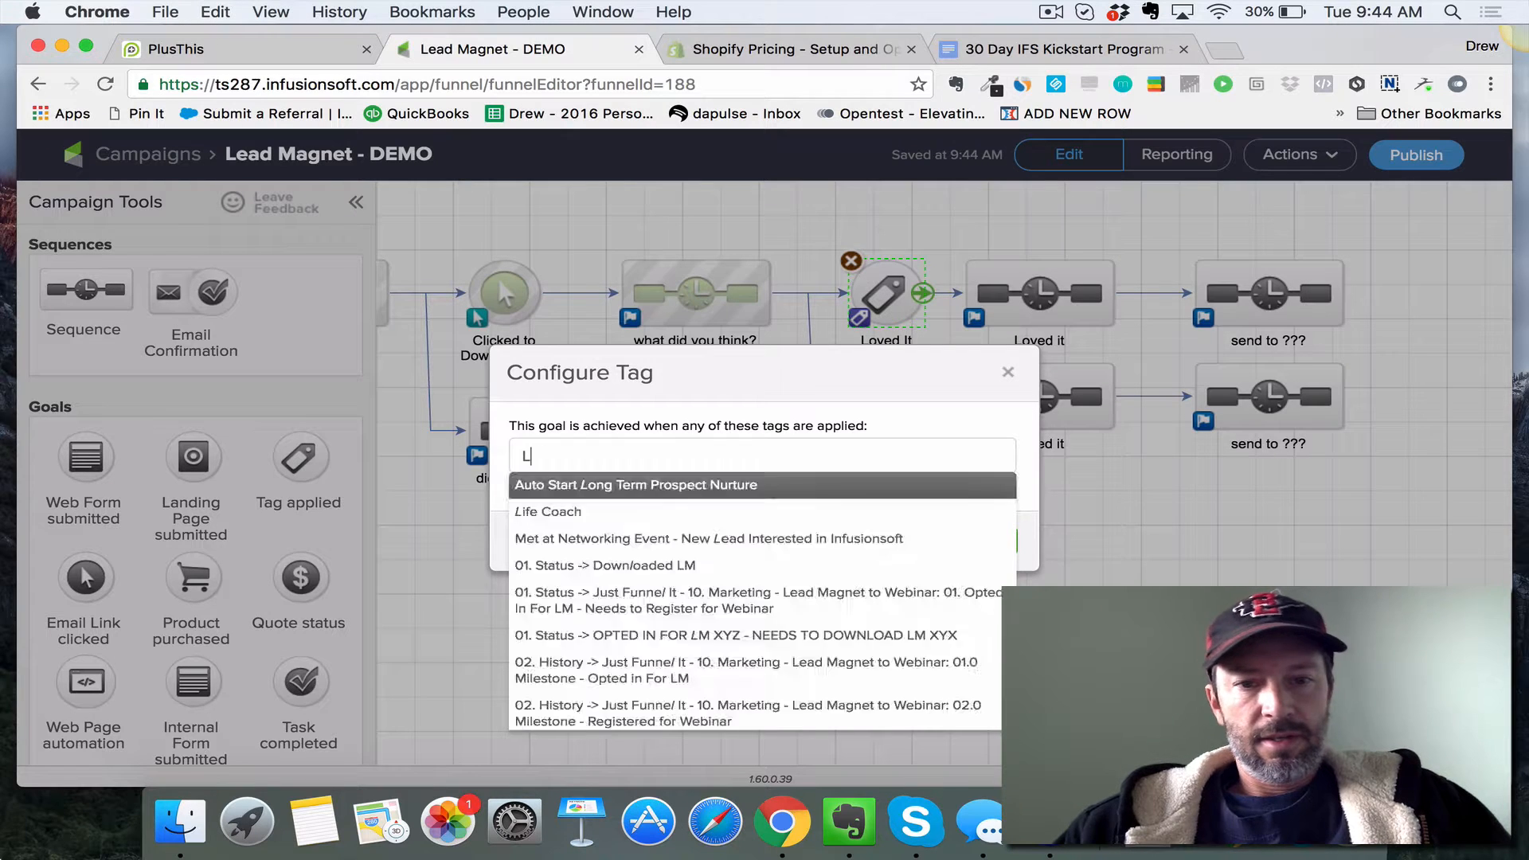
text(oved it)
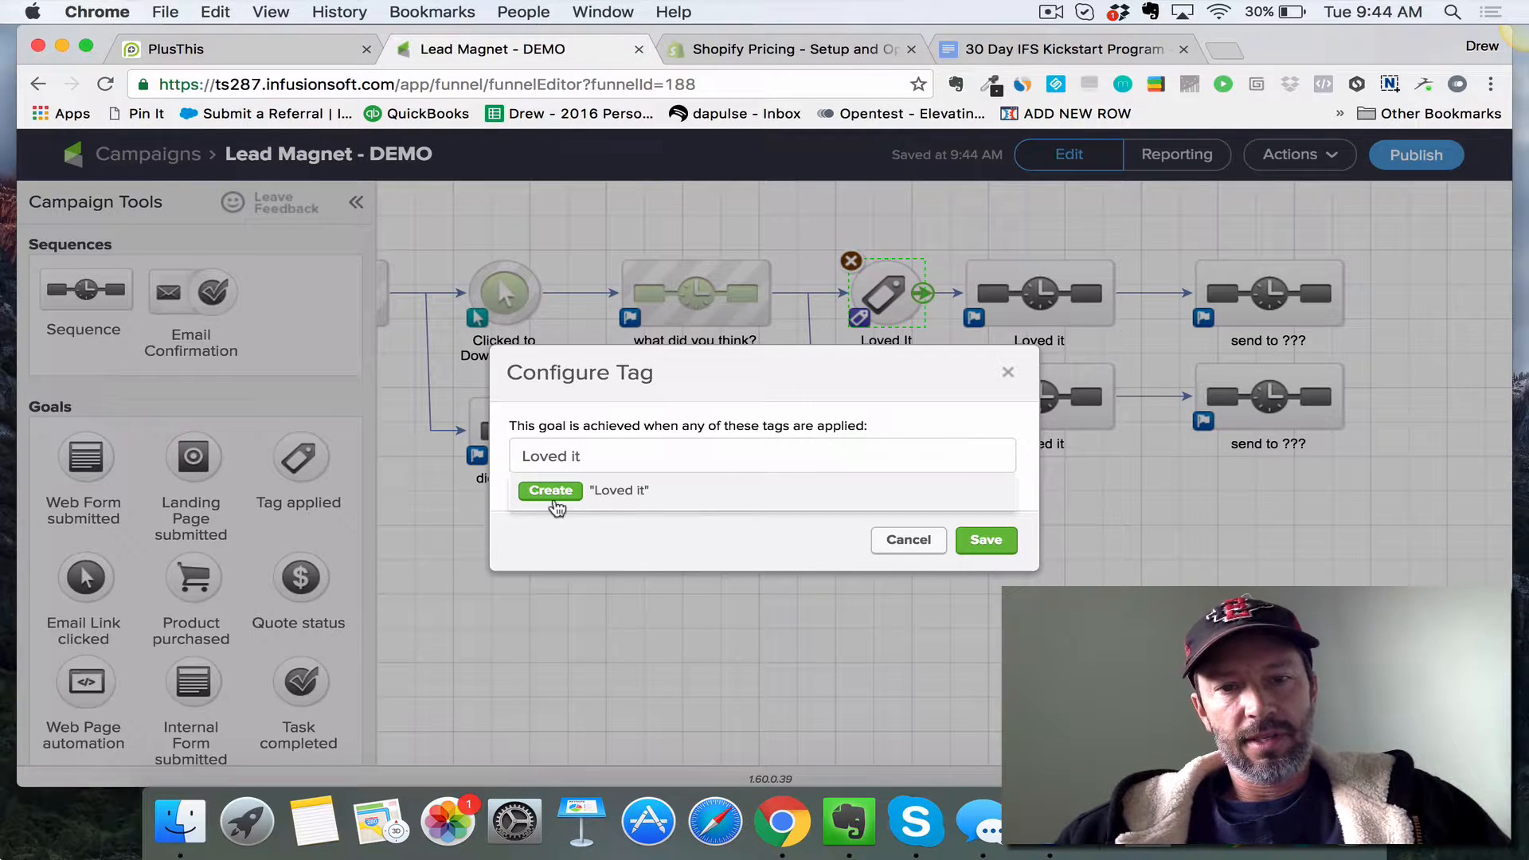
key(BackSpace)
key(BackSpace)
text(It)
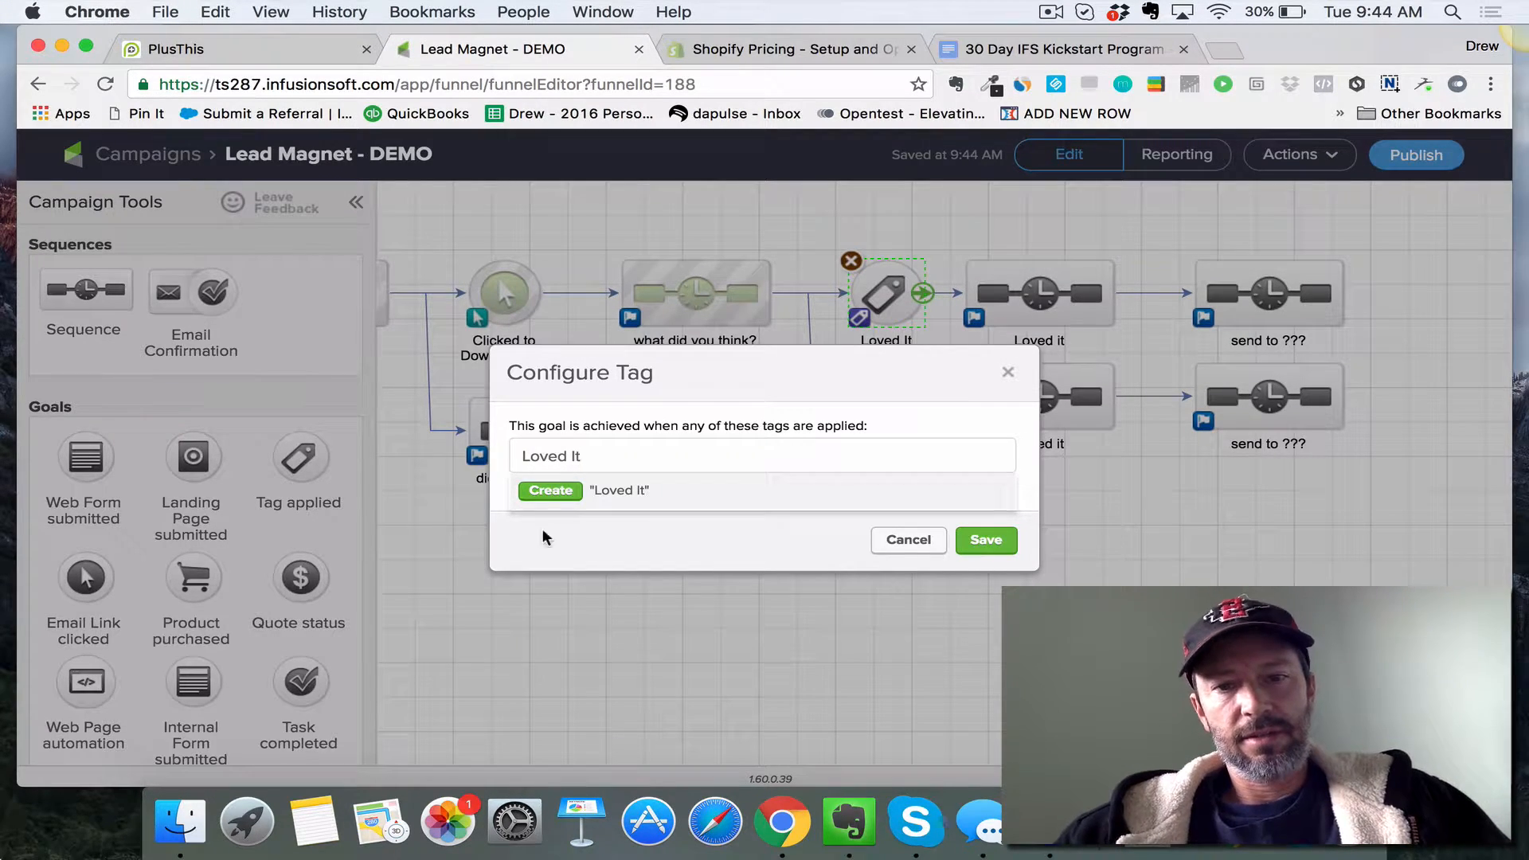
click(927, 545)
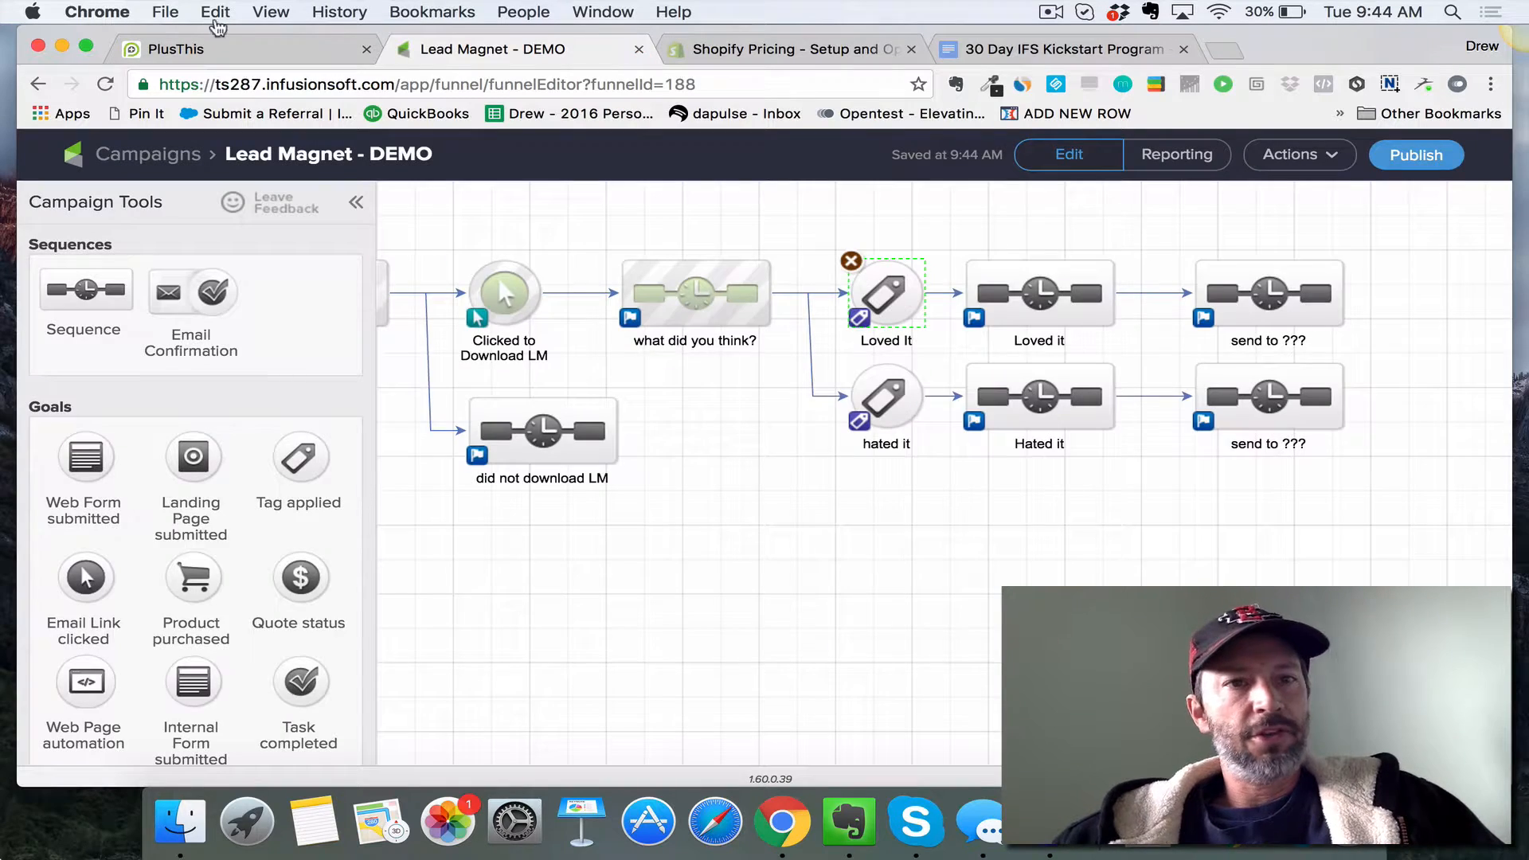
Step: Switch to PlusThis to review the Survey Demo feature's code and quick report, and return to the Lead Magnet - DEMO campaign
click(199, 50)
scroll(1312, 552, down, 5)
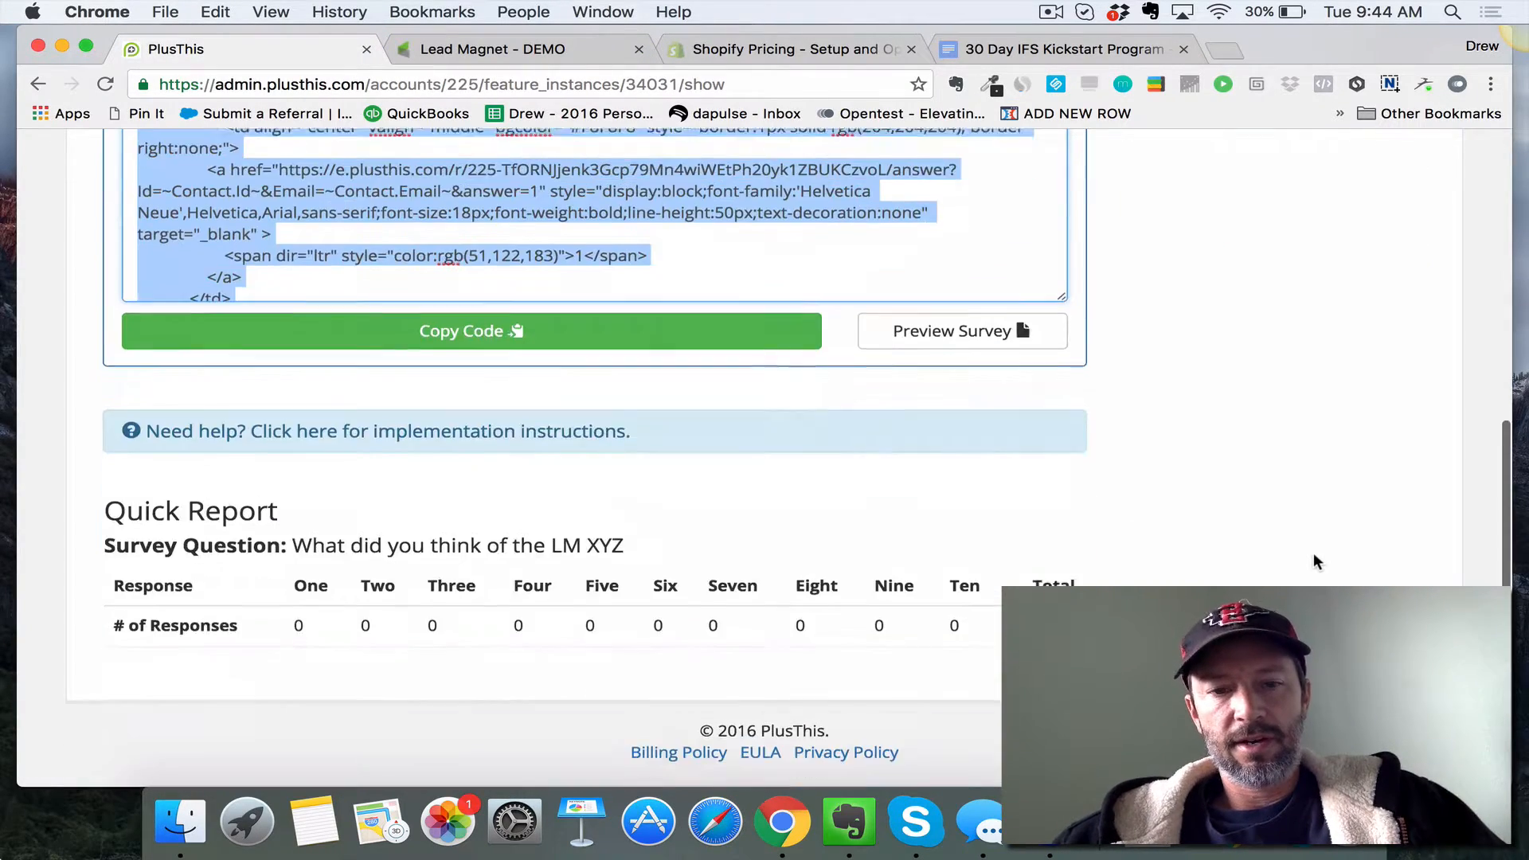
scroll(1312, 553, up, 8)
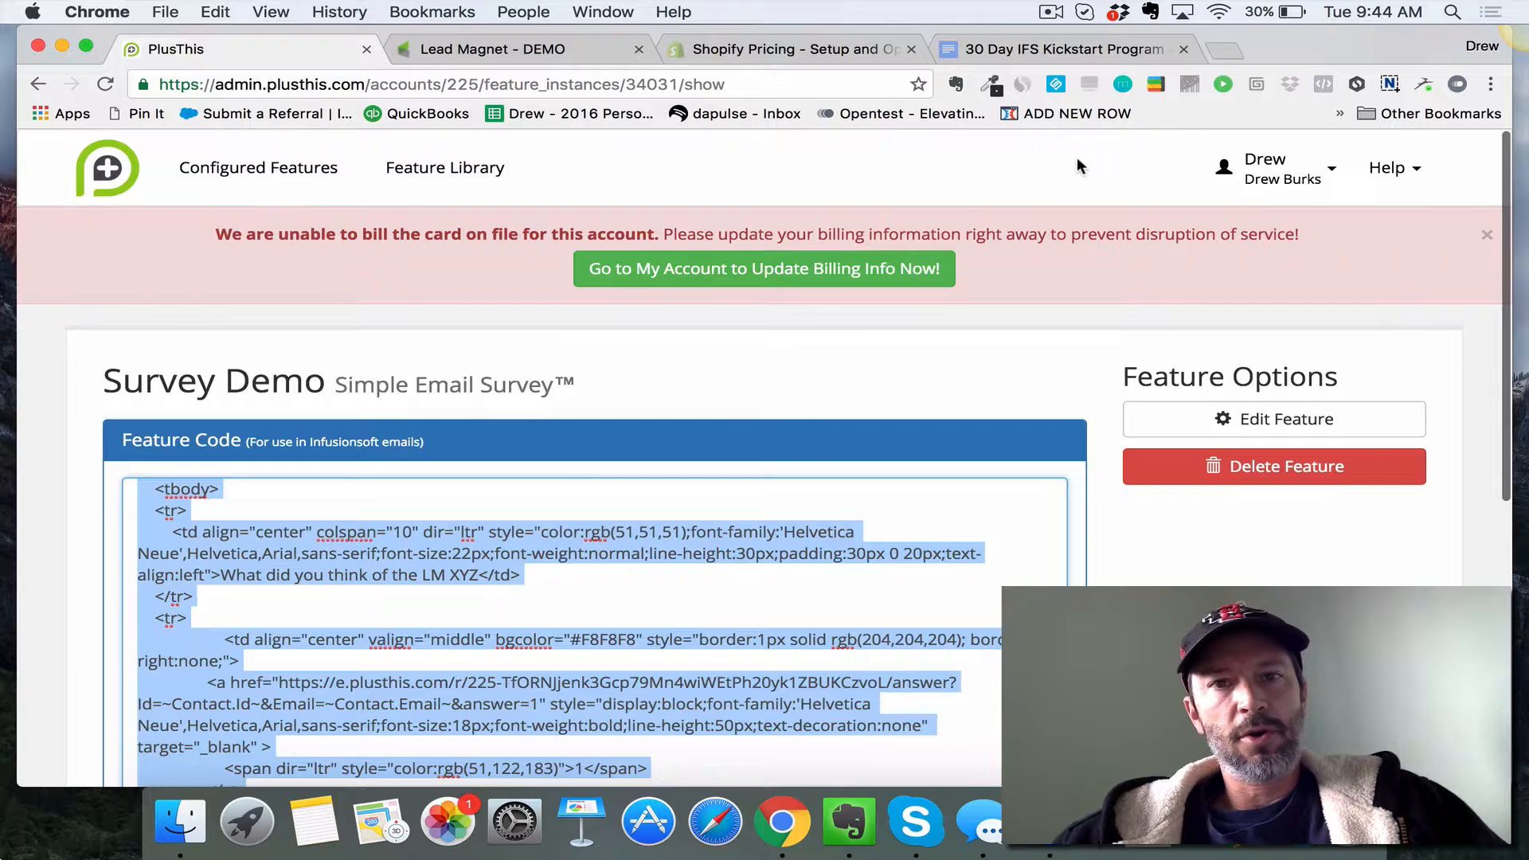
click(494, 48)
click(849, 429)
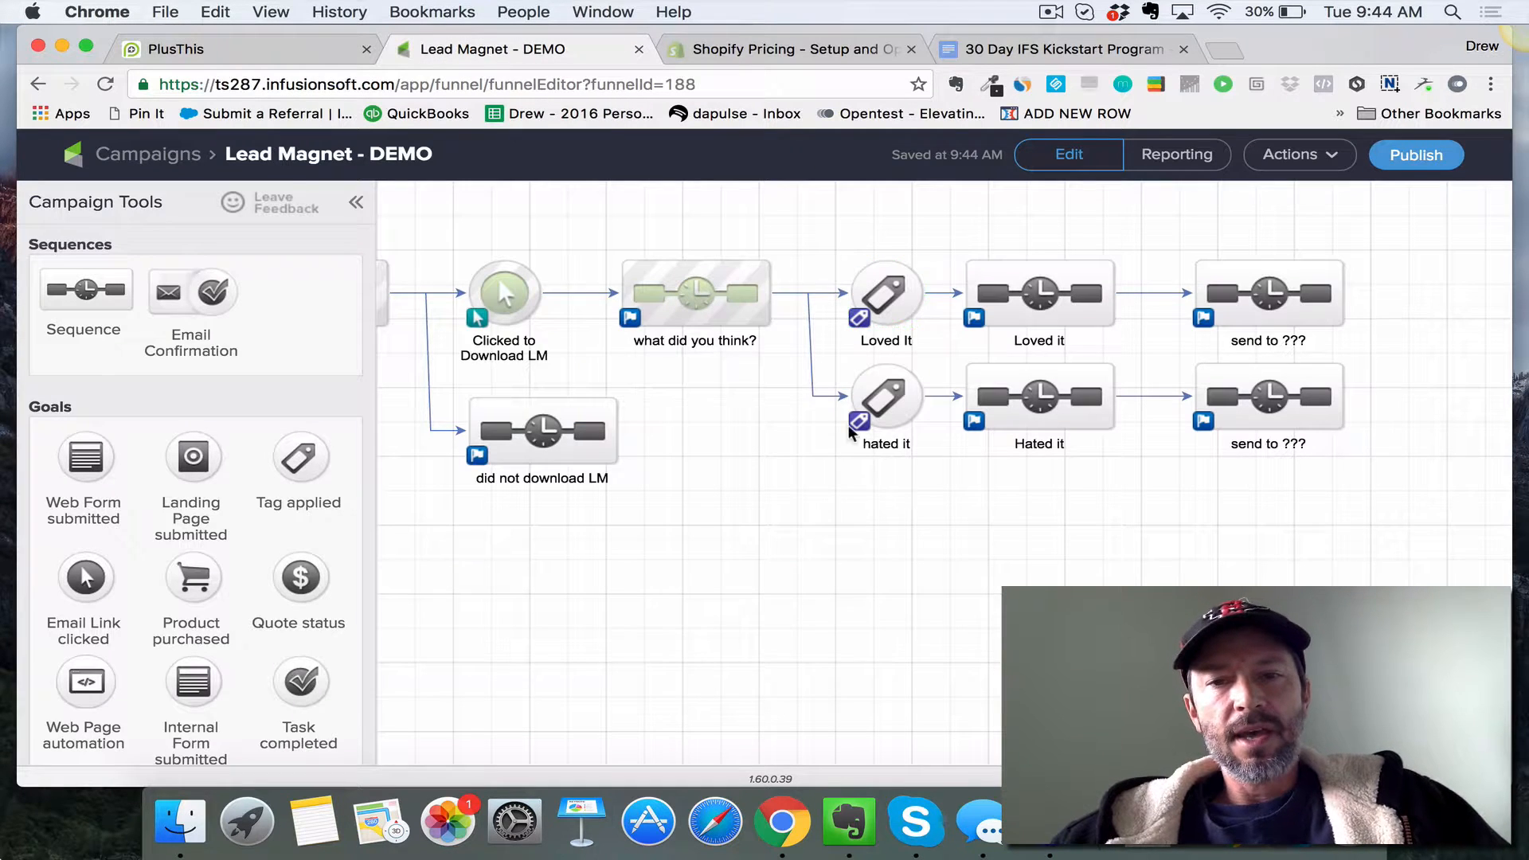
drag(839, 218, 930, 389)
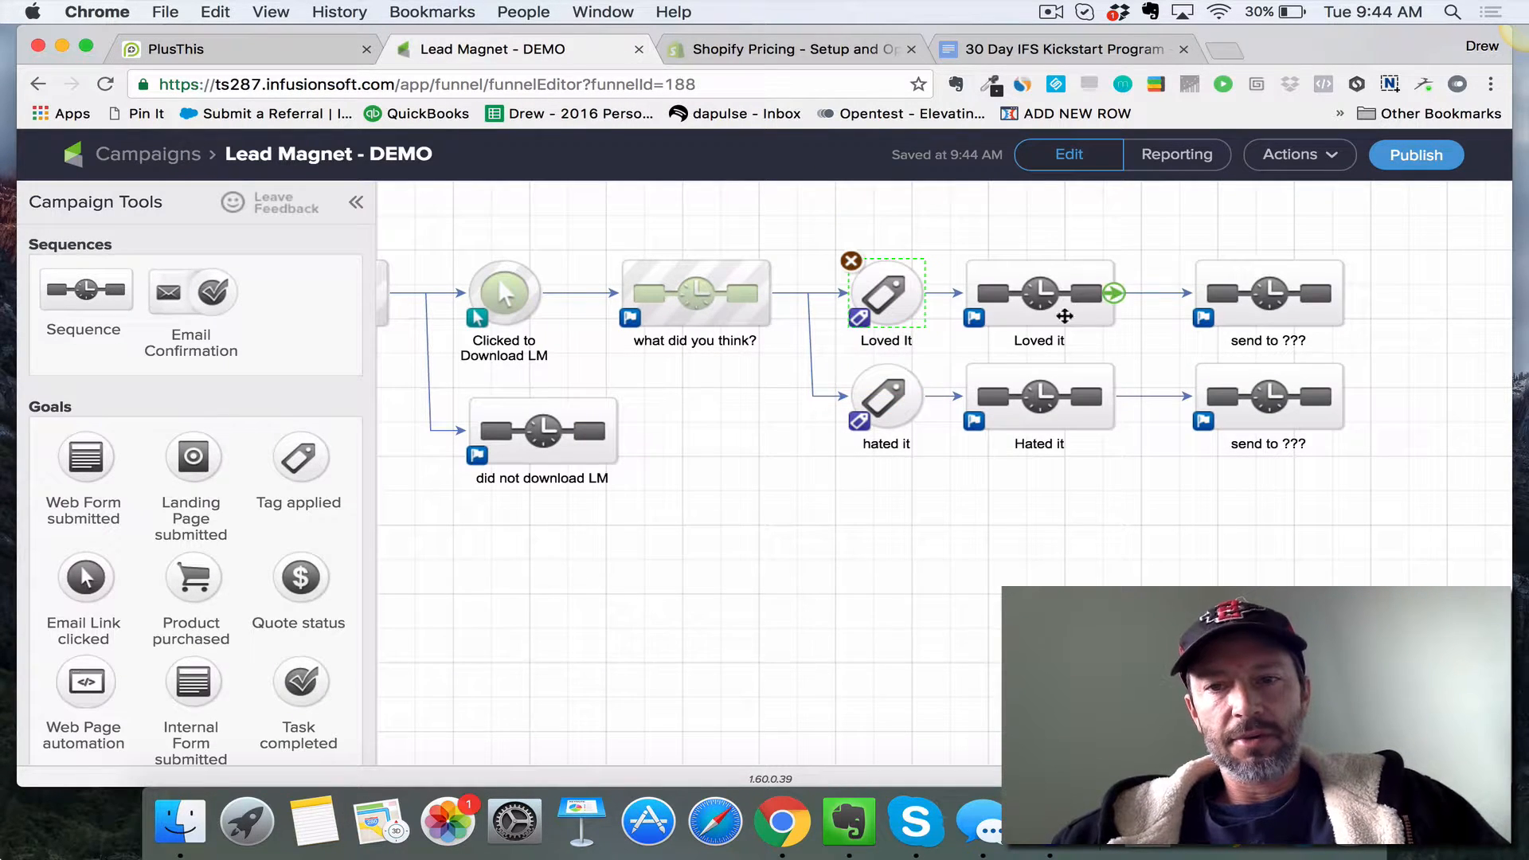
click(1064, 316)
drag(847, 365, 992, 470)
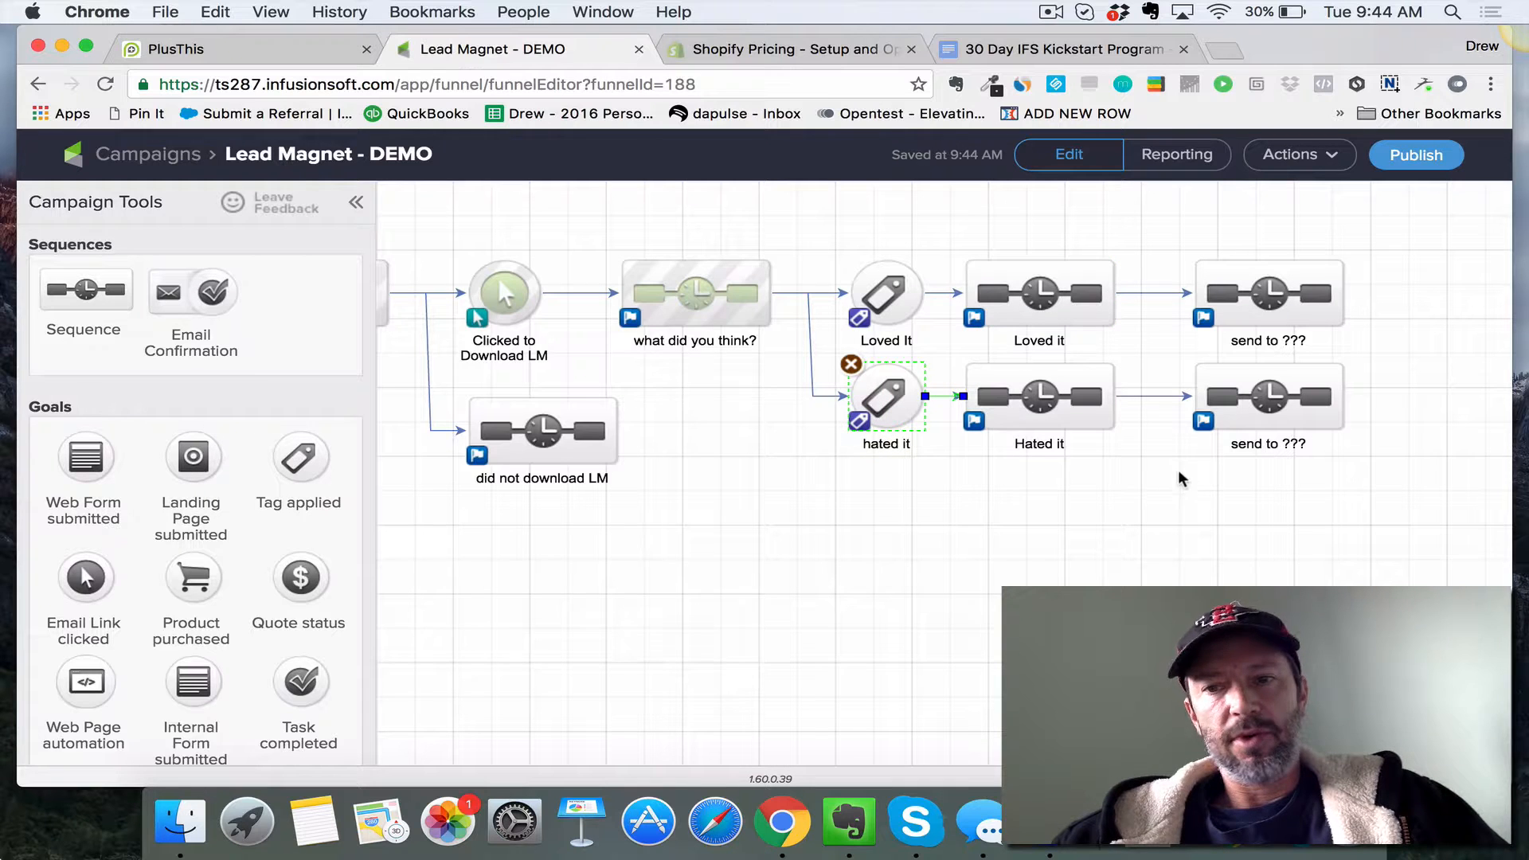
click(1178, 518)
drag(1001, 579, 1277, 599)
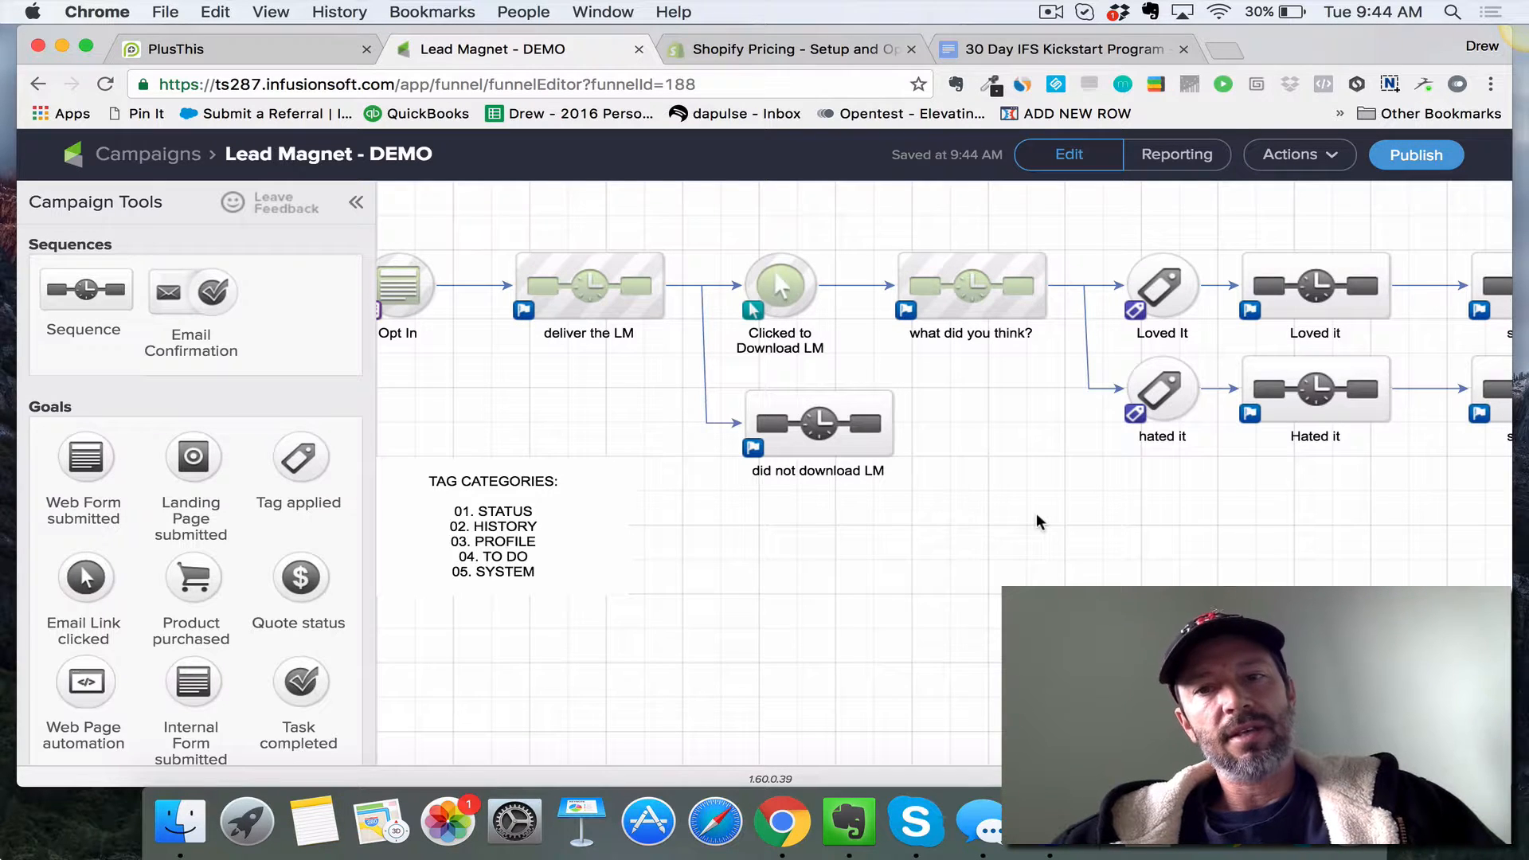
drag(1092, 206, 1327, 513)
Step: Check which tags the "what did you think?" sequence removes and applies, leaving them unmodified, and return to the campaign
double_click(957, 299)
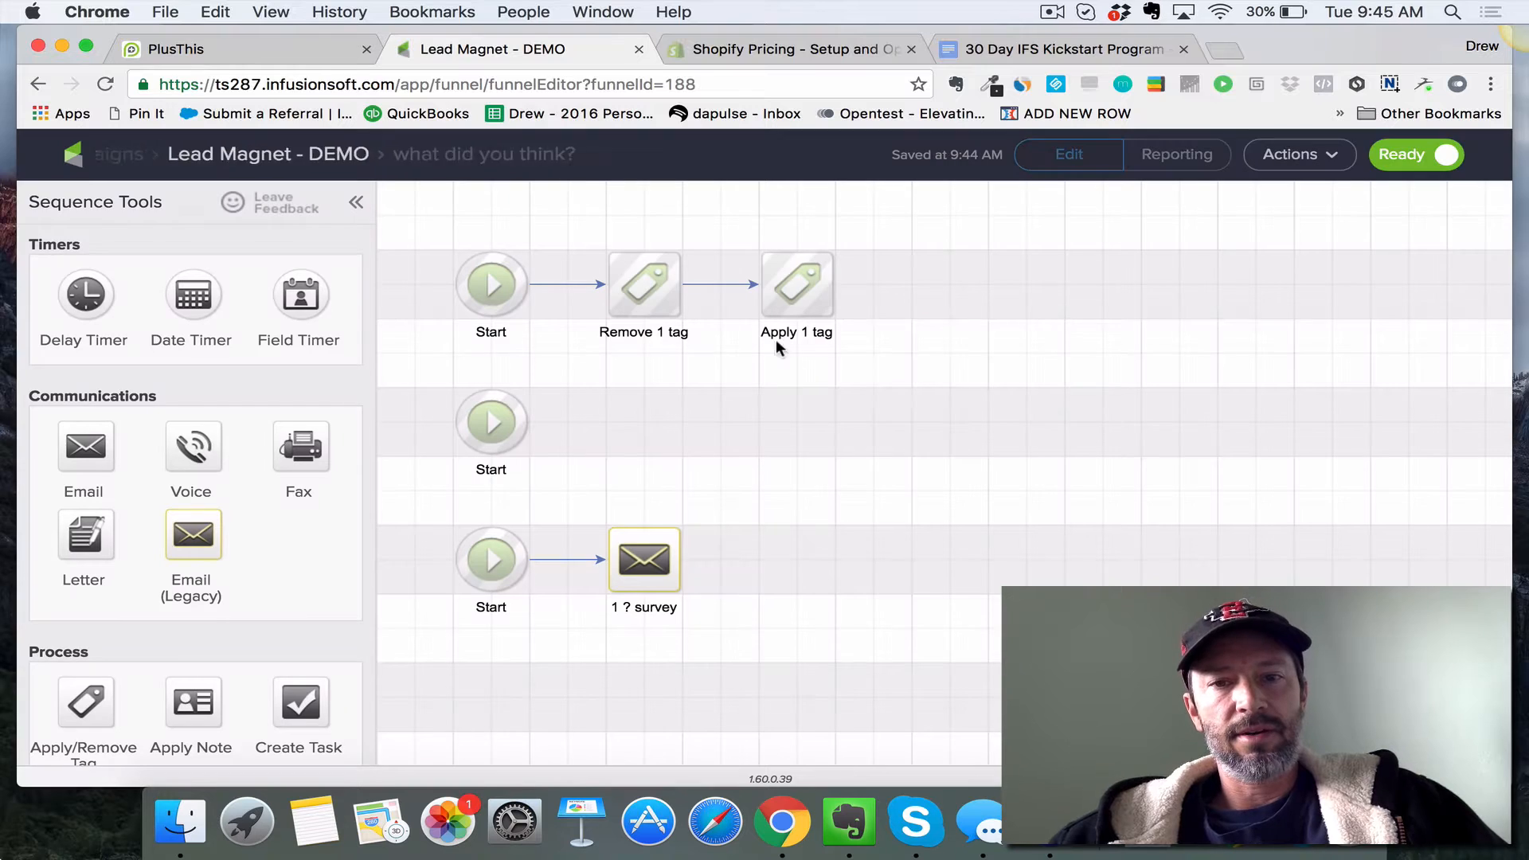
double_click(642, 286)
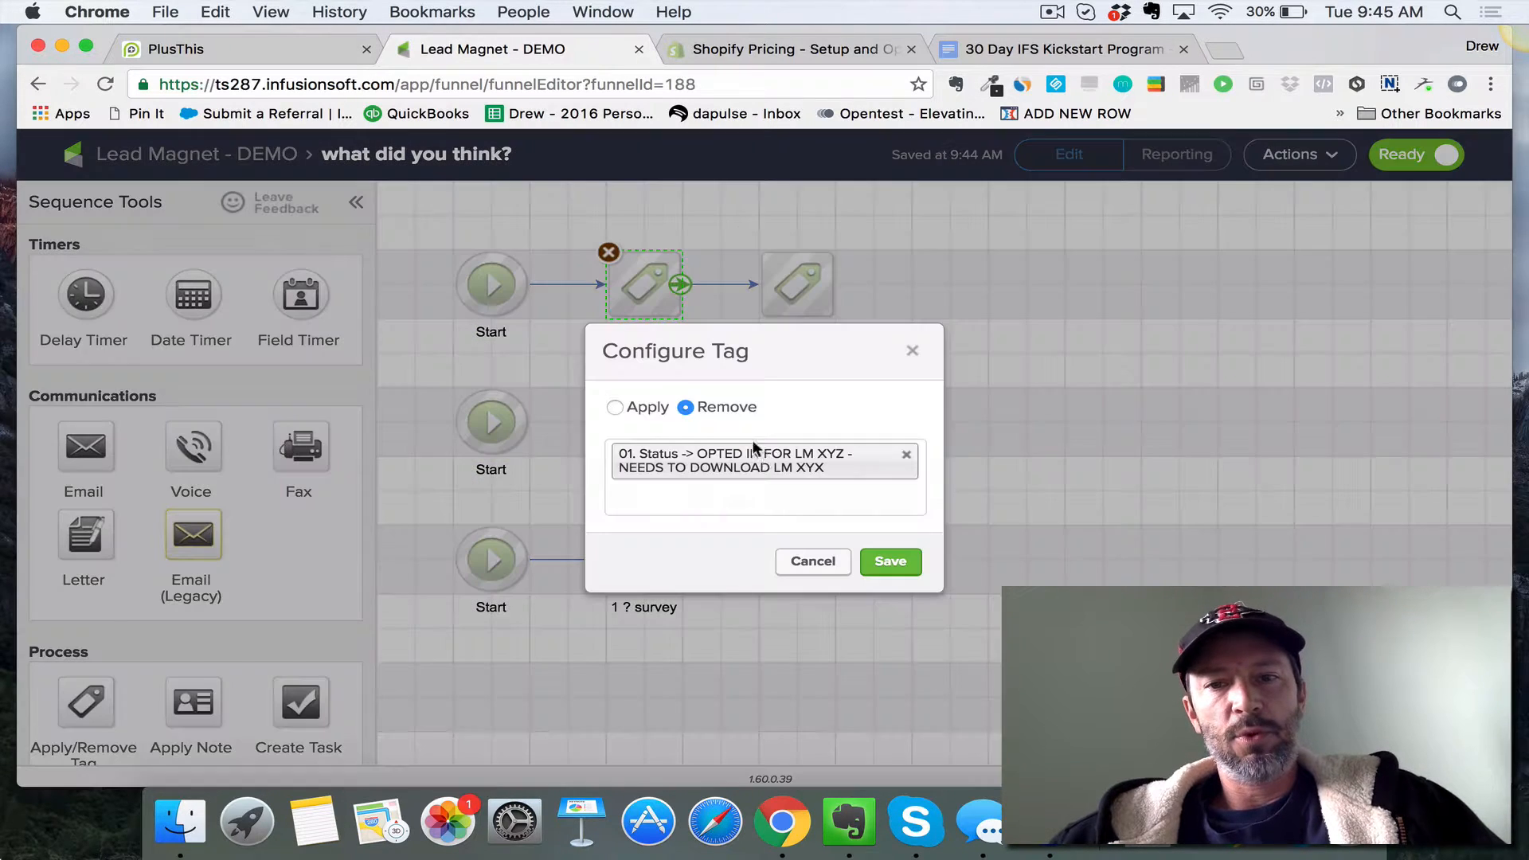
click(829, 565)
double_click(792, 275)
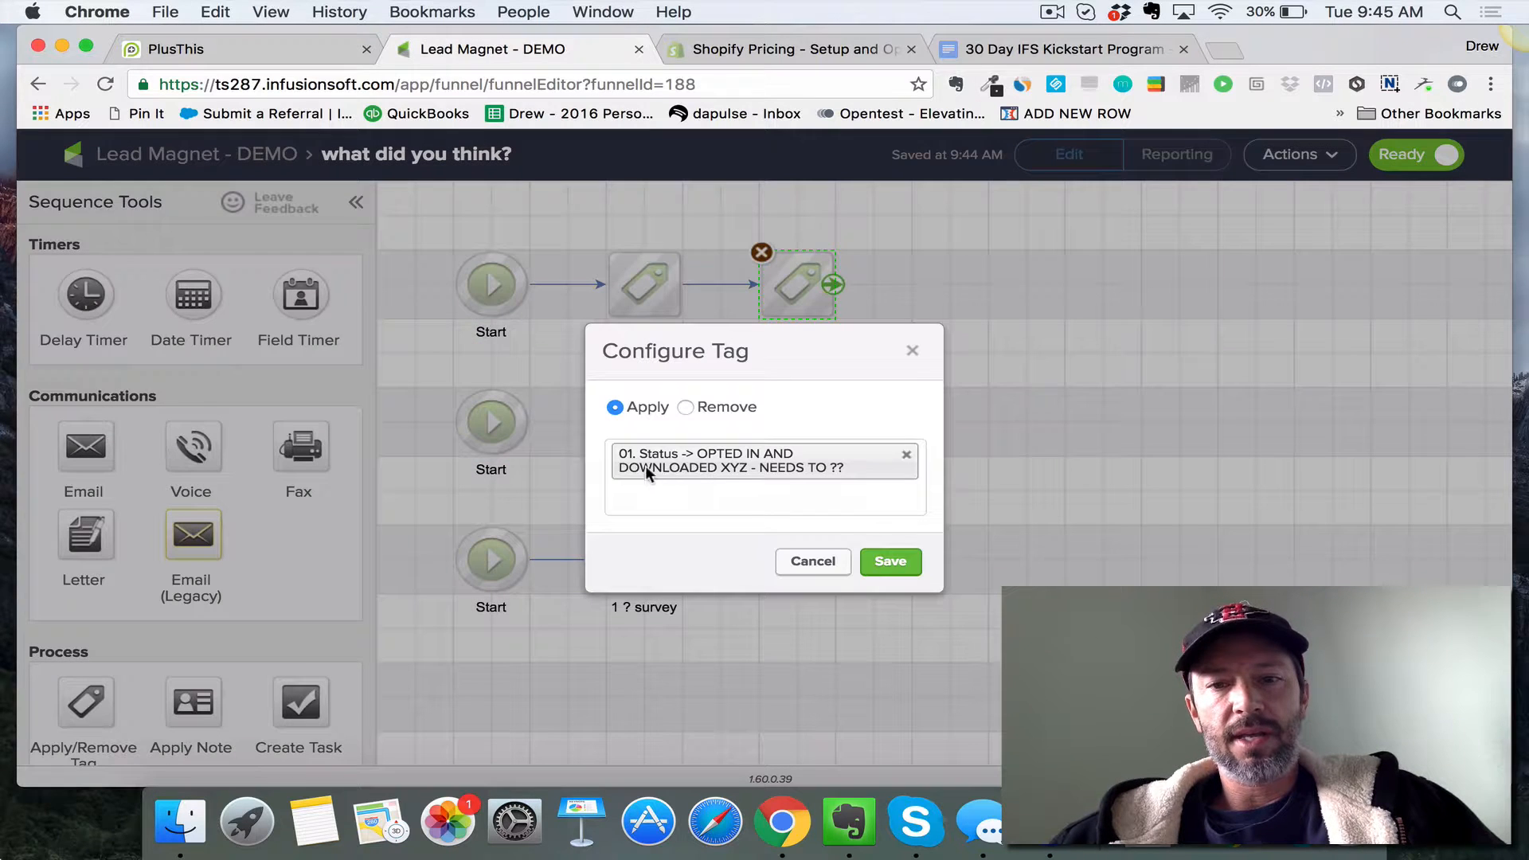
click(813, 564)
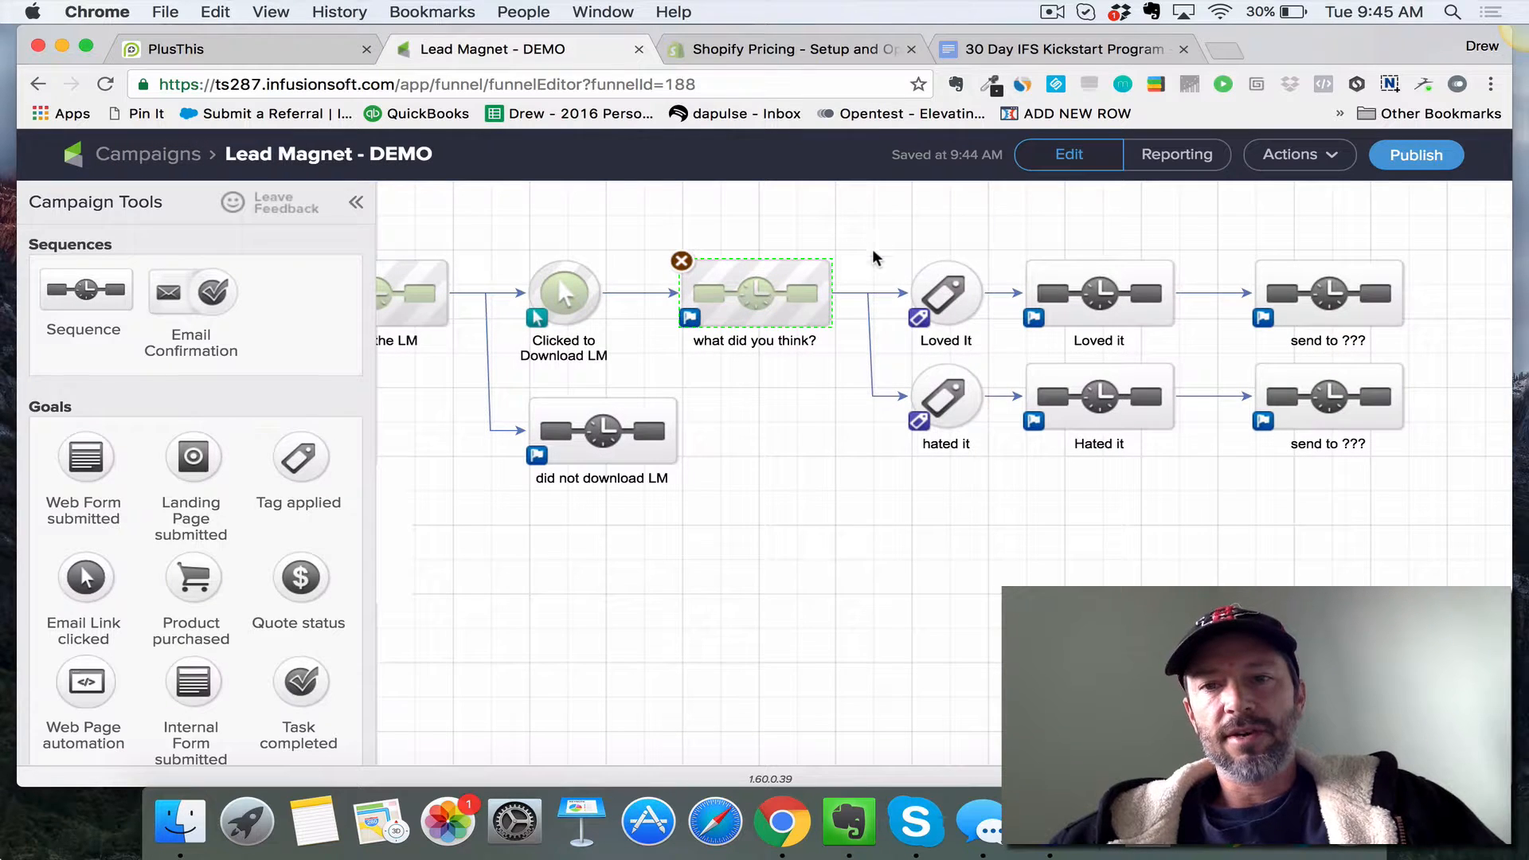
Step: In the "Loved it" sequence, delete the "Remove 1 tag" step and connect Start directly to "Apply 1 tag"
drag(874, 241, 982, 335)
double_click(1106, 299)
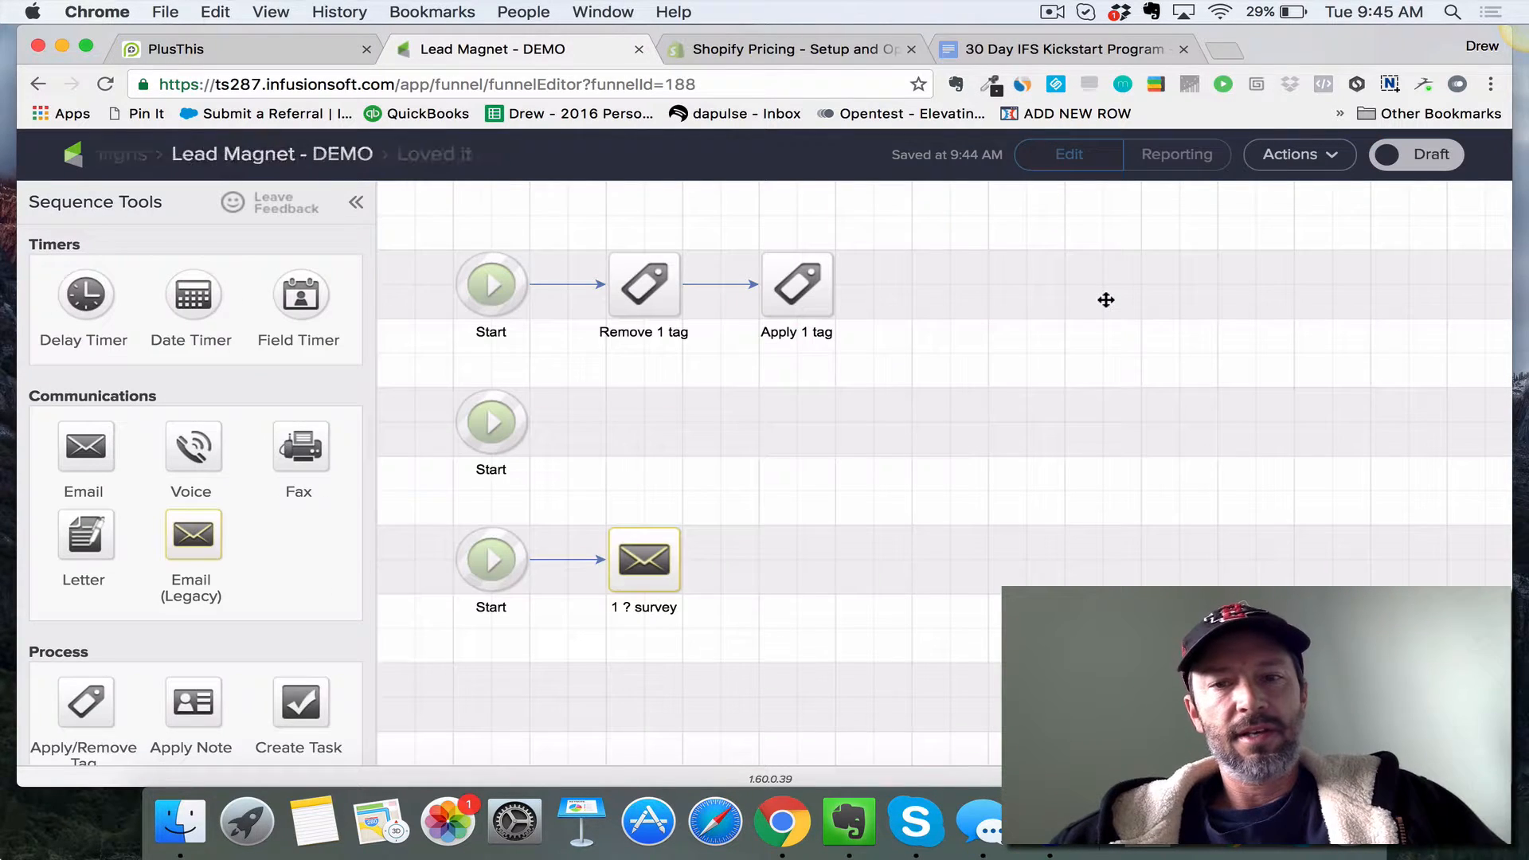
double_click(646, 295)
click(906, 455)
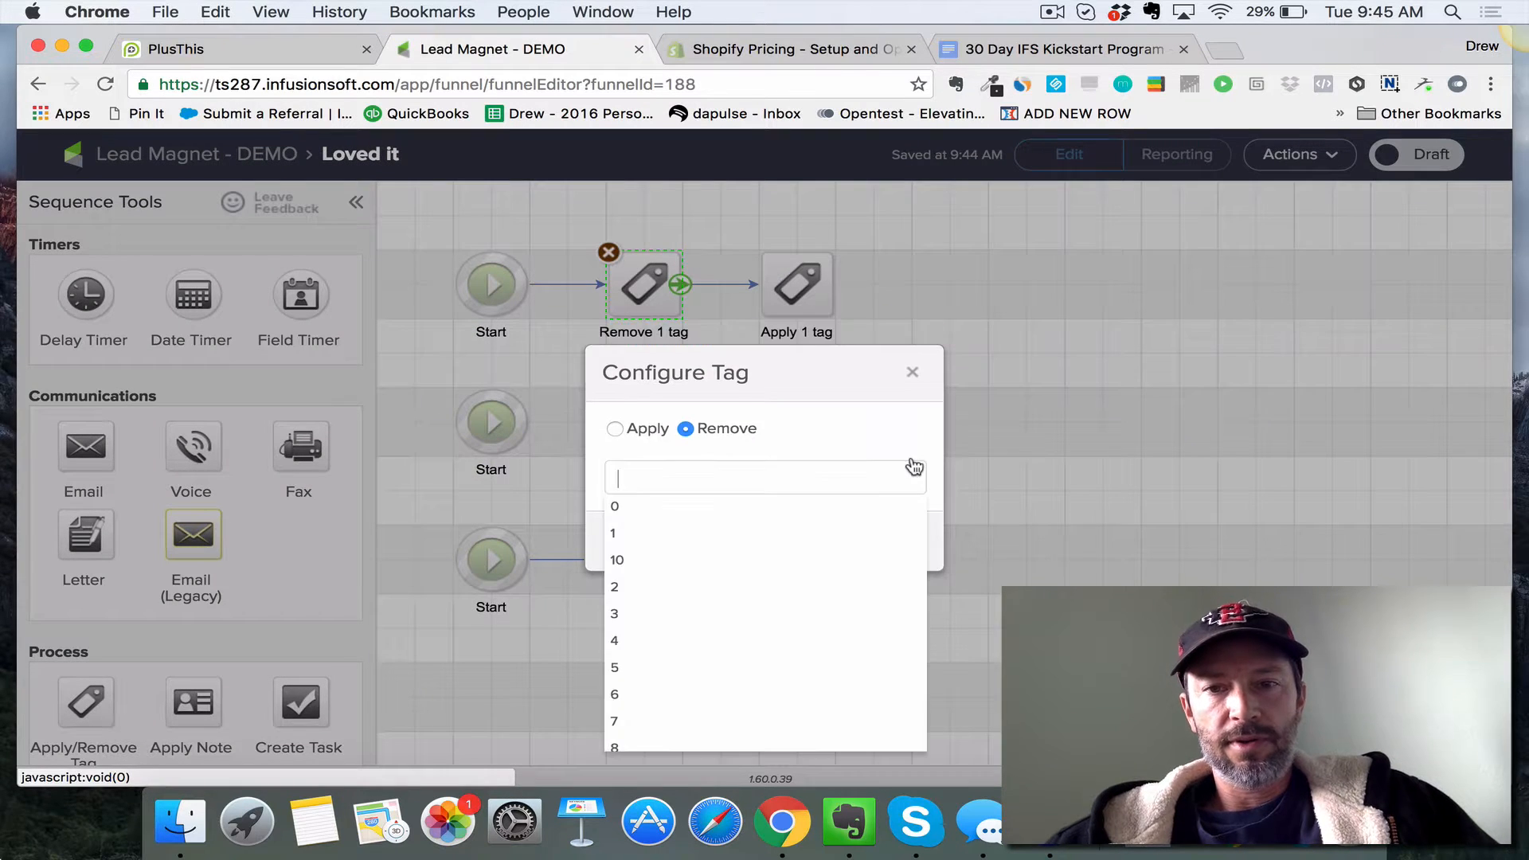
click(912, 372)
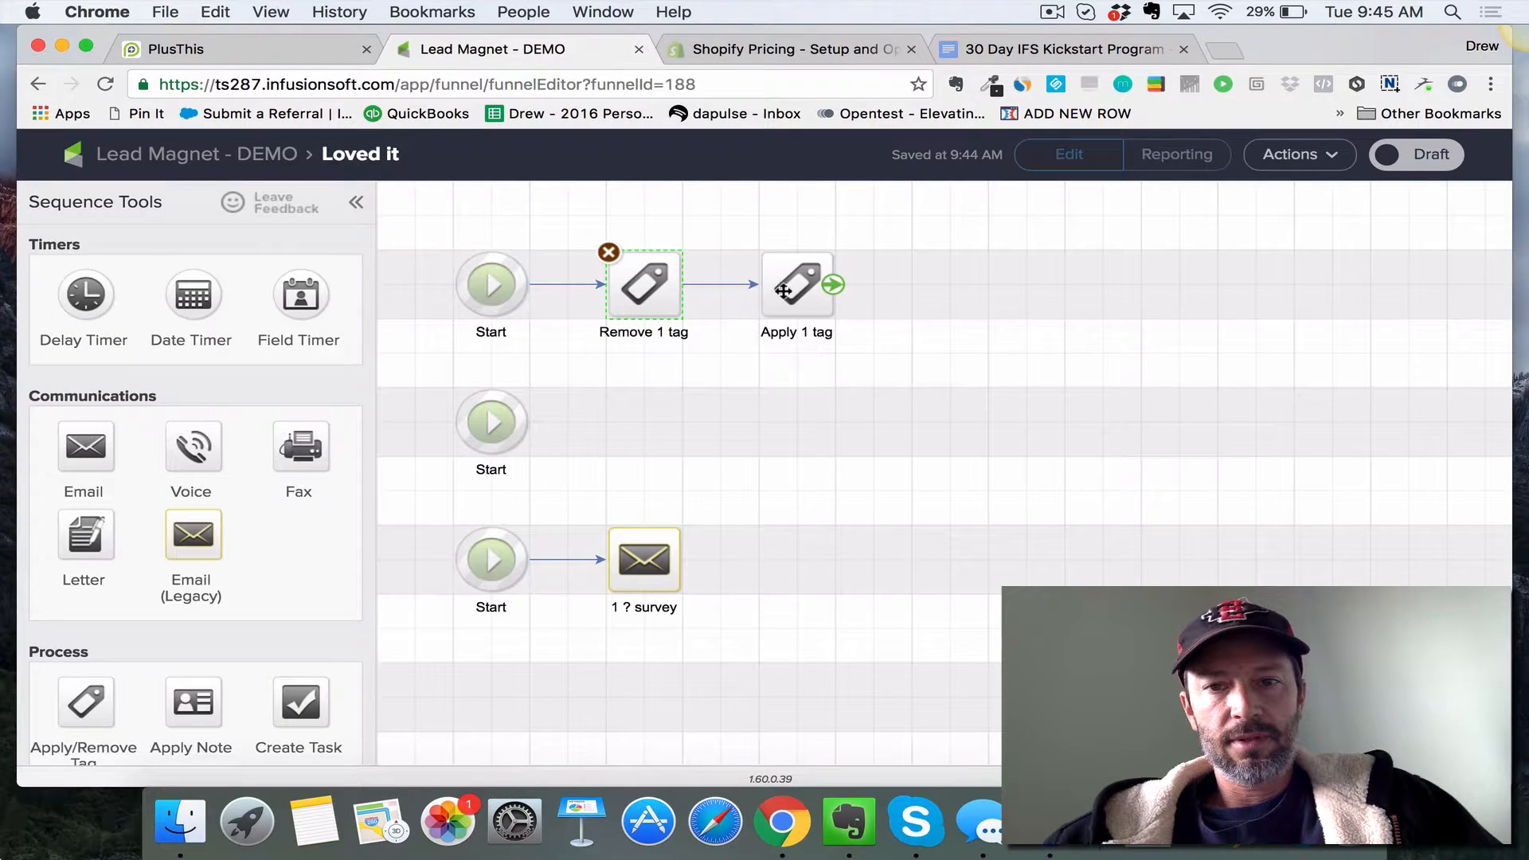
click(608, 252)
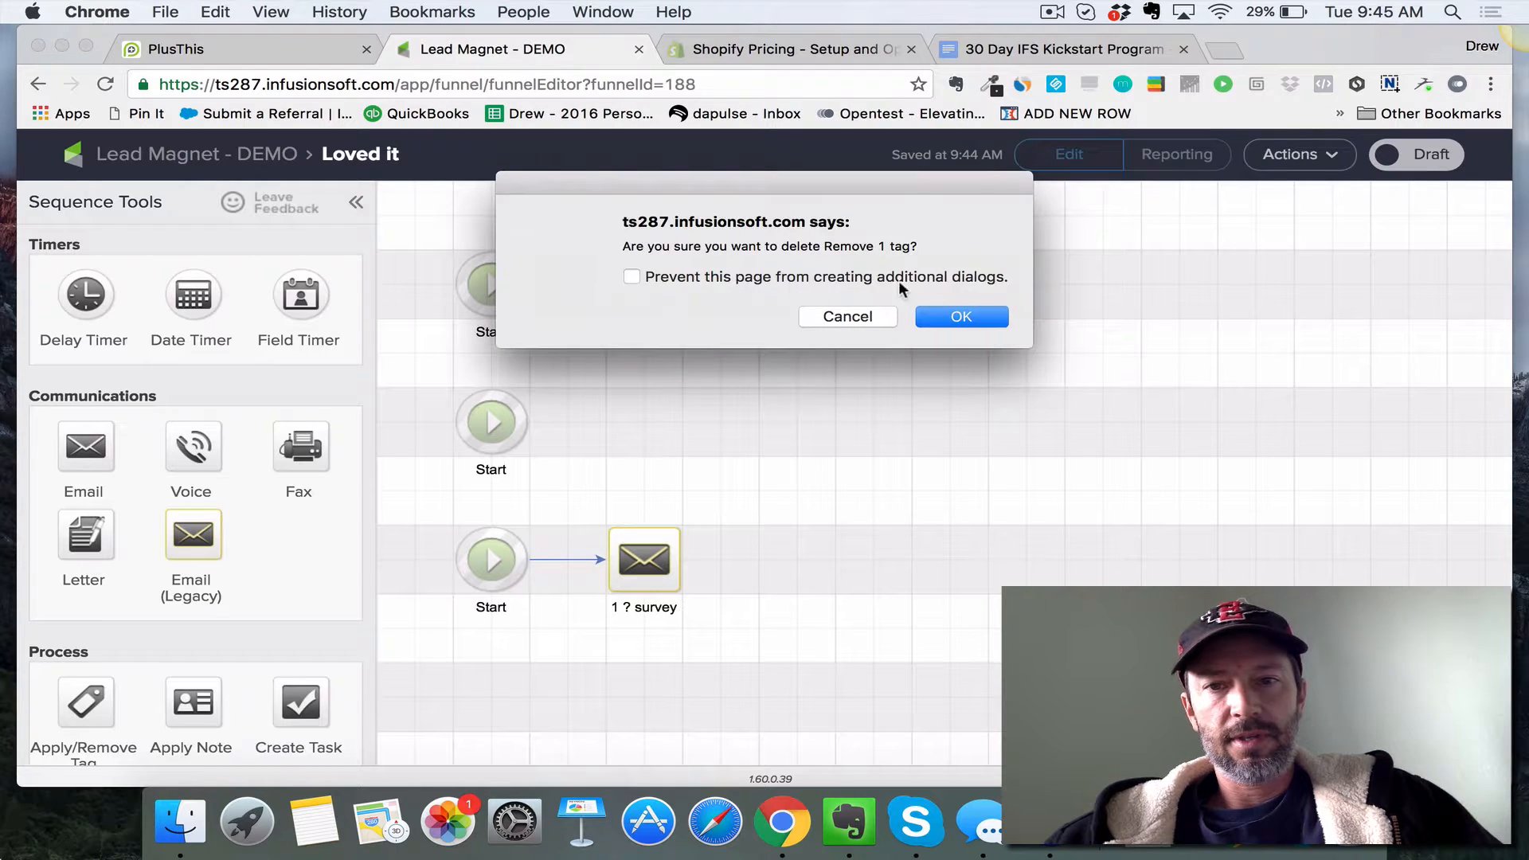
click(996, 317)
drag(521, 288, 801, 288)
Step: Switch the "Loved it" tag step to remove its "OPTED IN AND DOWNLOADED XYZ - NEEDS TO ??" tag, and move it nearer to Start
double_click(796, 297)
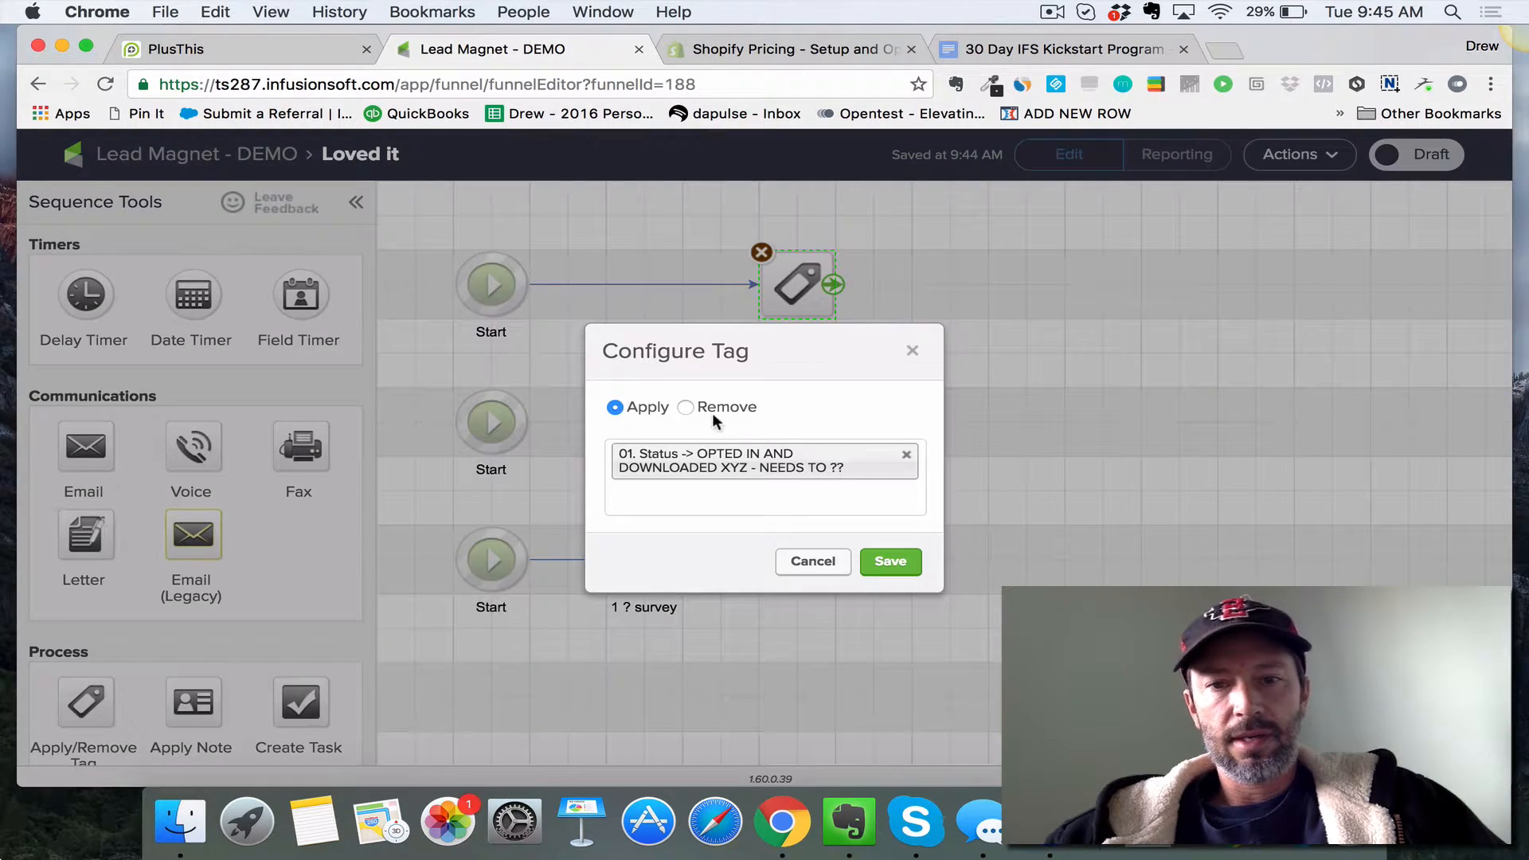
click(891, 564)
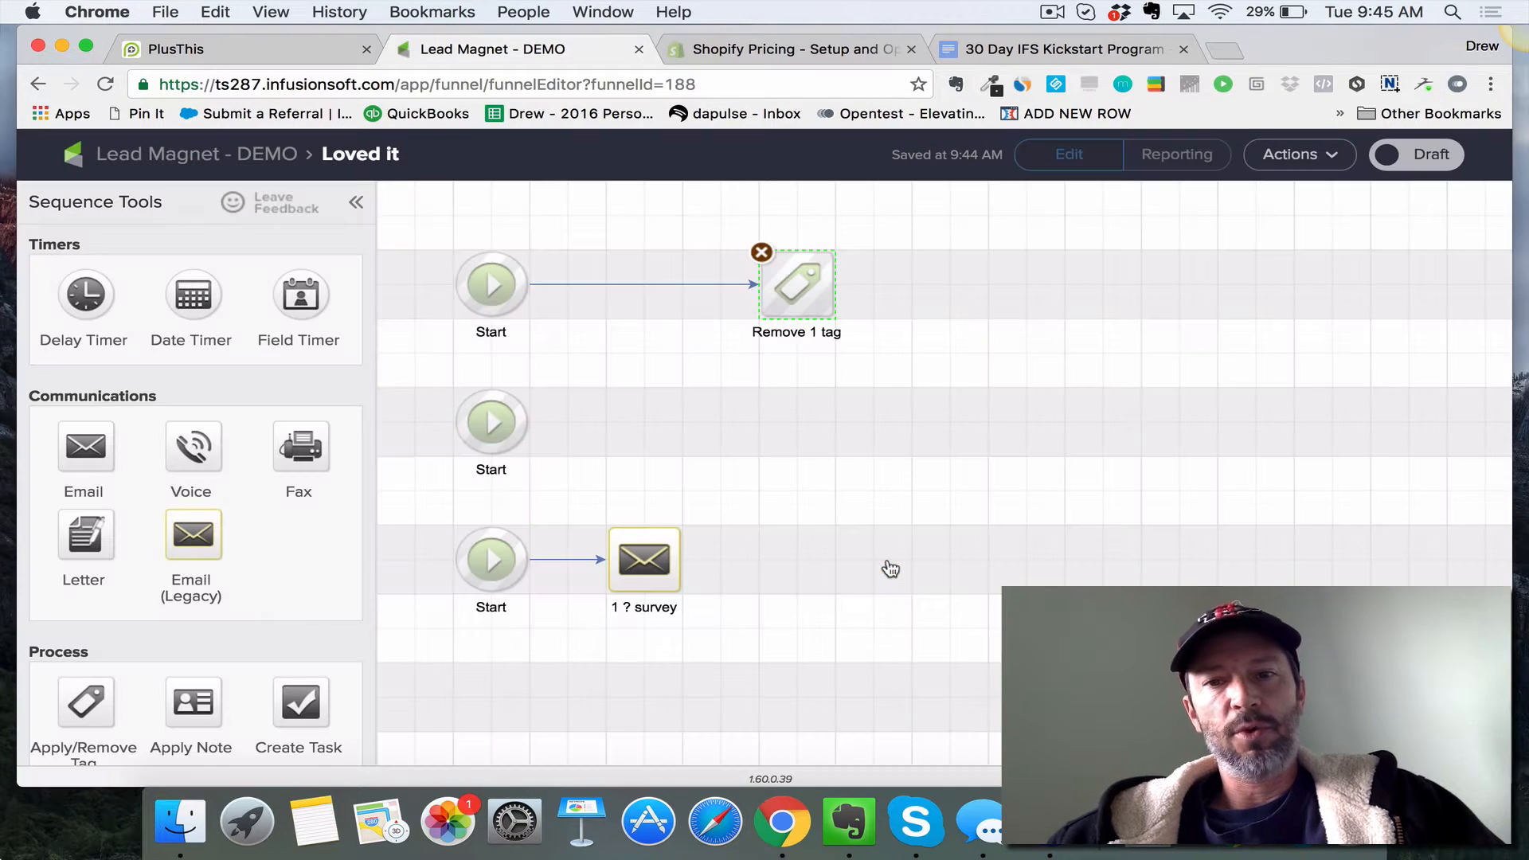
drag(795, 285, 682, 285)
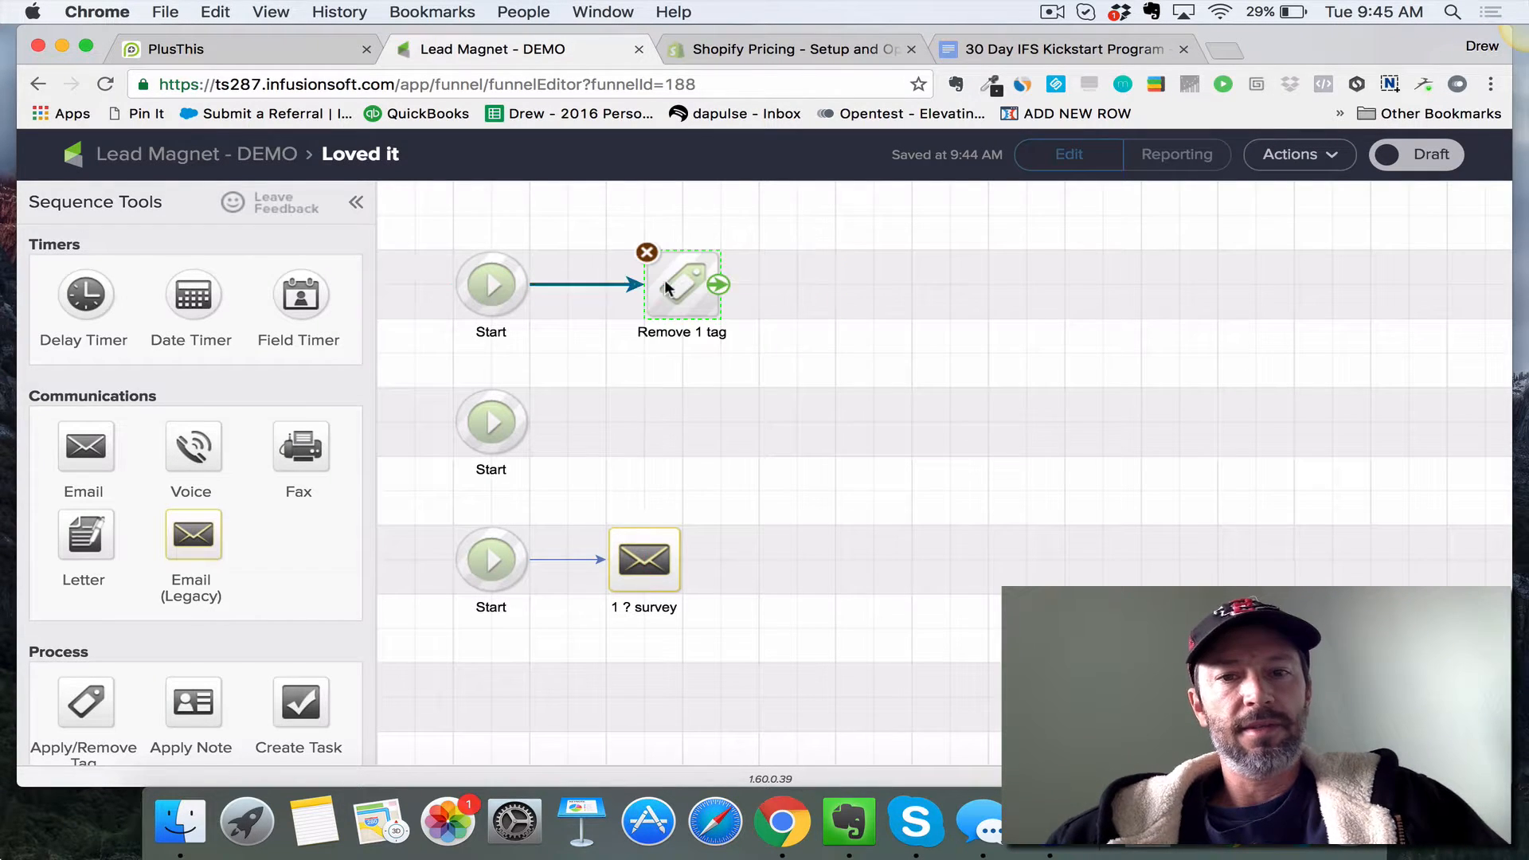
click(199, 157)
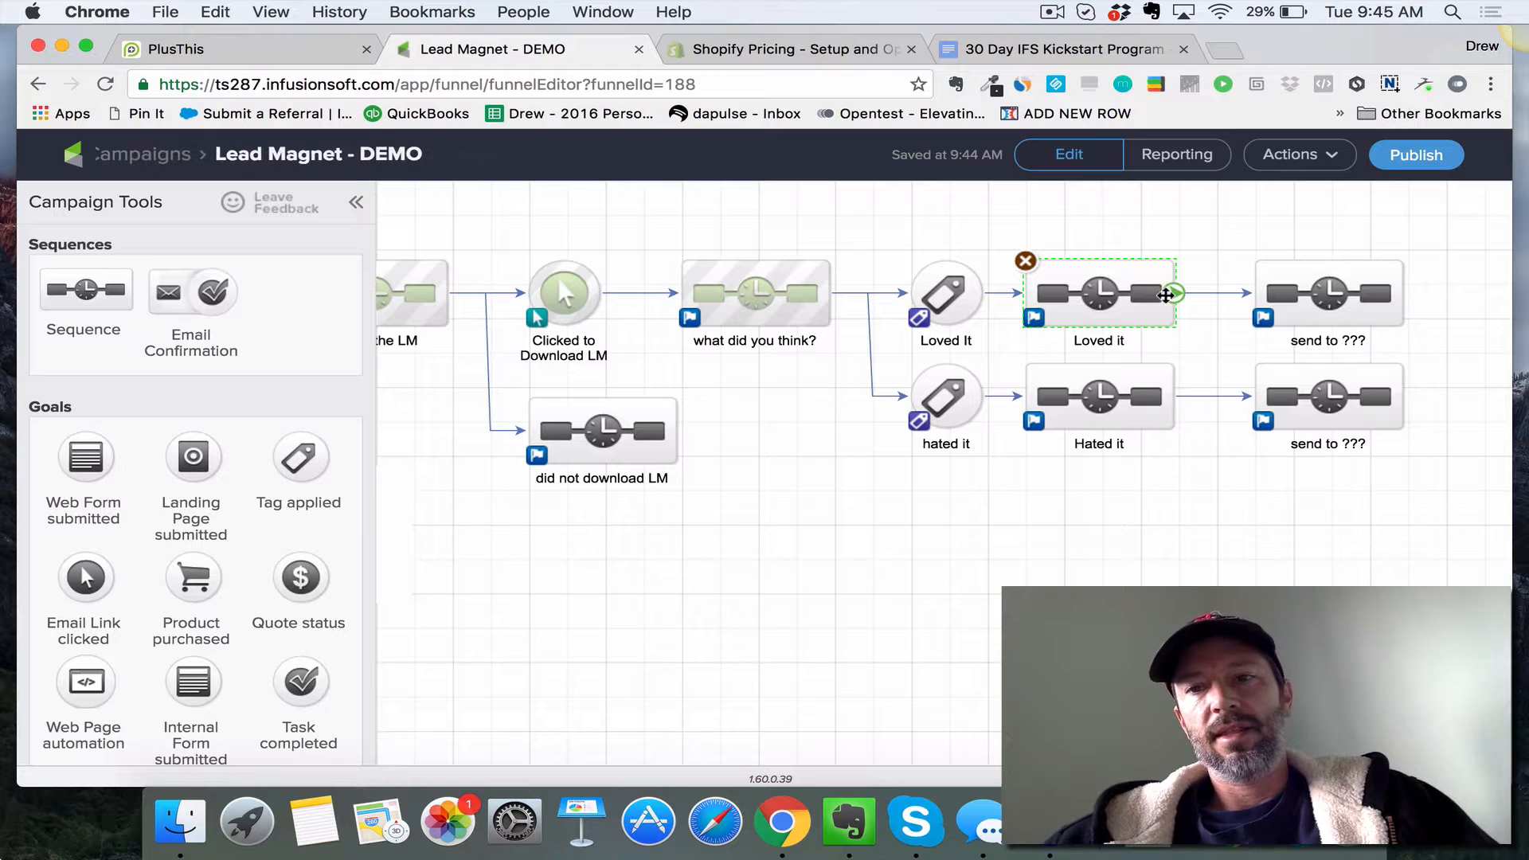
Step: In the "Hated it" sequence, delete the "Remove 1 tag" step and place "Apply 1 tag" next to Start, connected to it
drag(836, 235, 1174, 361)
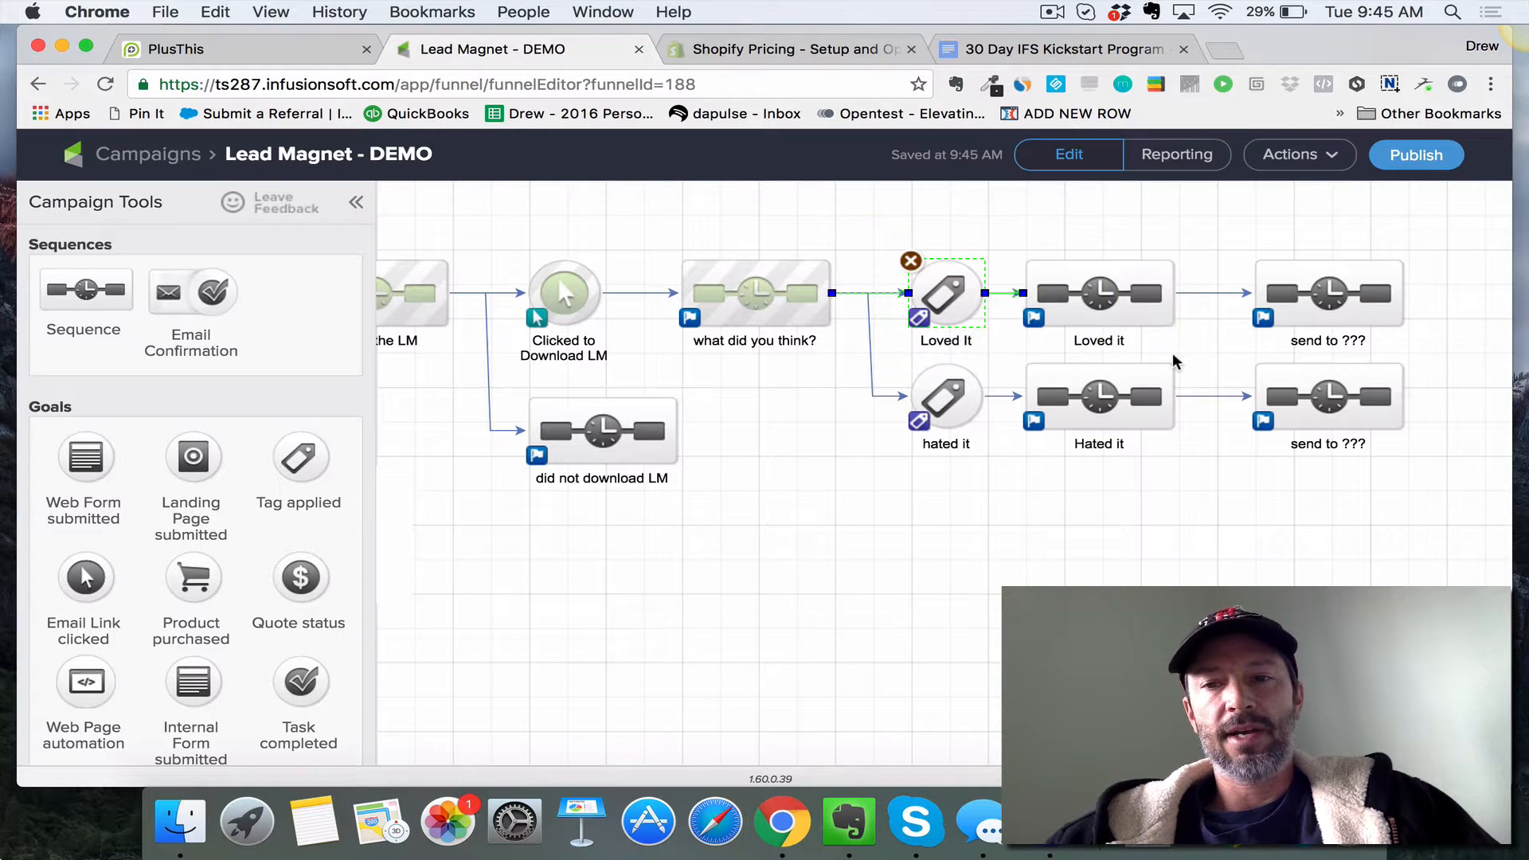
double_click(1128, 383)
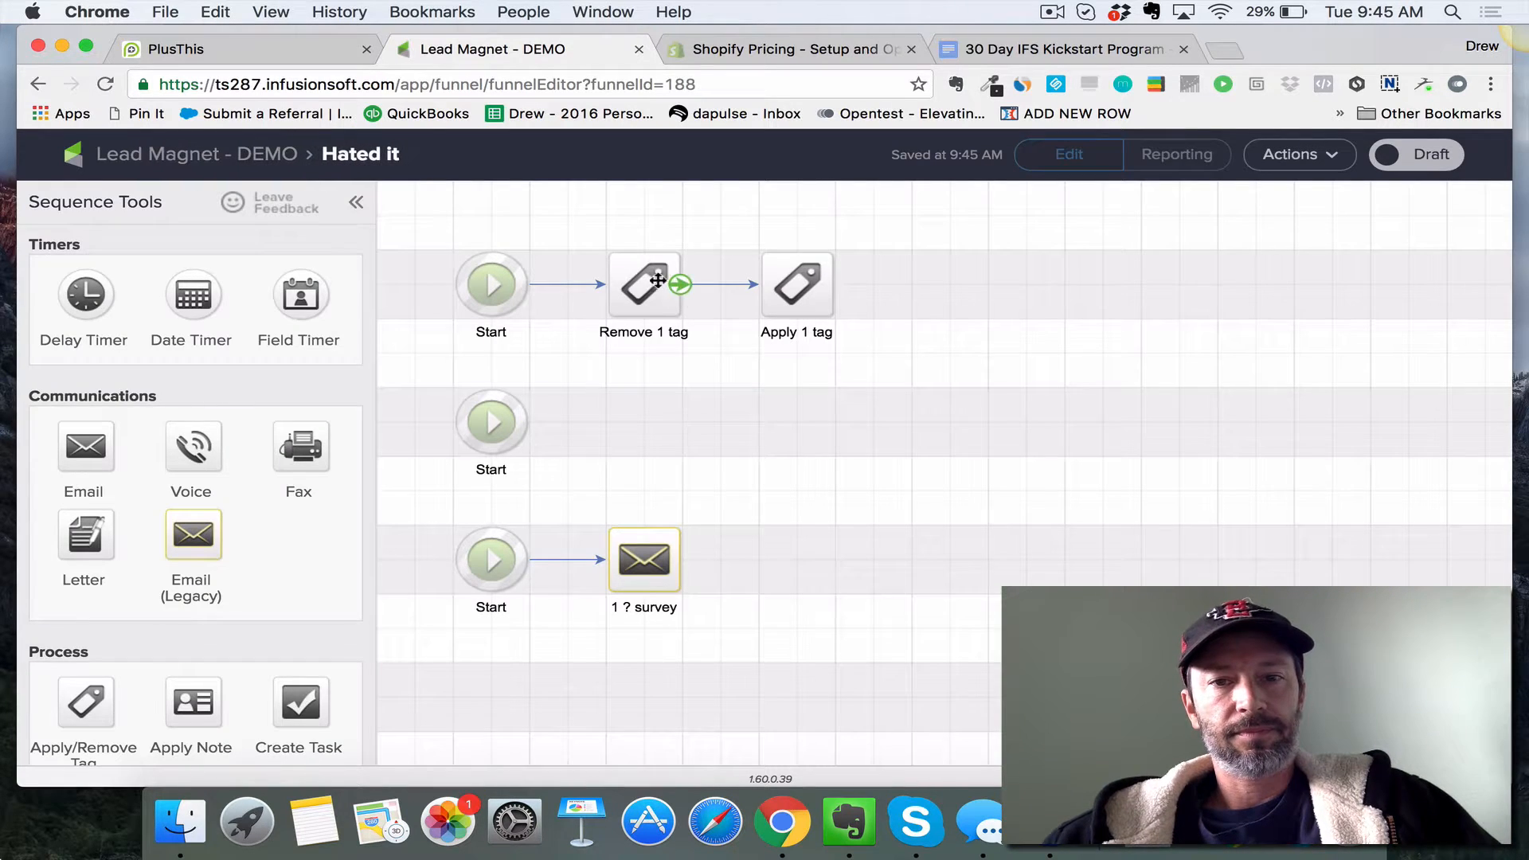
click(604, 253)
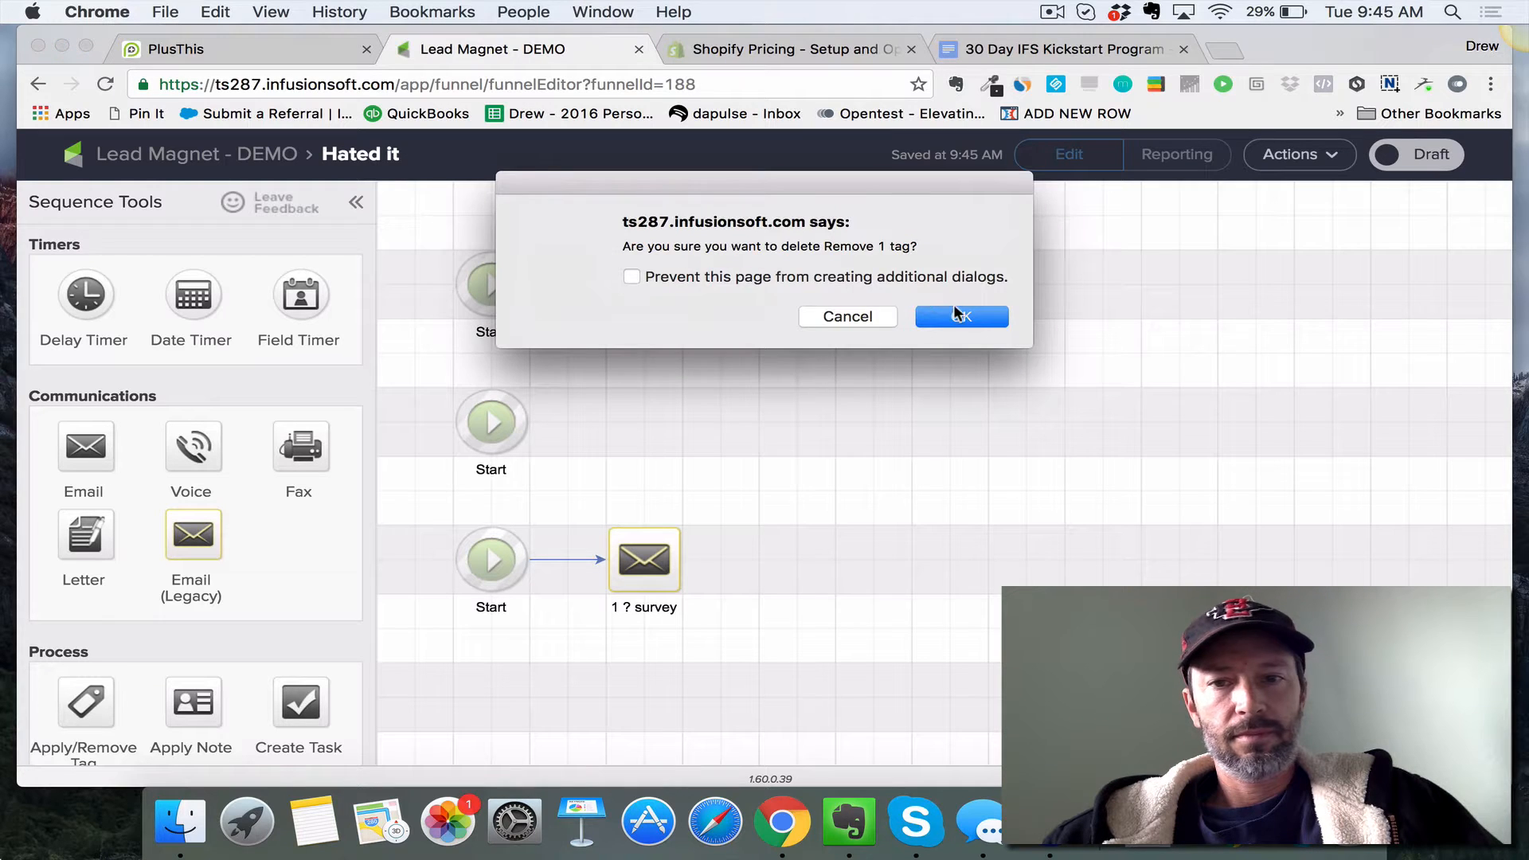
click(960, 314)
drag(753, 289, 638, 286)
Step: Switch the "Hated it" tag step to remove its "OPTED IN AND DOWNLOADED XYZ - NEEDS TO ??" tag, and return to the campaign
double_click(637, 285)
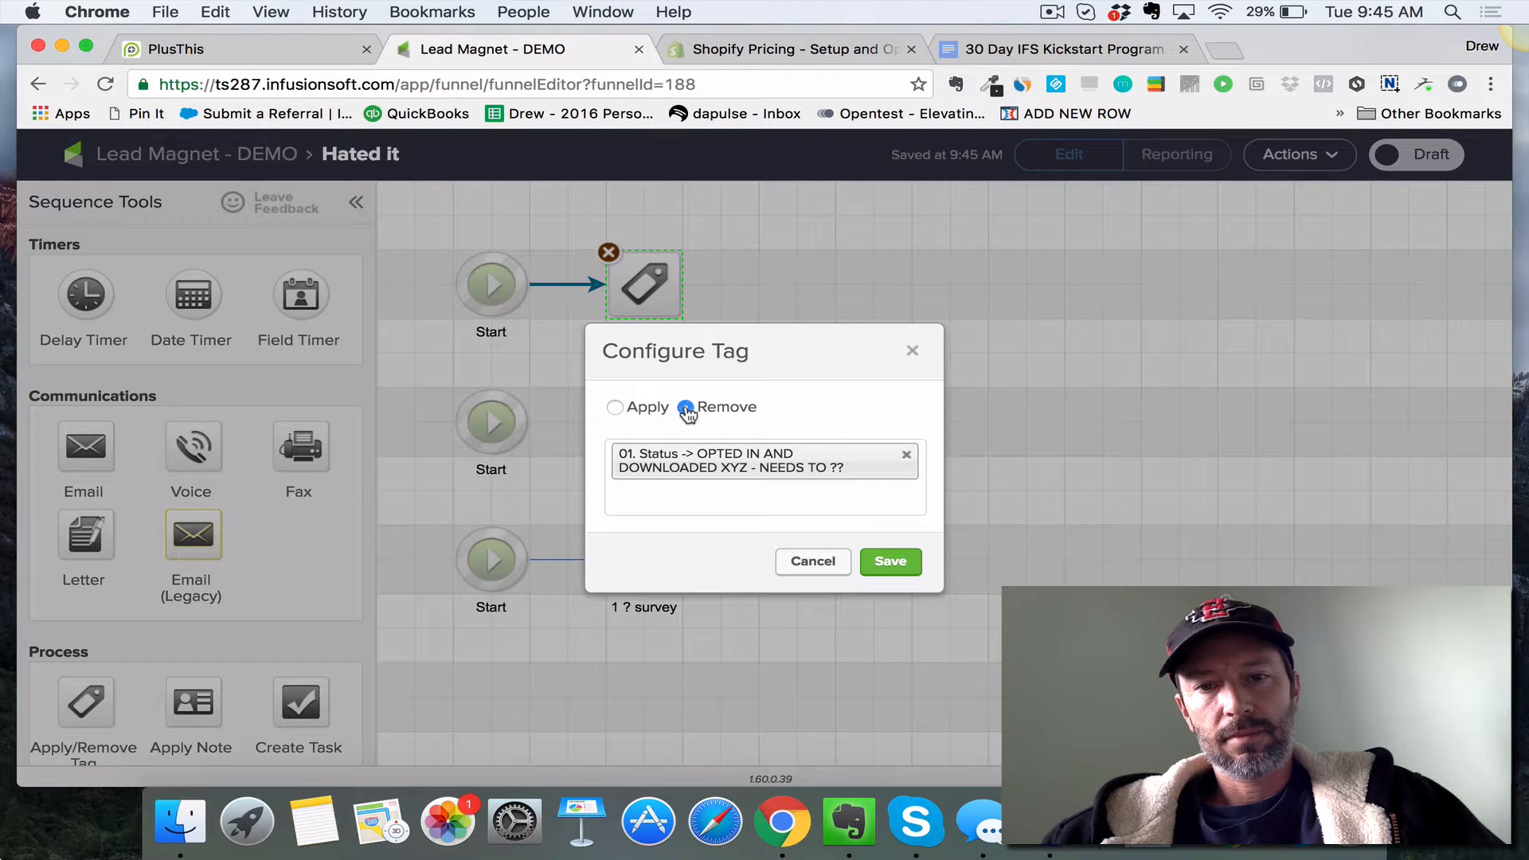
click(900, 562)
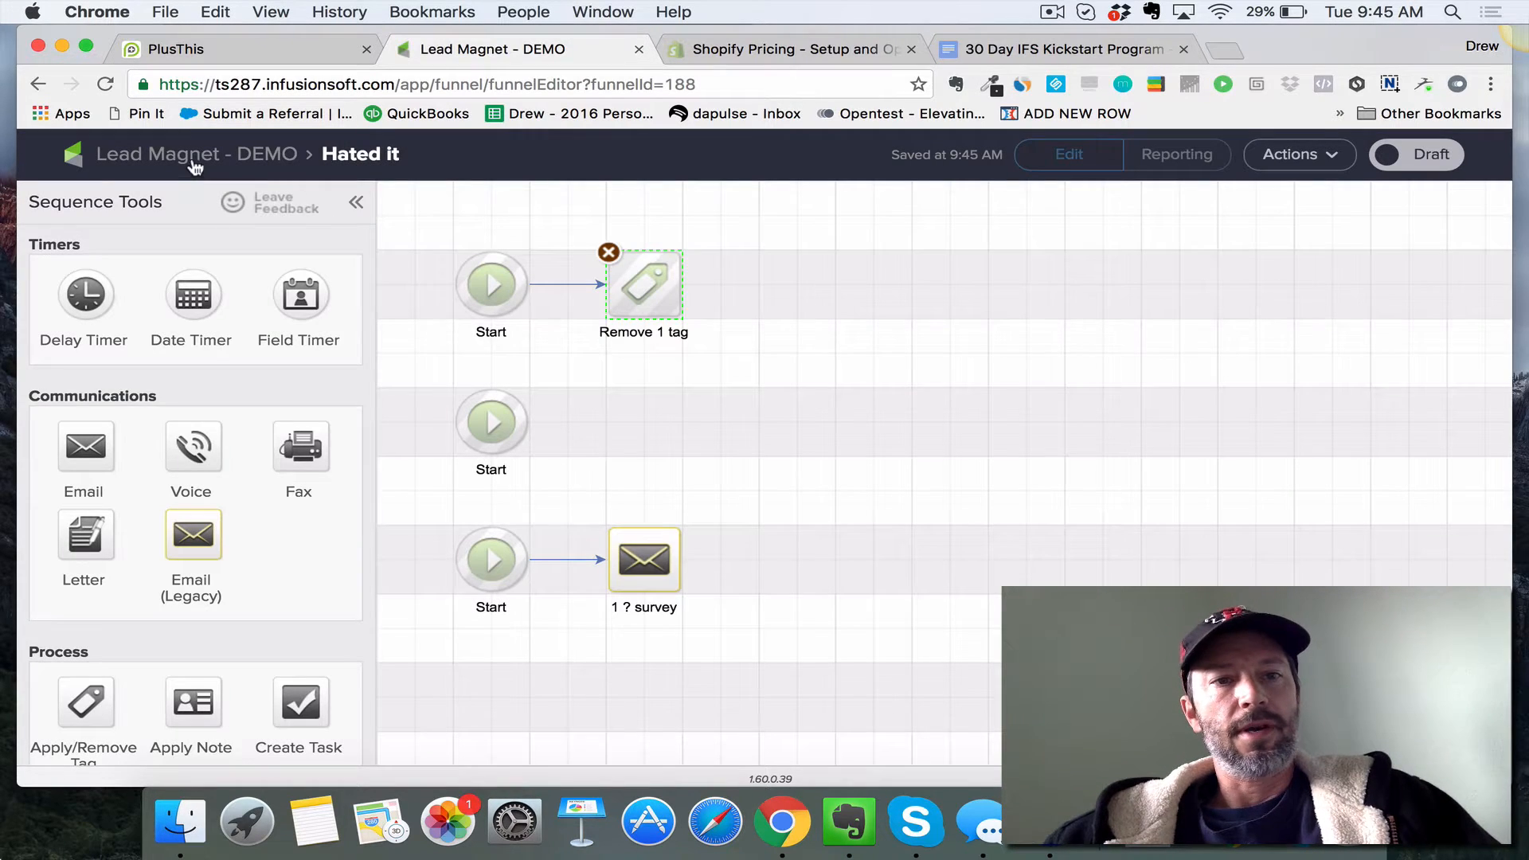
click(244, 175)
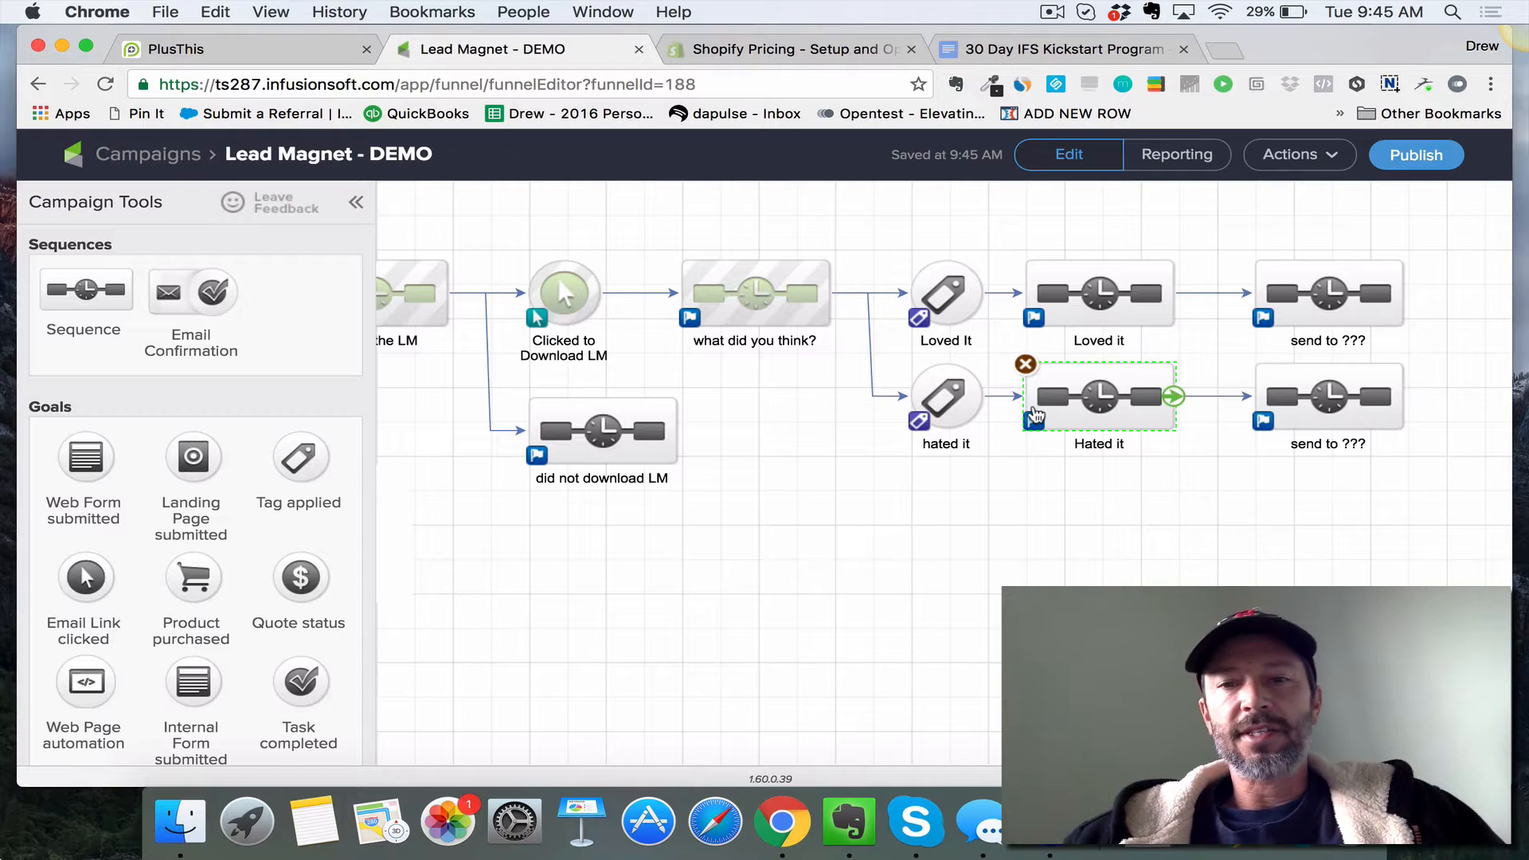
drag(877, 220, 1426, 461)
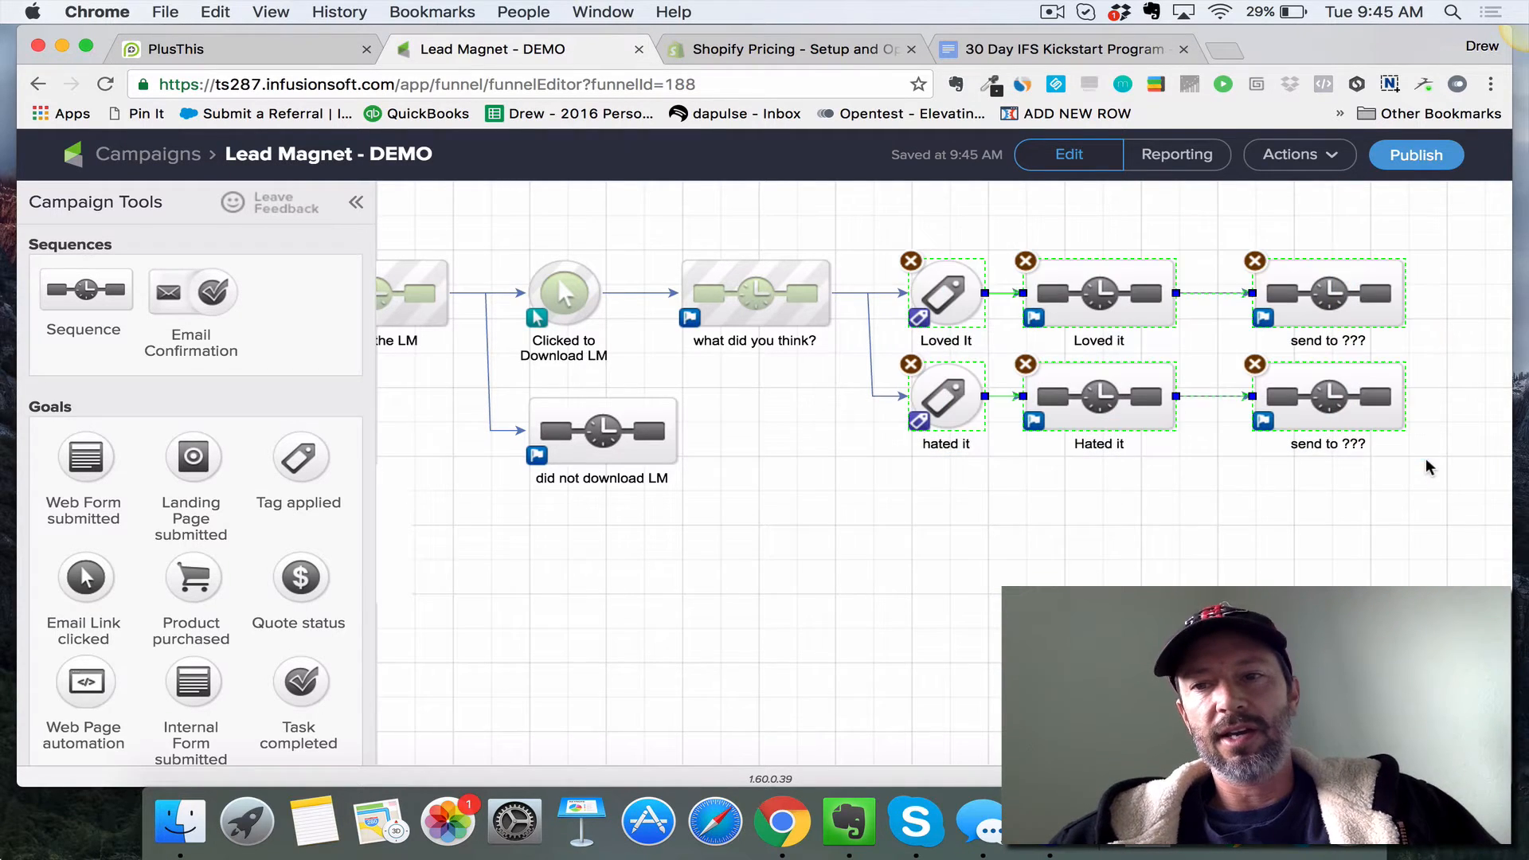
drag(964, 608, 1211, 628)
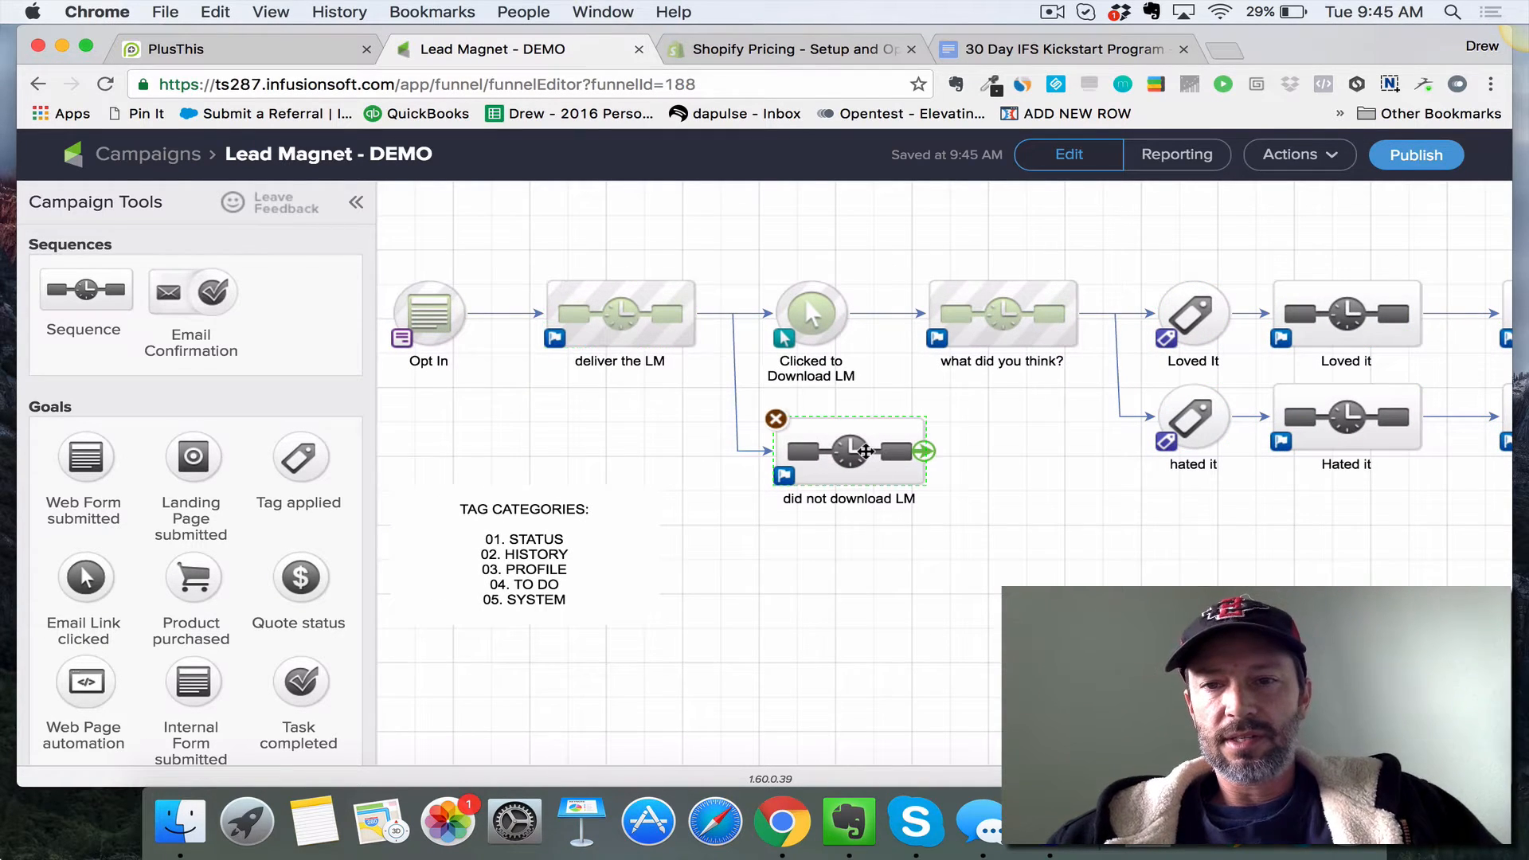
click(1013, 314)
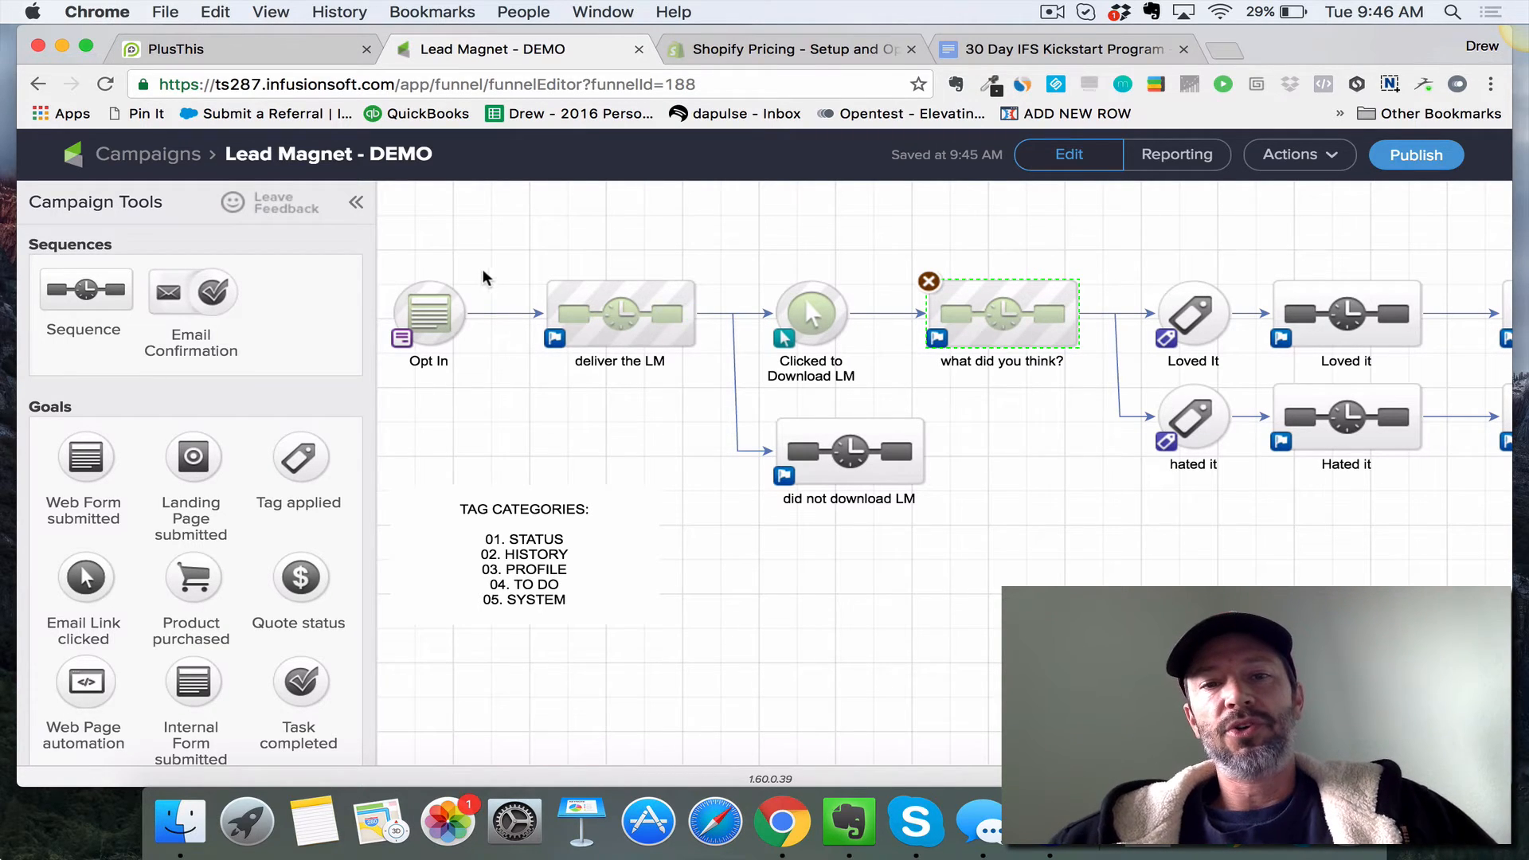
drag(471, 219, 1222, 548)
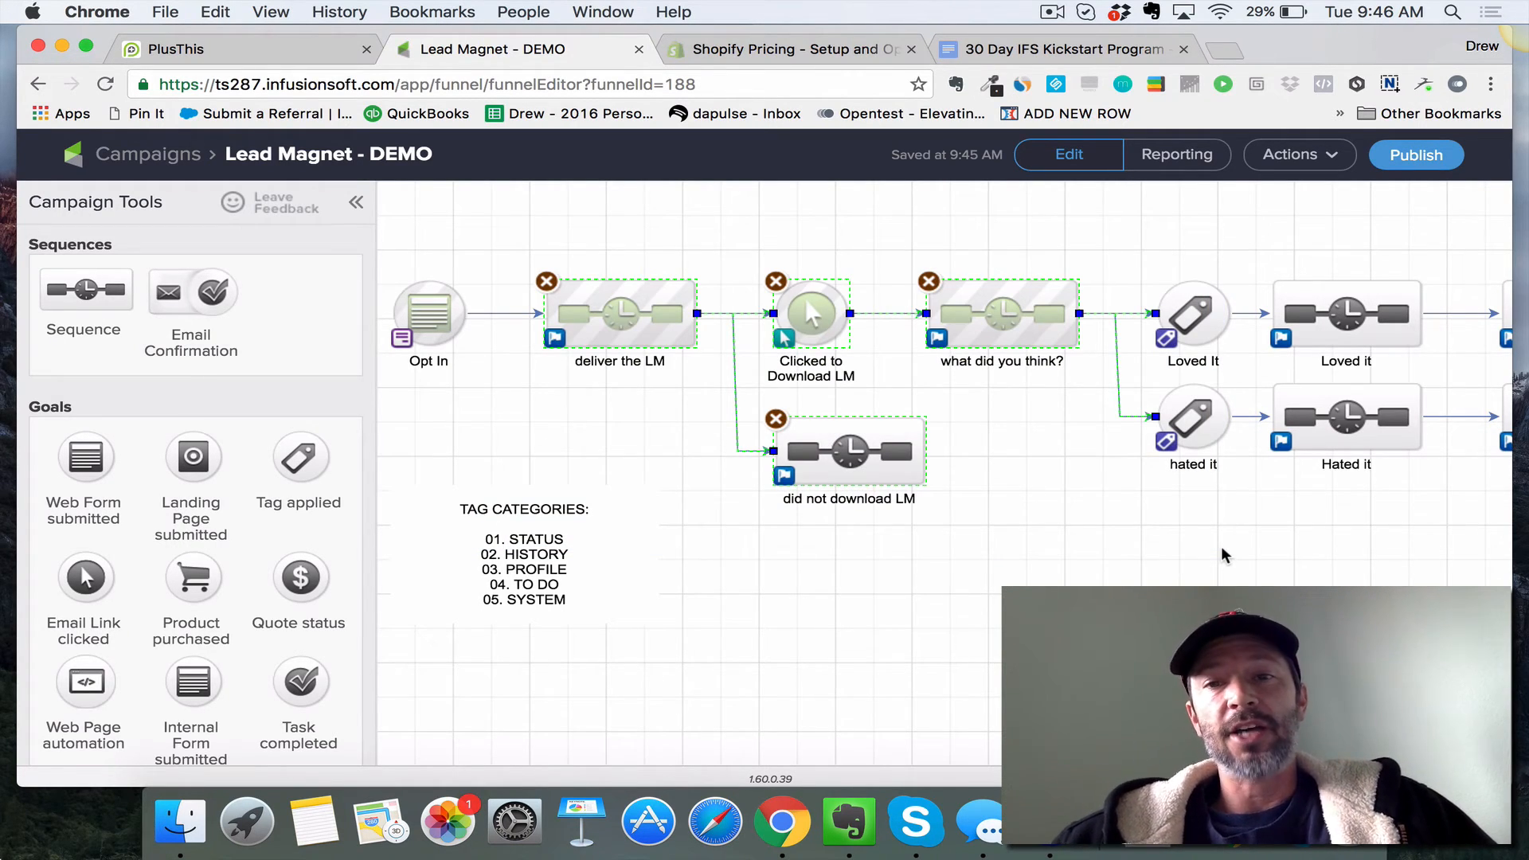